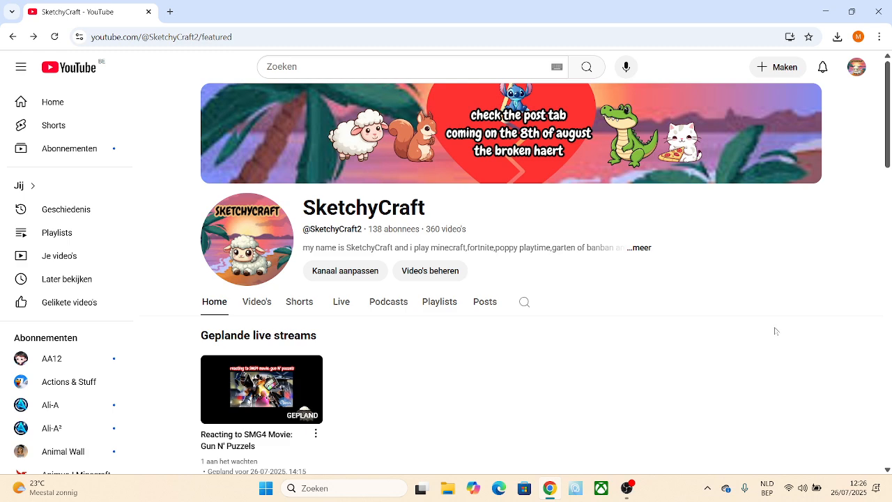
Open the scheduled live stream "Reacting to SMG4 Movie: Gun N' Puzzels" from the SketchyCraft channel page.
{"action": "scroll", "coordinate": [770, 331], "scroll_direction": "down", "scroll_amount": 2}
{"action": "left_click", "coordinate": [207, 289]}
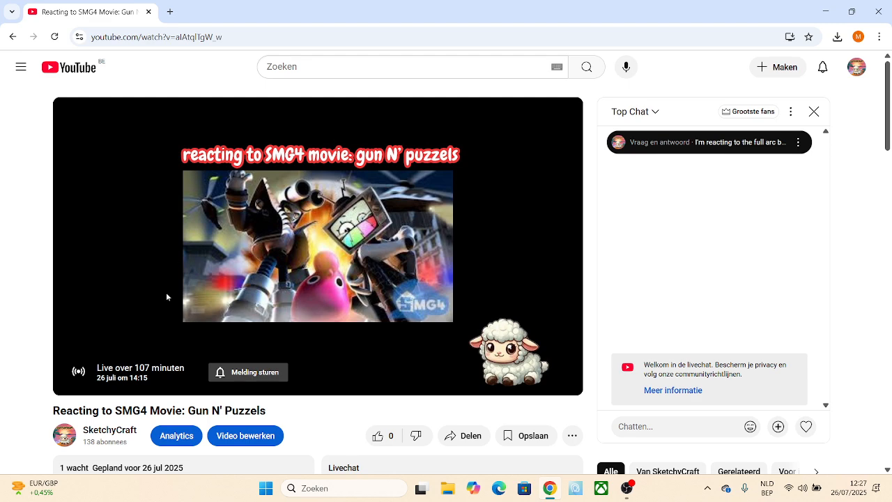
Return to the YouTube home page and expand the full list of subscribed channels.
{"action": "left_click", "coordinate": [90, 69]}
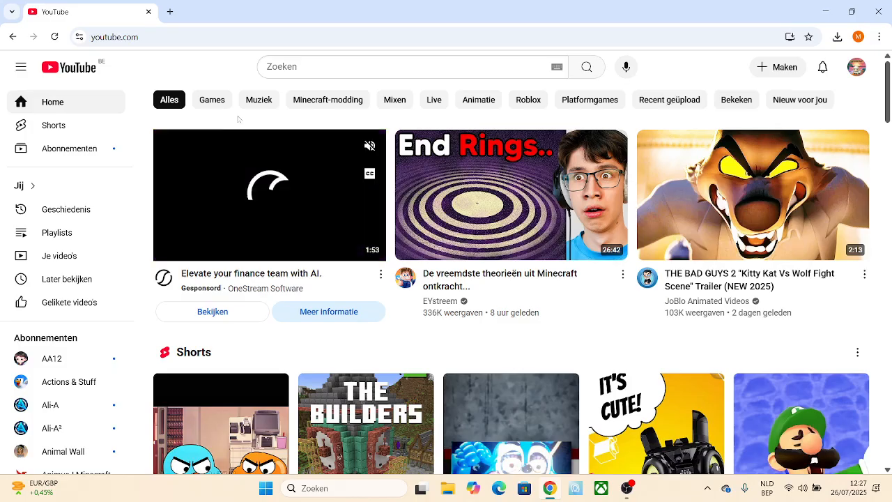
{"action": "scroll", "coordinate": [84, 437], "scroll_direction": "down", "scroll_amount": 3}
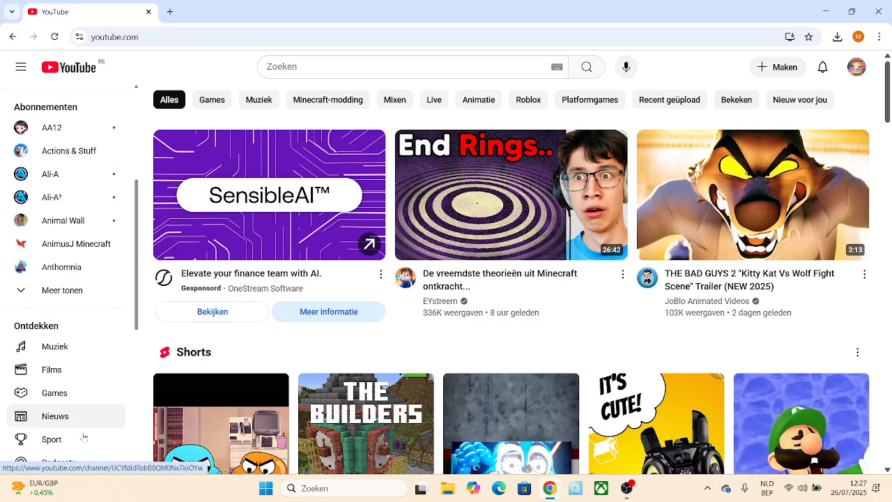
{"action": "scroll", "coordinate": [84, 437], "scroll_direction": "down", "scroll_amount": 3}
{"action": "left_click", "coordinate": [67, 113]}
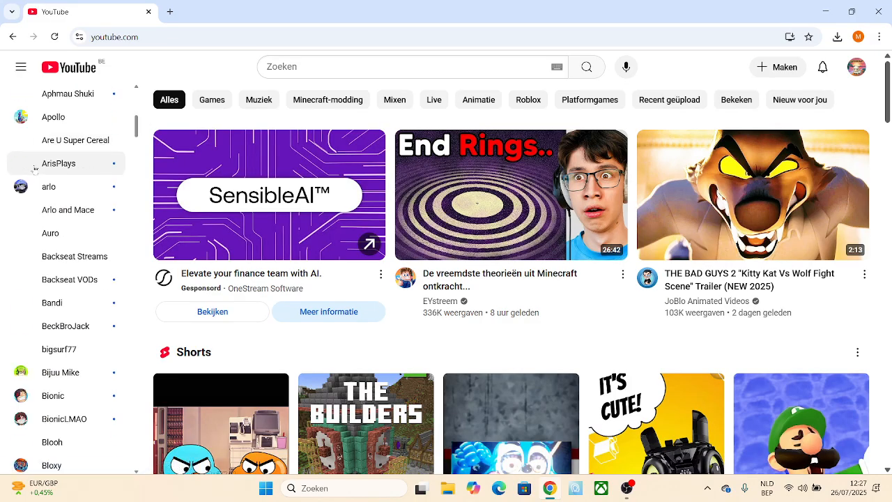
Find SMG4 in the list of subscribed channels and open its channel page.
{"action": "scroll", "coordinate": [35, 169], "scroll_direction": "down", "scroll_amount": 15}
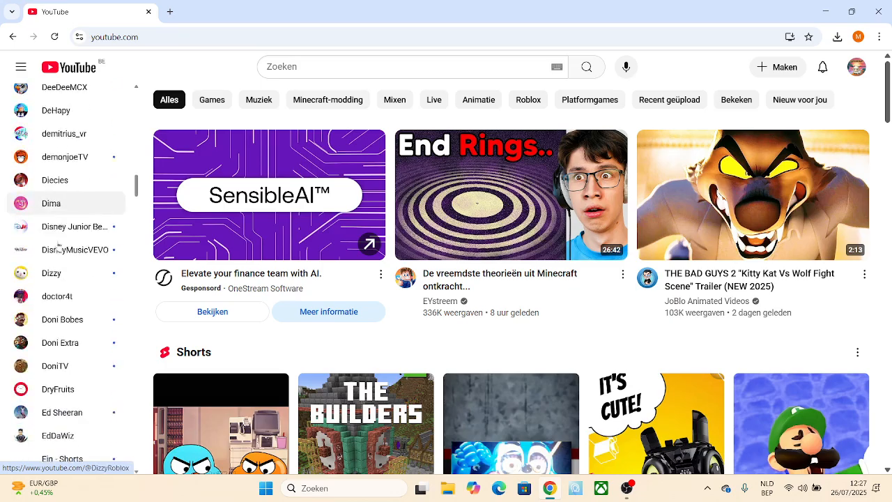
{"action": "scroll", "coordinate": [59, 246], "scroll_direction": "down", "scroll_amount": 8}
{"action": "scroll", "coordinate": [74, 316], "scroll_direction": "down", "scroll_amount": 2}
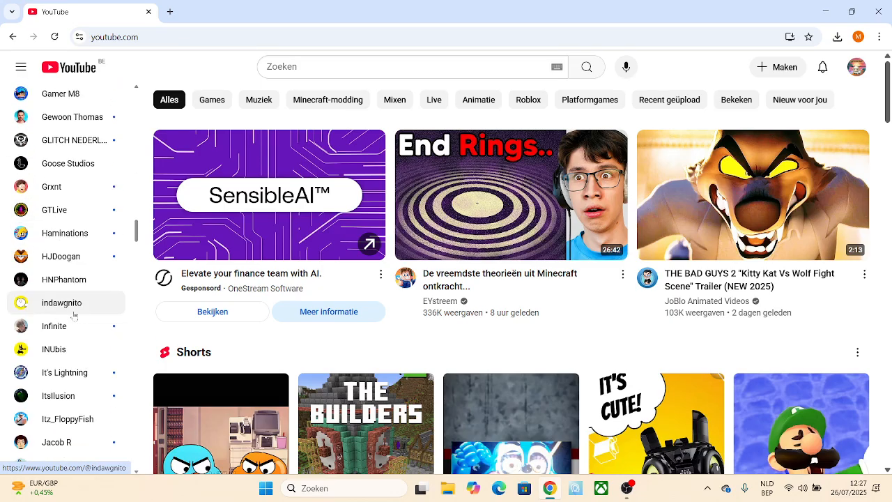
{"action": "scroll", "coordinate": [74, 315], "scroll_direction": "down", "scroll_amount": 5}
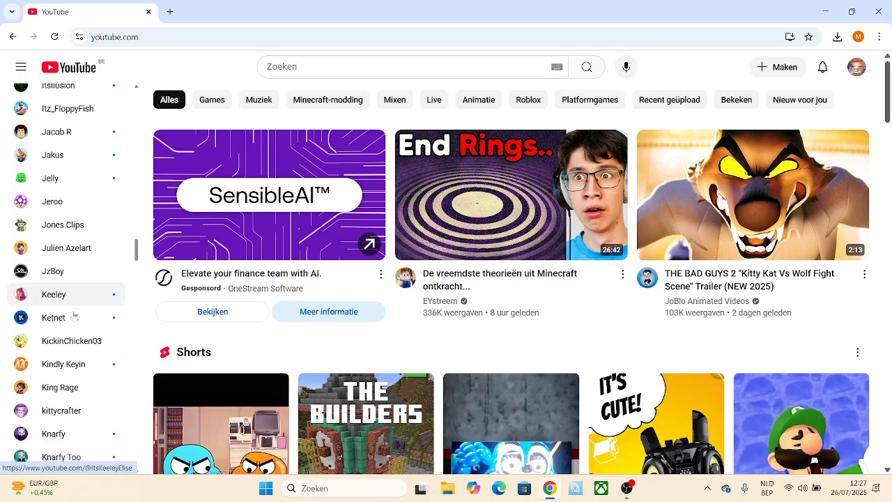
{"action": "scroll", "coordinate": [74, 315], "scroll_direction": "down", "scroll_amount": 12}
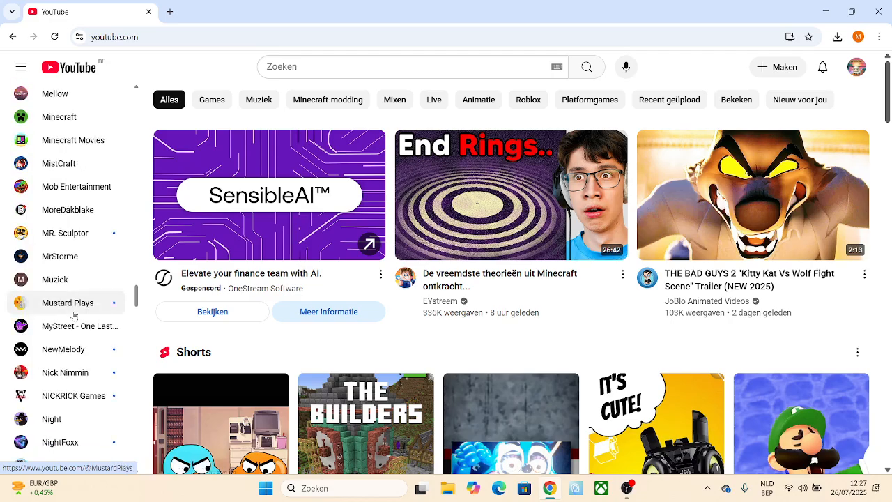
{"action": "scroll", "coordinate": [74, 315], "scroll_direction": "down", "scroll_amount": 13}
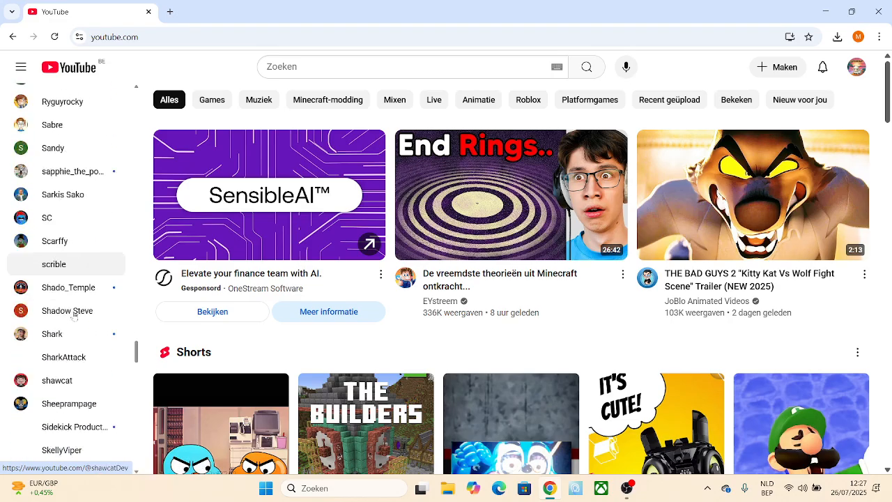
{"action": "scroll", "coordinate": [74, 315], "scroll_direction": "down", "scroll_amount": 5}
{"action": "scroll", "coordinate": [74, 315], "scroll_direction": "up", "scroll_amount": 4}
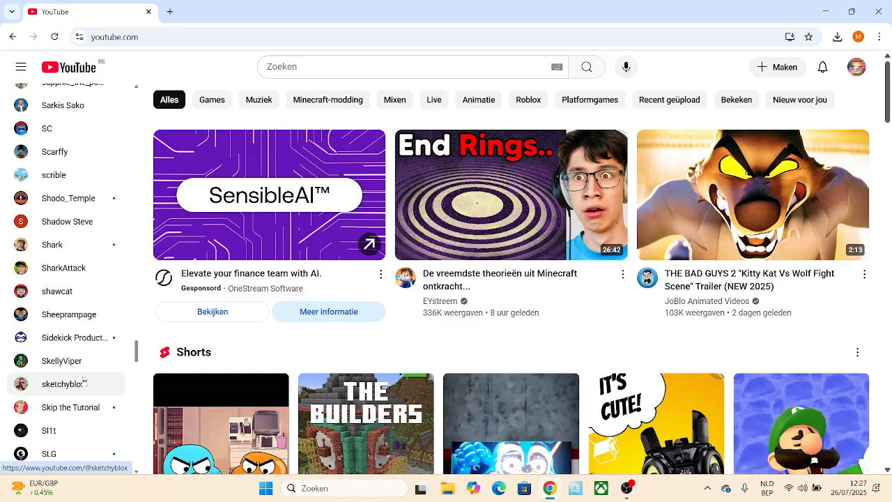
{"action": "scroll", "coordinate": [83, 384], "scroll_direction": "up", "scroll_amount": 1}
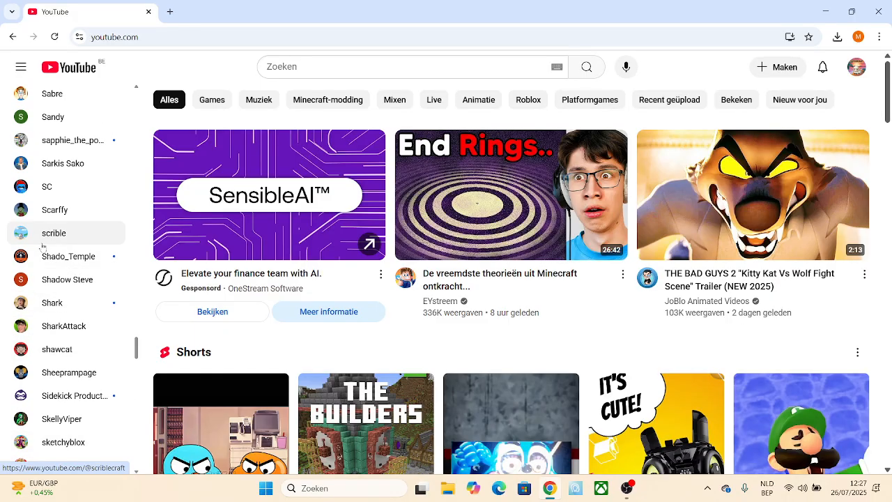
{"action": "scroll", "coordinate": [41, 246], "scroll_direction": "down", "scroll_amount": 2}
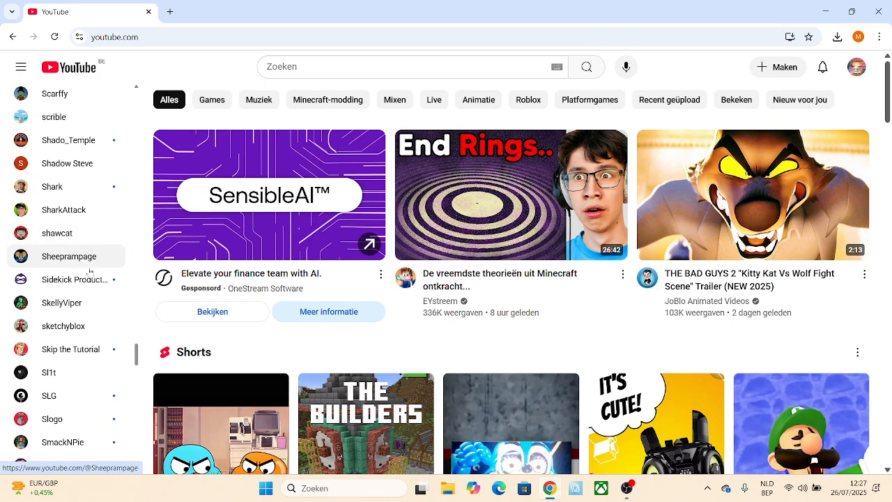
{"action": "scroll", "coordinate": [86, 342], "scroll_direction": "down", "scroll_amount": 2}
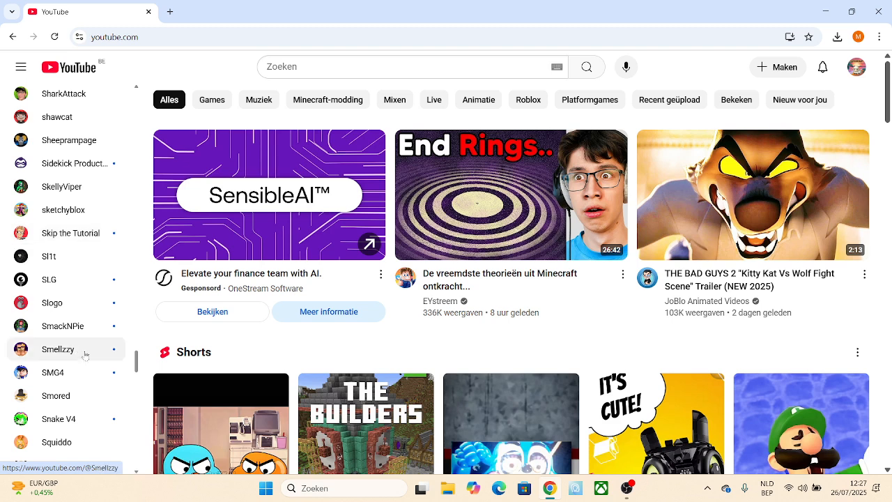
{"action": "scroll", "coordinate": [81, 397], "scroll_direction": "down", "scroll_amount": 1}
{"action": "scroll", "coordinate": [81, 412], "scroll_direction": "down", "scroll_amount": 2}
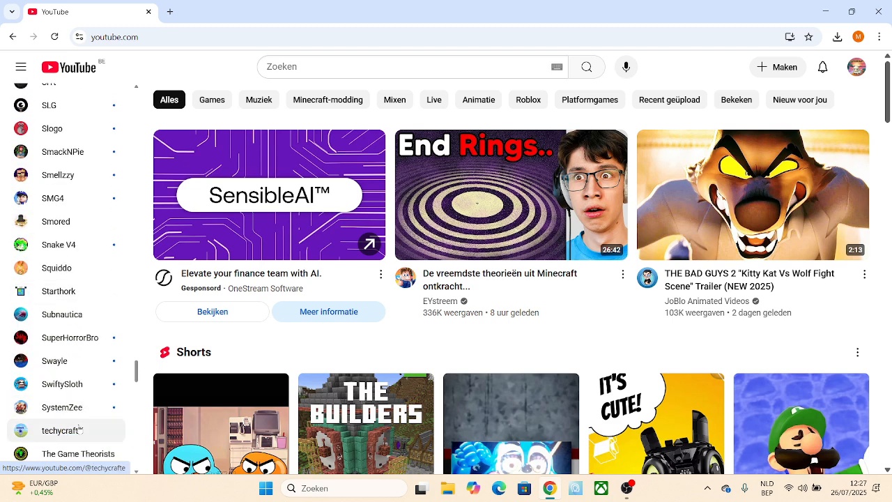
{"action": "scroll", "coordinate": [78, 432], "scroll_direction": "down", "scroll_amount": 1}
{"action": "scroll", "coordinate": [77, 437], "scroll_direction": "down", "scroll_amount": 2}
{"action": "scroll", "coordinate": [77, 438], "scroll_direction": "down", "scroll_amount": 2}
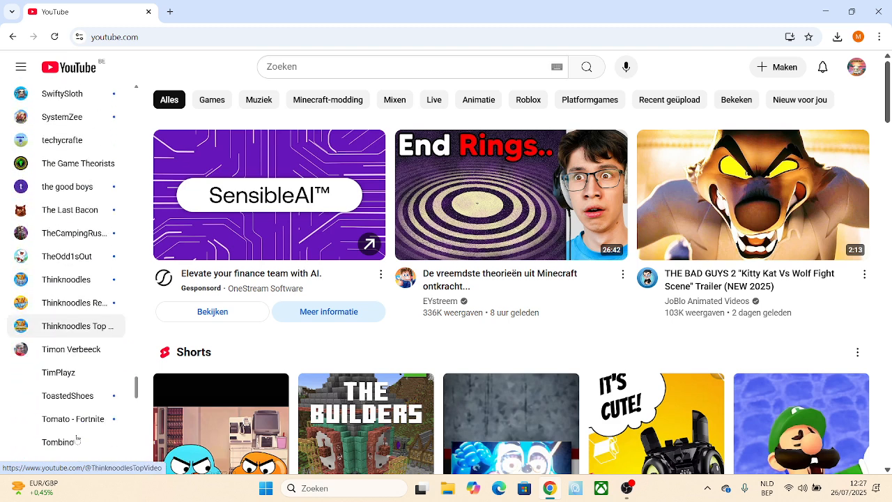
{"action": "scroll", "coordinate": [84, 231], "scroll_direction": "up", "scroll_amount": 1}
{"action": "scroll", "coordinate": [84, 234], "scroll_direction": "up", "scroll_amount": 4}
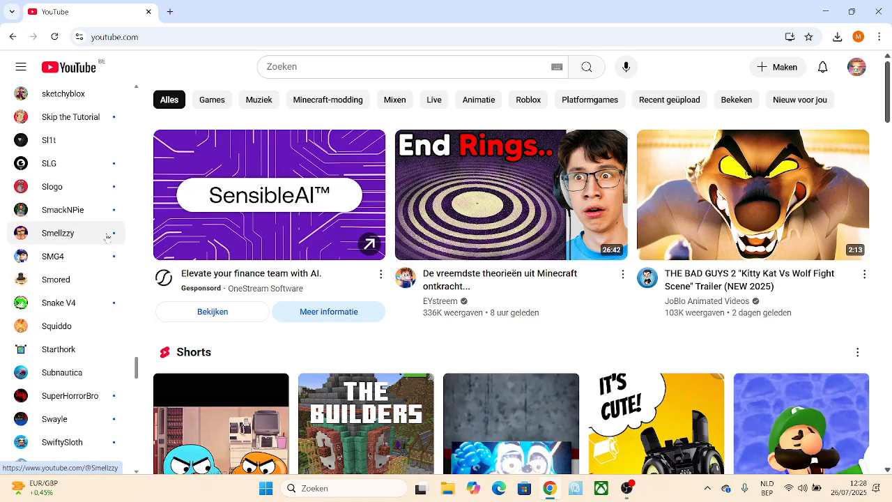
{"action": "left_click", "coordinate": [42, 261]}
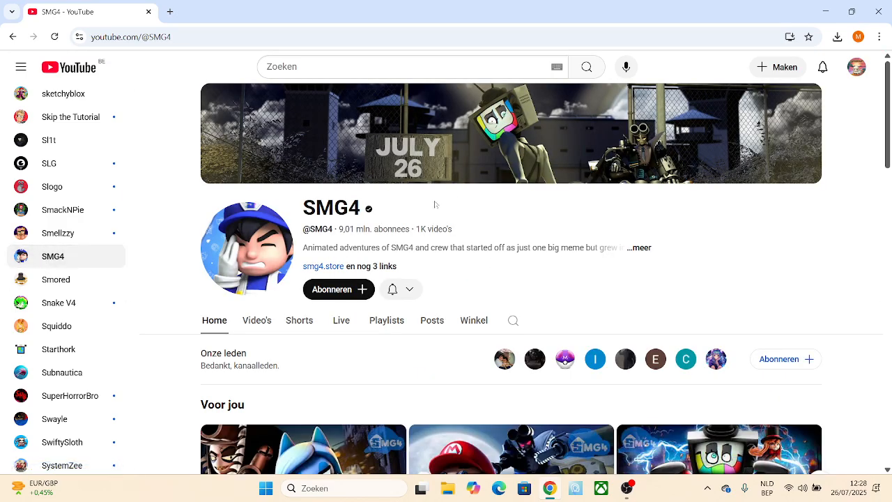
Show the SMG4 channel's videos and look through the most recent uploads around the scheduled Guns N' Puzzles movie.
{"action": "scroll", "coordinate": [544, 164], "scroll_direction": "down", "scroll_amount": 3}
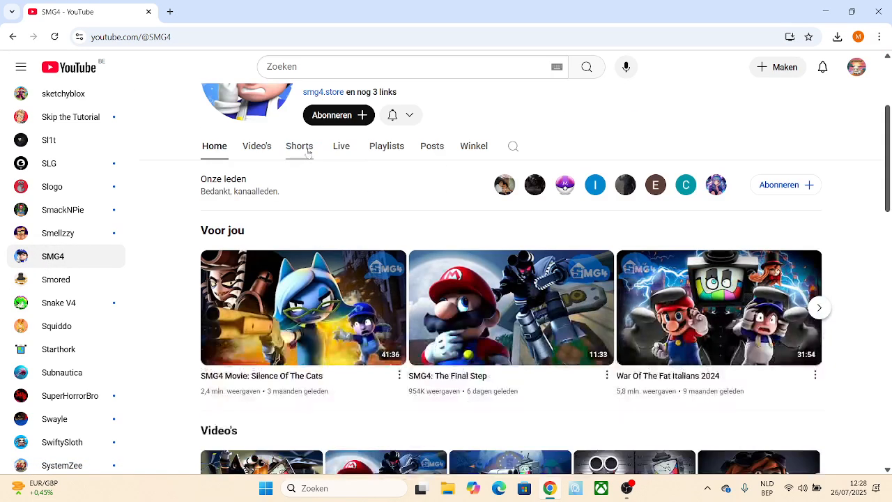
{"action": "left_click", "coordinate": [269, 144]}
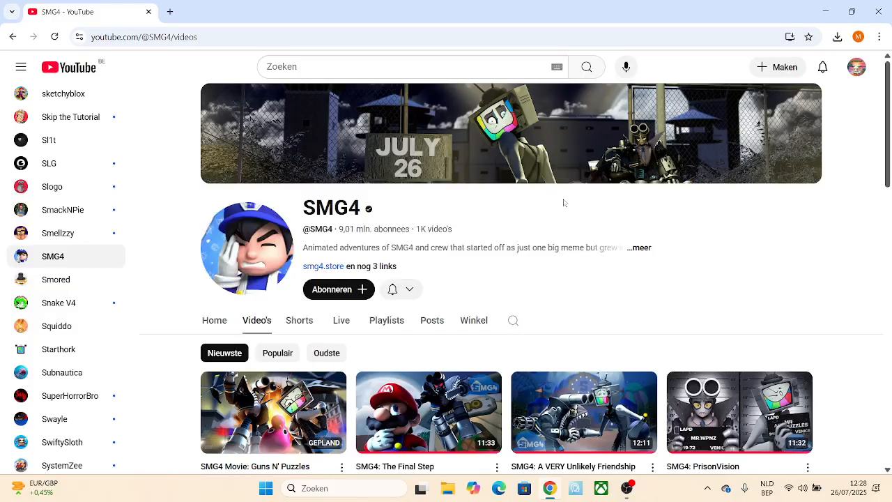
{"action": "scroll", "coordinate": [770, 142], "scroll_direction": "down", "scroll_amount": 2}
{"action": "scroll", "coordinate": [653, 252], "scroll_direction": "down", "scroll_amount": 6}
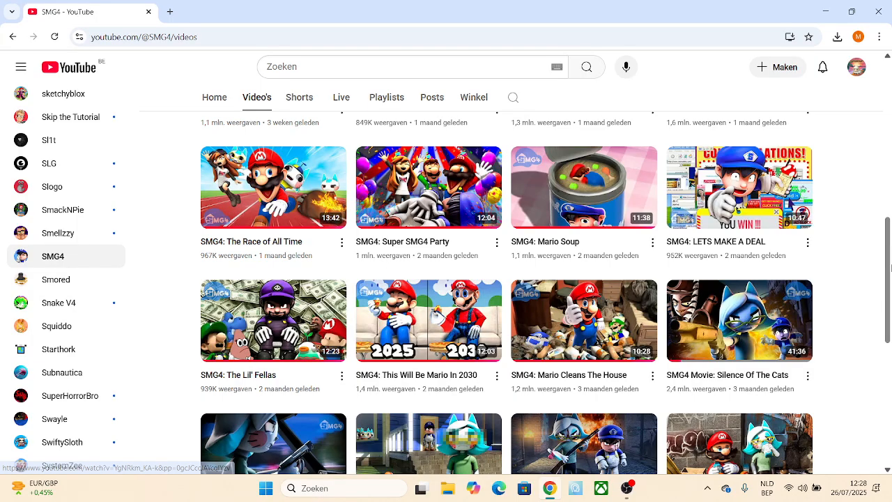
{"action": "scroll", "coordinate": [886, 268], "scroll_direction": "up", "scroll_amount": 3}
{"action": "scroll", "coordinate": [841, 273], "scroll_direction": "down", "scroll_amount": 3}
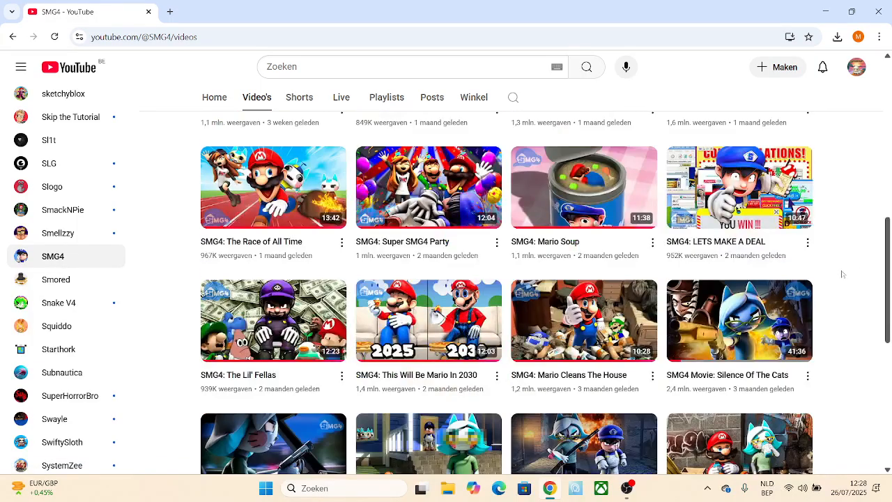
{"action": "scroll", "coordinate": [849, 253], "scroll_direction": "up", "scroll_amount": 2}
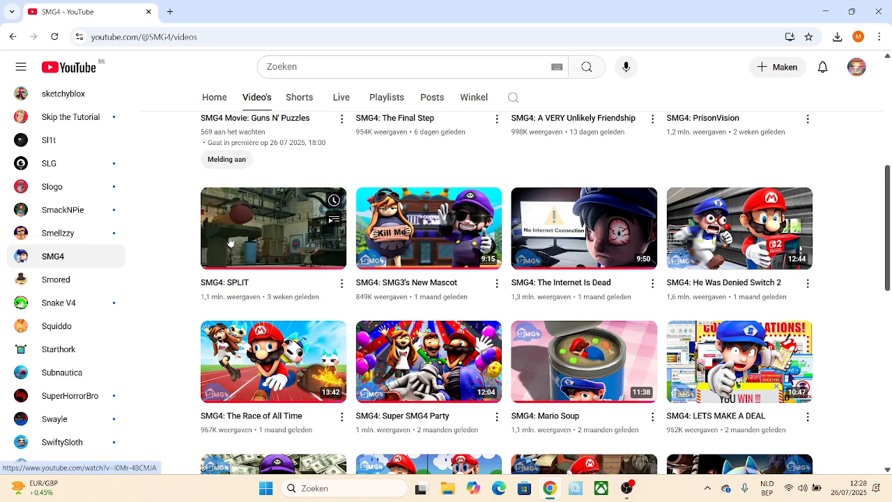
{"action": "scroll", "coordinate": [234, 252], "scroll_direction": "up", "scroll_amount": 4}
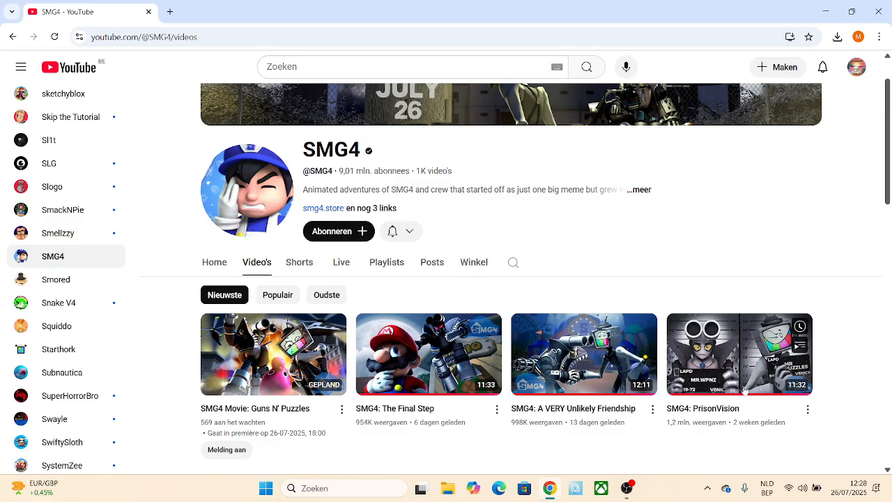
Examine the SMG4 uploads from PrisonVision back to the Silence Of The Cats movie, its trailer and Hobo Mario.
{"action": "scroll", "coordinate": [542, 418], "scroll_direction": "down", "scroll_amount": 2}
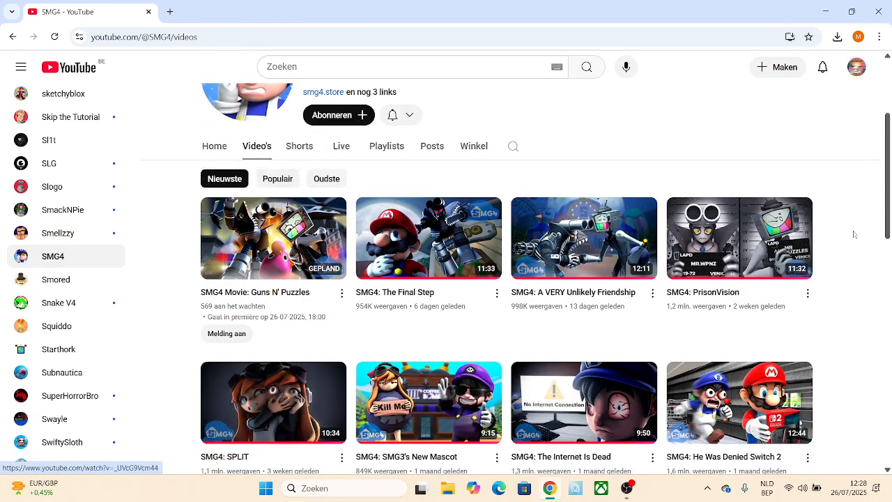
{"action": "scroll", "coordinate": [630, 152], "scroll_direction": "down", "scroll_amount": 4}
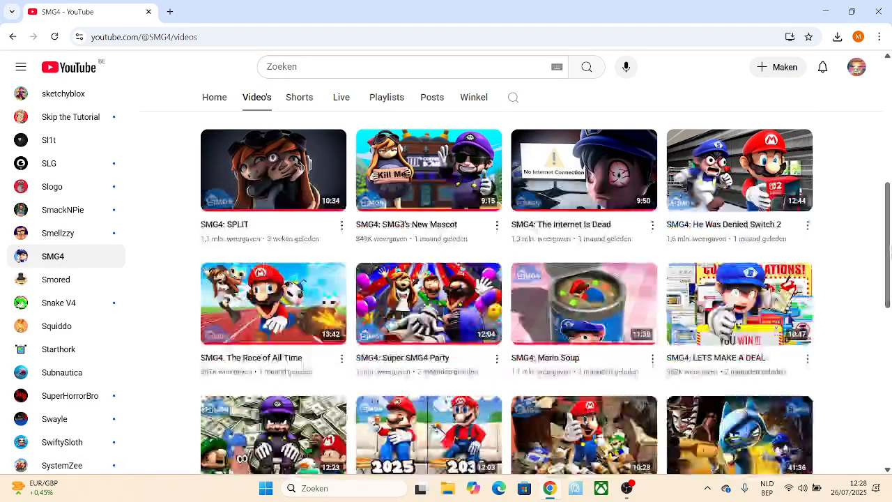
{"action": "scroll", "coordinate": [783, 361], "scroll_direction": "down", "scroll_amount": 2}
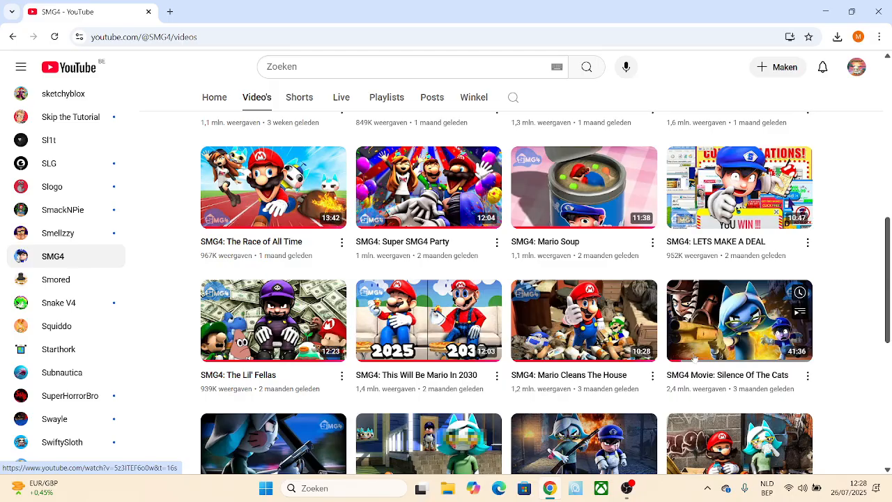
{"action": "scroll", "coordinate": [685, 414], "scroll_direction": "down", "scroll_amount": 2}
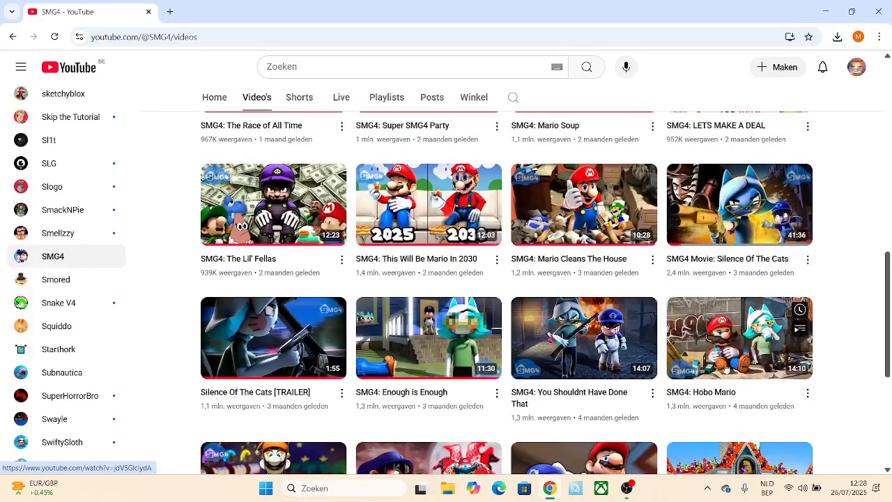
{"action": "scroll", "coordinate": [750, 365], "scroll_direction": "down", "scroll_amount": 1}
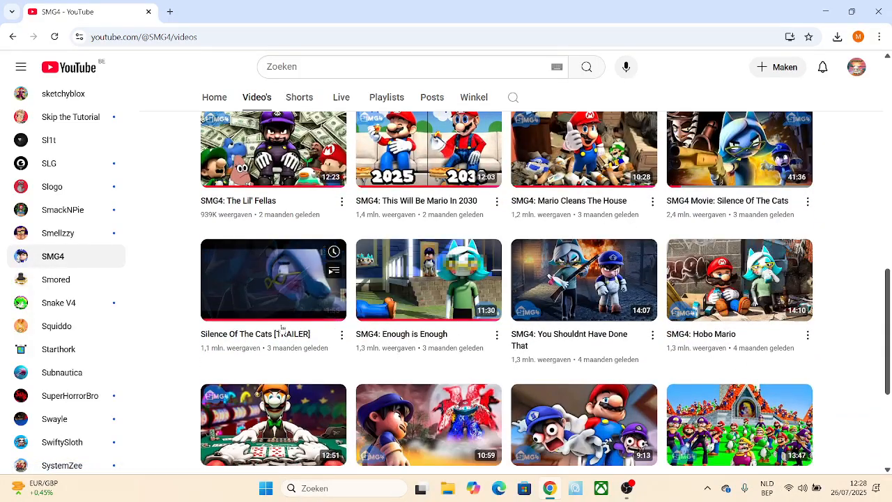
{"action": "scroll", "coordinate": [434, 307], "scroll_direction": "up", "scroll_amount": 5}
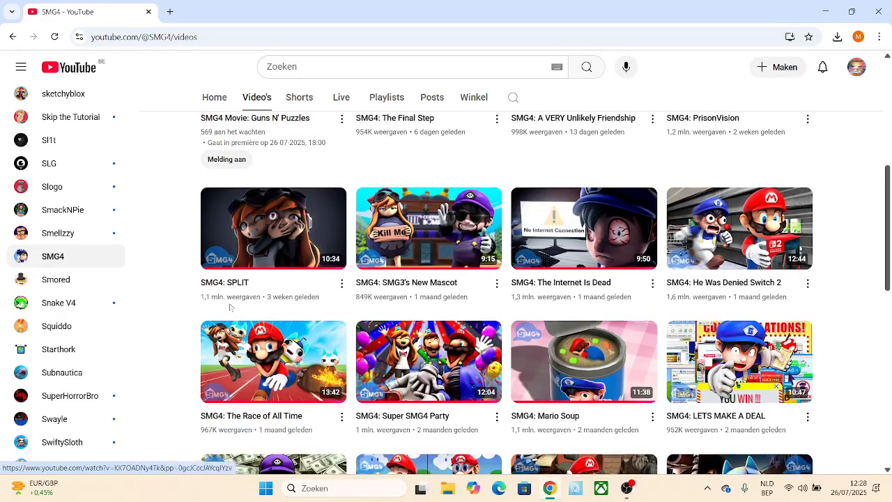
{"action": "scroll", "coordinate": [633, 225], "scroll_direction": "up", "scroll_amount": 1}
{"action": "scroll", "coordinate": [633, 226], "scroll_direction": "up", "scroll_amount": 3}
Look through the older SMG4 uploads as far back as Luigi Doesn't Need Mario, then return to the newest videos.
{"action": "scroll", "coordinate": [824, 309], "scroll_direction": "down", "scroll_amount": 8}
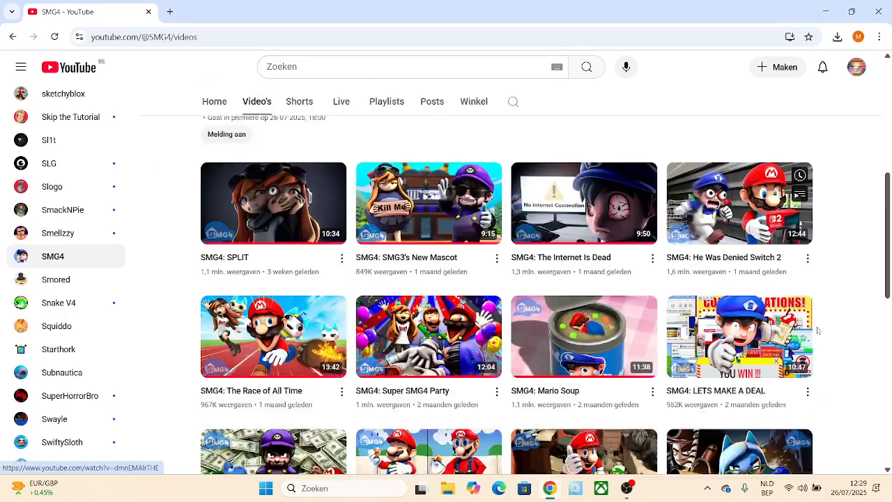
{"action": "scroll", "coordinate": [825, 309], "scroll_direction": "down", "scroll_amount": 4}
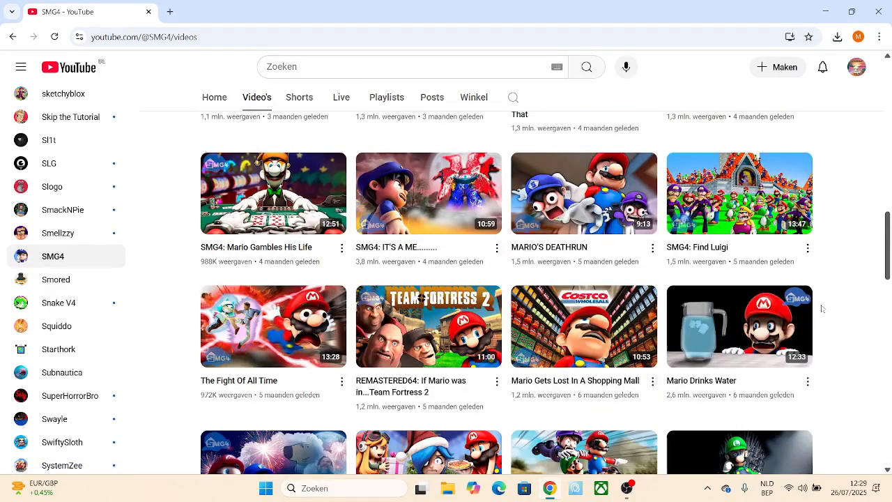
{"action": "scroll", "coordinate": [819, 309], "scroll_direction": "down", "scroll_amount": 2}
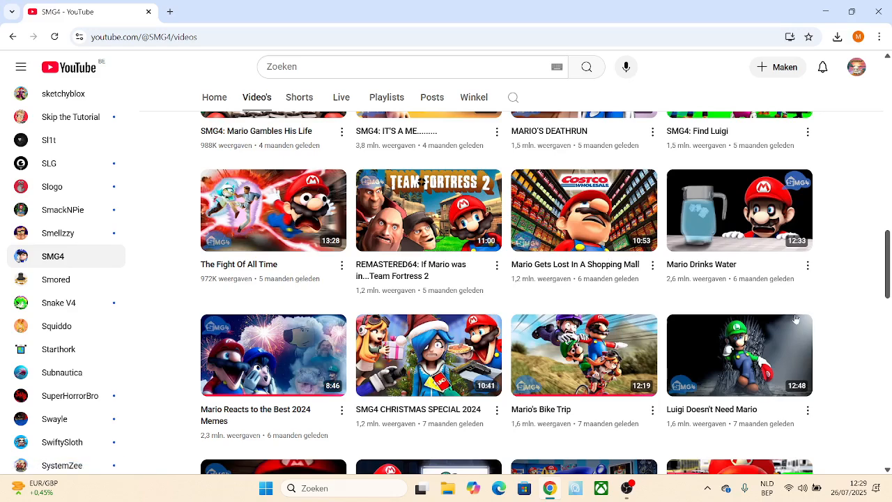
{"action": "scroll", "coordinate": [809, 312], "scroll_direction": "up", "scroll_amount": 4}
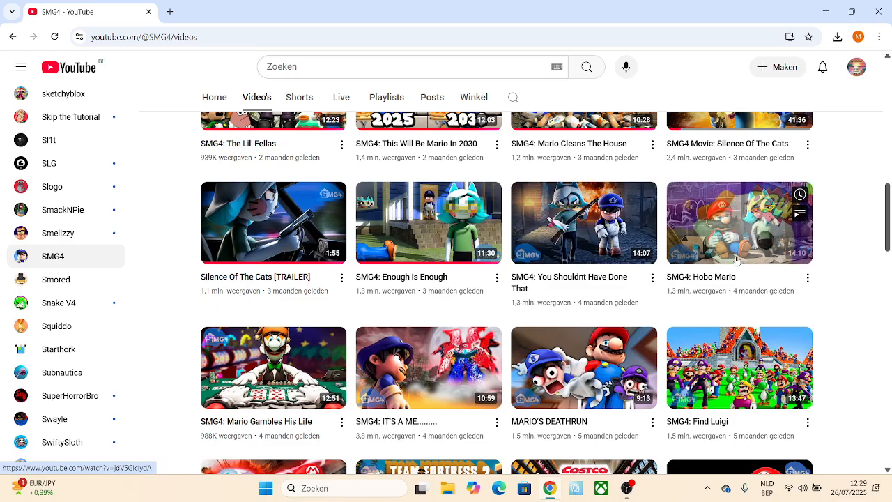
{"action": "mouse_move", "coordinate": [271, 413]}
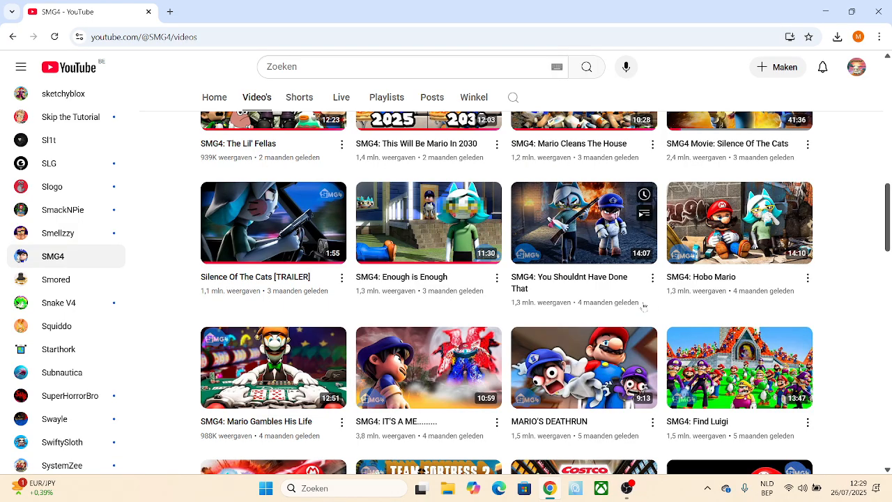
{"action": "scroll", "coordinate": [891, 310], "scroll_direction": "up", "scroll_amount": 3}
{"action": "scroll", "coordinate": [891, 310], "scroll_direction": "up", "scroll_amount": 8}
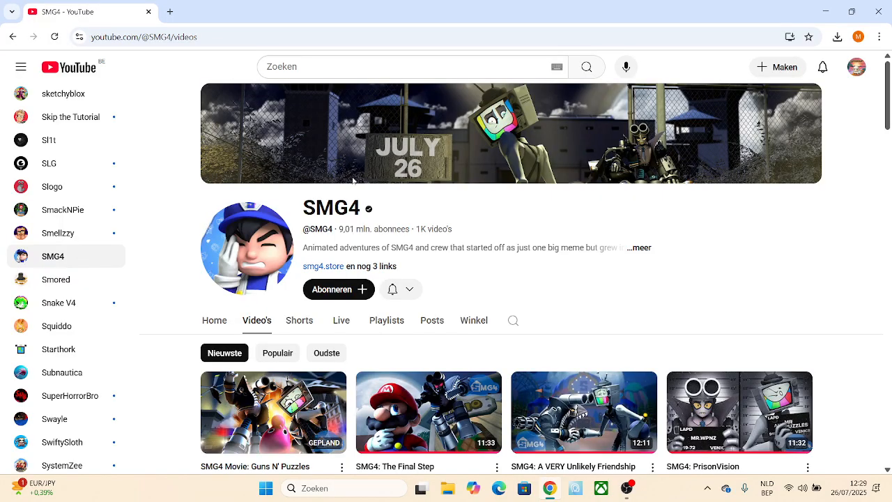
Open the scheduled SMG4 Movie: Guns N' Puzzles premiere and point out its title.
{"action": "left_click", "coordinate": [284, 383]}
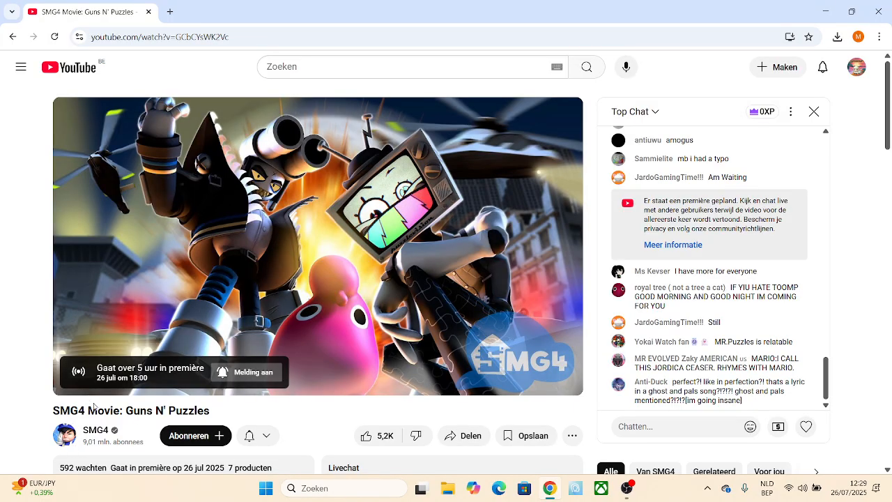
{"action": "left_click_drag", "start_coordinate": [110, 410], "coordinate": [188, 411]}
{"action": "left_click", "coordinate": [321, 420]}
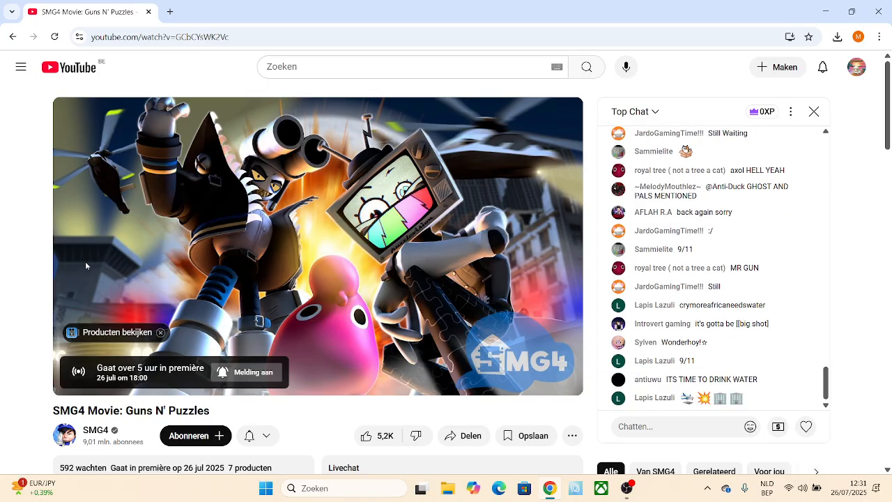
Look through the SMG4 Store products tagged below the Guns N' Puzzles premiere, then return to the video.
{"action": "scroll", "coordinate": [88, 268], "scroll_direction": "down", "scroll_amount": 3}
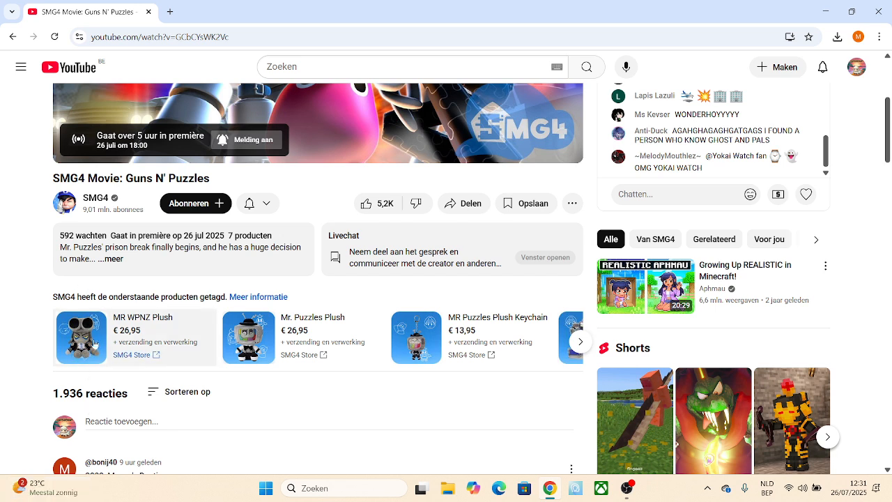
{"action": "left_click", "coordinate": [579, 340]}
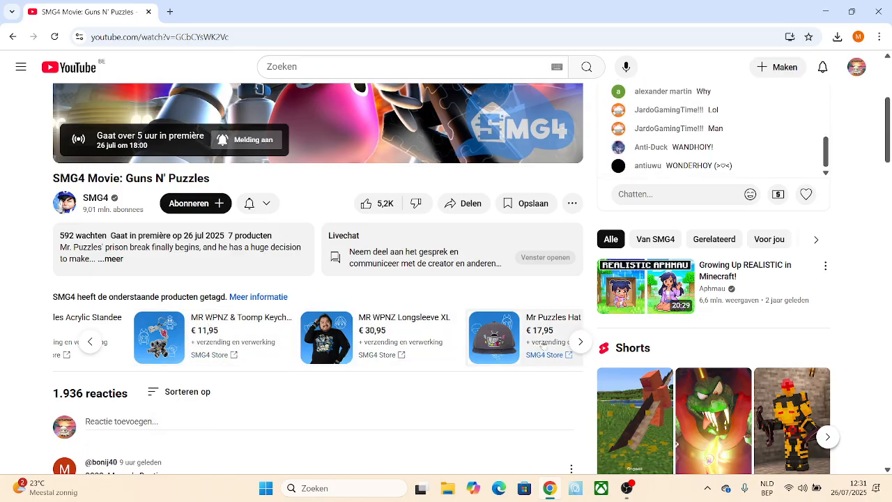
{"action": "left_click", "coordinate": [583, 339]}
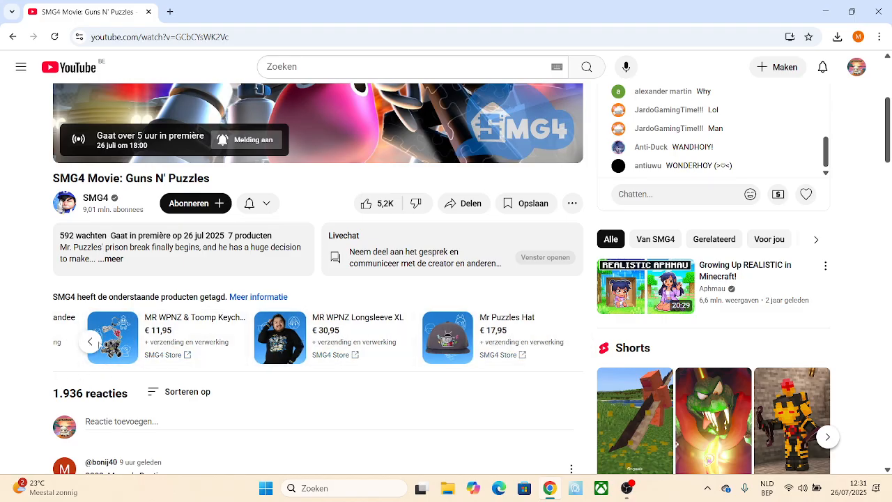
{"action": "left_click", "coordinate": [91, 341]}
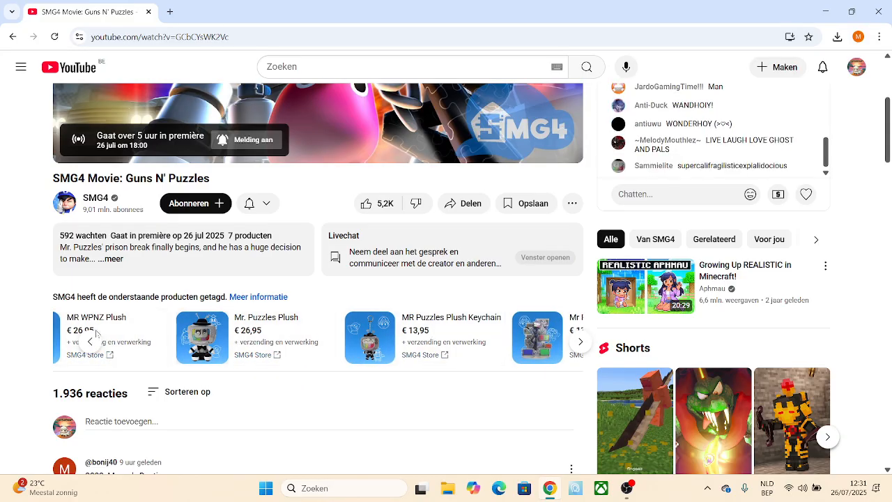
{"action": "left_click", "coordinate": [90, 341]}
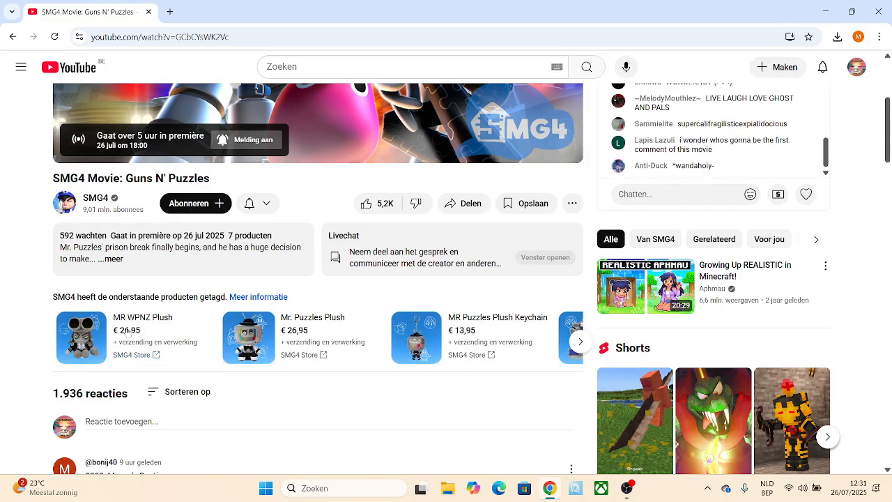
{"action": "scroll", "coordinate": [275, 174], "scroll_direction": "up", "scroll_amount": 3}
{"action": "scroll", "coordinate": [275, 174], "scroll_direction": "up", "scroll_amount": 2}
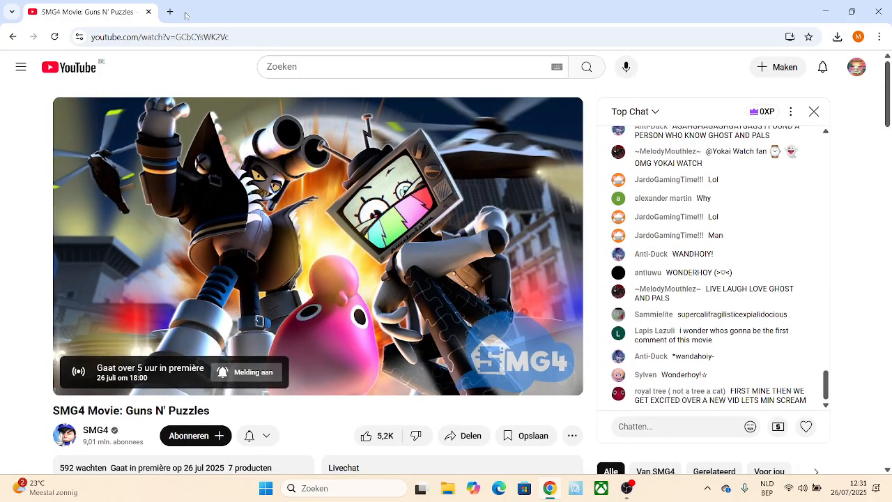
Close the YouTube page and minimize OBS to show the desktop wallpaper, then bring the OBS window back.
{"action": "left_click", "coordinate": [147, 12]}
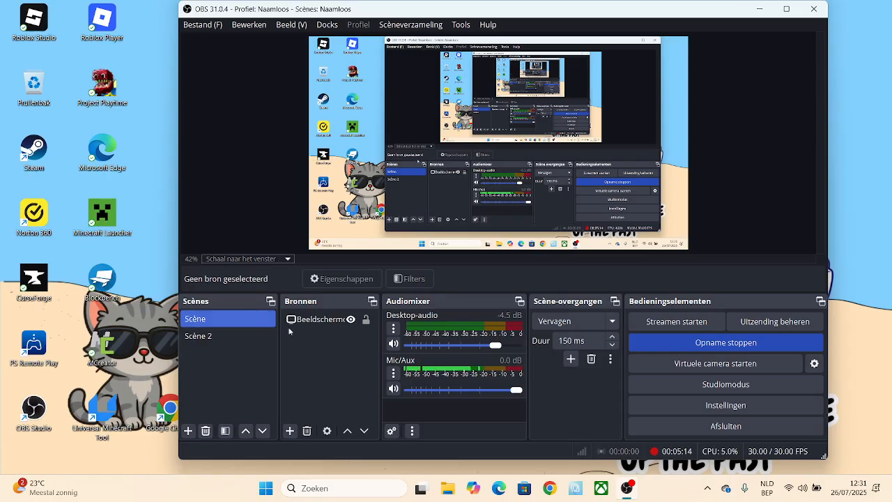
{"action": "left_click", "coordinate": [885, 435]}
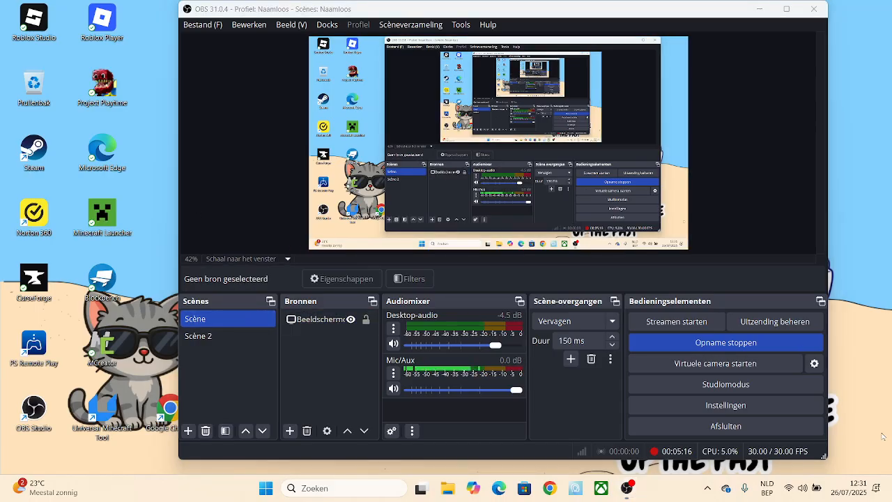
{"action": "left_click", "coordinate": [759, 9]}
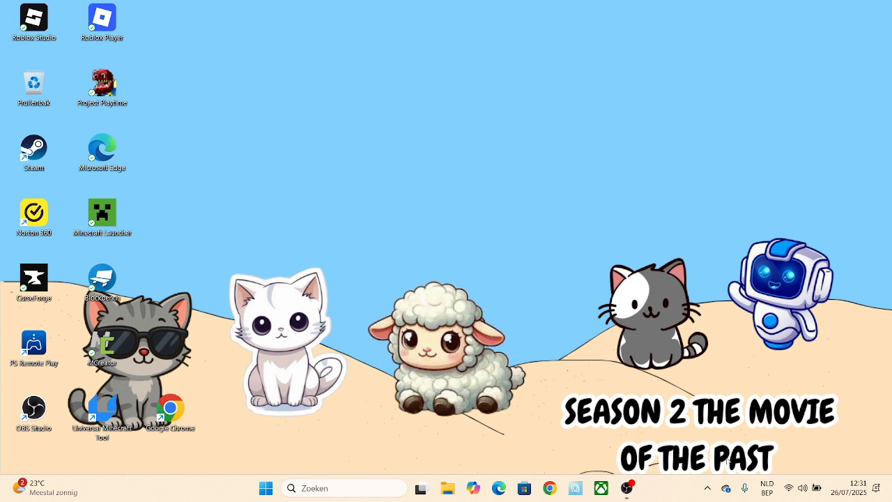
{"action": "left_click_drag", "start_coordinate": [572, 432], "coordinate": [846, 395]}
{"action": "left_click", "coordinate": [629, 488]}
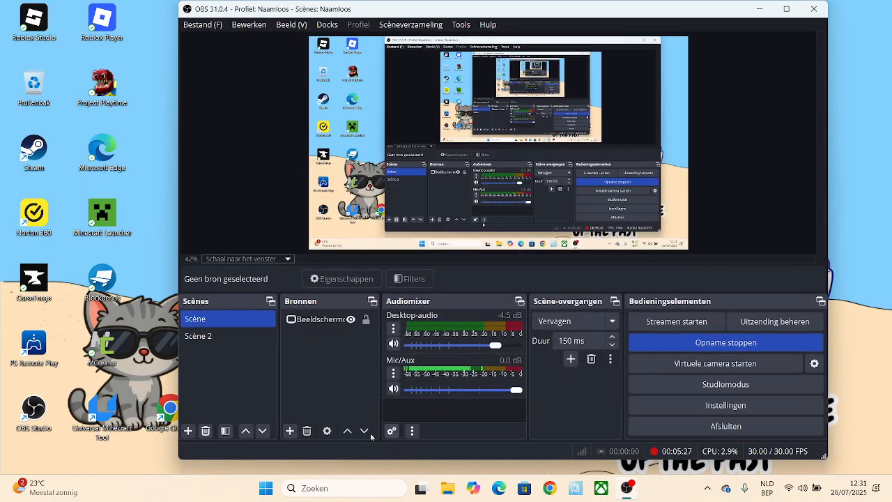
Launch Roblox Studio, dismiss the update prompt and open the recent experience named the scary game.
{"action": "left_click", "coordinate": [39, 28]}
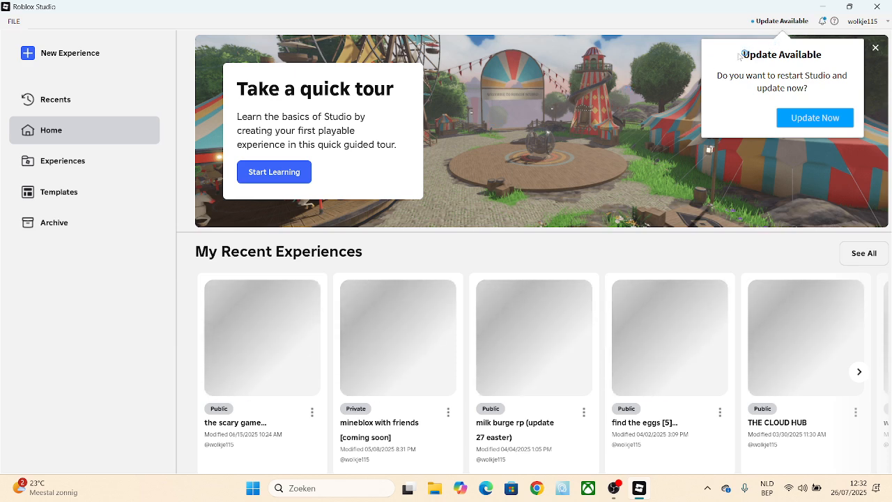
{"action": "left_click", "coordinate": [877, 49]}
{"action": "scroll", "coordinate": [235, 196], "scroll_direction": "down", "scroll_amount": 3}
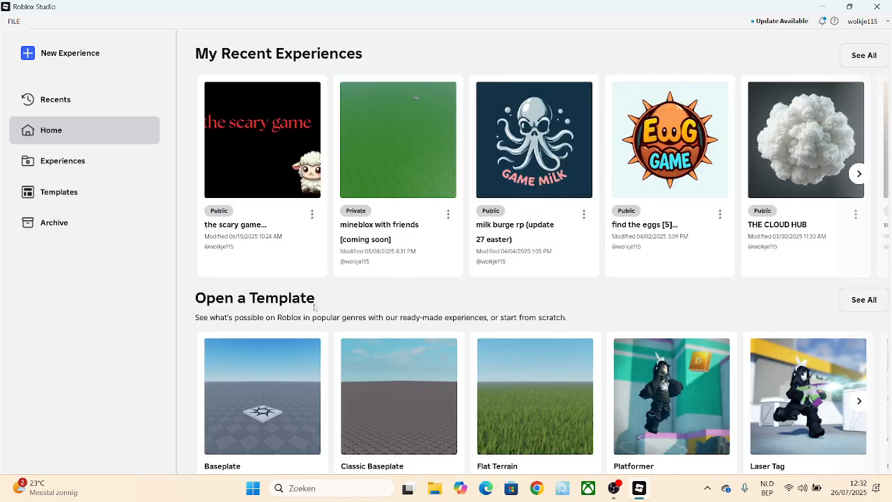
{"action": "left_click", "coordinate": [292, 138]}
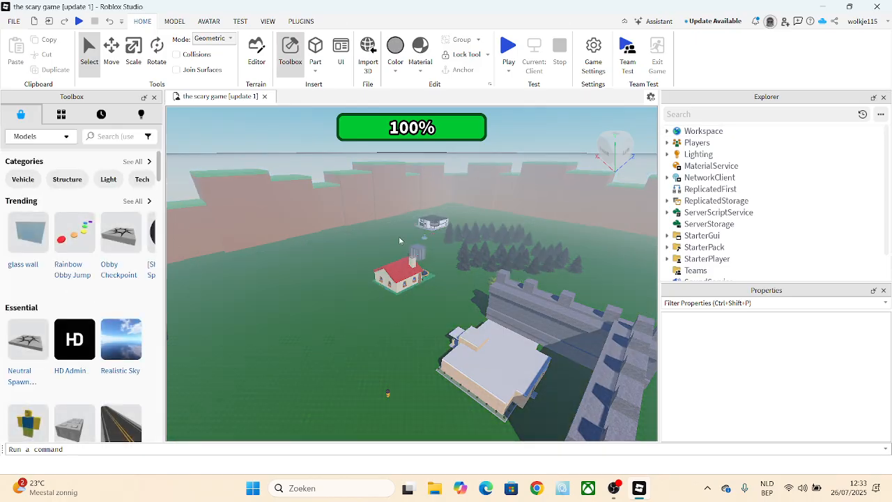
Examine the game map around the forest, the castle walls and the flat-roofed brick building with its entrance.
{"action": "scroll", "coordinate": [401, 240], "scroll_direction": "up", "scroll_amount": 10}
{"action": "scroll", "coordinate": [499, 221], "scroll_direction": "up", "scroll_amount": 3}
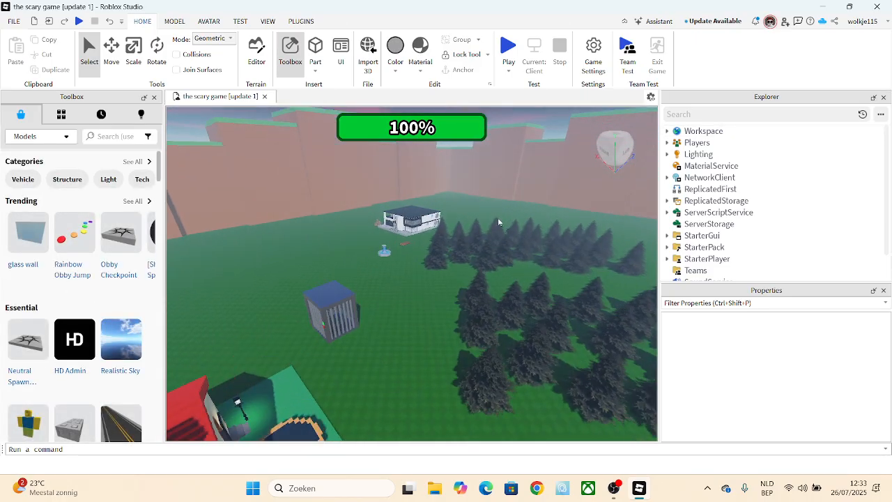
{"action": "right_click_drag", "start_coordinate": [499, 221], "coordinate": [498, 218]}
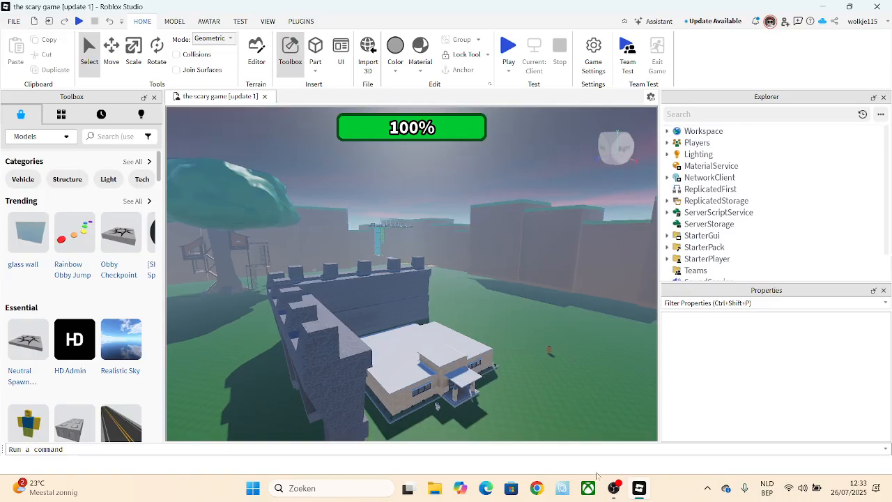
{"action": "scroll", "coordinate": [559, 329], "scroll_direction": "up", "scroll_amount": 6}
{"action": "right_click_drag", "start_coordinate": [615, 318], "coordinate": [614, 319]}
{"action": "scroll", "coordinate": [614, 320], "scroll_direction": "down", "scroll_amount": 5}
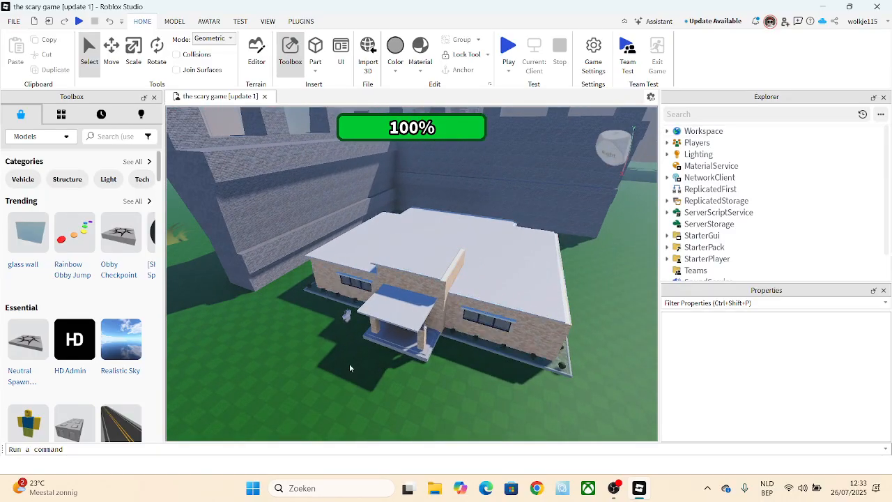
{"action": "scroll", "coordinate": [361, 369], "scroll_direction": "up", "scroll_amount": 4}
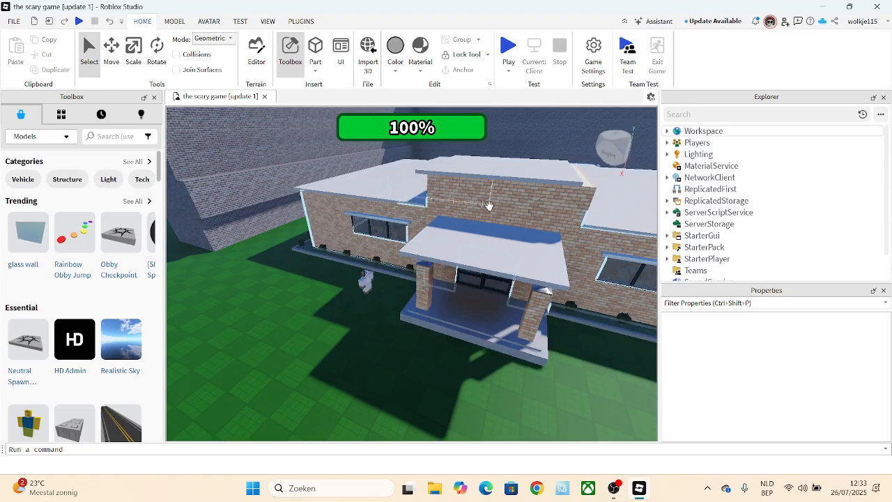
{"action": "scroll", "coordinate": [376, 285], "scroll_direction": "down", "scroll_amount": 4}
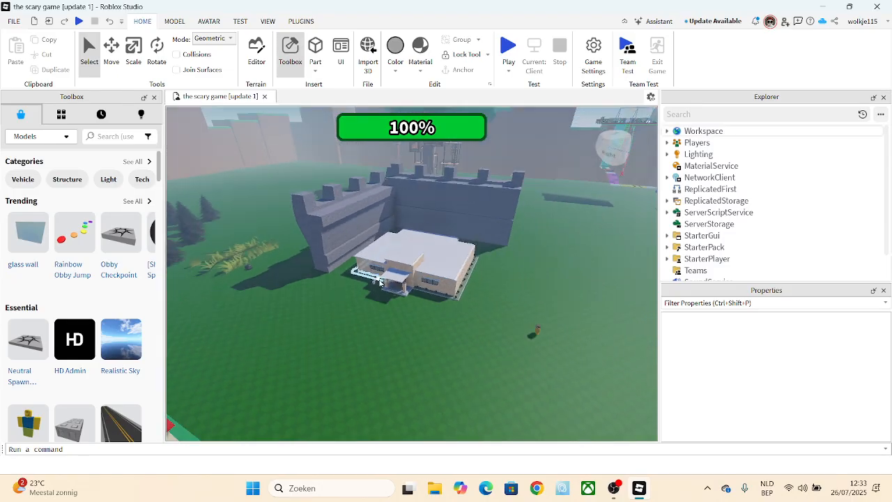
Move the Nugget model from in front of the brick building to the open grass beyond the castle wall.
{"action": "left_click", "coordinate": [538, 332]}
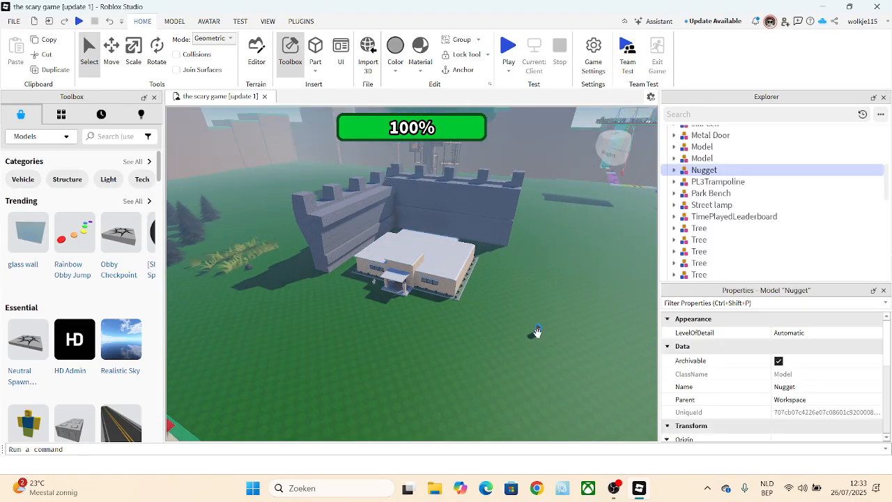
{"action": "left_click_drag", "start_coordinate": [538, 328], "coordinate": [252, 268]}
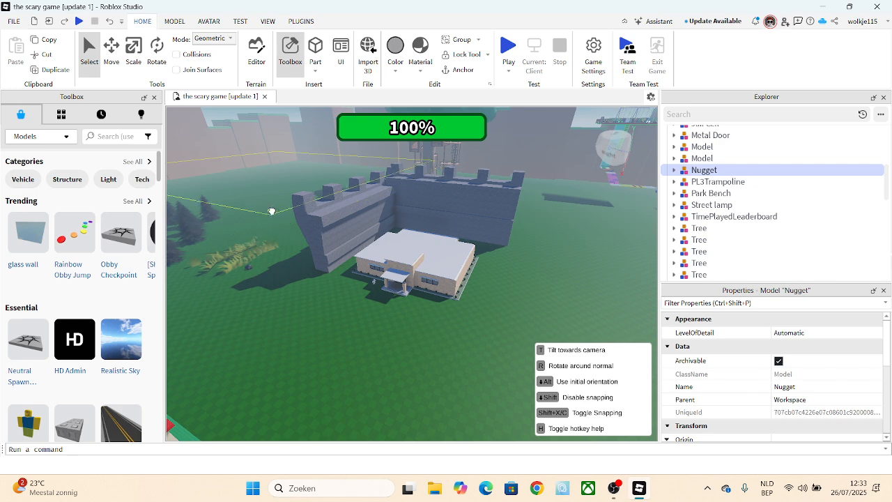
{"action": "left_click_drag", "start_coordinate": [271, 211], "coordinate": [274, 214]}
{"action": "scroll", "coordinate": [288, 225], "scroll_direction": "up", "scroll_amount": 2}
{"action": "right_click_drag", "start_coordinate": [398, 266], "coordinate": [401, 265]}
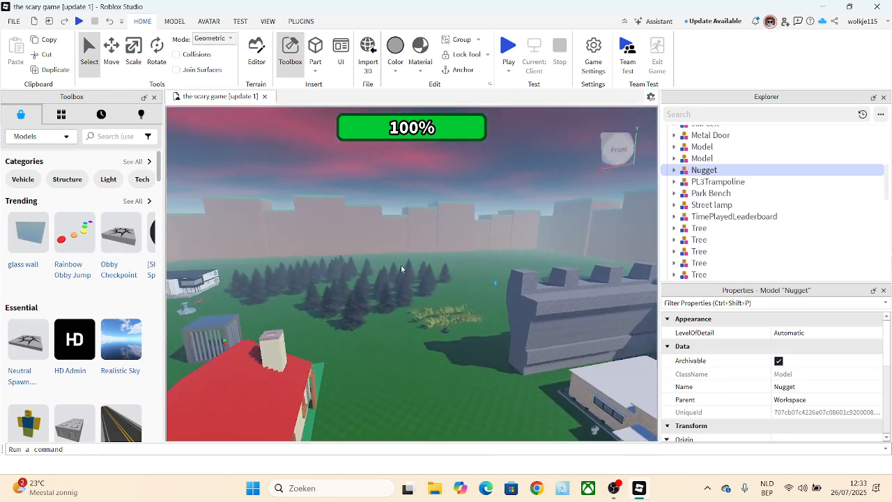
{"action": "left_click", "coordinate": [480, 170]}
Enlarge the Jail Cell model with the Scale tool and move it farther back toward the white house, then deselect it.
{"action": "scroll", "coordinate": [360, 290], "scroll_direction": "up", "scroll_amount": 2}
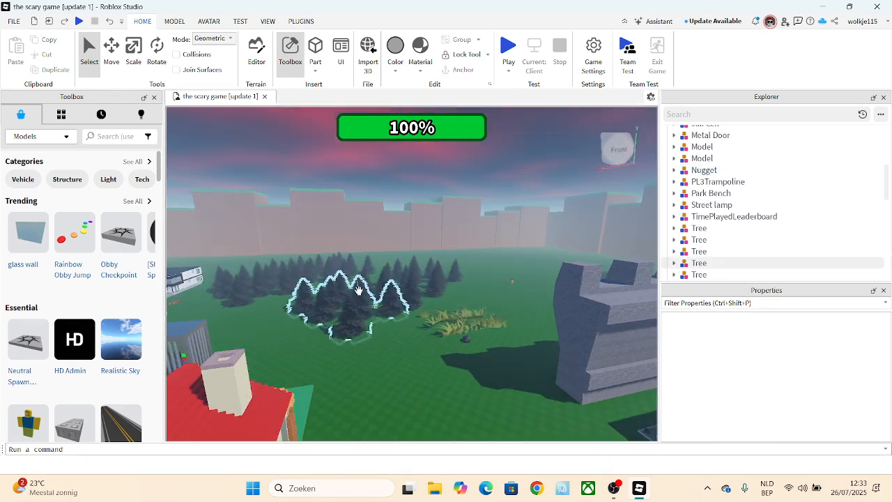
{"action": "right_click_drag", "start_coordinate": [360, 290], "coordinate": [359, 295]}
{"action": "scroll", "coordinate": [337, 298], "scroll_direction": "up", "scroll_amount": 3}
{"action": "left_click", "coordinate": [327, 320]}
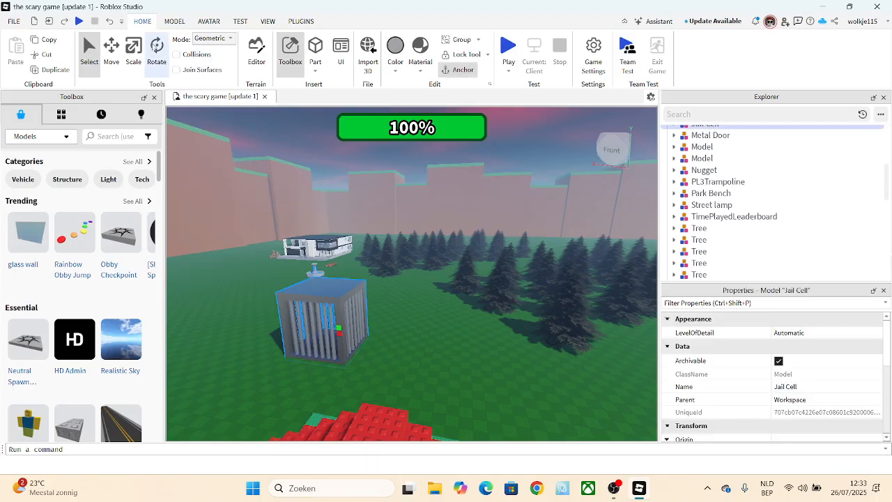
{"action": "left_click", "coordinate": [134, 50]}
{"action": "left_click_drag", "start_coordinate": [372, 325], "coordinate": [395, 329]}
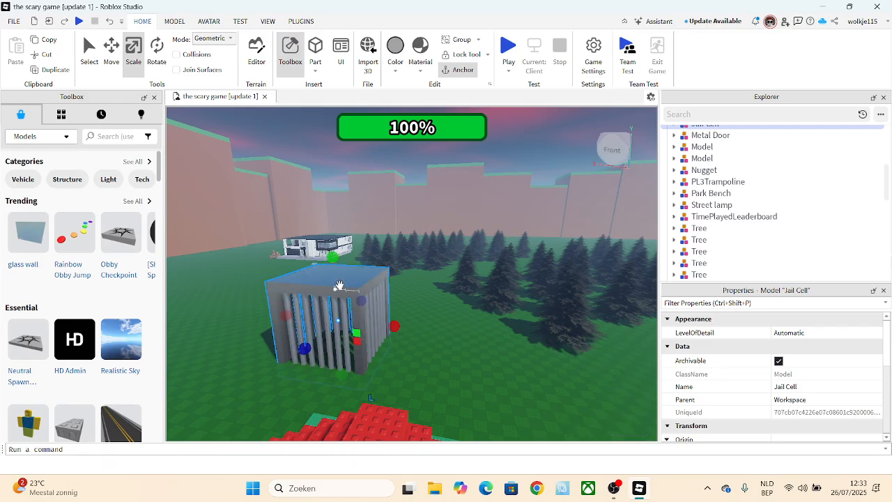
{"action": "left_click_drag", "start_coordinate": [339, 286], "coordinate": [313, 318]}
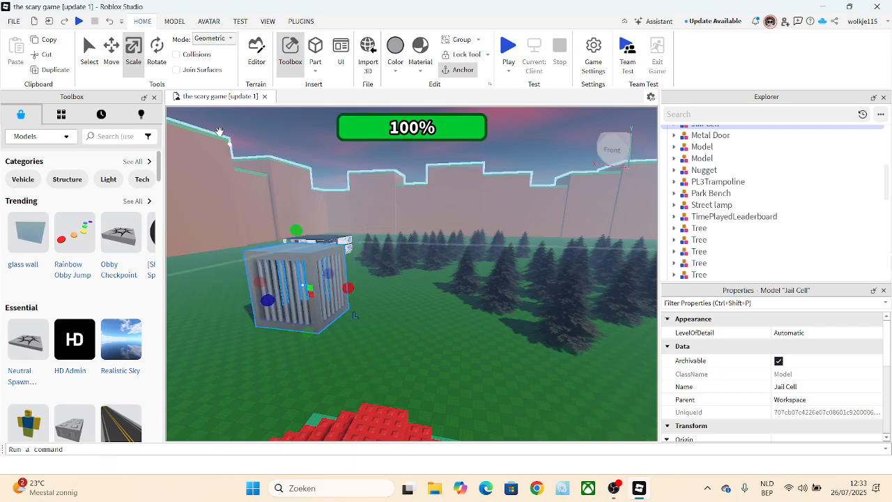
{"action": "left_click", "coordinate": [297, 141]}
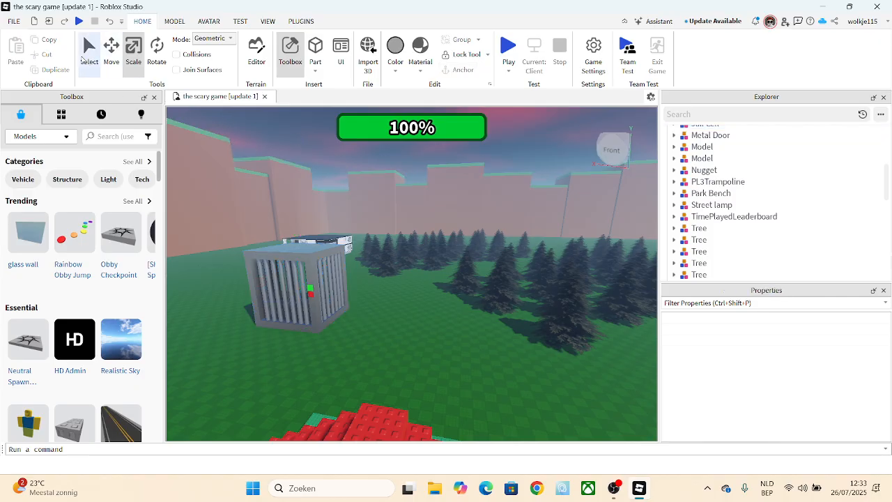
{"action": "left_click", "coordinate": [90, 55]}
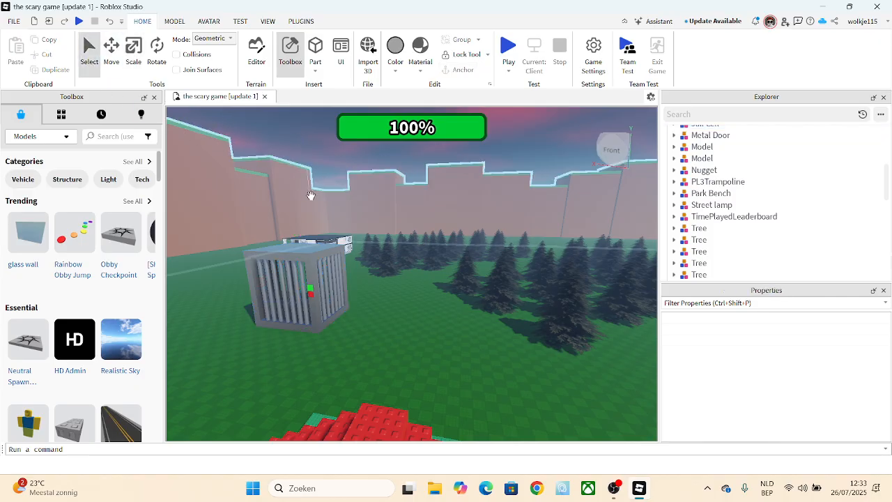
{"action": "left_click", "coordinate": [302, 291]}
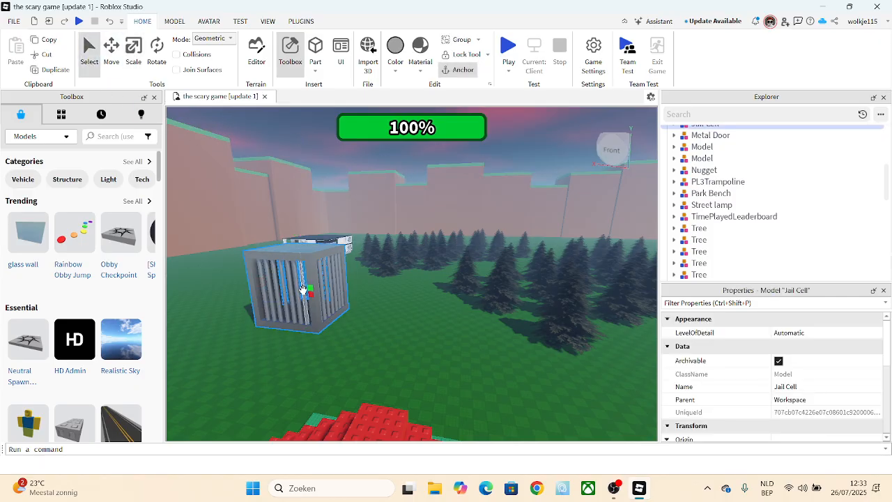
{"action": "left_click", "coordinate": [409, 145]}
Examine the map from the jail cell and red-roofed house past the castle to the obby course and its raised platform.
{"action": "right_click_drag", "start_coordinate": [417, 291], "coordinate": [418, 292]}
{"action": "scroll", "coordinate": [418, 293], "scroll_direction": "down", "scroll_amount": 5}
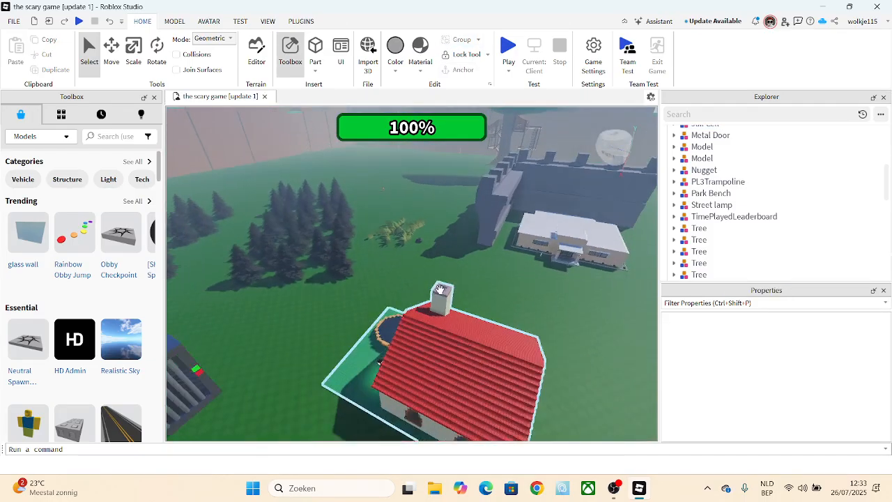
{"action": "scroll", "coordinate": [439, 290], "scroll_direction": "down", "scroll_amount": 5}
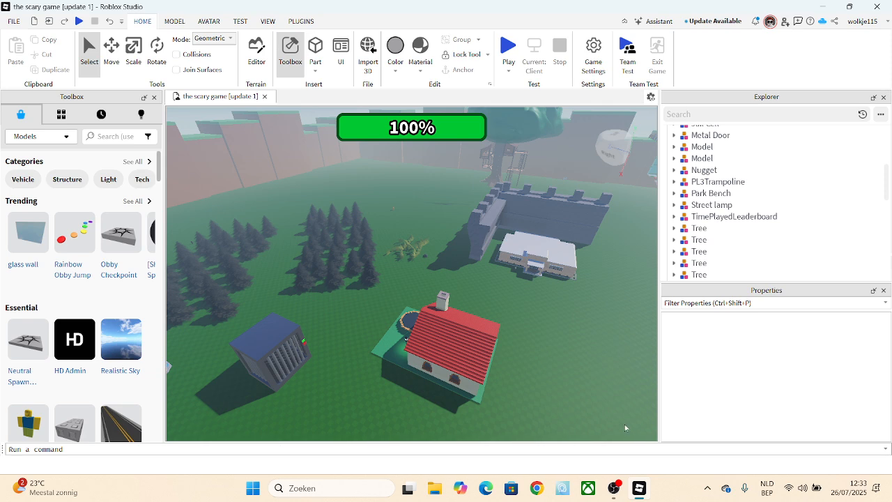
{"action": "right_click_drag", "start_coordinate": [428, 378], "coordinate": [434, 367]}
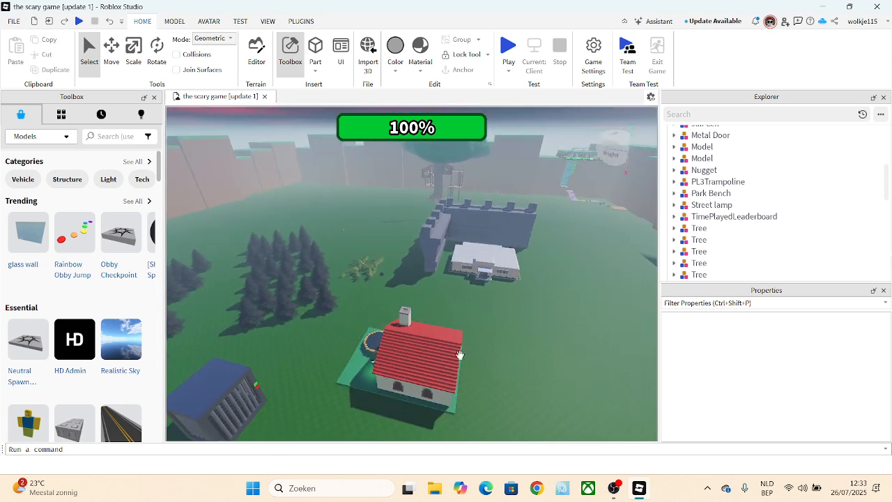
{"action": "right_click_drag", "start_coordinate": [404, 346], "coordinate": [405, 349]}
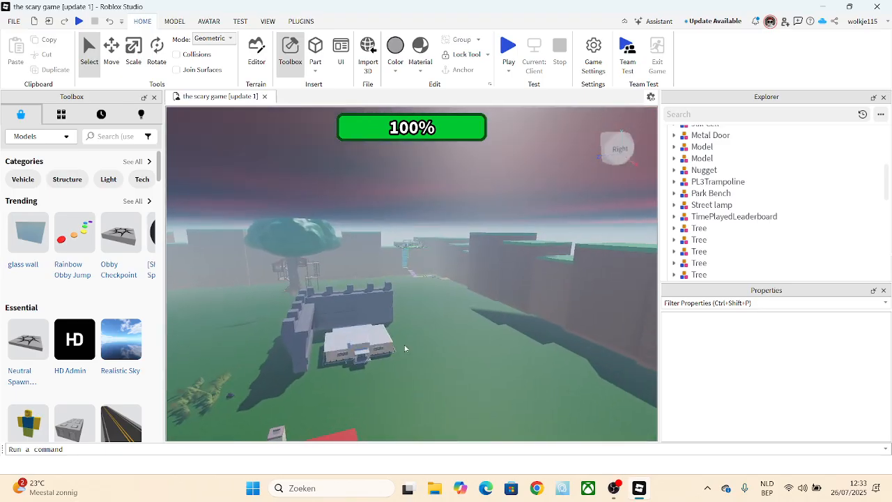
{"action": "scroll", "coordinate": [426, 285], "scroll_direction": "up", "scroll_amount": 10}
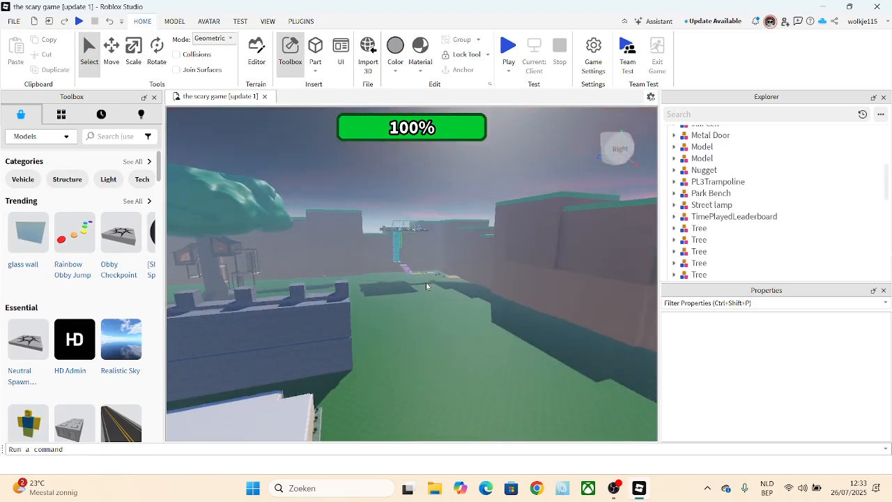
{"action": "scroll", "coordinate": [521, 283], "scroll_direction": "up", "scroll_amount": 4}
{"action": "scroll", "coordinate": [325, 196], "scroll_direction": "up", "scroll_amount": 10}
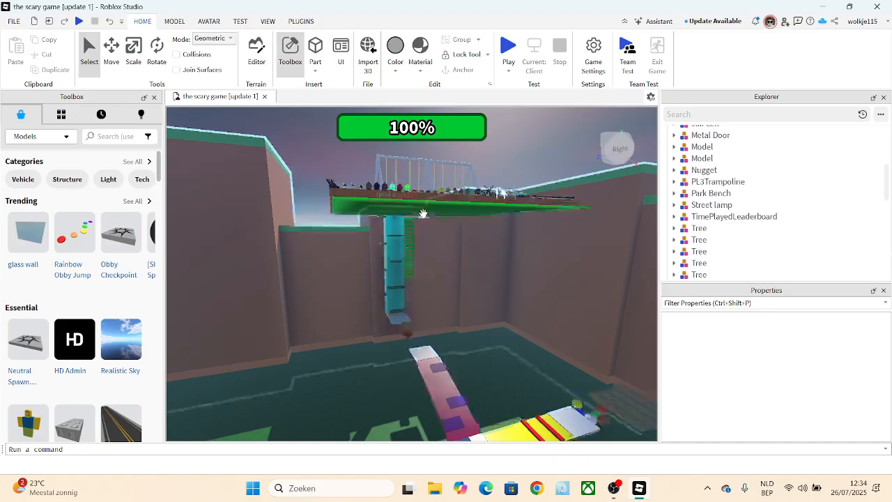
{"action": "scroll", "coordinate": [371, 136], "scroll_direction": "up", "scroll_amount": 10}
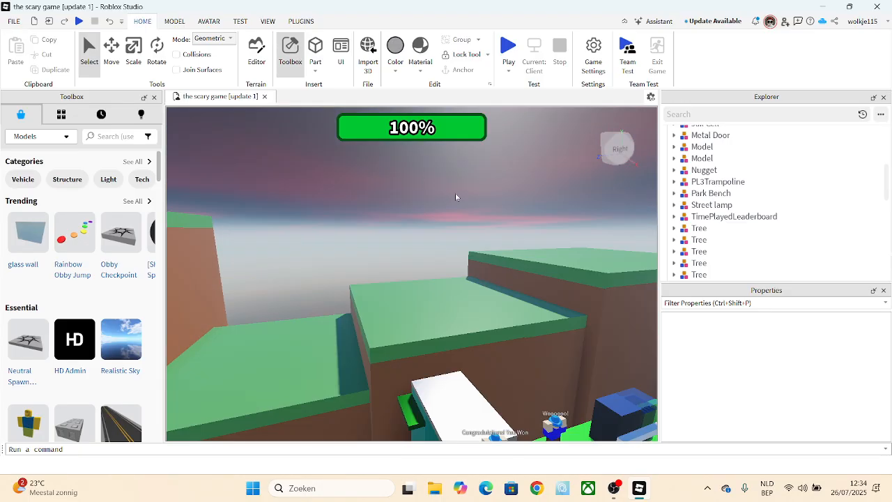
Examine the obby's finish platform with its winner figures and the grass-topped cliffs that border the map.
{"action": "right_click_drag", "start_coordinate": [456, 198], "coordinate": [442, 220]}
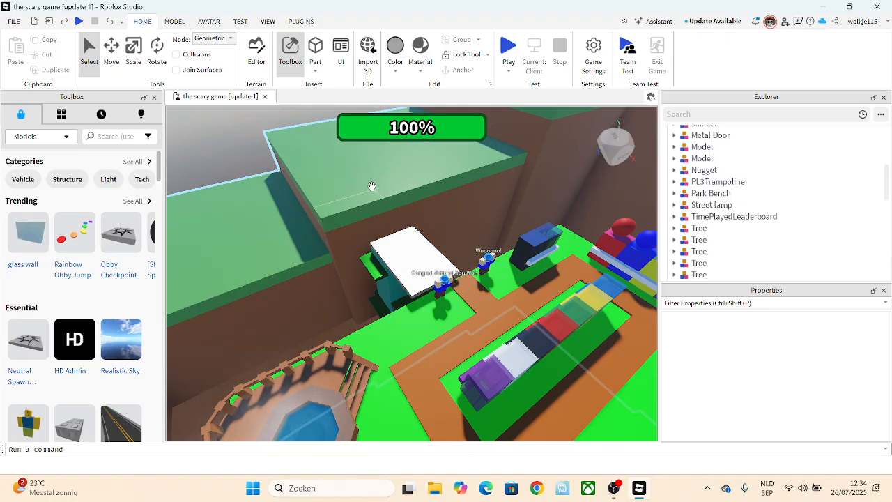
{"action": "scroll", "coordinate": [366, 184], "scroll_direction": "down", "scroll_amount": 5}
{"action": "right_click_drag", "start_coordinate": [419, 170], "coordinate": [450, 157]}
{"action": "scroll", "coordinate": [438, 153], "scroll_direction": "up", "scroll_amount": 3}
{"action": "scroll", "coordinate": [446, 157], "scroll_direction": "up", "scroll_amount": 6}
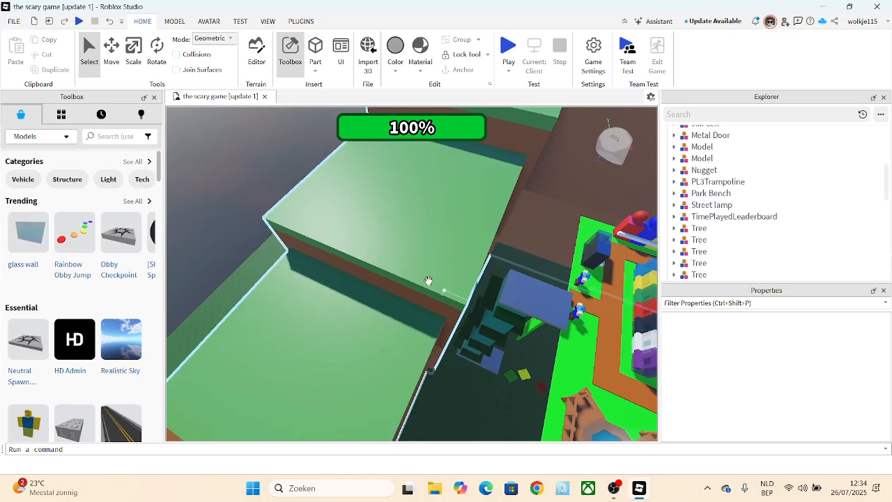
{"action": "scroll", "coordinate": [211, 212], "scroll_direction": "up", "scroll_amount": 7}
{"action": "right_click_drag", "start_coordinate": [211, 208], "coordinate": [213, 204]}
{"action": "scroll", "coordinate": [255, 181], "scroll_direction": "down", "scroll_amount": 3}
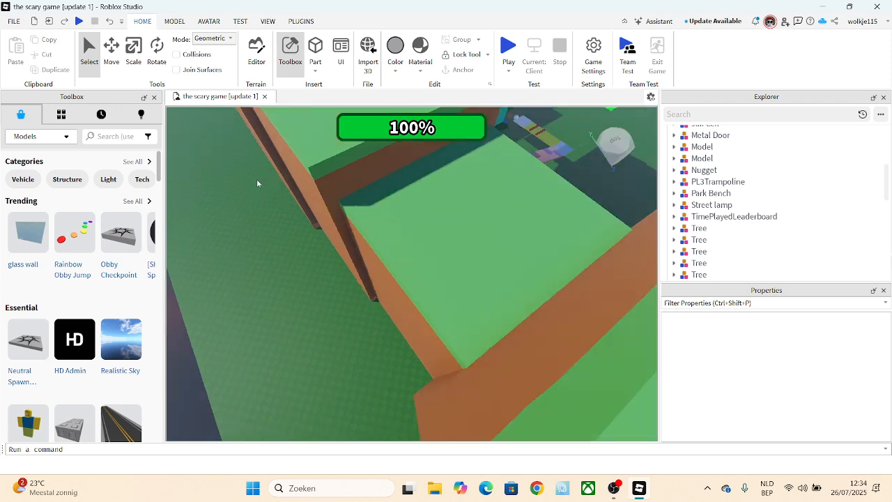
{"action": "scroll", "coordinate": [257, 182], "scroll_direction": "down", "scroll_amount": 8}
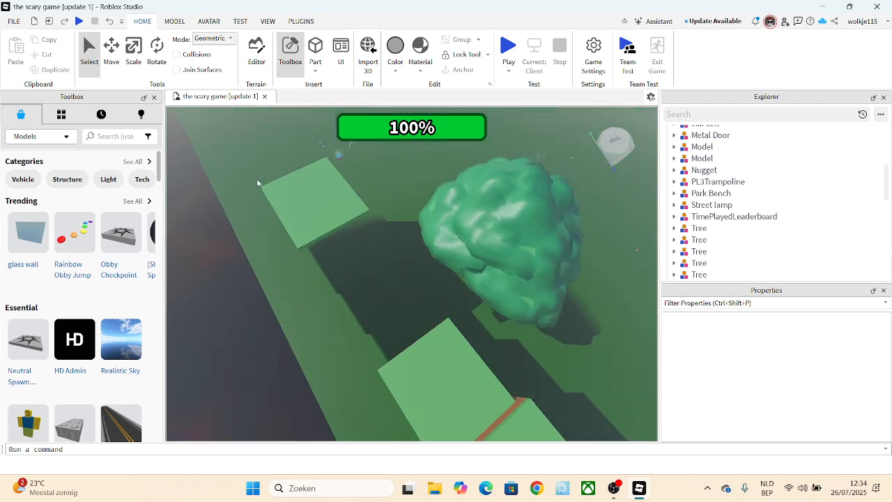
{"action": "scroll", "coordinate": [257, 183], "scroll_direction": "down", "scroll_amount": 4}
{"action": "right_click_drag", "start_coordinate": [360, 207], "coordinate": [360, 209]}
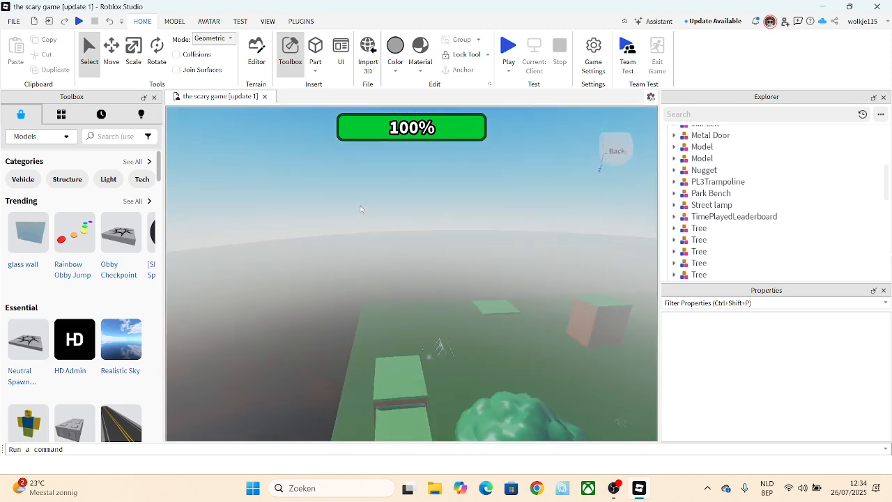
{"action": "scroll", "coordinate": [418, 202], "scroll_direction": "up", "scroll_amount": 2}
{"action": "scroll", "coordinate": [704, 263], "scroll_direction": "up", "scroll_amount": 5}
{"action": "scroll", "coordinate": [468, 346], "scroll_direction": "up", "scroll_amount": 4}
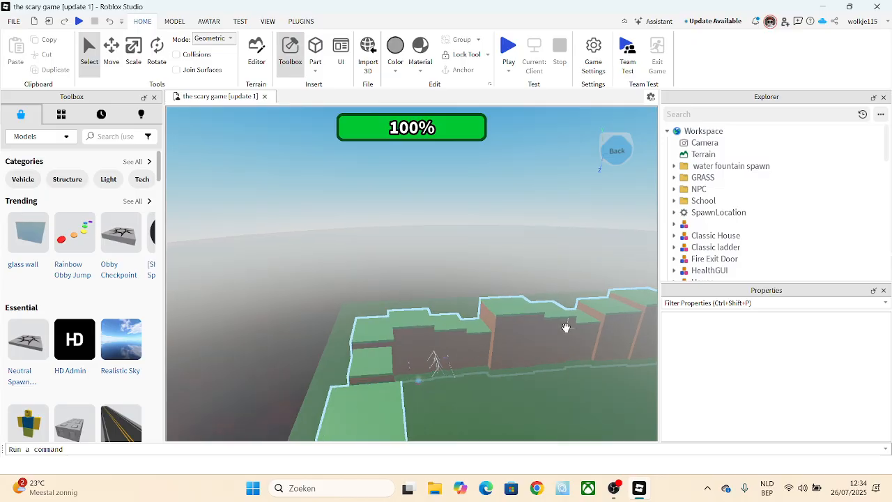
{"action": "scroll", "coordinate": [566, 328], "scroll_direction": "up", "scroll_amount": 6}
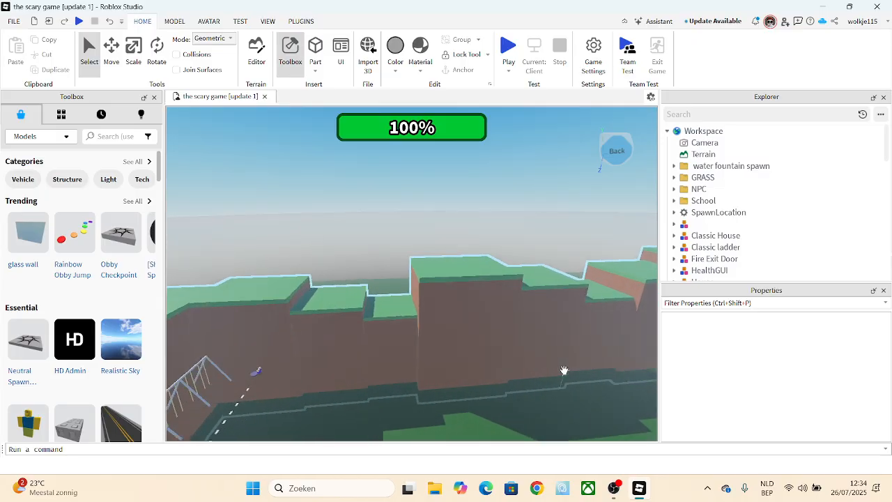
{"action": "scroll", "coordinate": [564, 371], "scroll_direction": "up", "scroll_amount": 2}
Examine the raised playground platform with its swings at the end of the obby from several distances.
{"action": "right_click_drag", "start_coordinate": [564, 371], "coordinate": [565, 370]}
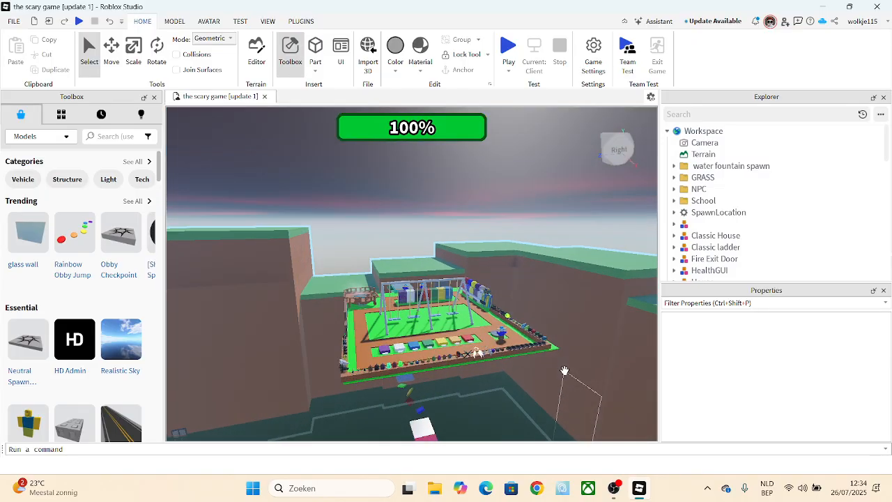
{"action": "scroll", "coordinate": [565, 371], "scroll_direction": "down", "scroll_amount": 4}
{"action": "scroll", "coordinate": [565, 371], "scroll_direction": "up", "scroll_amount": 6}
{"action": "scroll", "coordinate": [565, 371], "scroll_direction": "down", "scroll_amount": 3}
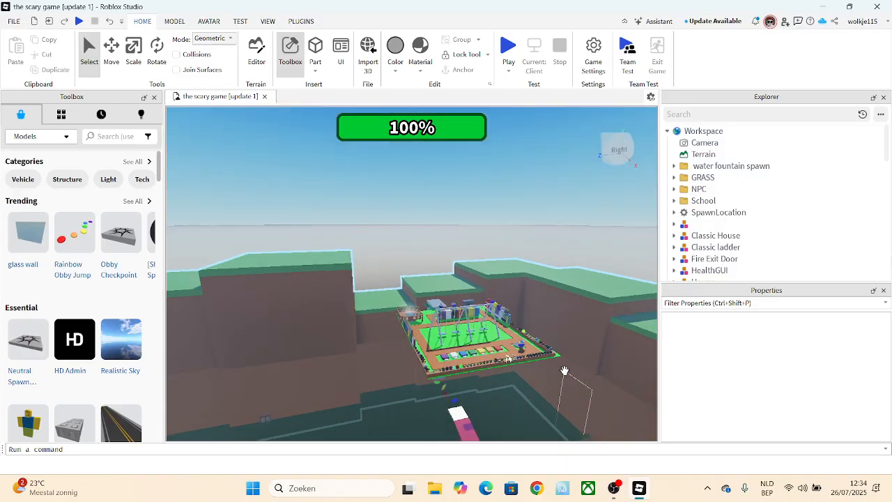
{"action": "scroll", "coordinate": [565, 371], "scroll_direction": "up", "scroll_amount": 3}
{"action": "scroll", "coordinate": [564, 371], "scroll_direction": "down", "scroll_amount": 3}
{"action": "scroll", "coordinate": [565, 371], "scroll_direction": "up", "scroll_amount": 2}
{"action": "scroll", "coordinate": [565, 371], "scroll_direction": "down", "scroll_amount": 2}
{"action": "right_click_drag", "start_coordinate": [564, 370], "coordinate": [565, 372]}
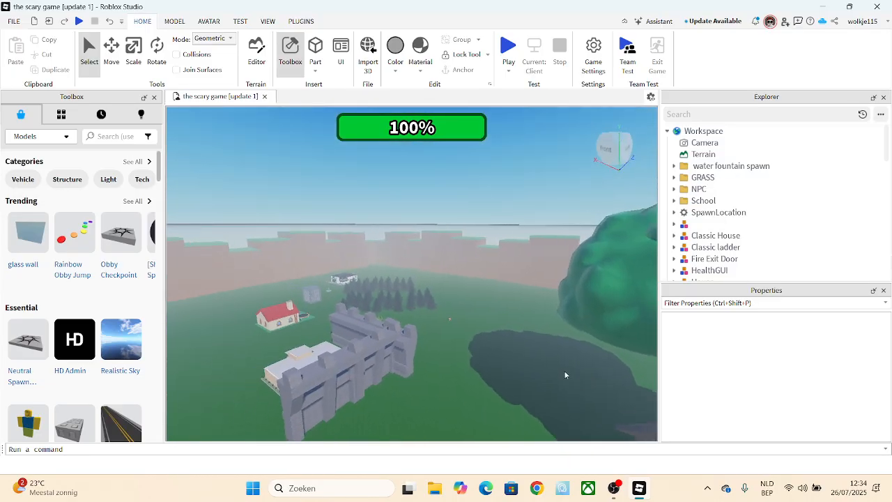
Examine the forest, the tall grass patch and the Nugget model on the open grass beyond the castle wall.
{"action": "scroll", "coordinate": [408, 308], "scroll_direction": "up", "scroll_amount": 8}
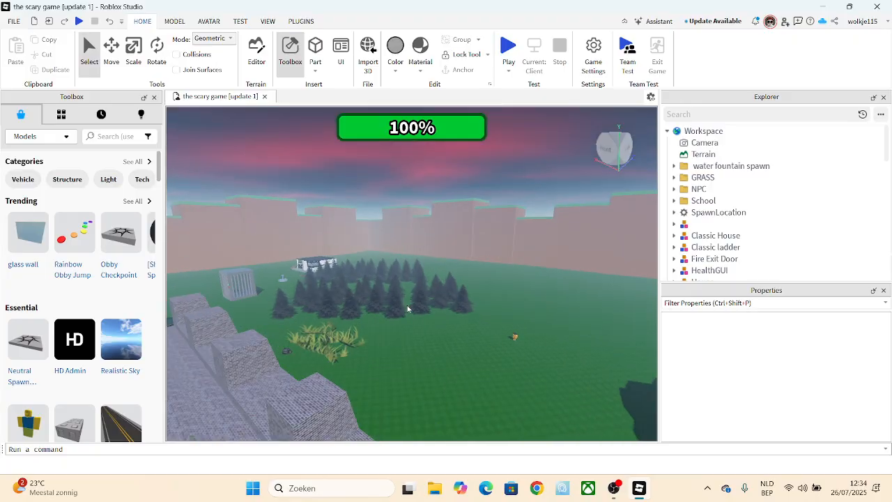
{"action": "scroll", "coordinate": [407, 309], "scroll_direction": "up", "scroll_amount": 10}
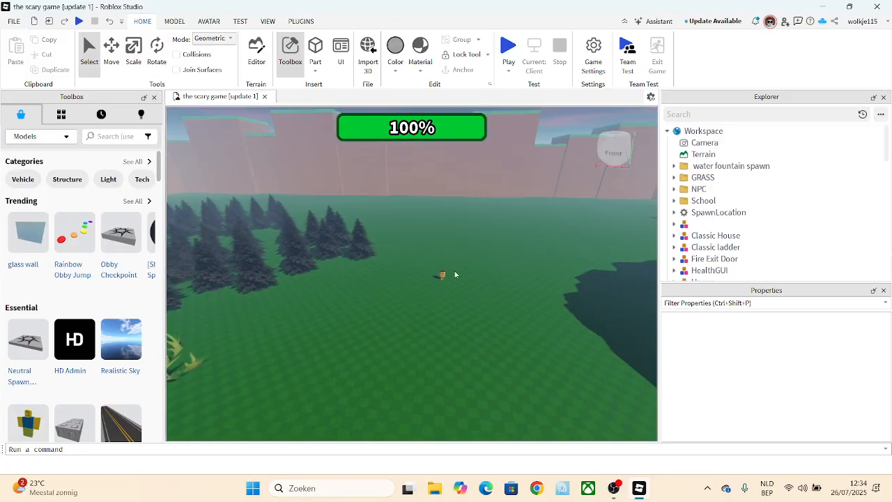
{"action": "scroll", "coordinate": [455, 274], "scroll_direction": "down", "scroll_amount": 5}
{"action": "scroll", "coordinate": [463, 278], "scroll_direction": "down", "scroll_amount": 5}
{"action": "right_click_drag", "start_coordinate": [460, 278], "coordinate": [458, 295]}
{"action": "scroll", "coordinate": [431, 287], "scroll_direction": "up", "scroll_amount": 5}
{"action": "scroll", "coordinate": [457, 294], "scroll_direction": "down", "scroll_amount": 10}
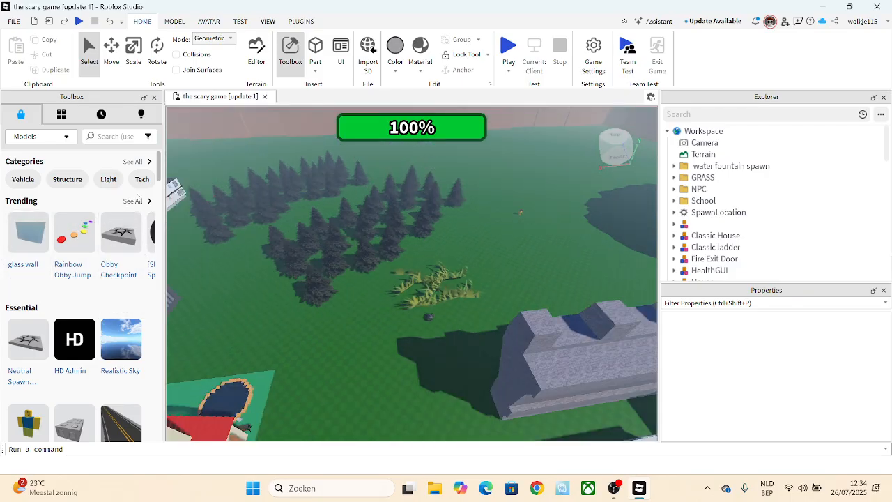
Open the full list of Trending models in the Toolbox and browse its obby, leaderboard and sign models.
{"action": "left_click", "coordinate": [148, 202]}
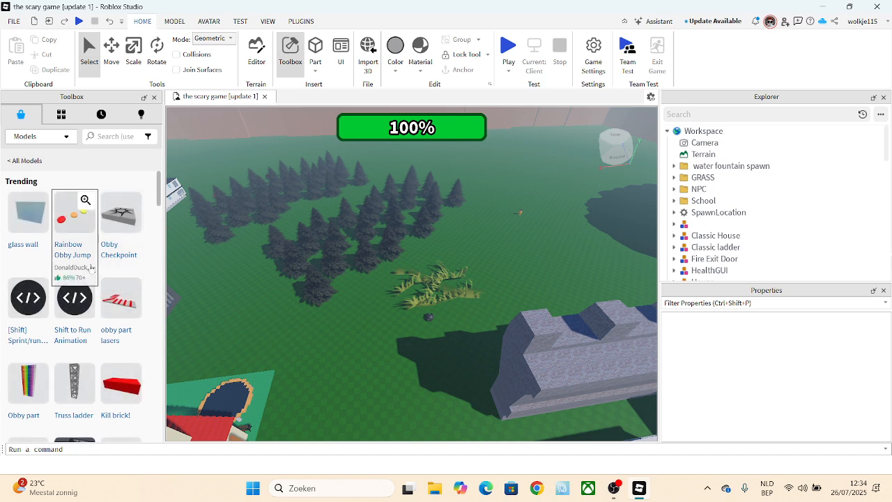
{"action": "right_click_drag", "start_coordinate": [213, 335], "coordinate": [300, 262]}
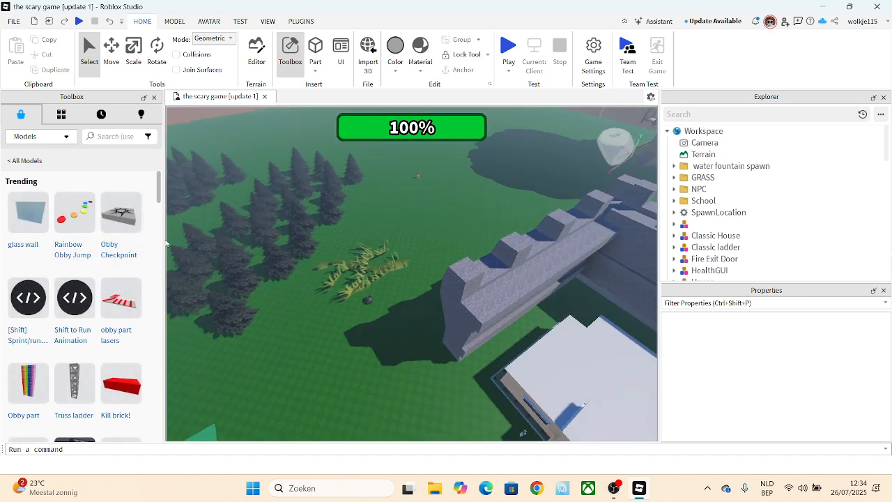
{"action": "scroll", "coordinate": [42, 366], "scroll_direction": "down", "scroll_amount": 3}
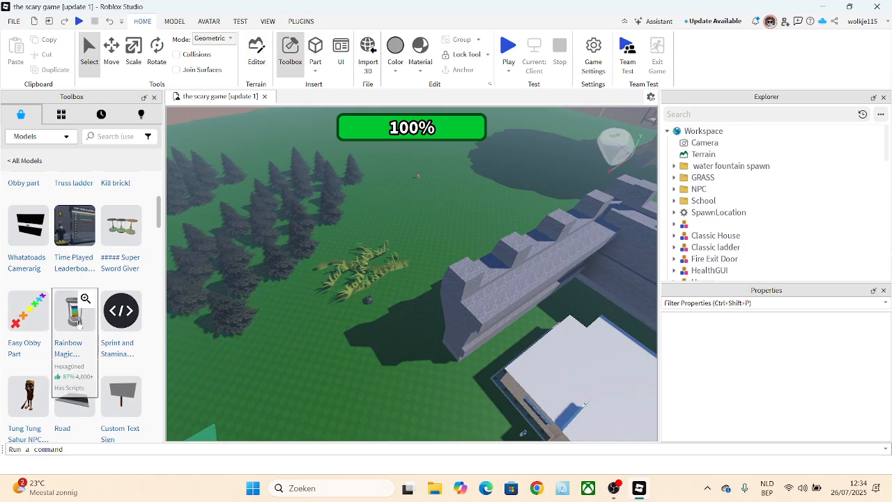
{"action": "scroll", "coordinate": [76, 321], "scroll_direction": "down", "scroll_amount": 2}
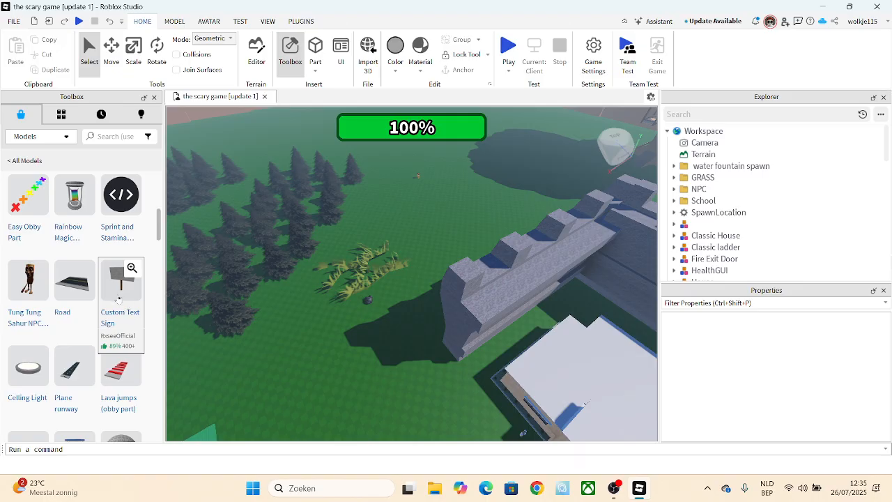
{"action": "scroll", "coordinate": [119, 298], "scroll_direction": "up", "scroll_amount": 3}
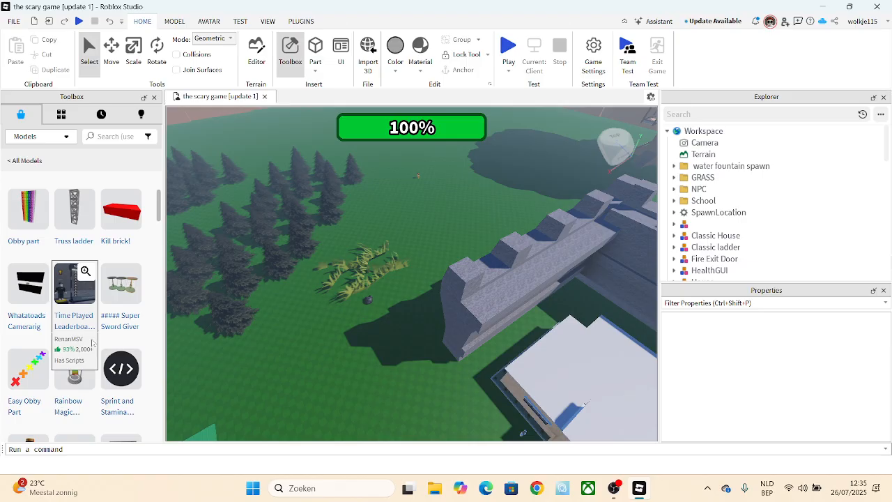
{"action": "scroll", "coordinate": [92, 343], "scroll_direction": "up", "scroll_amount": 1}
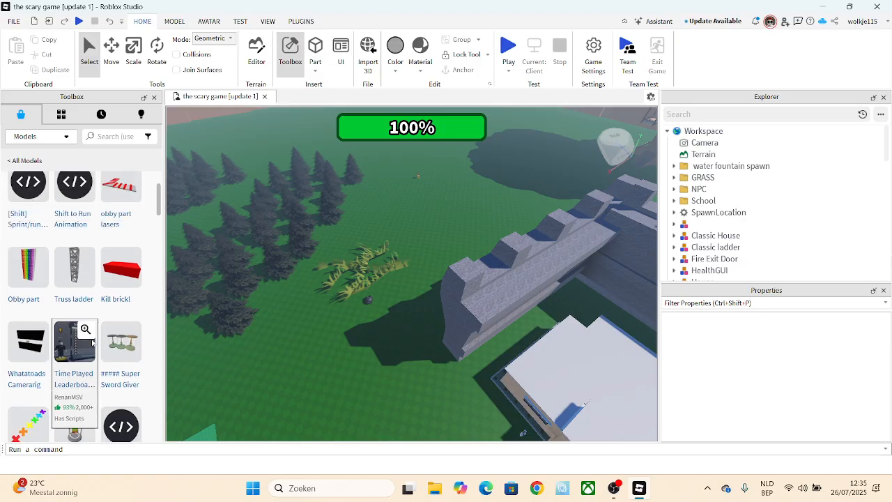
Inspect the time-played leaderboard inside the red-roofed house, then return to an overview of the house and jail cell.
{"action": "key", "text": "f"}
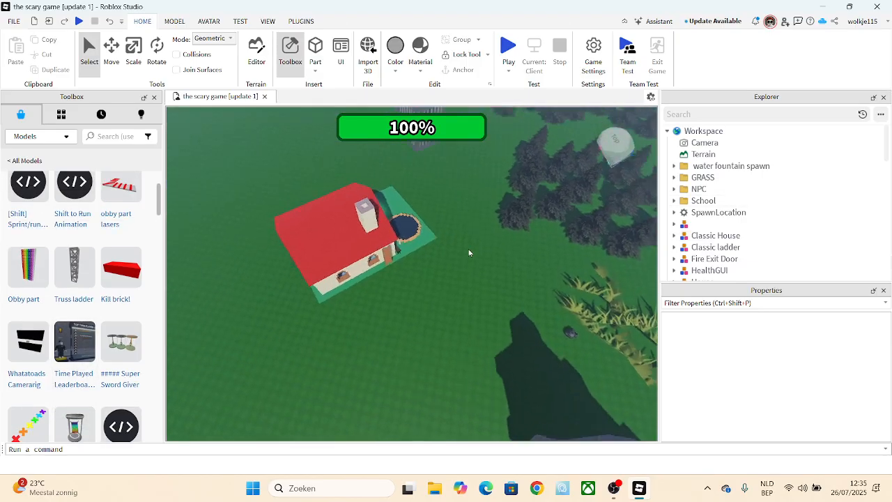
{"action": "scroll", "coordinate": [433, 240], "scroll_direction": "up", "scroll_amount": 10}
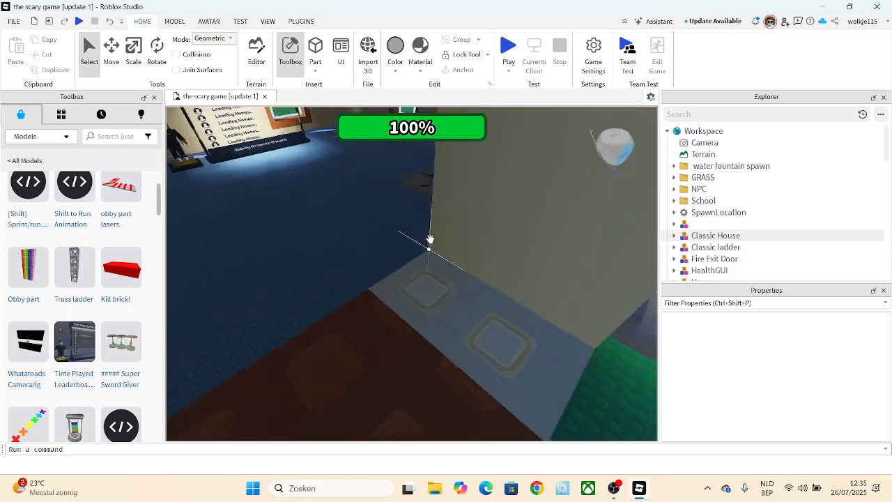
{"action": "scroll", "coordinate": [433, 241], "scroll_direction": "up", "scroll_amount": 3}
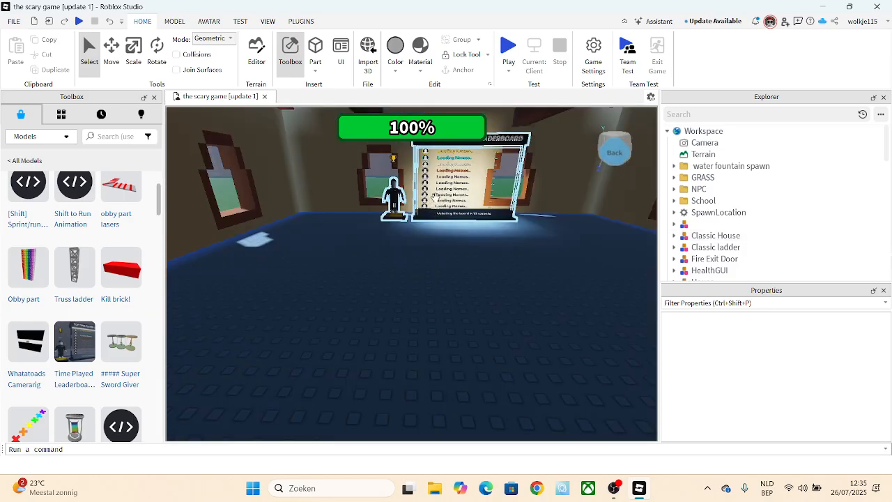
{"action": "scroll", "coordinate": [484, 172], "scroll_direction": "up", "scroll_amount": 2}
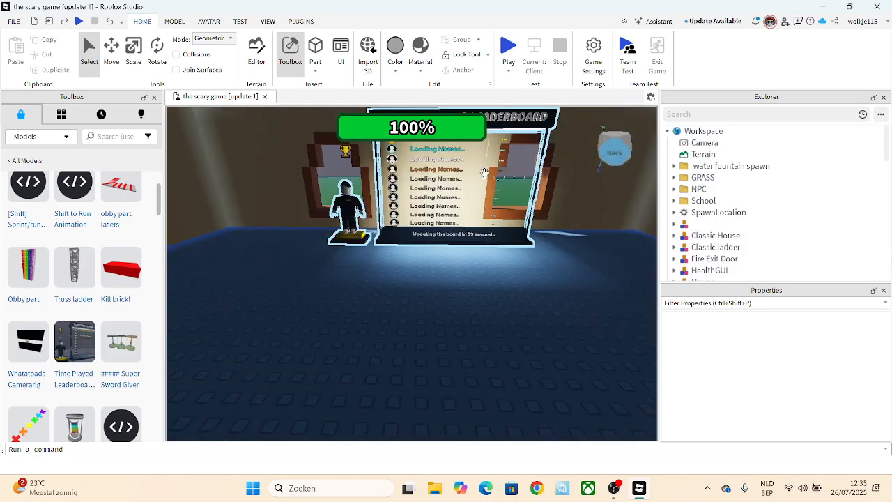
{"action": "scroll", "coordinate": [433, 191], "scroll_direction": "down", "scroll_amount": 15}
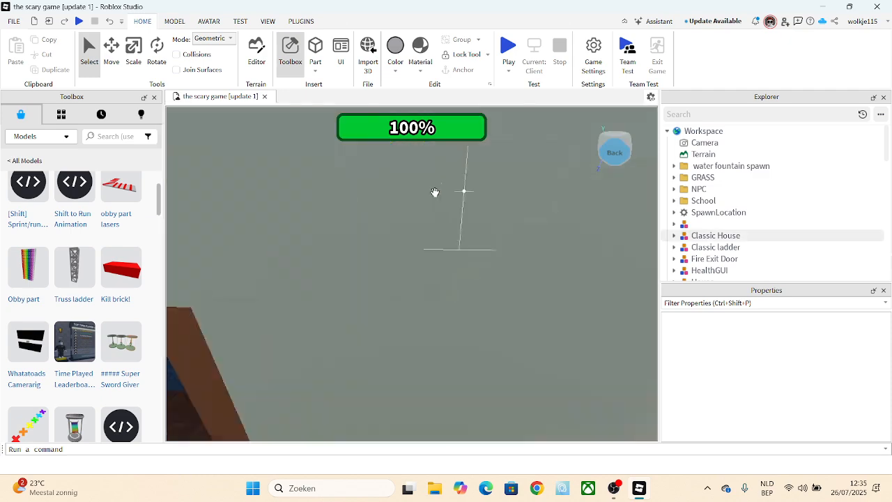
{"action": "scroll", "coordinate": [436, 197], "scroll_direction": "down", "scroll_amount": 12}
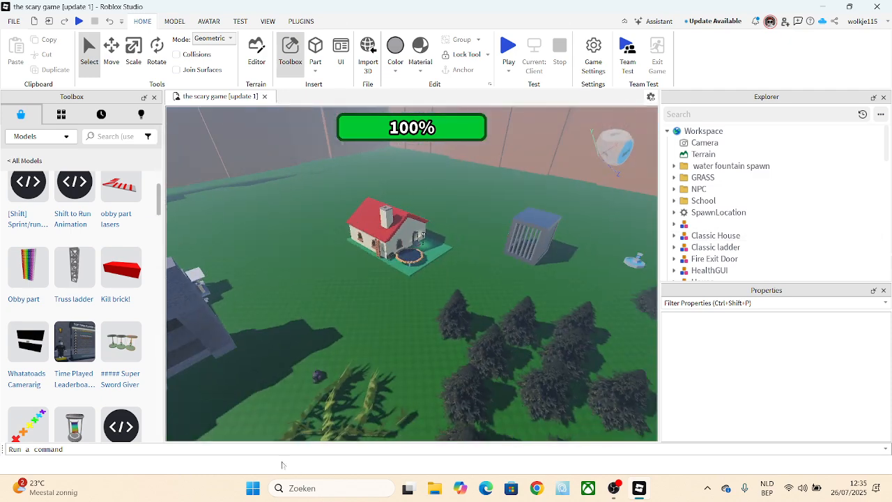
Browse further through the Trending models, past the road and runway to the speed boat, pool party house and forest tree.
{"action": "scroll", "coordinate": [67, 320], "scroll_direction": "down", "scroll_amount": 3}
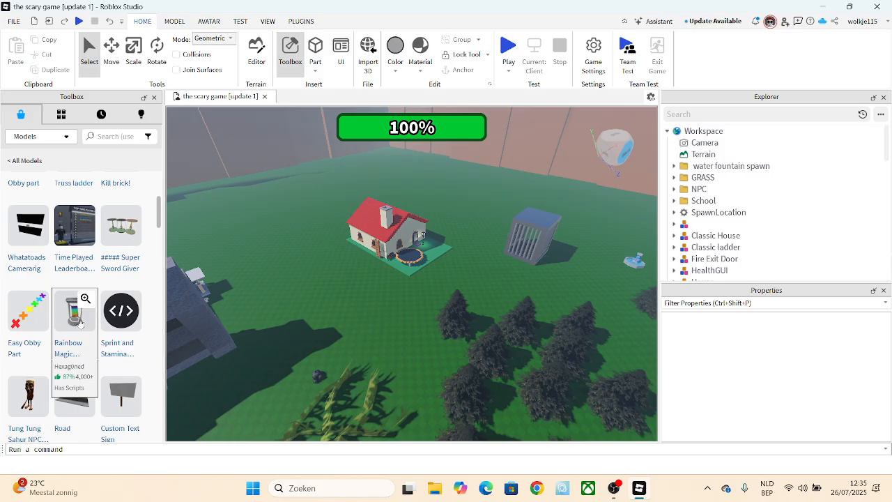
{"action": "scroll", "coordinate": [120, 282], "scroll_direction": "down", "scroll_amount": 5}
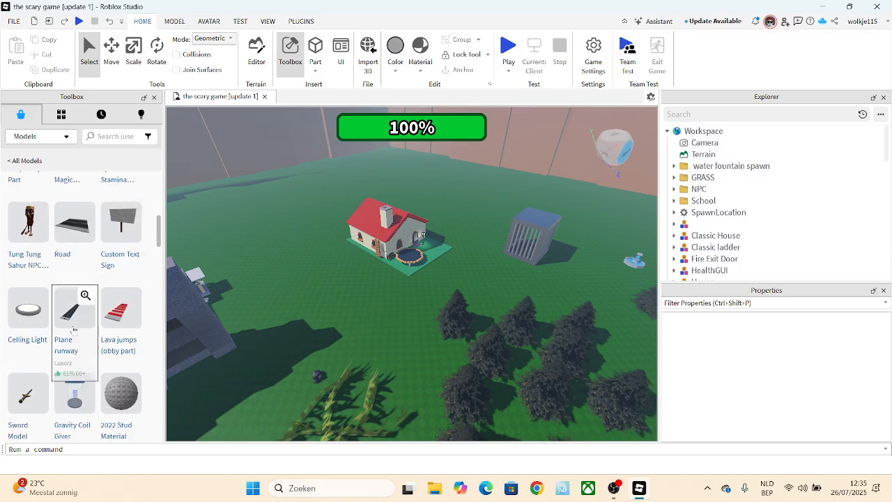
{"action": "scroll", "coordinate": [75, 223], "scroll_direction": "down", "scroll_amount": 5}
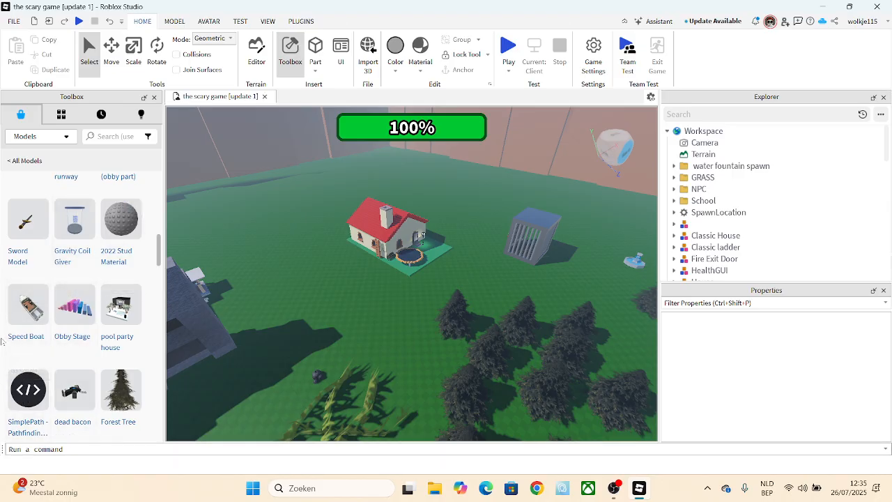
Examine the red-roofed house and the open grass stretching behind it to the map's surrounding walls.
{"action": "scroll", "coordinate": [367, 159], "scroll_direction": "up", "scroll_amount": 6}
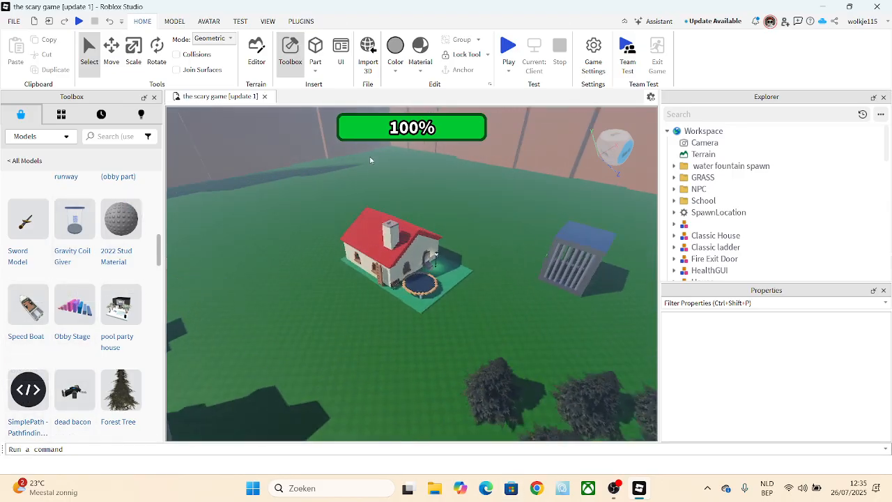
{"action": "scroll", "coordinate": [371, 160], "scroll_direction": "up", "scroll_amount": 1}
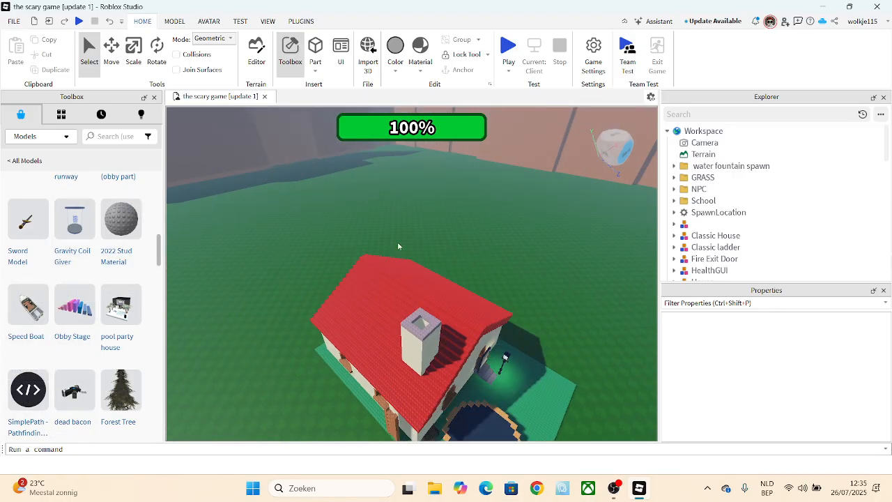
{"action": "scroll", "coordinate": [409, 223], "scroll_direction": "down", "scroll_amount": 3}
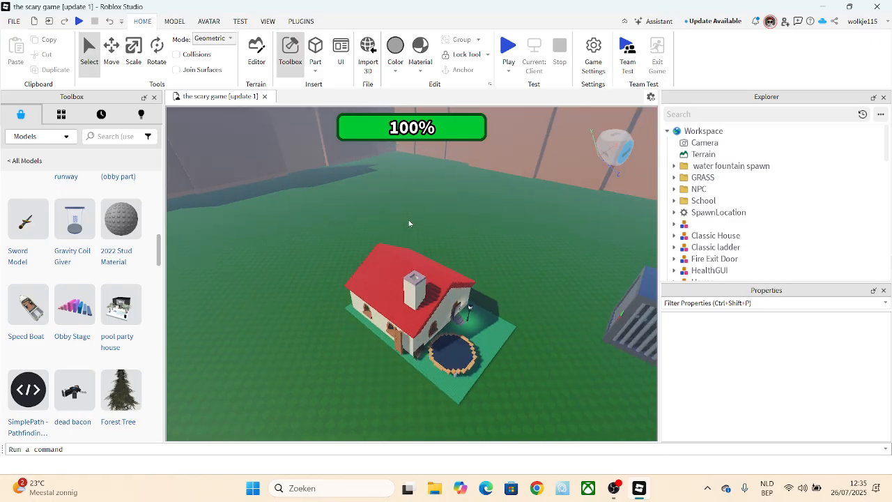
{"action": "key", "text": "w"}
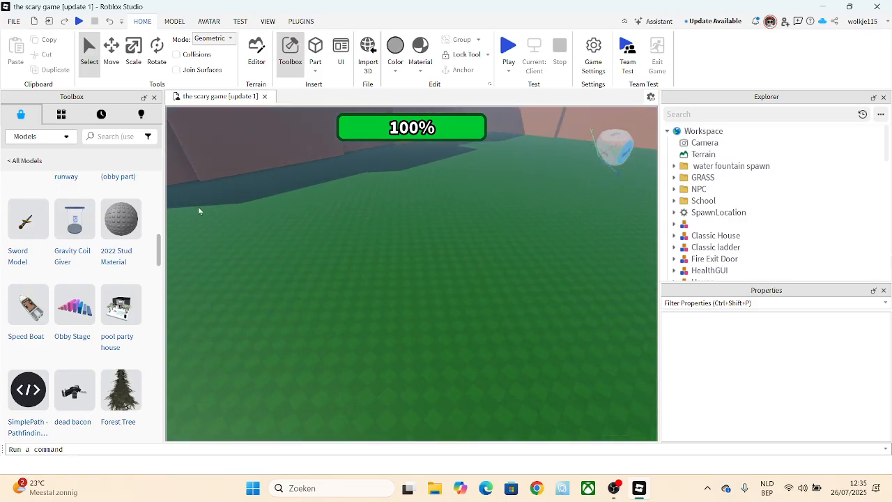
{"action": "key", "text": "w"}
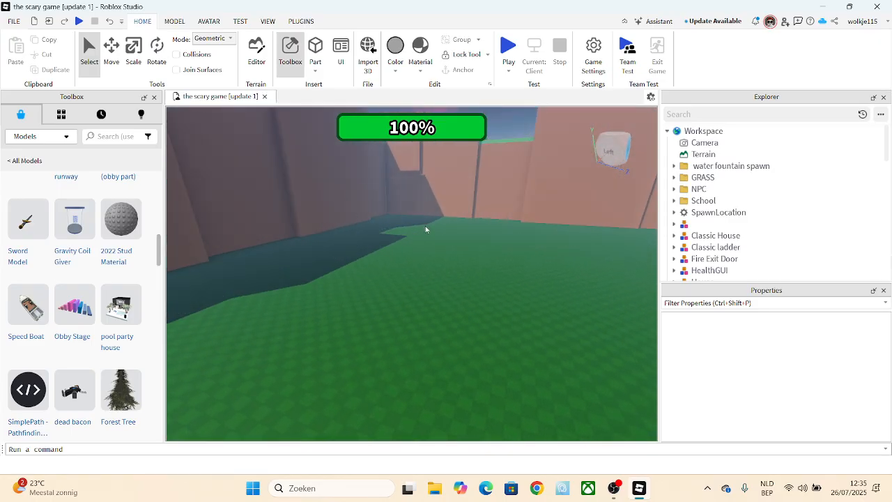
{"action": "key", "text": "s"}
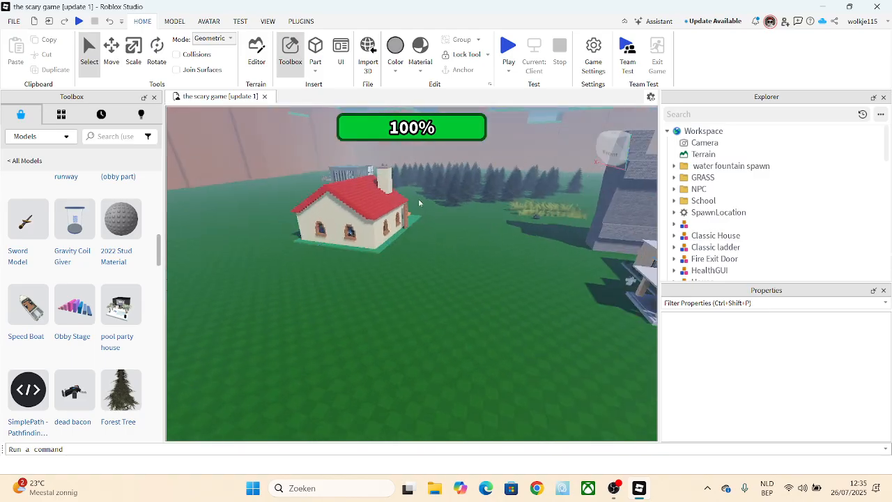
{"action": "key", "text": "d"}
{"action": "right_click_drag", "start_coordinate": [432, 162], "coordinate": [404, 262]}
{"action": "right_click_drag", "start_coordinate": [391, 226], "coordinate": [395, 212]}
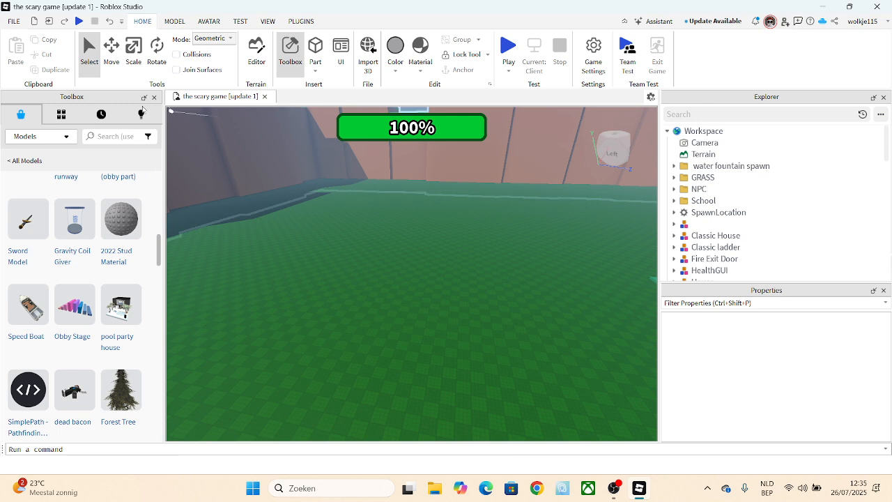
Open the Terrain Editor's editing tools and look through the Sea Level, Draw, Sculpt and Smooth settings.
{"action": "left_click", "coordinate": [257, 49]}
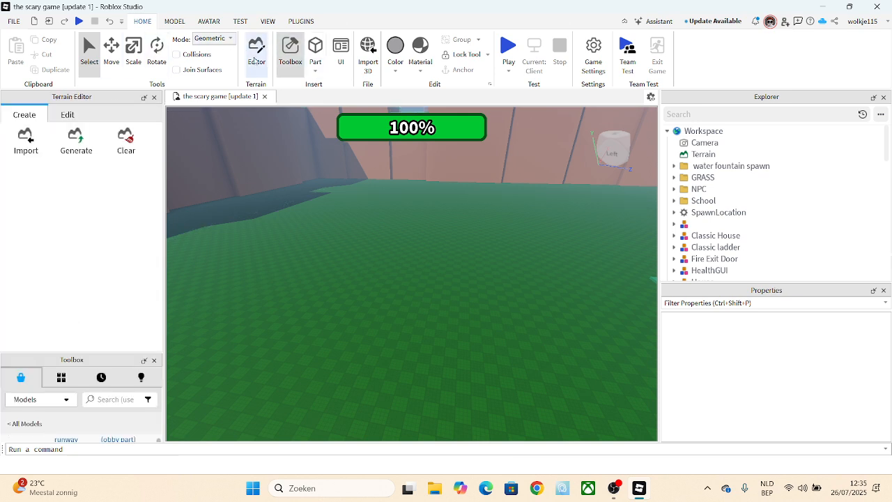
{"action": "left_click", "coordinate": [68, 115]}
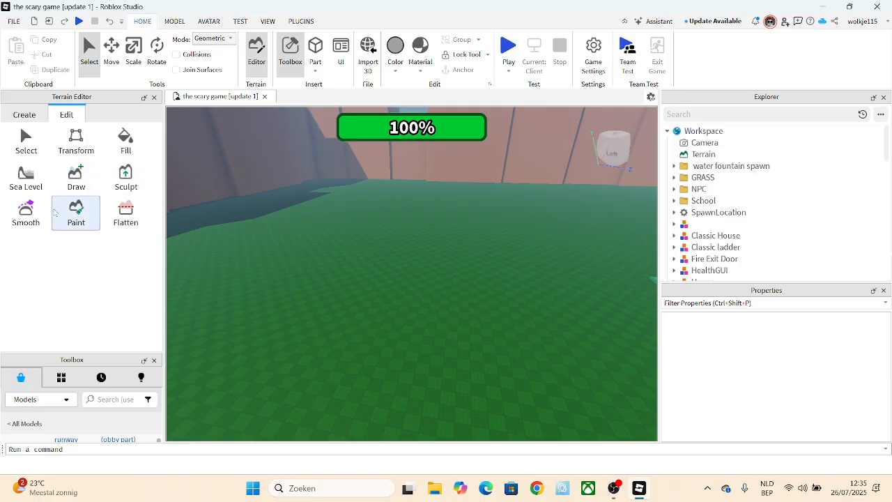
{"action": "left_click", "coordinate": [26, 178]}
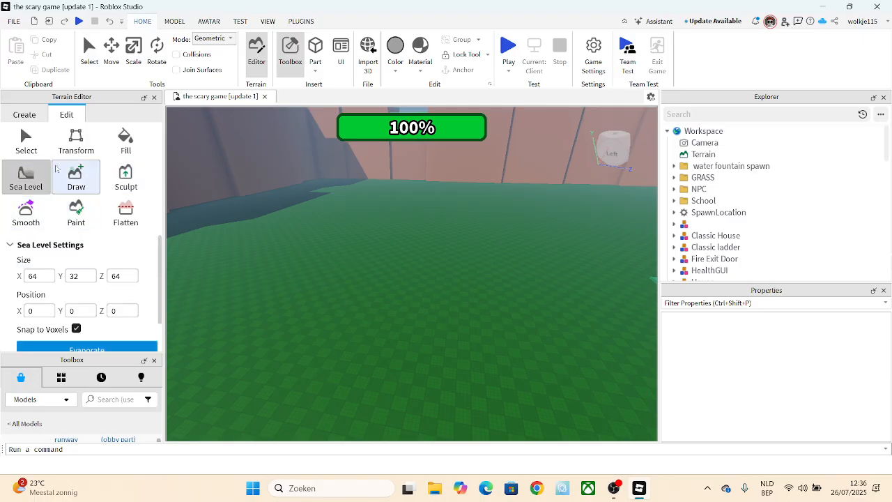
{"action": "left_click", "coordinate": [95, 176]}
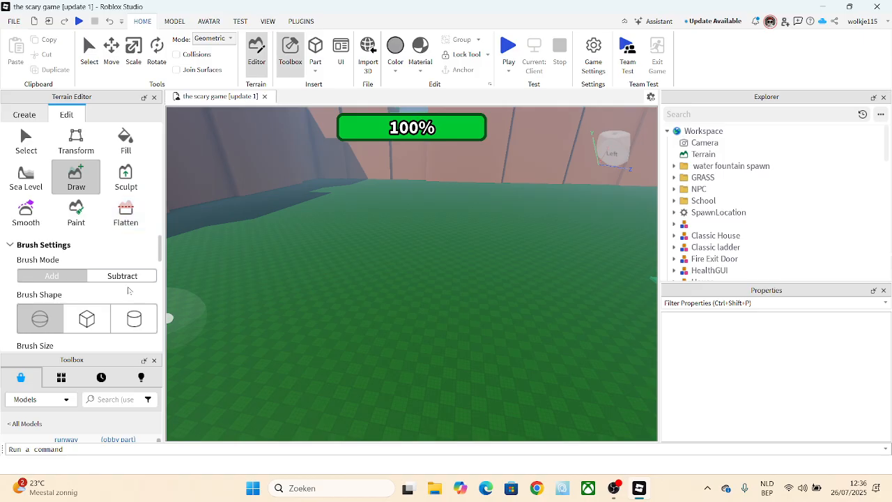
{"action": "left_click", "coordinate": [136, 181]}
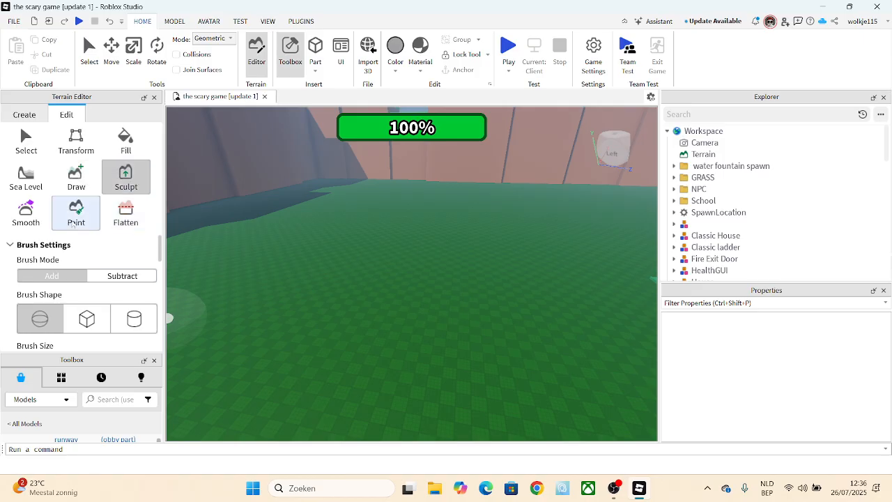
{"action": "left_click", "coordinate": [26, 217]}
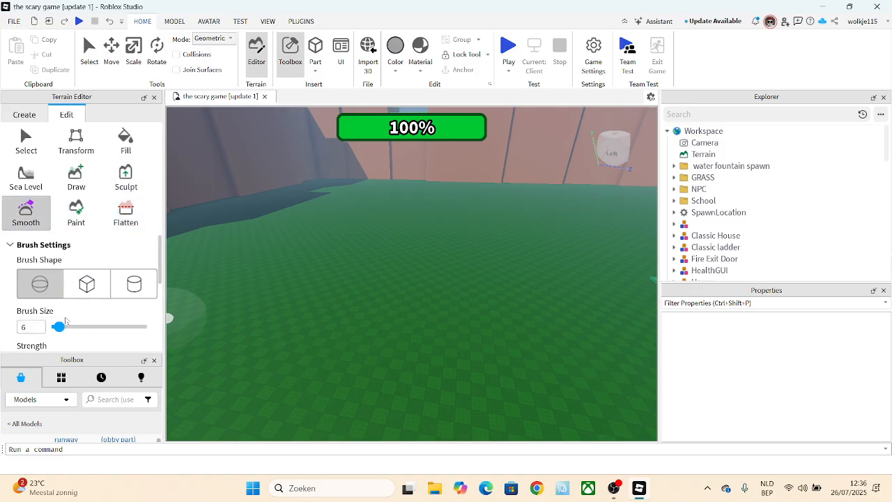
{"action": "left_click", "coordinate": [126, 177]}
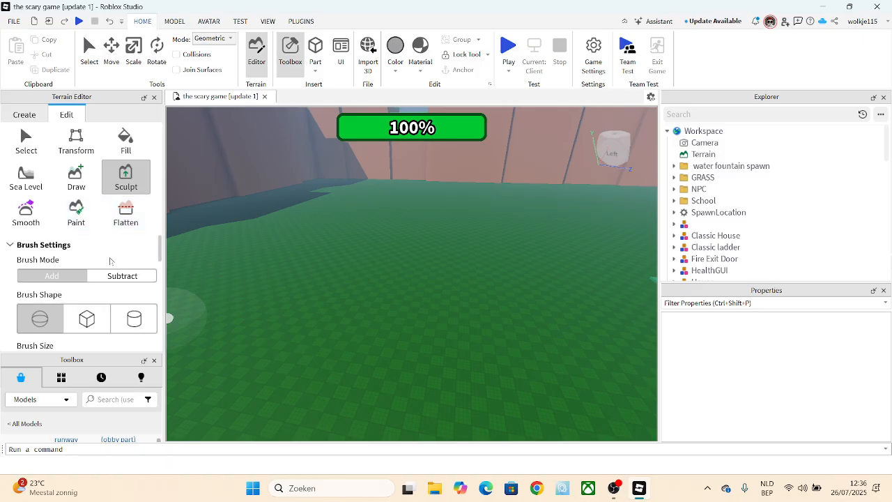
Look through the Sculpt tool's brush options and terrain materials, and compare them with the Smooth and Paint settings.
{"action": "scroll", "coordinate": [119, 263], "scroll_direction": "down", "scroll_amount": 3}
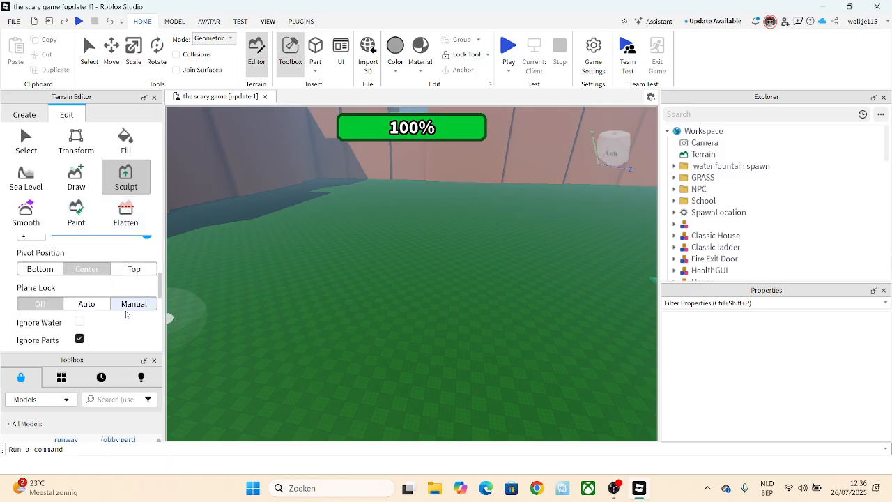
{"action": "scroll", "coordinate": [126, 314], "scroll_direction": "down", "scroll_amount": 5}
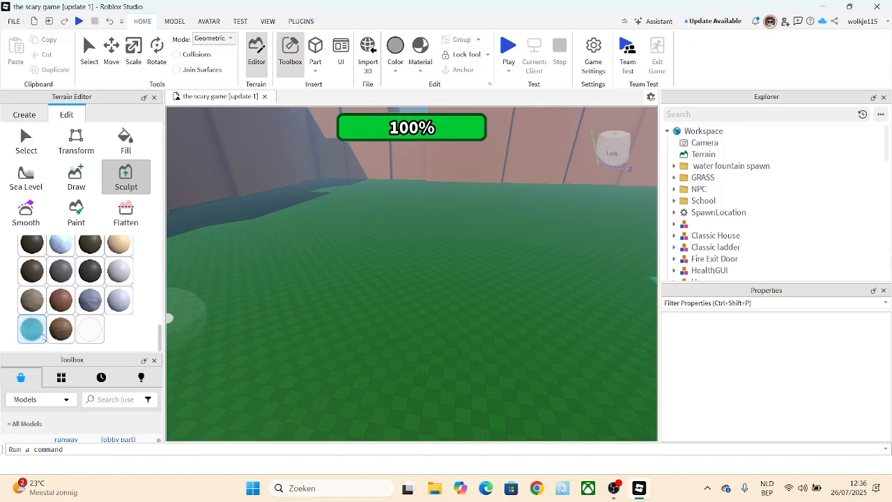
{"action": "left_click", "coordinate": [26, 212]}
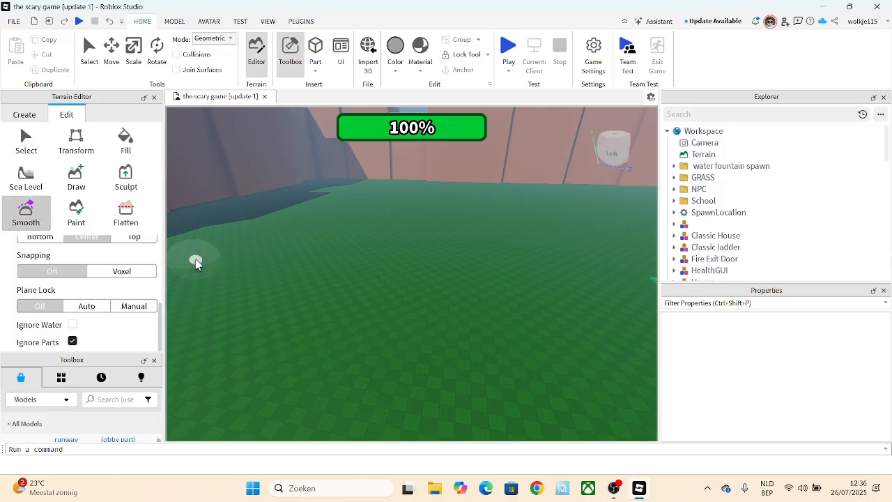
{"action": "left_click", "coordinate": [76, 211]}
{"action": "scroll", "coordinate": [109, 279], "scroll_direction": "down", "scroll_amount": 4}
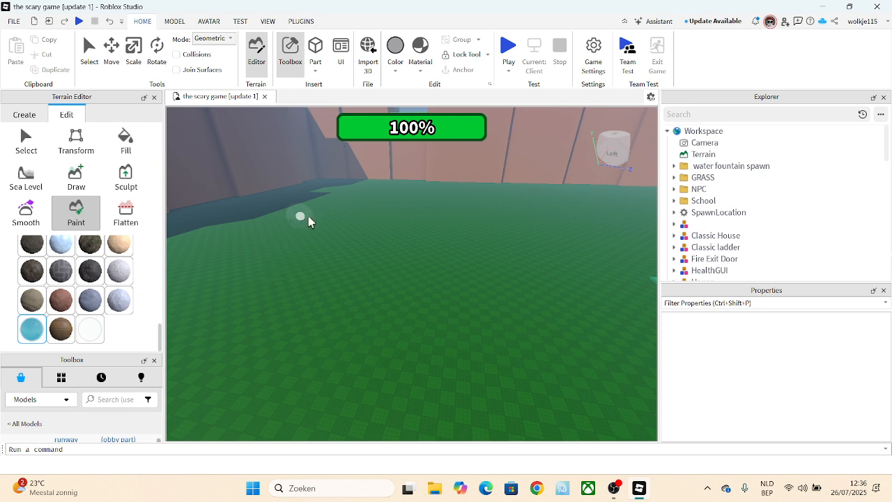
{"action": "scroll", "coordinate": [330, 287], "scroll_direction": "down", "scroll_amount": 3}
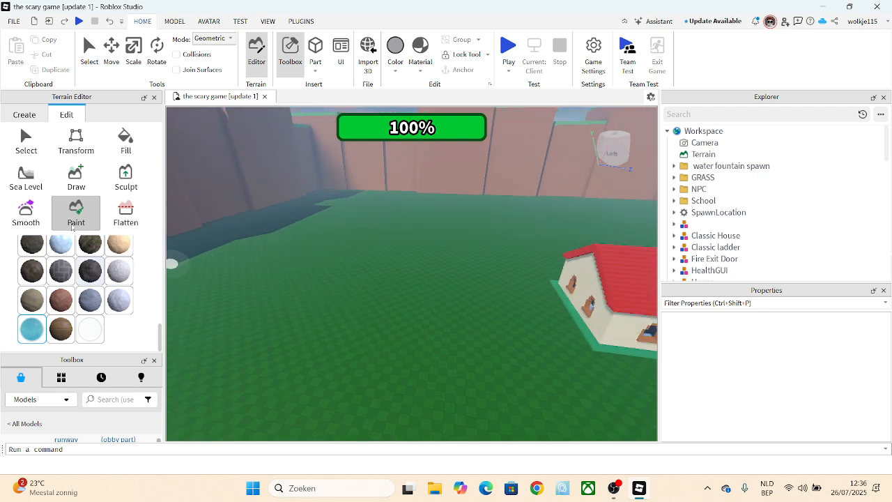
Preview the Smooth and Sculpt brushes over the grass beside the red-roofed house and close the Terrain Editor.
{"action": "left_click", "coordinate": [25, 212]}
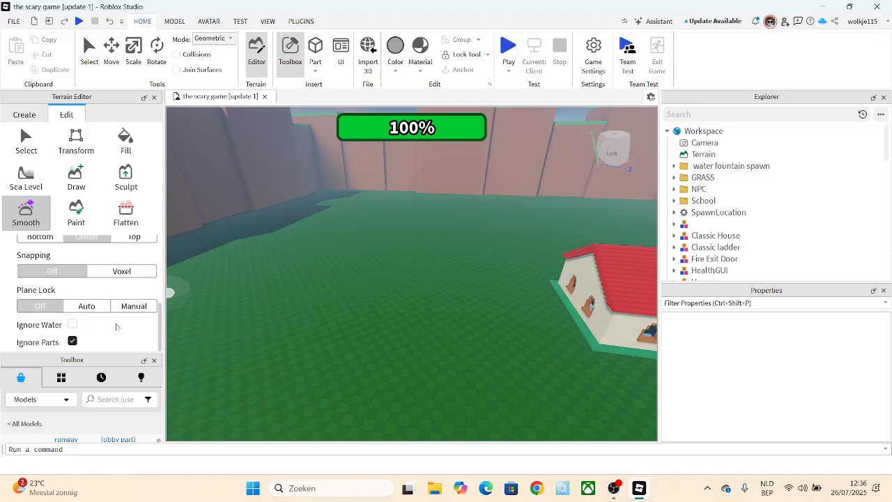
{"action": "scroll", "coordinate": [332, 295], "scroll_direction": "up", "scroll_amount": 3}
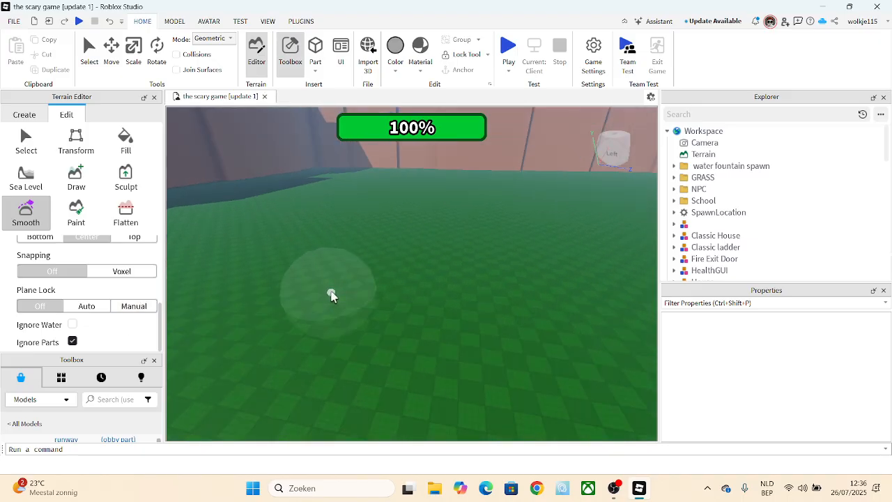
{"action": "scroll", "coordinate": [398, 279], "scroll_direction": "down", "scroll_amount": 2}
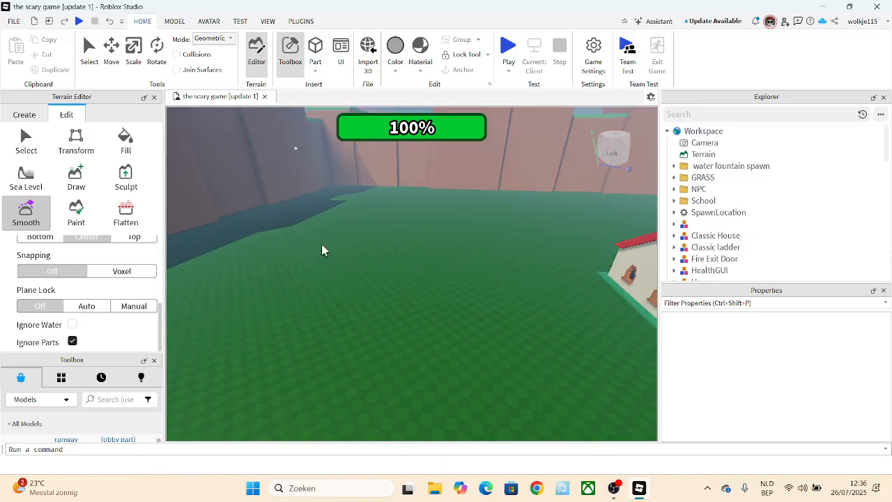
{"action": "scroll", "coordinate": [394, 328], "scroll_direction": "down", "scroll_amount": 1}
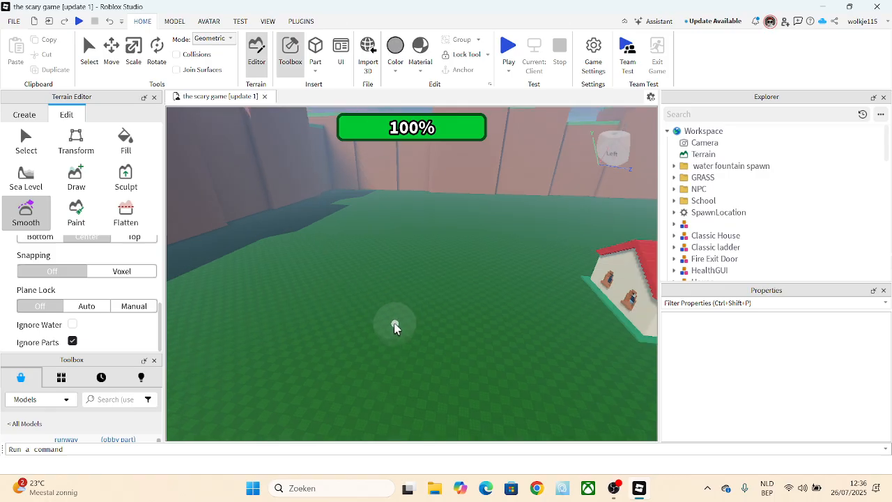
{"action": "scroll", "coordinate": [394, 326], "scroll_direction": "down", "scroll_amount": 2}
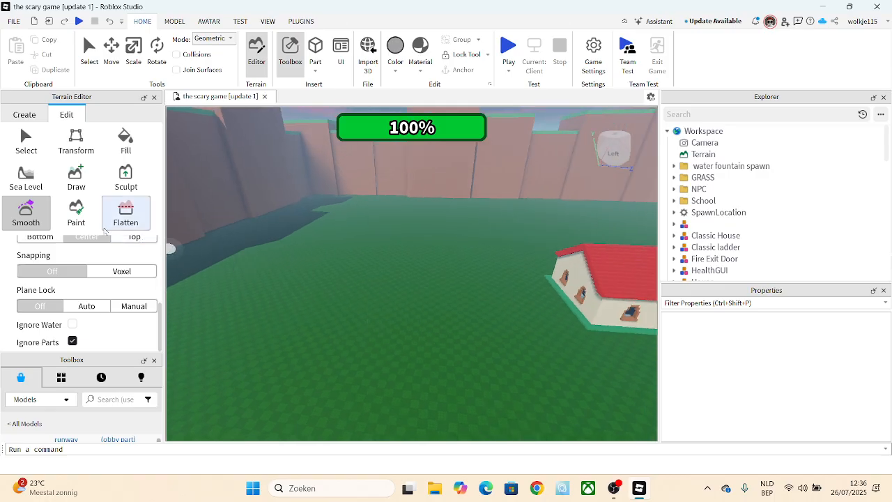
{"action": "left_click", "coordinate": [126, 188]}
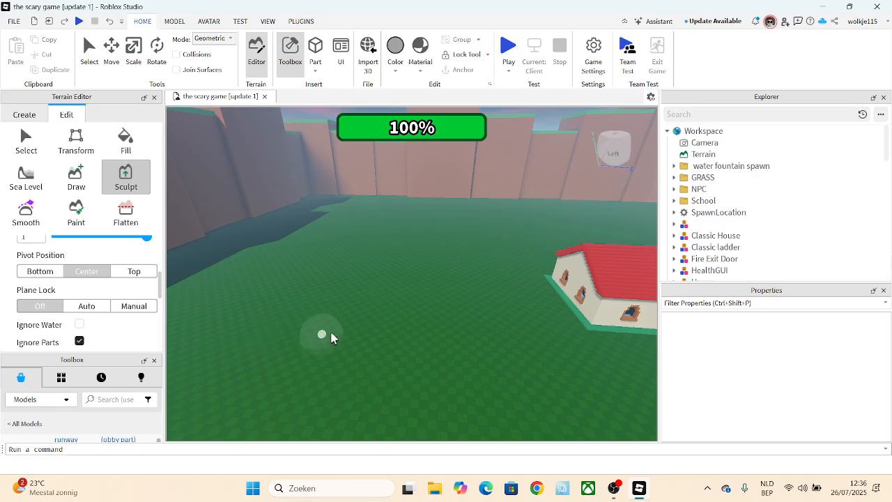
{"action": "scroll", "coordinate": [354, 339], "scroll_direction": "down", "scroll_amount": 2}
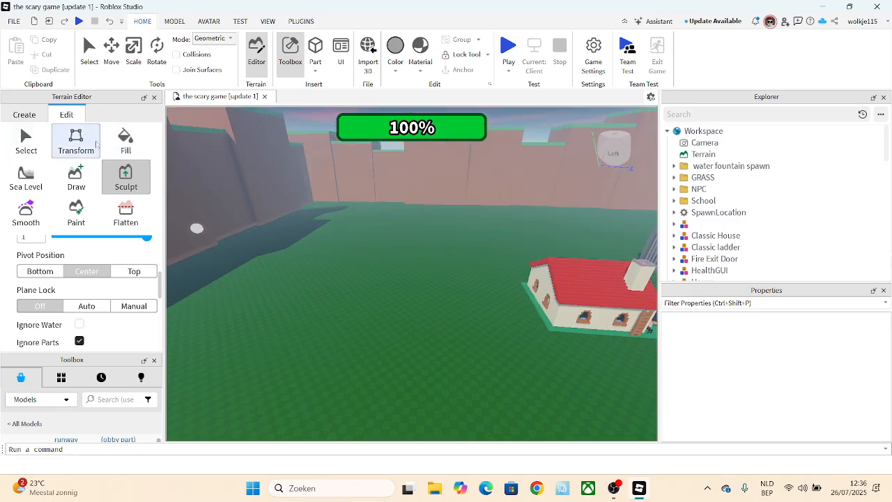
{"action": "left_click", "coordinate": [156, 99]}
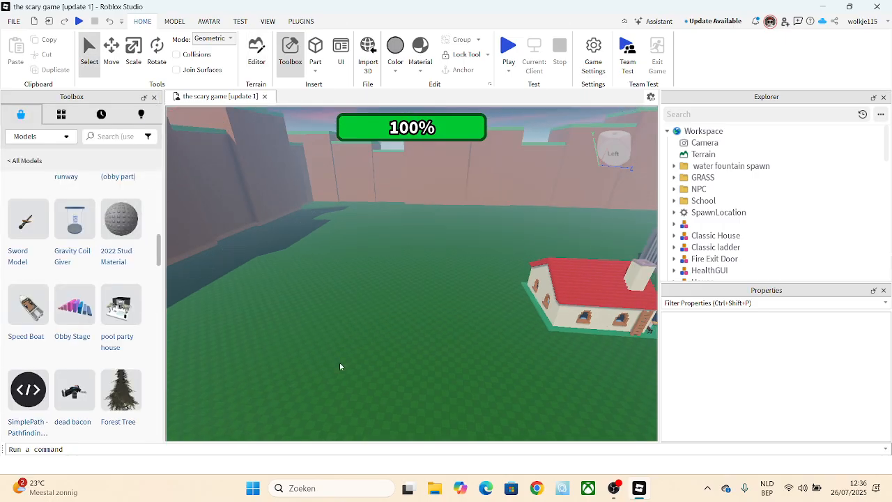
Insert the dead bacon model from the Toolbox and move it onto the grass between the forest and the red-roofed house.
{"action": "right_click_drag", "start_coordinate": [341, 364], "coordinate": [367, 361]}
{"action": "right_click_drag", "start_coordinate": [359, 259], "coordinate": [414, 348]}
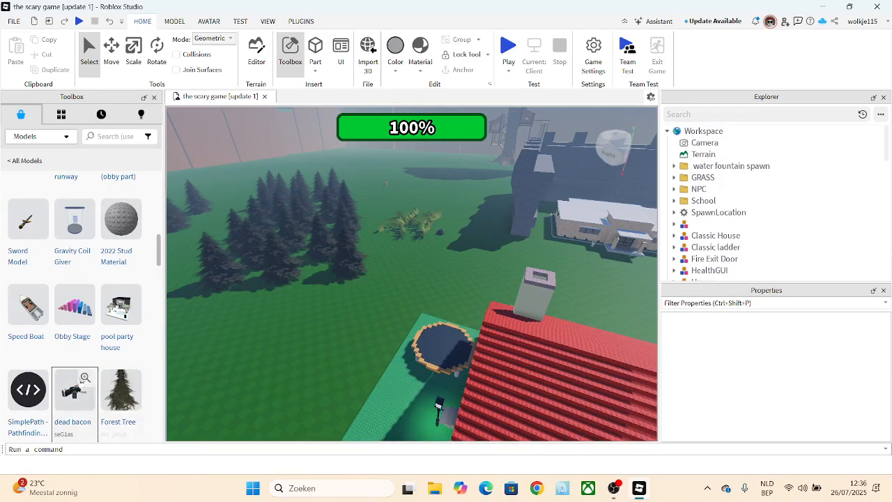
{"action": "left_click", "coordinate": [72, 391]}
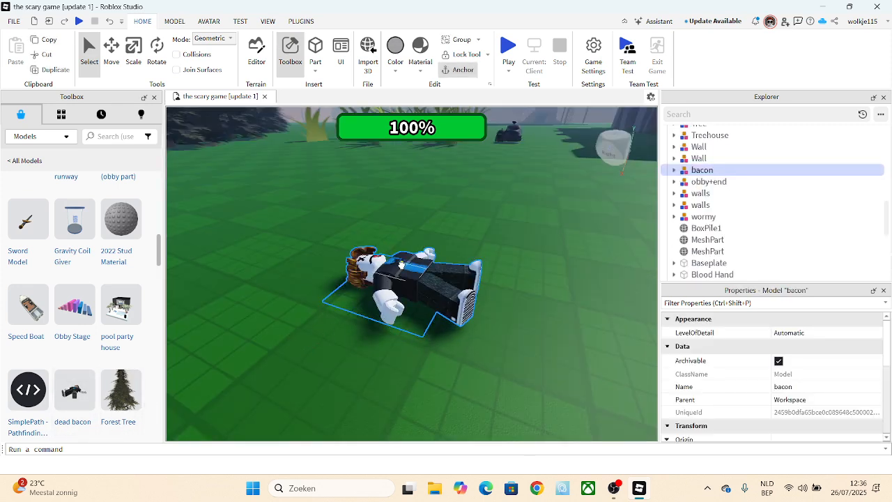
{"action": "left_click_drag", "start_coordinate": [401, 264], "coordinate": [255, 307]}
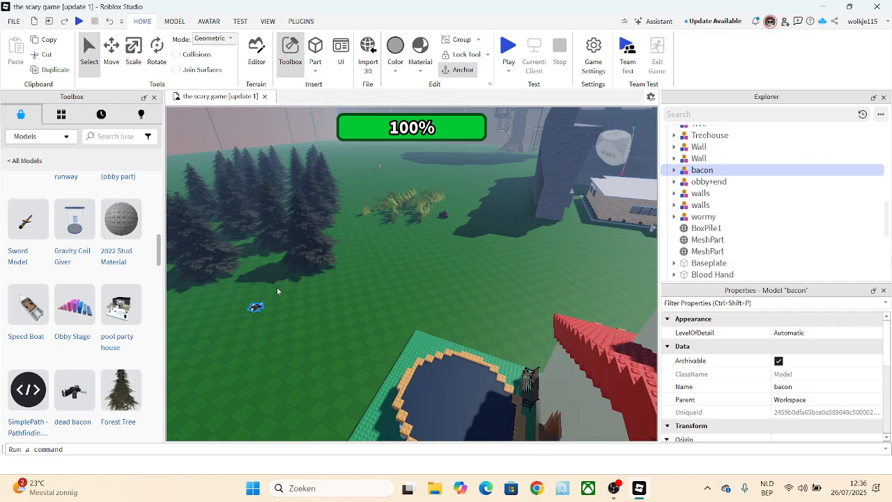
Rotate the bacon model where it lies on the grass near the forest and deselect it.
{"action": "left_click", "coordinate": [153, 70]}
{"action": "left_click_drag", "start_coordinate": [263, 336], "coordinate": [214, 348]}
{"action": "right_click_drag", "start_coordinate": [399, 200], "coordinate": [412, 201]}
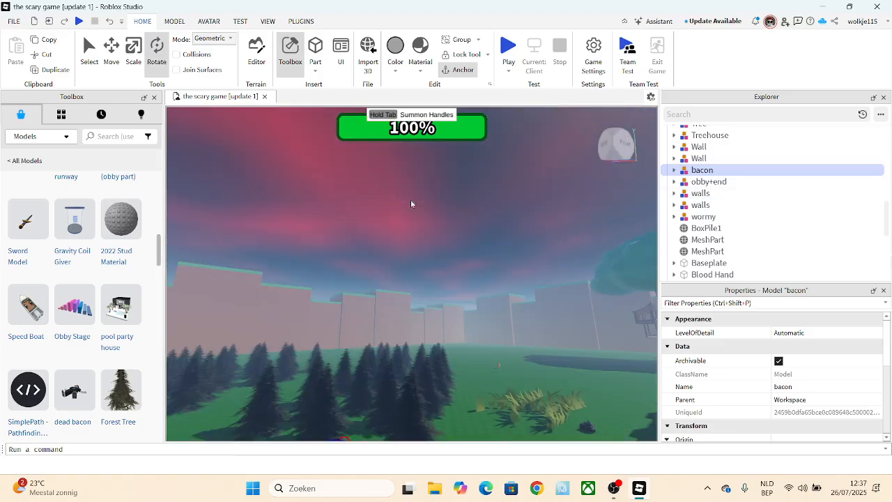
{"action": "left_click", "coordinate": [422, 205]}
Inspect the dead bacon model up close and return to an overview of the forest, castle and red-roofed house.
{"action": "right_click_drag", "start_coordinate": [447, 288], "coordinate": [447, 287]}
{"action": "scroll", "coordinate": [327, 287], "scroll_direction": "up", "scroll_amount": 8}
{"action": "right_click_drag", "start_coordinate": [327, 288], "coordinate": [326, 288]}
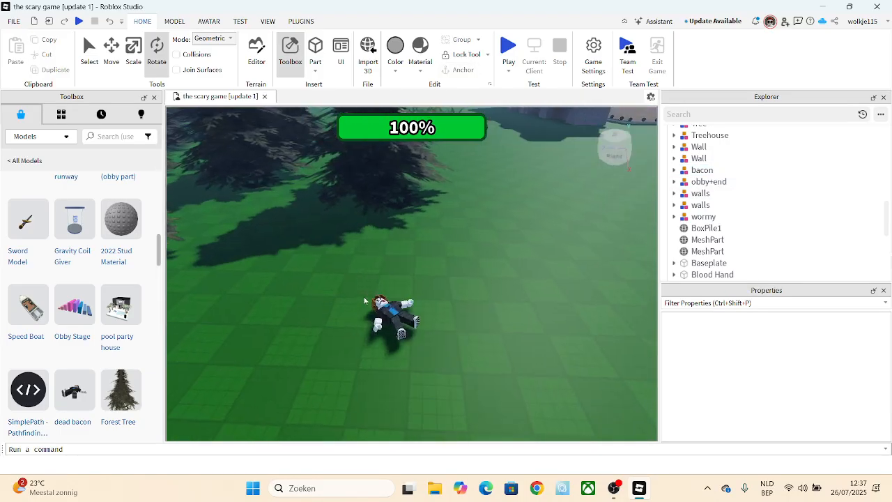
{"action": "scroll", "coordinate": [404, 369], "scroll_direction": "up", "scroll_amount": 3}
{"action": "scroll", "coordinate": [404, 369], "scroll_direction": "down", "scroll_amount": 3}
{"action": "scroll", "coordinate": [406, 379], "scroll_direction": "up", "scroll_amount": 3}
{"action": "left_click", "coordinate": [357, 389]}
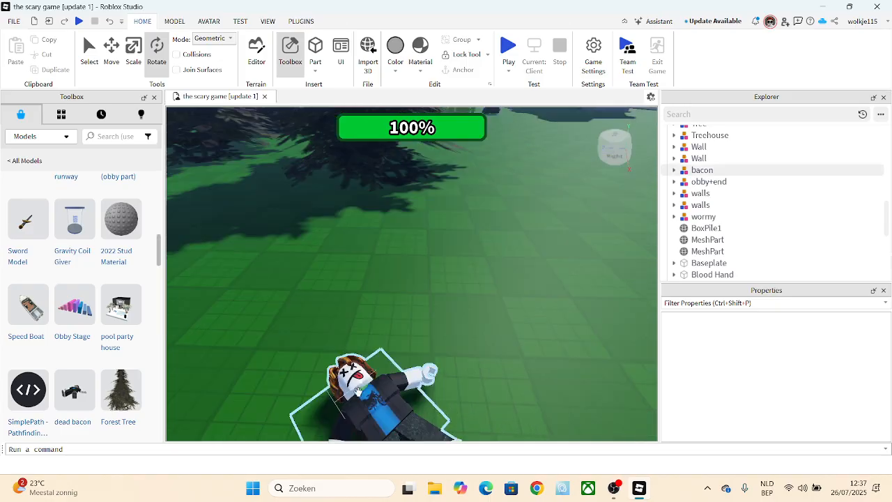
{"action": "scroll", "coordinate": [361, 392], "scroll_direction": "down", "scroll_amount": 8}
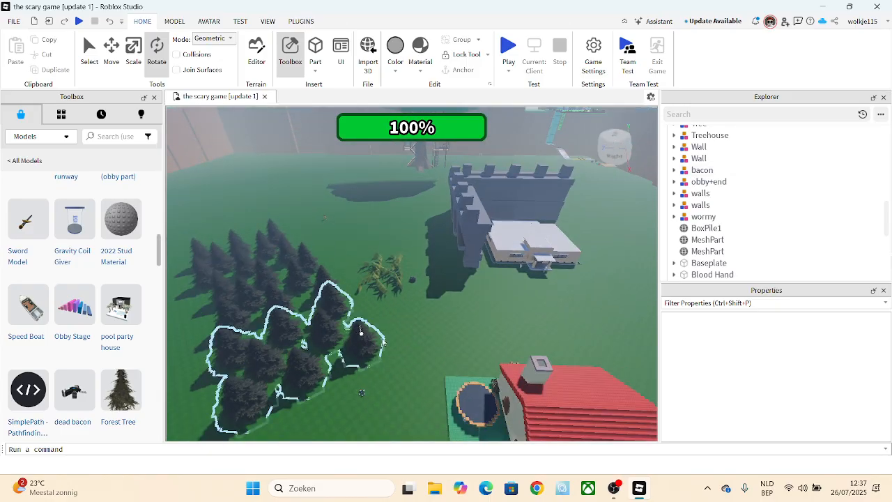
{"action": "right_click_drag", "start_coordinate": [403, 337], "coordinate": [403, 337]}
{"action": "scroll", "coordinate": [403, 337], "scroll_direction": "down", "scroll_amount": 2}
{"action": "right_click_drag", "start_coordinate": [490, 322], "coordinate": [490, 322]}
{"action": "right_click_drag", "start_coordinate": [423, 281], "coordinate": [424, 281]}
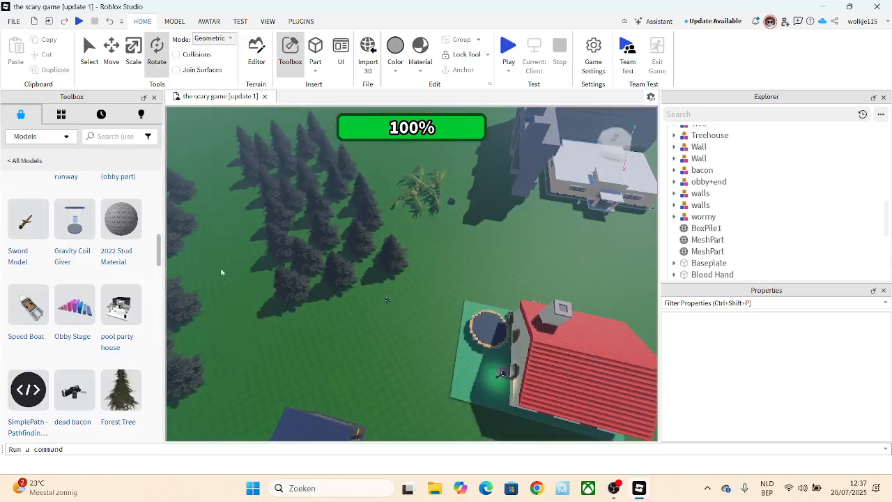
Insert the Dead noob (no blood) model from the Toolbox, move it next to the dead bacon near the forest, and deselect it.
{"action": "scroll", "coordinate": [46, 311], "scroll_direction": "down", "scroll_amount": 3}
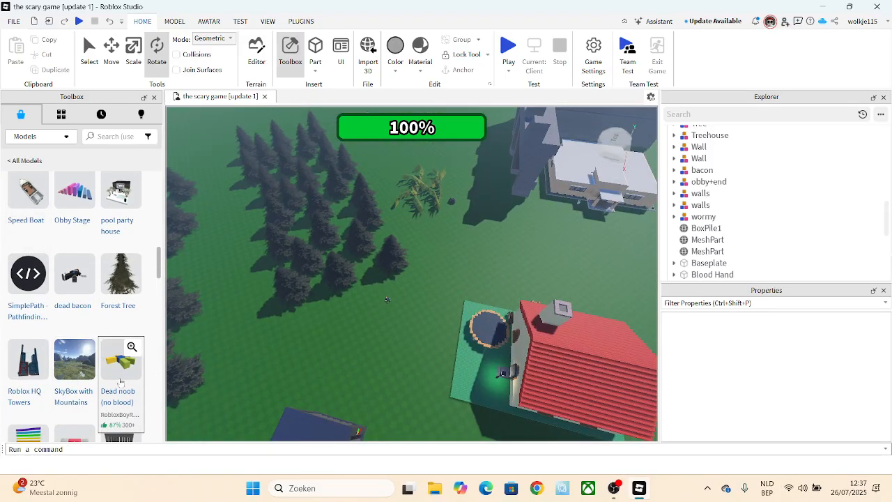
{"action": "left_click", "coordinate": [120, 382]}
{"action": "right_click_drag", "start_coordinate": [431, 315], "coordinate": [431, 315]}
{"action": "left_click_drag", "start_coordinate": [438, 286], "coordinate": [437, 279]}
{"action": "scroll", "coordinate": [433, 287], "scroll_direction": "down", "scroll_amount": 3}
{"action": "scroll", "coordinate": [434, 286], "scroll_direction": "down", "scroll_amount": 2}
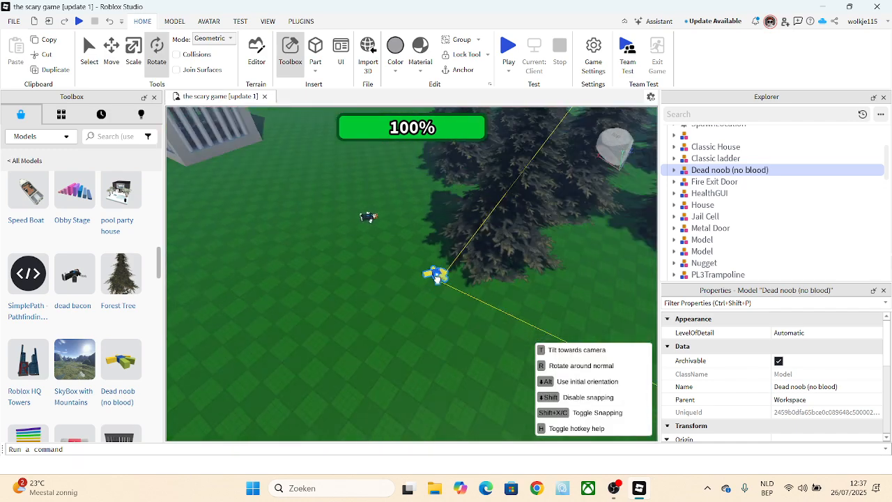
{"action": "left_click_drag", "start_coordinate": [366, 251], "coordinate": [328, 216]}
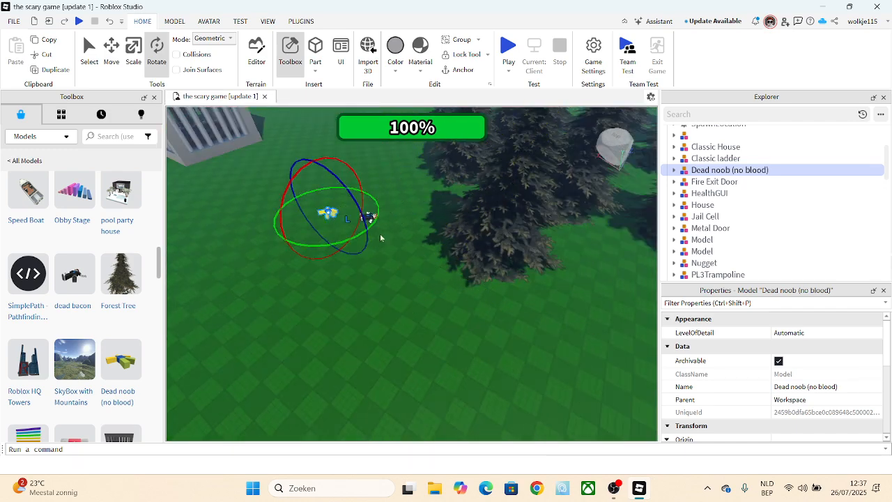
{"action": "scroll", "coordinate": [380, 237], "scroll_direction": "down", "scroll_amount": 4}
{"action": "right_click_drag", "start_coordinate": [417, 248], "coordinate": [417, 244]}
{"action": "left_click", "coordinate": [417, 244]}
{"action": "scroll", "coordinate": [335, 321], "scroll_direction": "up", "scroll_amount": 3}
{"action": "scroll", "coordinate": [345, 323], "scroll_direction": "up", "scroll_amount": 2}
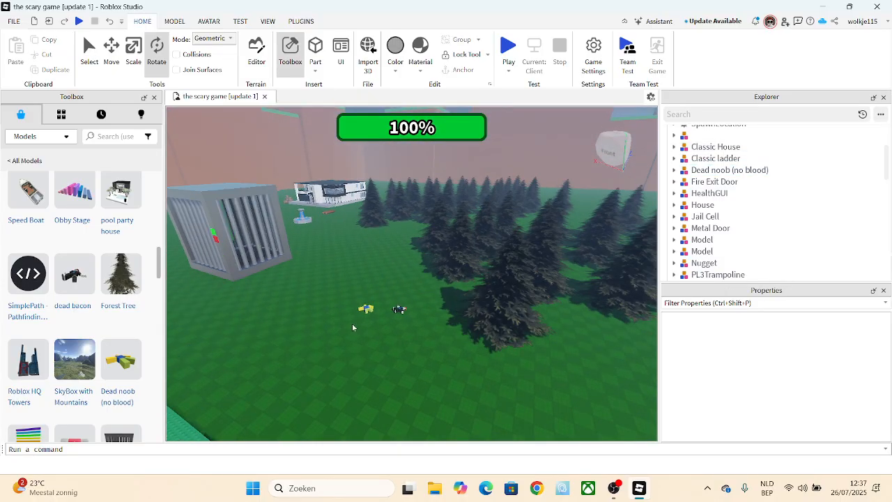
Inspect the dead noob and dead bacon models on the grass, viewing both from above.
{"action": "left_click", "coordinate": [362, 307]}
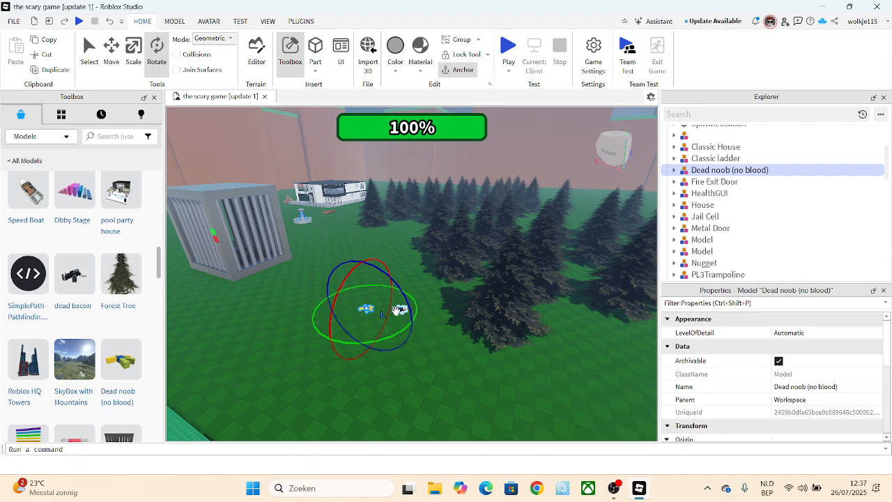
{"action": "left_click", "coordinate": [398, 310]}
{"action": "right_click_drag", "start_coordinate": [430, 285], "coordinate": [430, 267]}
{"action": "left_click", "coordinate": [425, 256]}
{"action": "scroll", "coordinate": [392, 340], "scroll_direction": "down", "scroll_amount": 3}
{"action": "scroll", "coordinate": [391, 338], "scroll_direction": "up", "scroll_amount": 2}
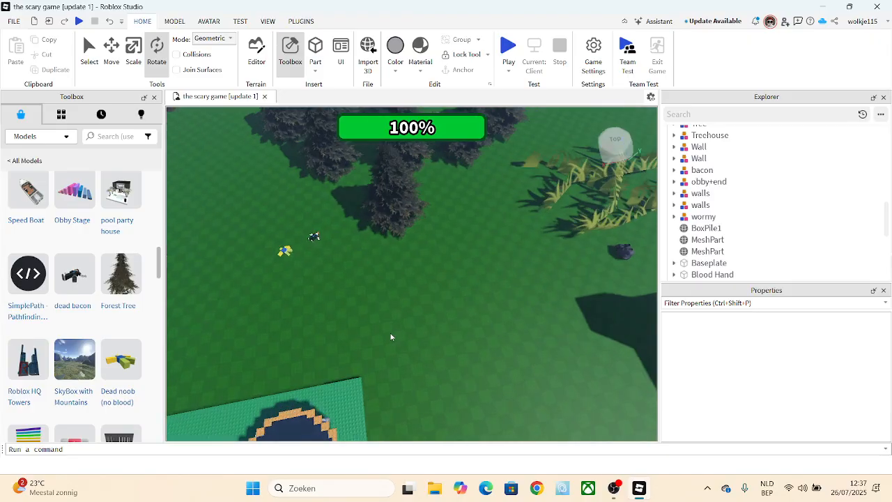
{"action": "right_click_drag", "start_coordinate": [391, 337], "coordinate": [391, 337]}
Insert the Fence model from the Toolbox and place it on the edge of the red-roofed house's green base.
{"action": "scroll", "coordinate": [98, 307], "scroll_direction": "down", "scroll_amount": 3}
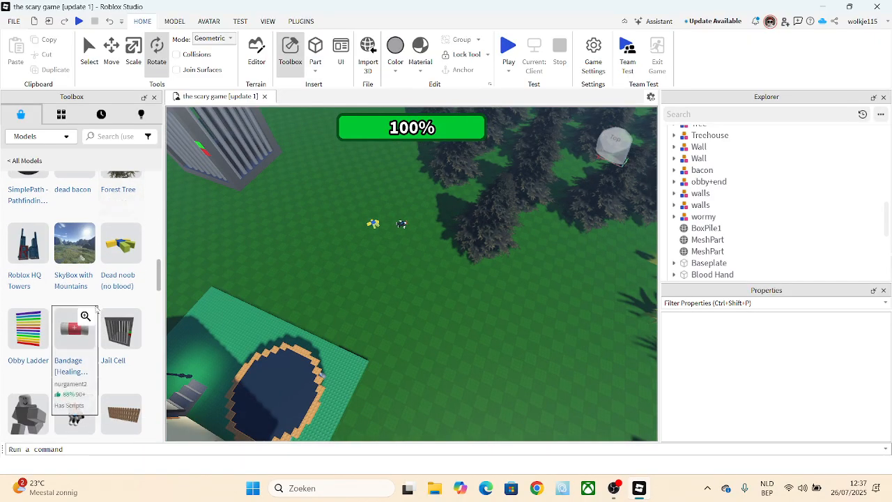
{"action": "scroll", "coordinate": [95, 308], "scroll_direction": "down", "scroll_amount": 3}
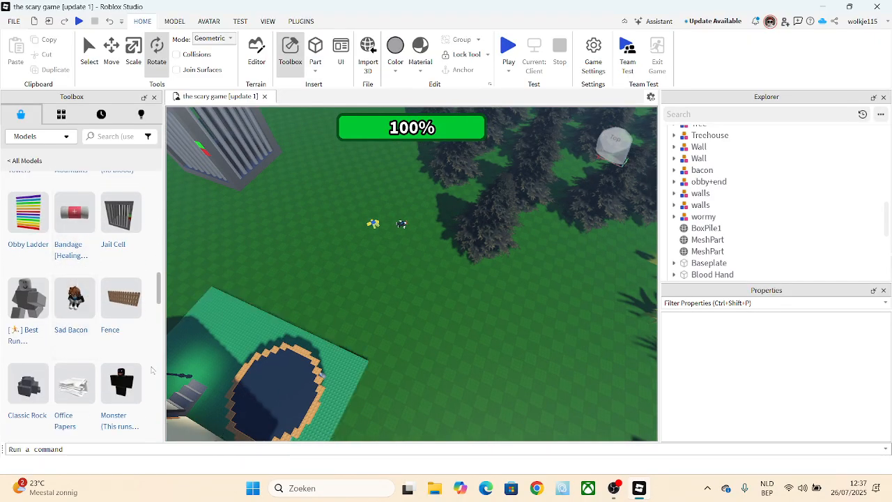
{"action": "mouse_move", "coordinate": [88, 239]}
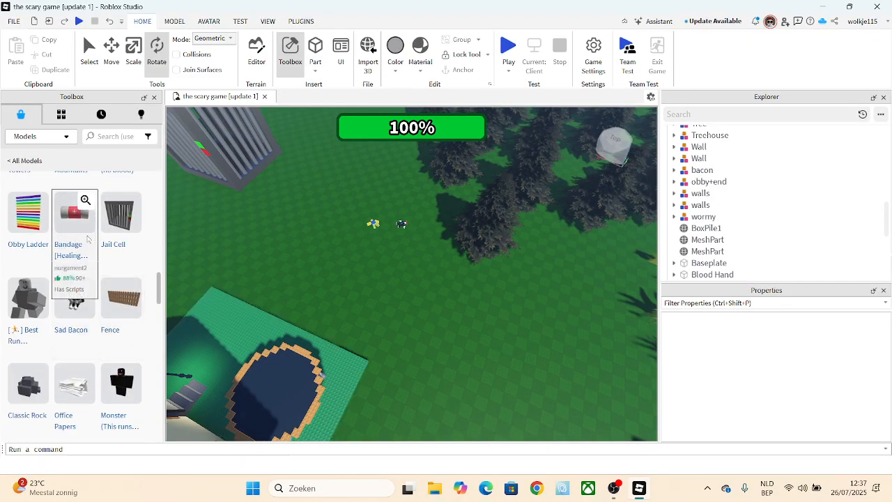
{"action": "left_click", "coordinate": [132, 316]}
{"action": "right_click_drag", "start_coordinate": [533, 339], "coordinate": [533, 339]}
{"action": "left_click_drag", "start_coordinate": [493, 300], "coordinate": [535, 170]}
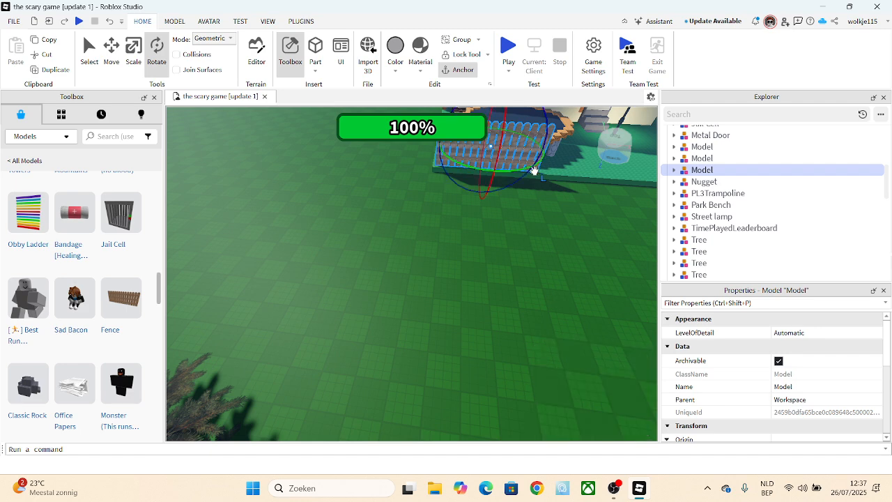
{"action": "right_click_drag", "start_coordinate": [554, 288], "coordinate": [554, 288]}
{"action": "scroll", "coordinate": [522, 171], "scroll_direction": "up", "scroll_amount": 4}
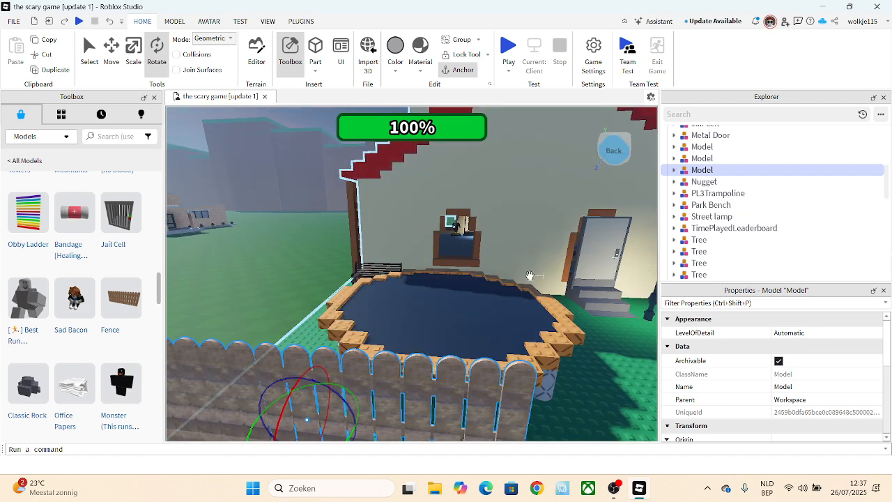
Move the trampoline off the red-roofed house's green base onto the open grass beside it.
{"action": "left_click_drag", "start_coordinate": [530, 275], "coordinate": [283, 364]}
{"action": "scroll", "coordinate": [488, 327], "scroll_direction": "down", "scroll_amount": 5}
{"action": "scroll", "coordinate": [383, 247], "scroll_direction": "up", "scroll_amount": 4}
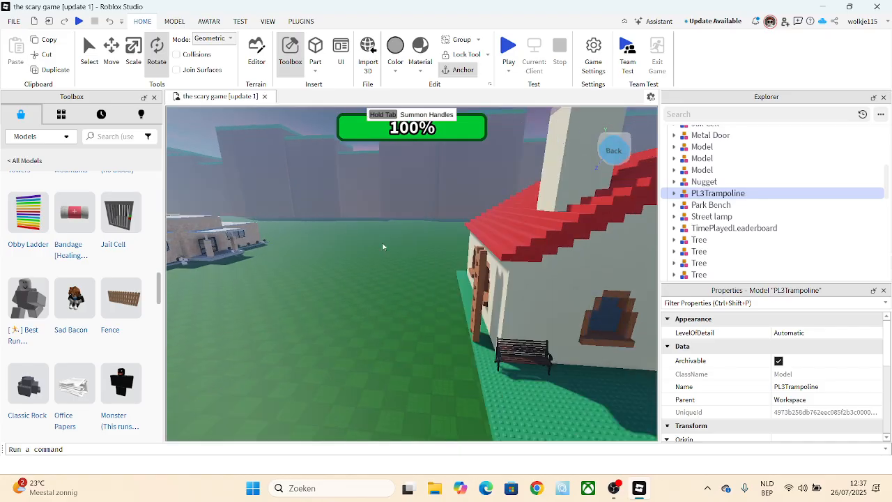
{"action": "scroll", "coordinate": [383, 247], "scroll_direction": "down", "scroll_amount": 5}
{"action": "right_click_drag", "start_coordinate": [382, 246], "coordinate": [383, 246]}
Move the classic ladder against the red-roofed house's wall, beside the bench.
{"action": "left_click_drag", "start_coordinate": [321, 264], "coordinate": [504, 261]}
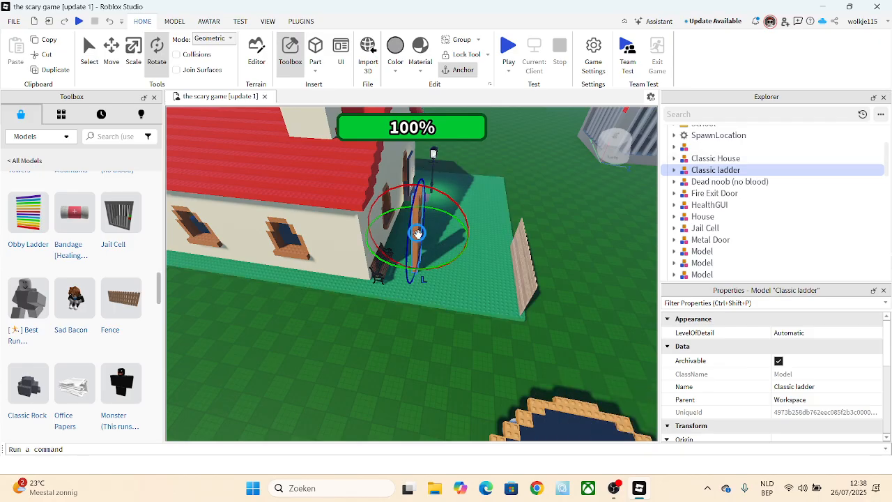
{"action": "left_click_drag", "start_coordinate": [421, 215], "coordinate": [402, 236]}
{"action": "right_click_drag", "start_coordinate": [556, 277], "coordinate": [556, 275]}
{"action": "key", "text": "d"}
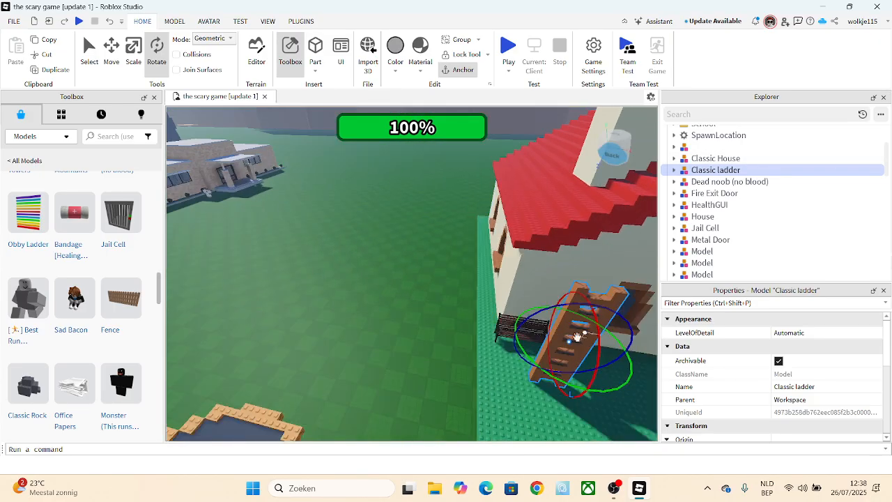
Select the fence at the edge of the green base and scale it longer towards the bench side.
{"action": "left_click", "coordinate": [89, 52]}
{"action": "right_click_drag", "start_coordinate": [401, 339], "coordinate": [400, 338]}
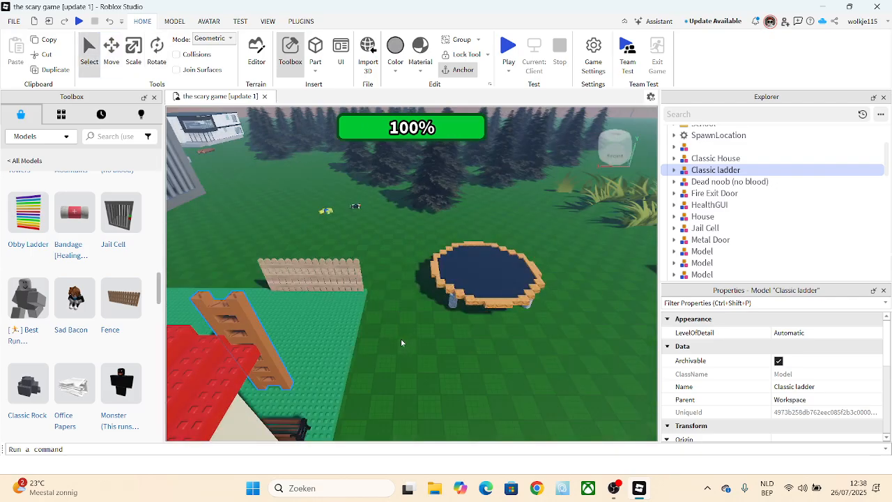
{"action": "left_click", "coordinate": [334, 261]}
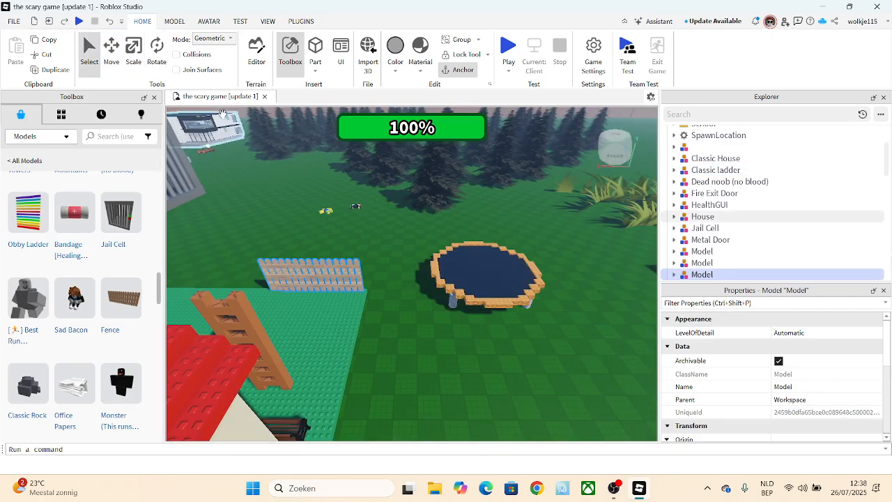
{"action": "left_click", "coordinate": [132, 57]}
{"action": "left_click_drag", "start_coordinate": [251, 282], "coordinate": [210, 281]}
{"action": "key", "text": "d"}
{"action": "right_click_drag", "start_coordinate": [476, 332], "coordinate": [468, 329]}
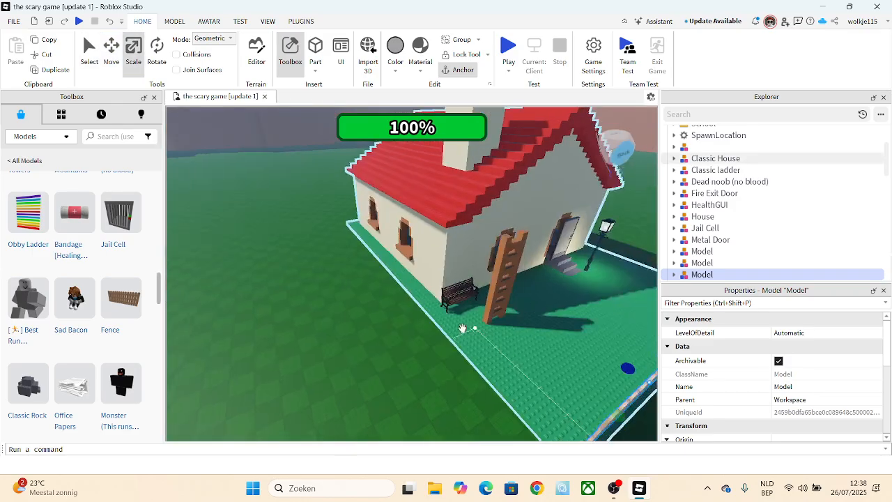
{"action": "scroll", "coordinate": [511, 332], "scroll_direction": "down", "scroll_amount": 5}
{"action": "scroll", "coordinate": [618, 303], "scroll_direction": "up", "scroll_amount": 3}
{"action": "right_click_drag", "start_coordinate": [618, 302], "coordinate": [578, 232]}
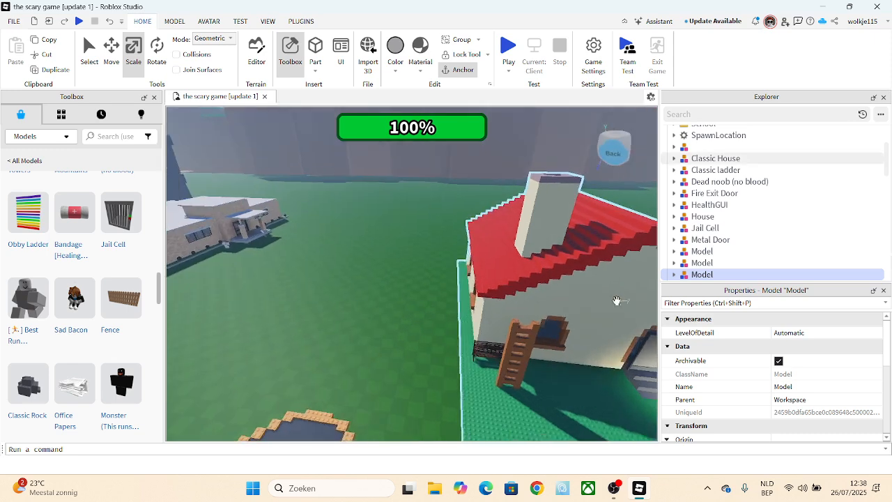
Adjust the fence's size and position so it spans the whole edge of the green base facing the door.
{"action": "left_click_drag", "start_coordinate": [491, 253], "coordinate": [514, 235]}
{"action": "right_click_drag", "start_coordinate": [605, 326], "coordinate": [622, 315]}
{"action": "scroll", "coordinate": [617, 323], "scroll_direction": "down", "scroll_amount": 8}
{"action": "scroll", "coordinate": [529, 285], "scroll_direction": "up", "scroll_amount": 5}
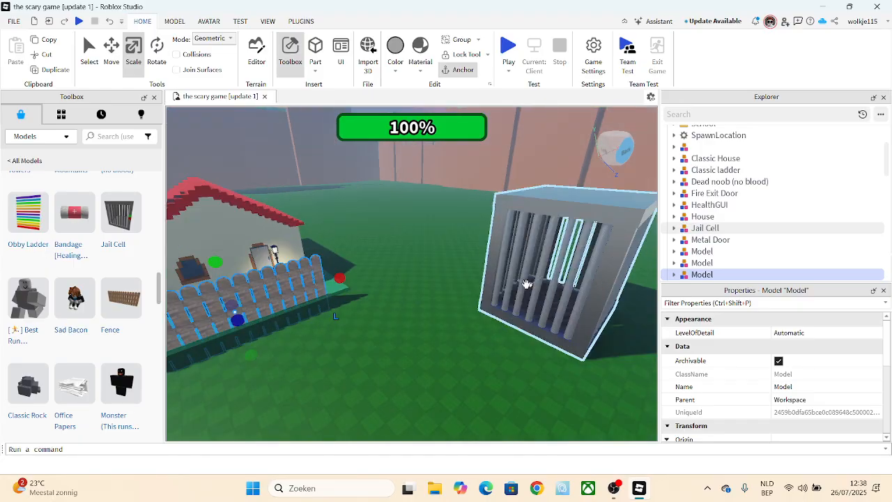
{"action": "scroll", "coordinate": [361, 207], "scroll_direction": "up", "scroll_amount": 2}
{"action": "scroll", "coordinate": [414, 245], "scroll_direction": "up", "scroll_amount": 1}
{"action": "scroll", "coordinate": [414, 245], "scroll_direction": "up", "scroll_amount": 2}
{"action": "right_click_drag", "start_coordinate": [413, 244], "coordinate": [381, 268]}
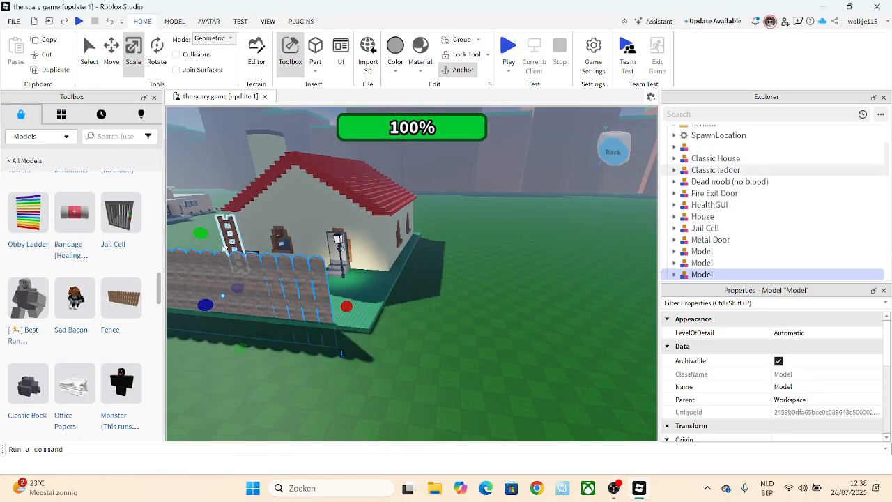
{"action": "left_click_drag", "start_coordinate": [202, 233], "coordinate": [209, 259]}
{"action": "left_click_drag", "start_coordinate": [313, 313], "coordinate": [389, 320]}
{"action": "right_click_drag", "start_coordinate": [389, 320], "coordinate": [370, 242]}
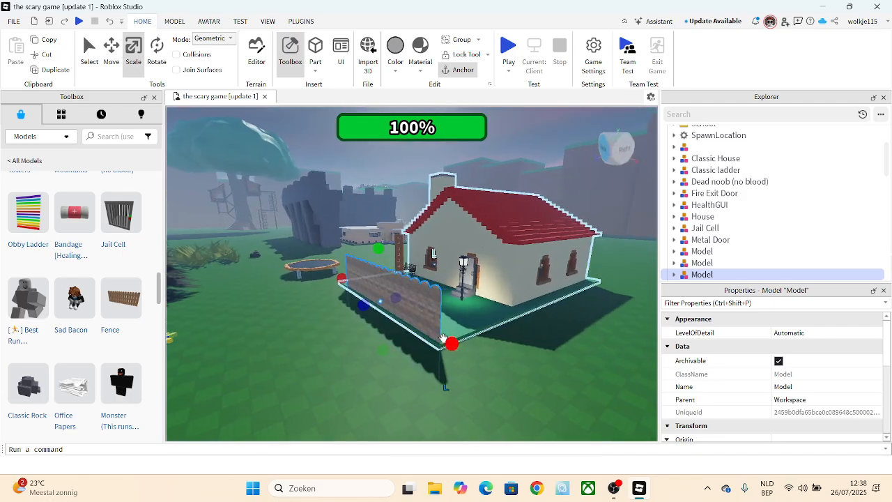
{"action": "left_click_drag", "start_coordinate": [381, 252], "coordinate": [398, 260]}
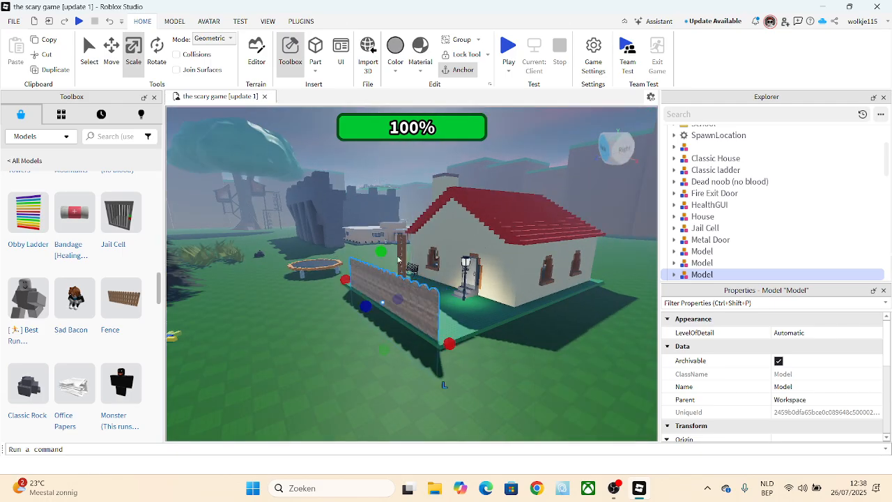
{"action": "right_click_drag", "start_coordinate": [450, 370], "coordinate": [478, 345]}
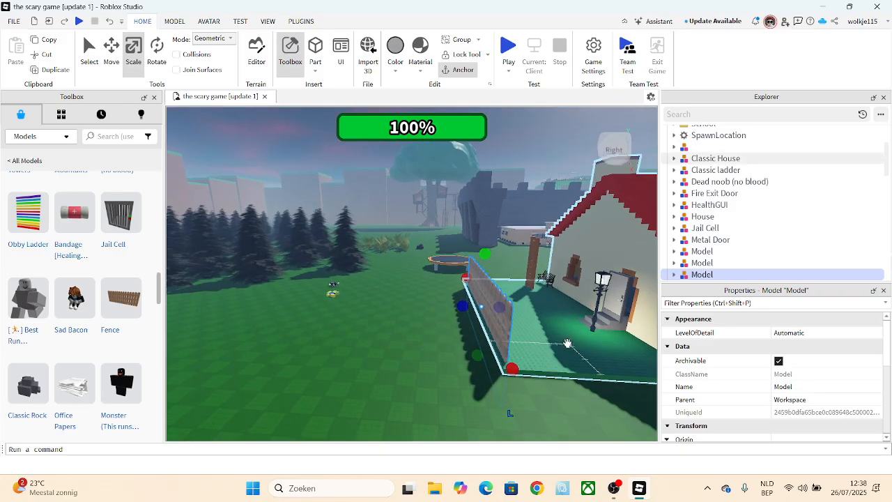
Duplicate the fence, rotate the copy perpendicular to the original, and place it along the base's side edge near the street lamp.
{"action": "right_click", "coordinate": [499, 320]}
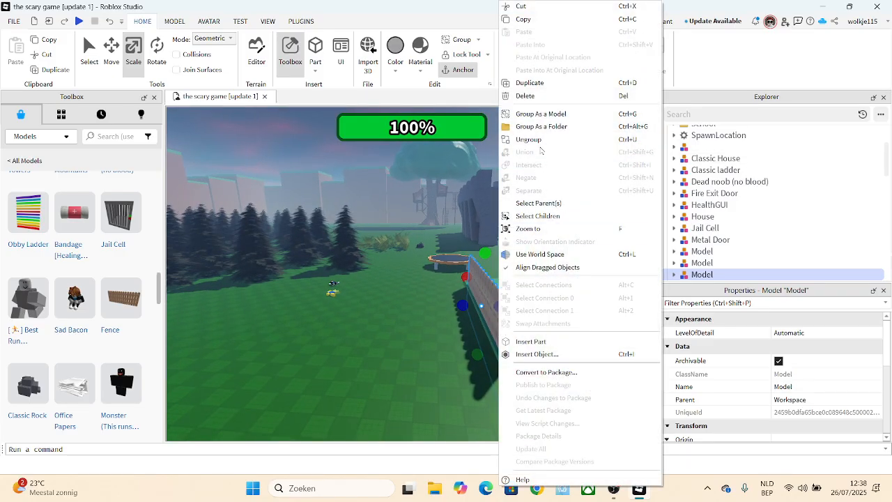
{"action": "left_click", "coordinate": [522, 83]}
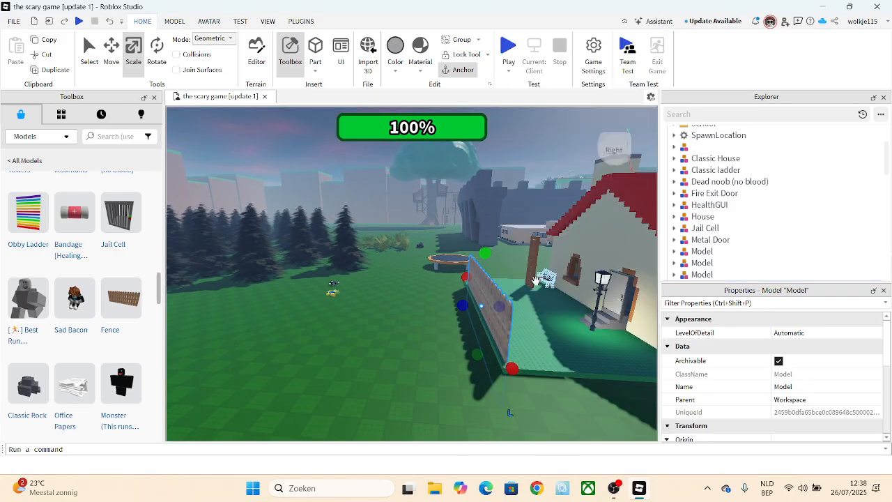
{"action": "right_click", "coordinate": [531, 346]}
{"action": "right_click_drag", "start_coordinate": [531, 347], "coordinate": [426, 417]}
{"action": "left_click", "coordinate": [157, 54]}
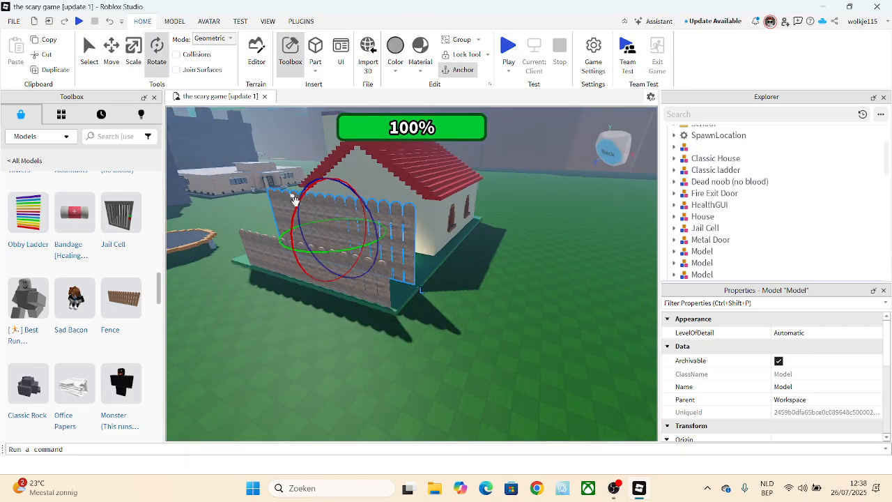
{"action": "left_click_drag", "start_coordinate": [326, 253], "coordinate": [330, 228]}
{"action": "left_click_drag", "start_coordinate": [254, 260], "coordinate": [391, 301]}
{"action": "right_click_drag", "start_coordinate": [390, 301], "coordinate": [300, 265]}
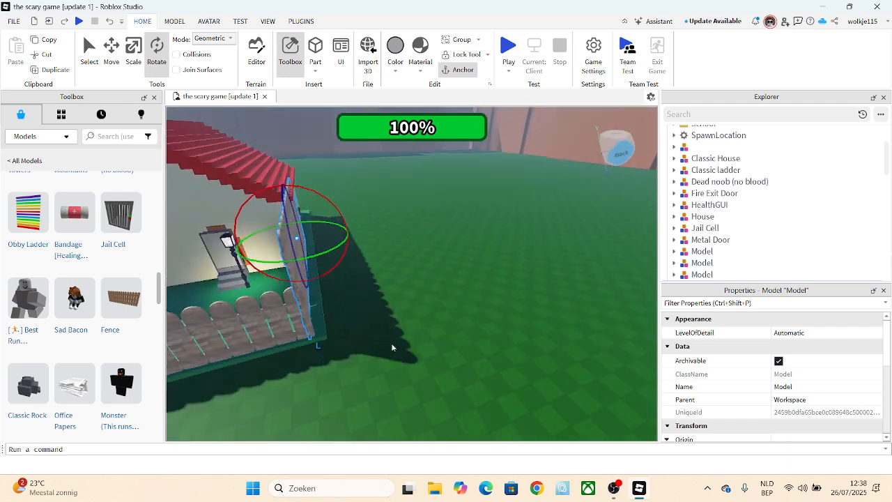
Duplicate the side fence, place the copy along the opposite side of the yard, and deselect it.
{"action": "right_click", "coordinate": [286, 247]}
{"action": "left_click", "coordinate": [336, 82]}
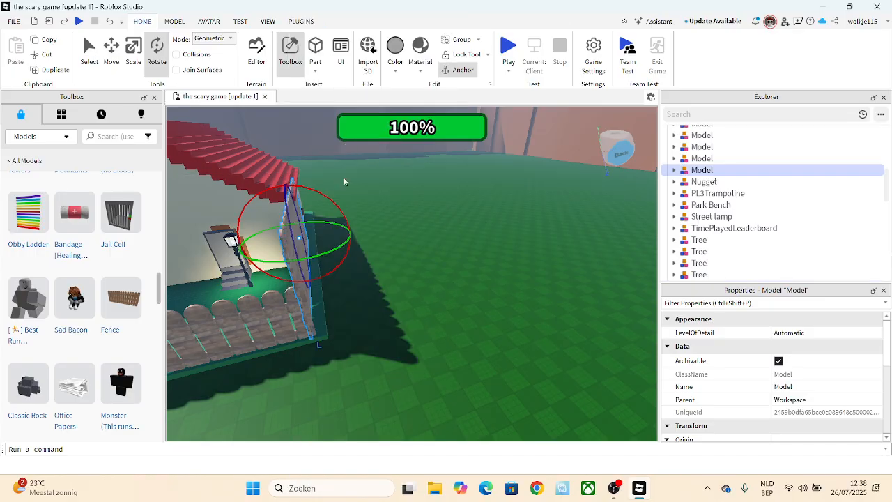
{"action": "left_click_drag", "start_coordinate": [288, 247], "coordinate": [519, 195]}
{"action": "left_click", "coordinate": [490, 241]}
{"action": "right_click_drag", "start_coordinate": [616, 230], "coordinate": [600, 203]}
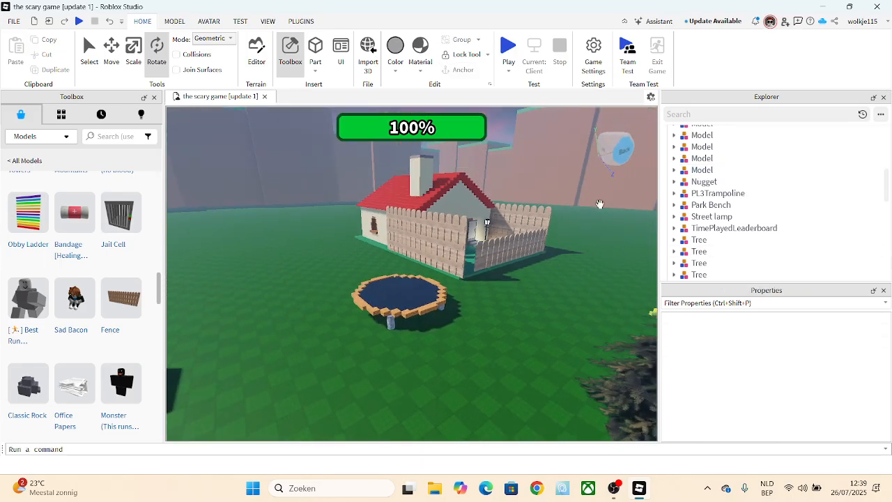
{"action": "scroll", "coordinate": [593, 202], "scroll_direction": "up", "scroll_amount": 6}
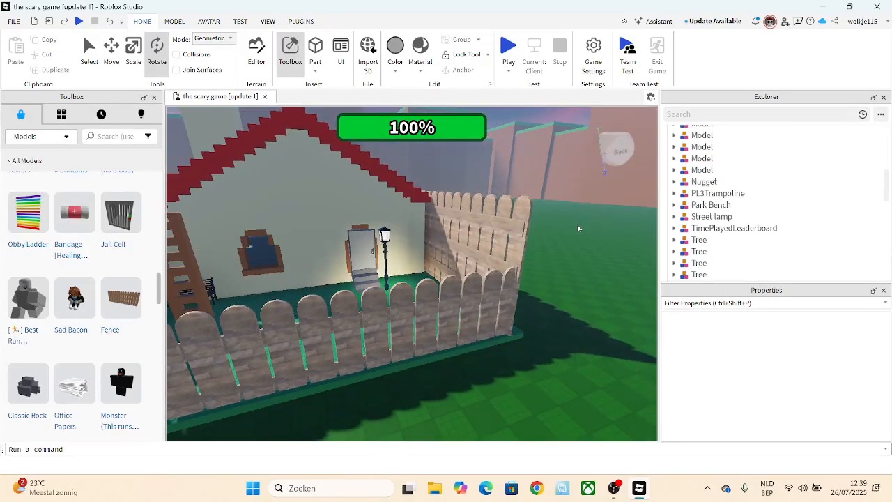
{"action": "scroll", "coordinate": [577, 225], "scroll_direction": "down", "scroll_amount": 3}
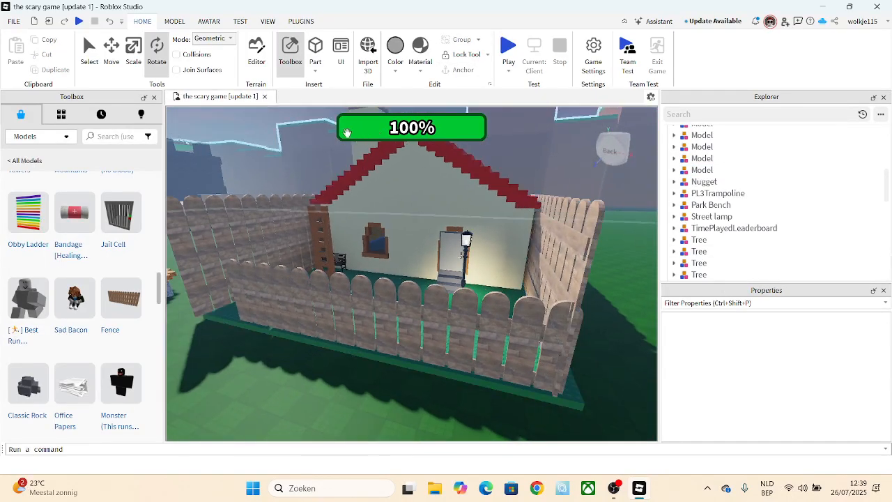
Move the classic ladder between the house's window and door and scale it taller so it reaches the red roof.
{"action": "left_click", "coordinate": [133, 55]}
{"action": "left_click", "coordinate": [319, 237]}
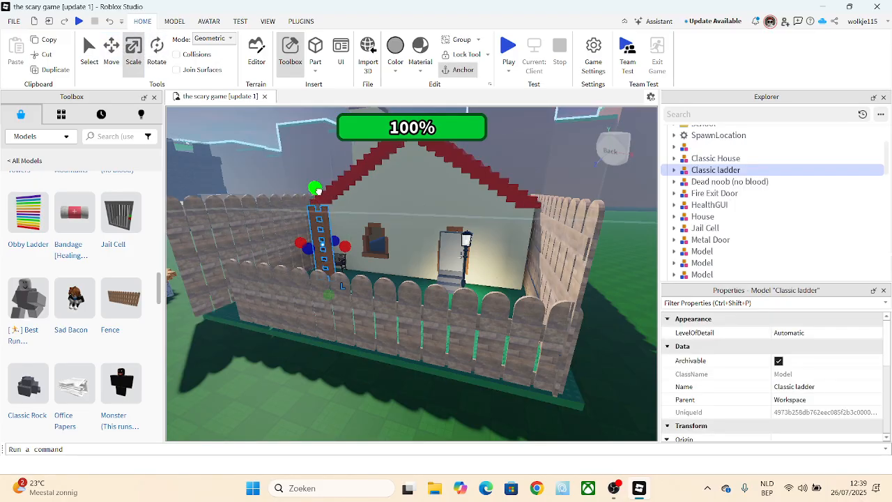
{"action": "left_click_drag", "start_coordinate": [313, 185], "coordinate": [316, 183]}
{"action": "left_click_drag", "start_coordinate": [320, 260], "coordinate": [396, 258]}
{"action": "left_click_drag", "start_coordinate": [401, 177], "coordinate": [401, 113]}
{"action": "scroll", "coordinate": [544, 149], "scroll_direction": "down", "scroll_amount": 8}
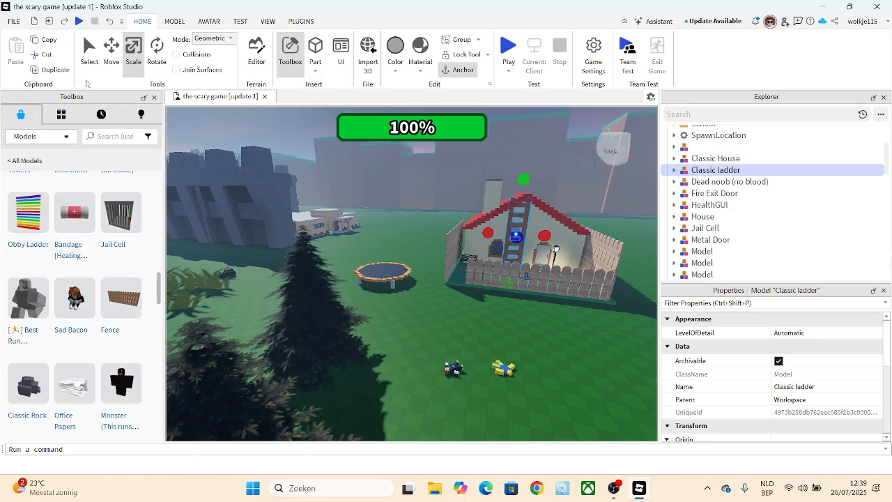
{"action": "left_click", "coordinate": [89, 51]}
{"action": "key", "text": "f"}
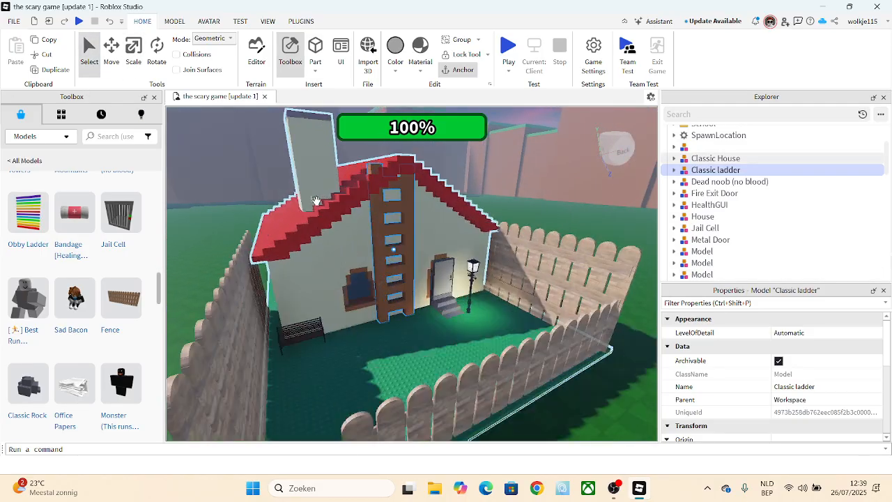
{"action": "scroll", "coordinate": [380, 230], "scroll_direction": "down", "scroll_amount": 10}
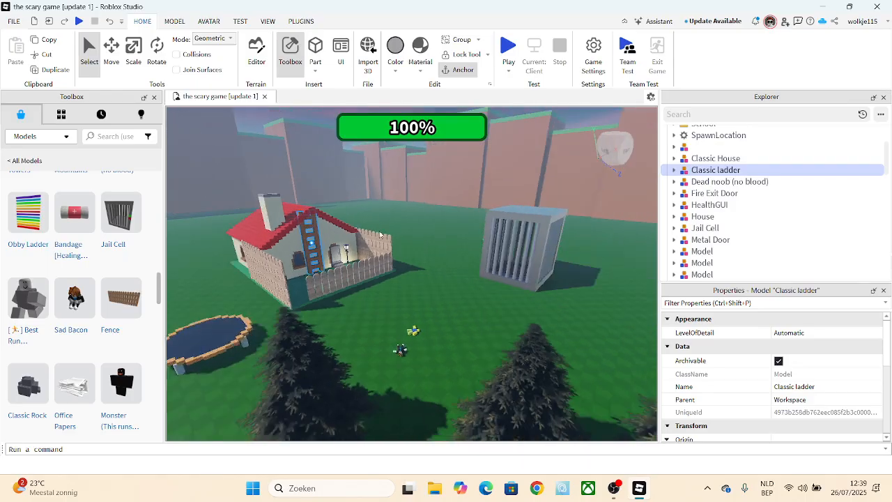
Deselect the ladder and move the wormy character away from the pine trees onto the open grass.
{"action": "right_click_drag", "start_coordinate": [379, 231], "coordinate": [350, 218]}
{"action": "left_click", "coordinate": [351, 217]}
{"action": "scroll", "coordinate": [350, 218], "scroll_direction": "down", "scroll_amount": 3}
{"action": "scroll", "coordinate": [350, 219], "scroll_direction": "down", "scroll_amount": 2}
{"action": "right_click_drag", "start_coordinate": [415, 302], "coordinate": [415, 300]}
{"action": "scroll", "coordinate": [342, 312], "scroll_direction": "up", "scroll_amount": 3}
{"action": "scroll", "coordinate": [346, 312], "scroll_direction": "down", "scroll_amount": 3}
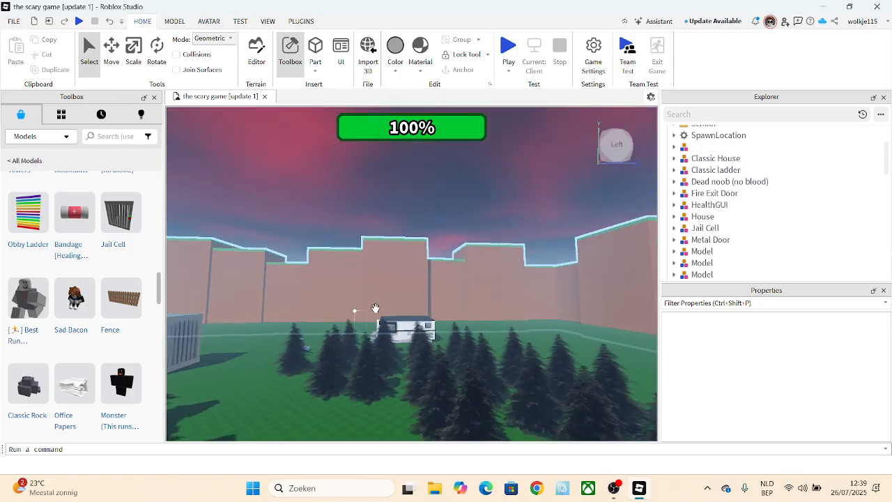
{"action": "scroll", "coordinate": [484, 301], "scroll_direction": "up", "scroll_amount": 3}
{"action": "right_click_drag", "start_coordinate": [484, 301], "coordinate": [486, 304]}
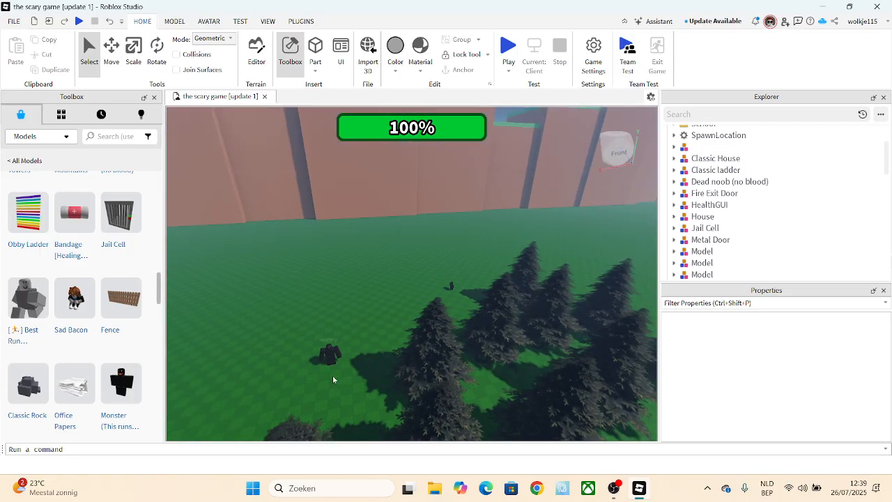
{"action": "left_click_drag", "start_coordinate": [332, 376], "coordinate": [197, 335]}
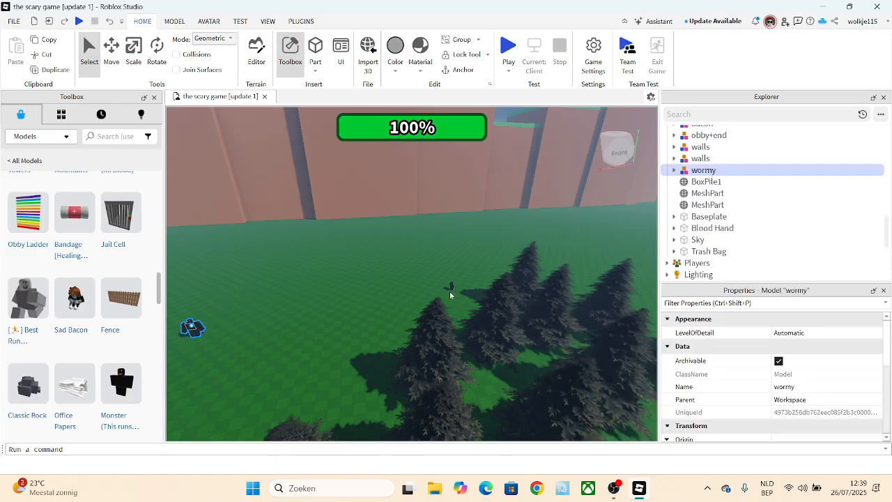
Shift the wormy character slightly closer to the white modern house and deselect it.
{"action": "scroll", "coordinate": [450, 292], "scroll_direction": "up", "scroll_amount": 6}
{"action": "scroll", "coordinate": [449, 291], "scroll_direction": "down", "scroll_amount": 6}
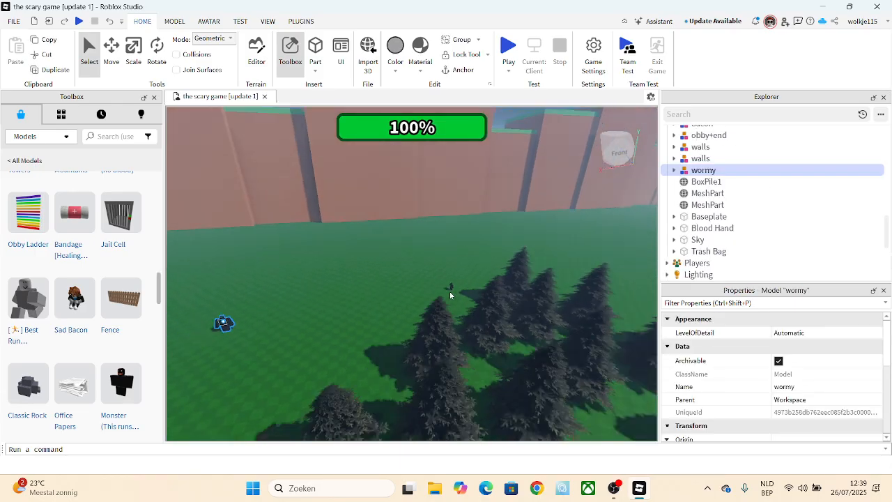
{"action": "right_click_drag", "start_coordinate": [449, 291], "coordinate": [449, 292]}
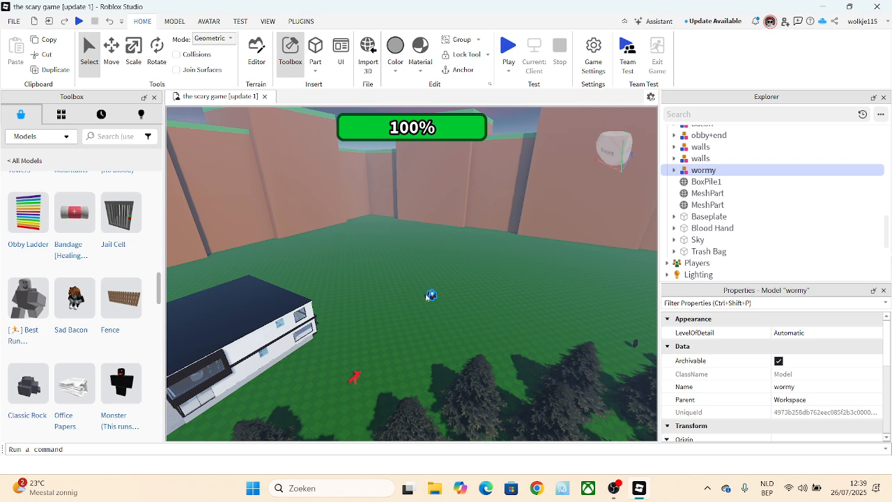
{"action": "left_click_drag", "start_coordinate": [433, 293], "coordinate": [409, 299]}
{"action": "right_click_drag", "start_coordinate": [366, 394], "coordinate": [387, 359]}
{"action": "left_click", "coordinate": [385, 354]}
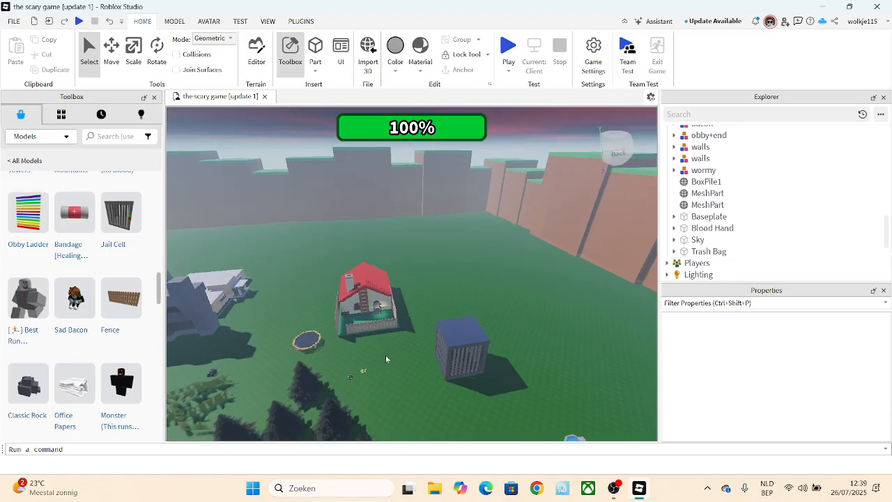
Insert the Classic Rock model and place it beside the small dark rock near the bushes and castle wall.
{"action": "right_click_drag", "start_coordinate": [385, 358], "coordinate": [334, 367]}
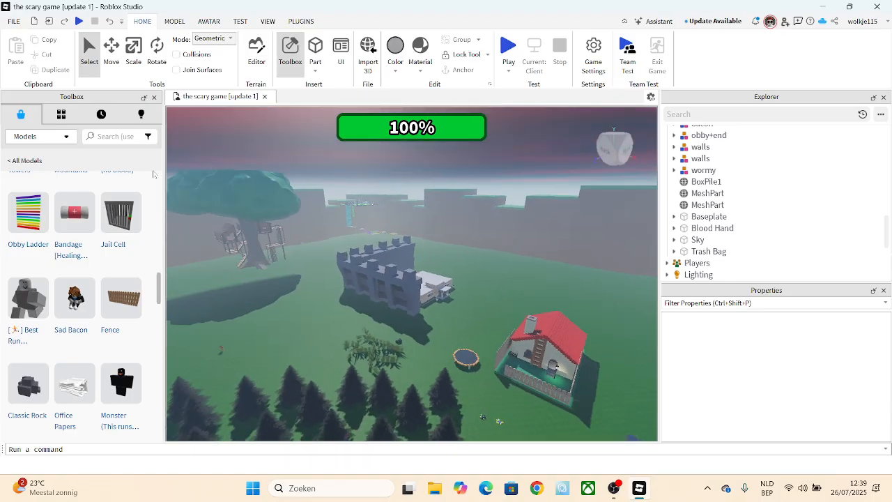
{"action": "scroll", "coordinate": [452, 384], "scroll_direction": "up", "scroll_amount": 5}
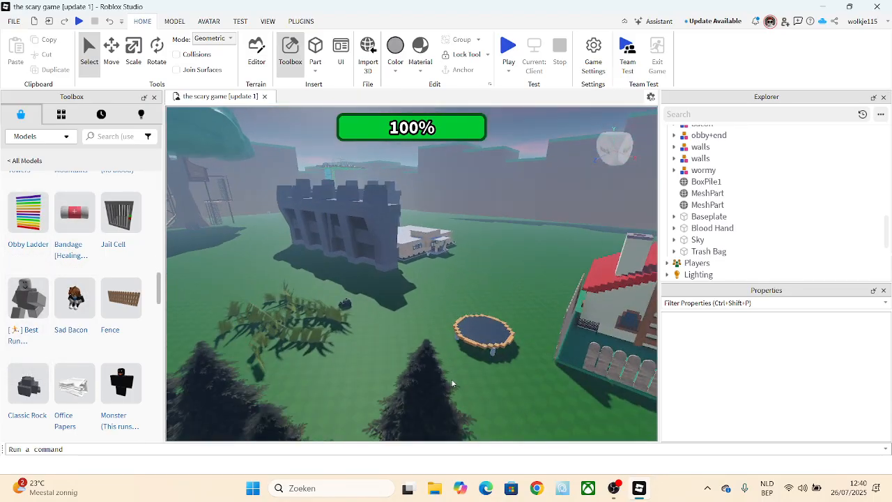
{"action": "right_click_drag", "start_coordinate": [453, 383], "coordinate": [426, 384]}
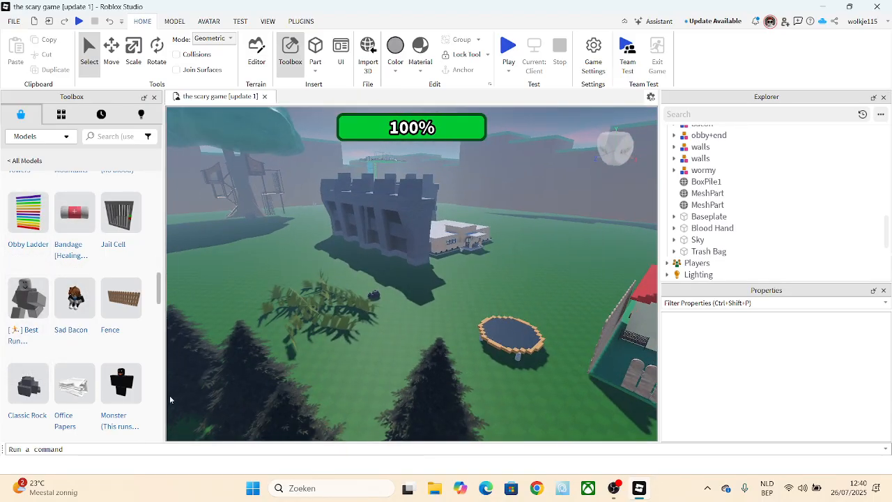
{"action": "left_click", "coordinate": [23, 399]}
{"action": "left_click_drag", "start_coordinate": [422, 324], "coordinate": [381, 384]}
{"action": "scroll", "coordinate": [417, 324], "scroll_direction": "down", "scroll_amount": 5}
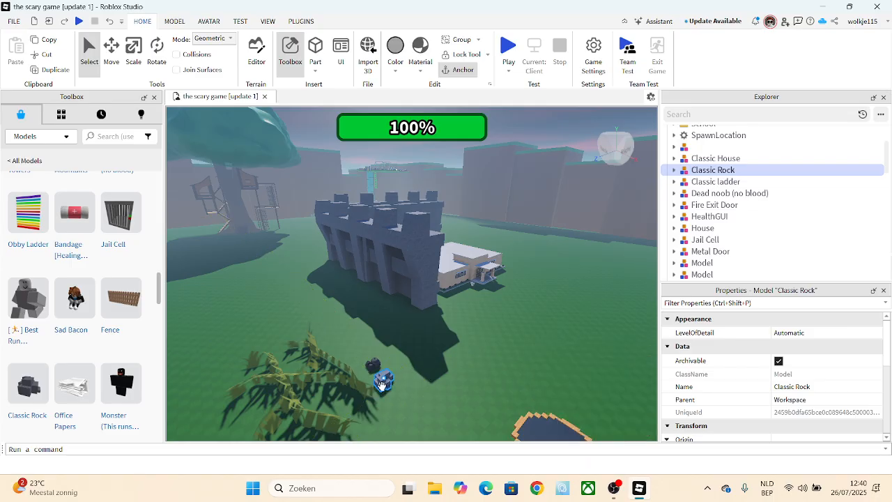
Scale the classic rock up to several times its size, move it between the small dark rock and the trampoline, and deselect it.
{"action": "left_click", "coordinate": [134, 53]}
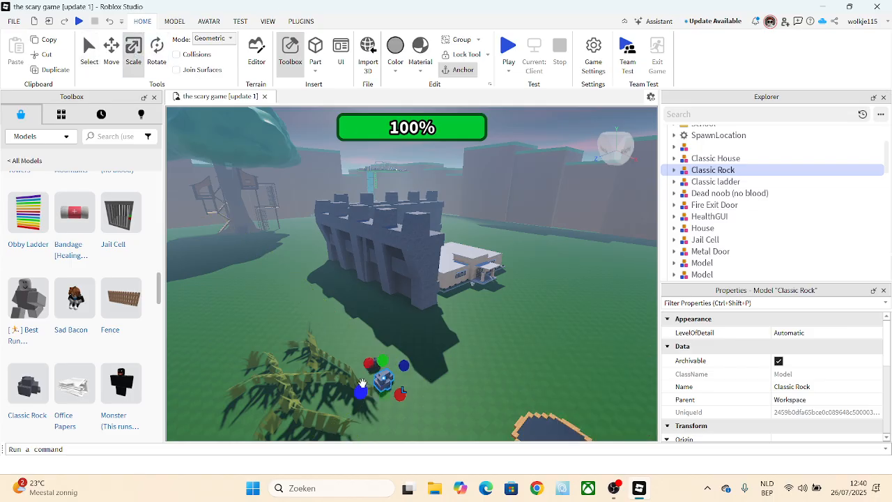
{"action": "left_click_drag", "start_coordinate": [384, 360], "coordinate": [382, 341]}
{"action": "left_click_drag", "start_coordinate": [393, 382], "coordinate": [437, 363]}
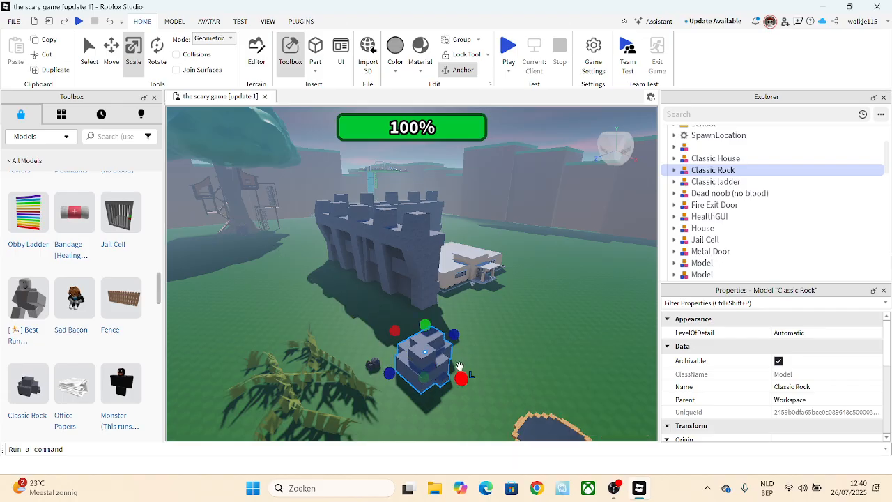
{"action": "left_click", "coordinate": [504, 371]}
{"action": "scroll", "coordinate": [472, 371], "scroll_direction": "up", "scroll_amount": 6}
{"action": "scroll", "coordinate": [469, 371], "scroll_direction": "down", "scroll_amount": 3}
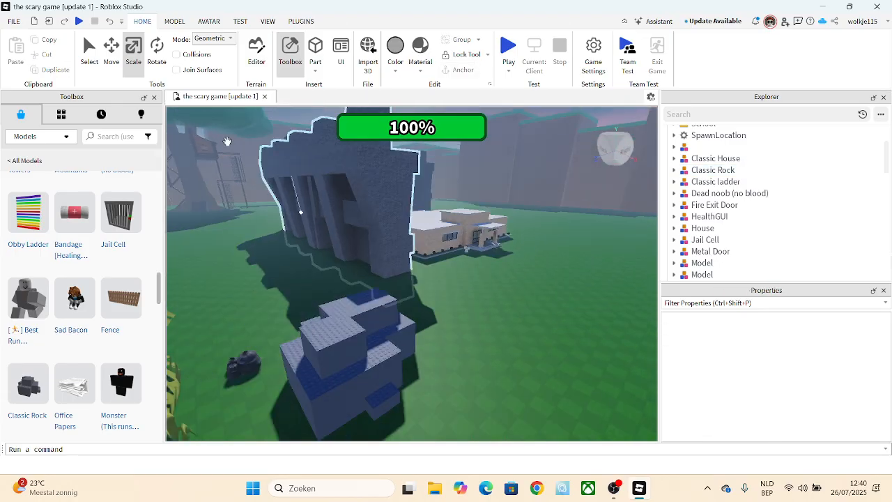
{"action": "left_click", "coordinate": [89, 53]}
Look over the fenced yard and its surroundings, and browse the model list for another prop to add.
{"action": "scroll", "coordinate": [295, 225], "scroll_direction": "down", "scroll_amount": 3}
{"action": "scroll", "coordinate": [336, 316], "scroll_direction": "up", "scroll_amount": 2}
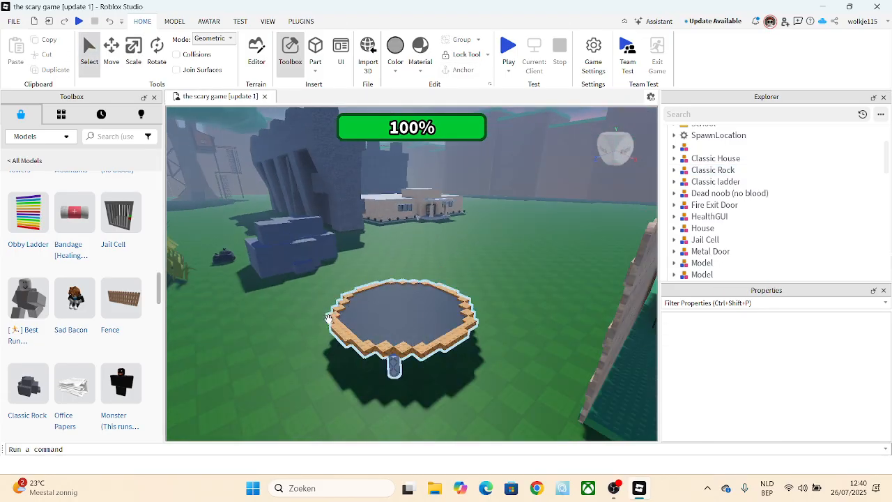
{"action": "right_click_drag", "start_coordinate": [277, 263], "coordinate": [271, 258]}
{"action": "scroll", "coordinate": [402, 298], "scroll_direction": "down", "scroll_amount": 3}
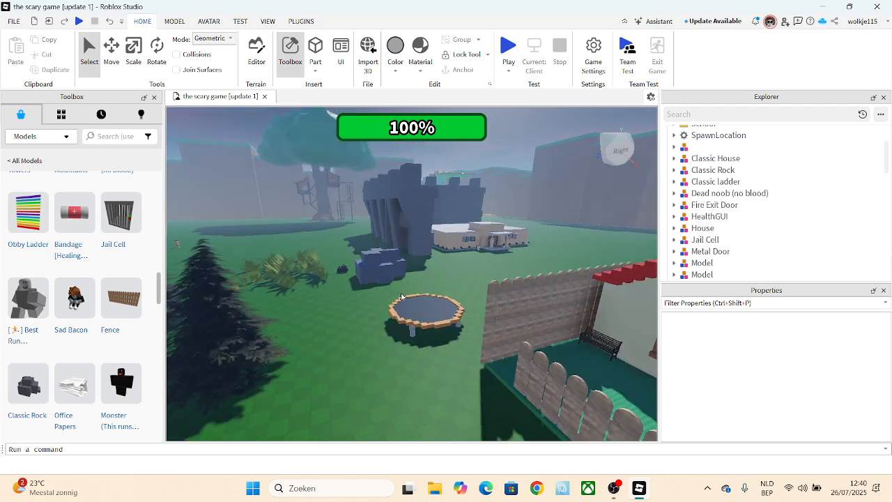
{"action": "right_click_drag", "start_coordinate": [385, 309], "coordinate": [385, 305]}
{"action": "scroll", "coordinate": [384, 307], "scroll_direction": "down", "scroll_amount": 3}
{"action": "scroll", "coordinate": [108, 340], "scroll_direction": "down", "scroll_amount": 2}
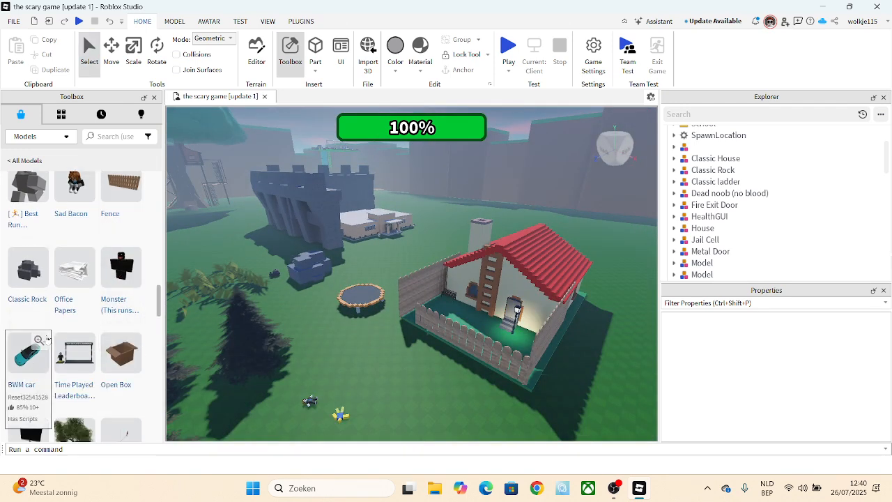
{"action": "scroll", "coordinate": [68, 303], "scroll_direction": "down", "scroll_amount": 2}
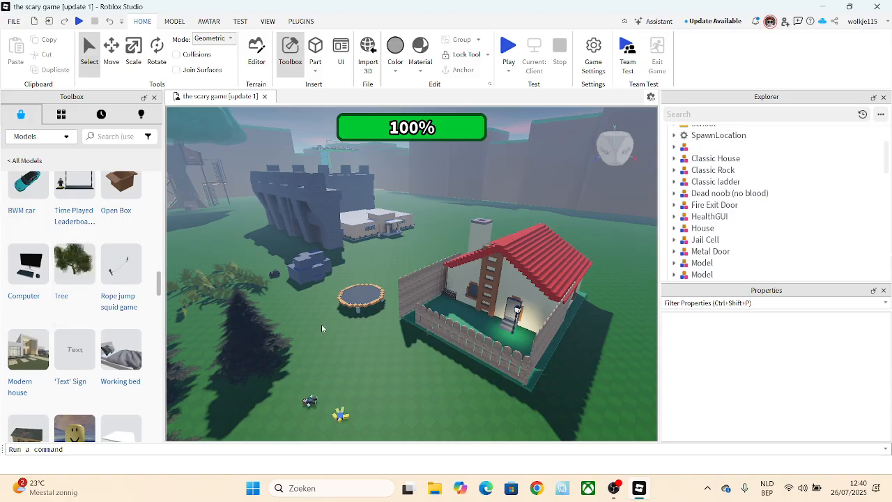
{"action": "right_click_drag", "start_coordinate": [321, 325], "coordinate": [322, 327]}
{"action": "scroll", "coordinate": [298, 208], "scroll_direction": "up", "scroll_amount": 4}
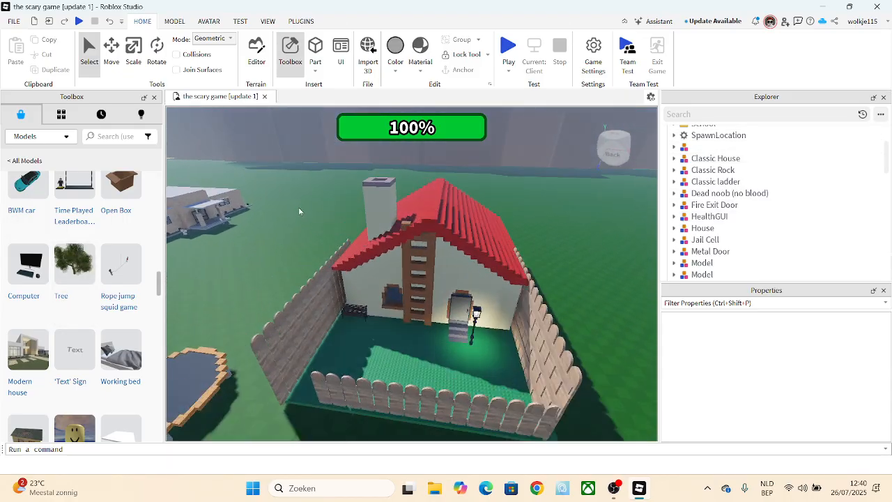
{"action": "scroll", "coordinate": [298, 209], "scroll_direction": "down", "scroll_amount": 4}
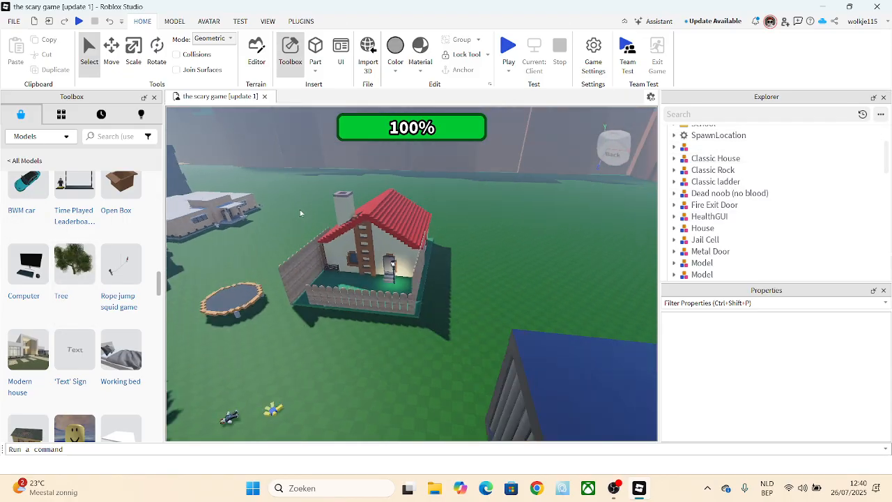
{"action": "right_click_drag", "start_coordinate": [593, 382], "coordinate": [582, 382]}
{"action": "scroll", "coordinate": [85, 302], "scroll_direction": "down", "scroll_amount": 2}
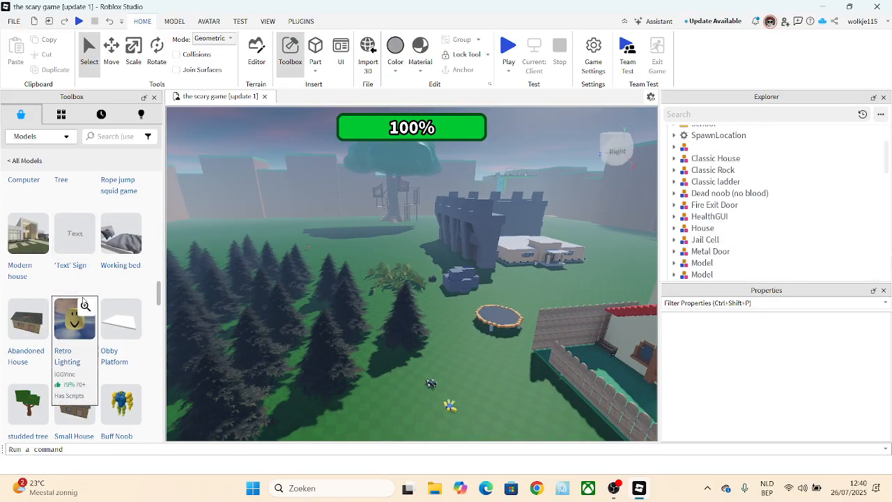
{"action": "scroll", "coordinate": [90, 292], "scroll_direction": "down", "scroll_amount": 3}
{"action": "scroll", "coordinate": [94, 286], "scroll_direction": "down", "scroll_amount": 1}
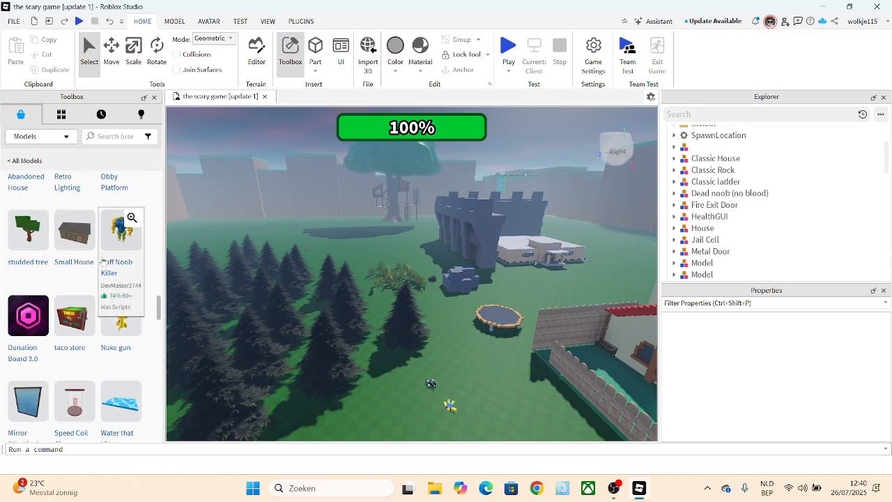
{"action": "mouse_move", "coordinate": [135, 245]}
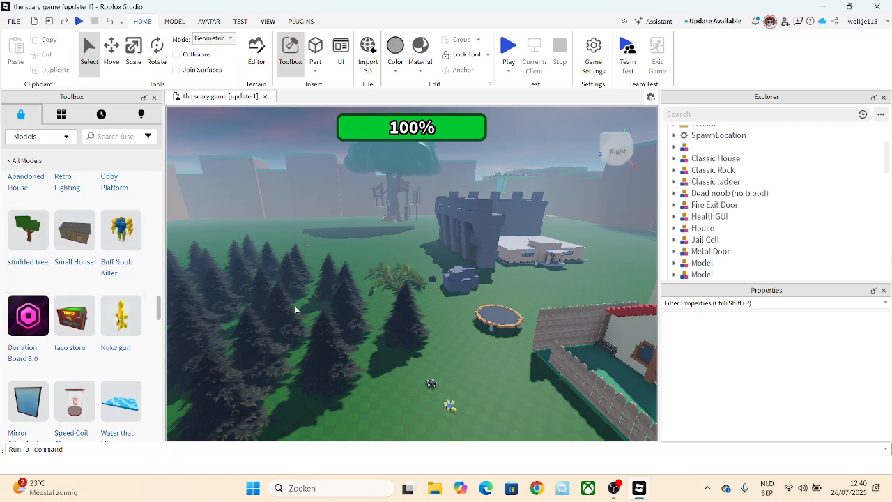
Insert the Small House model, place it in the clearing among the pine trees, and deselect it.
{"action": "right_click_drag", "start_coordinate": [296, 310], "coordinate": [297, 310]}
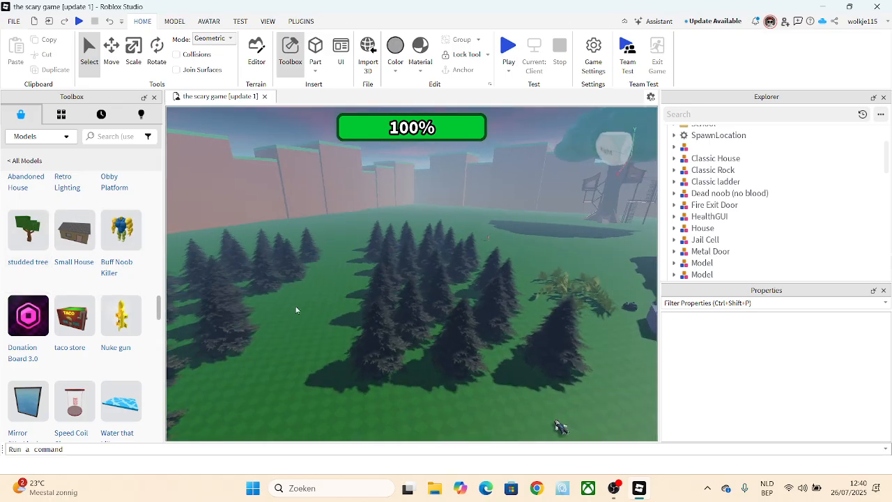
{"action": "left_click", "coordinate": [74, 241]}
{"action": "left_click_drag", "start_coordinate": [425, 255], "coordinate": [321, 325]}
{"action": "scroll", "coordinate": [387, 279], "scroll_direction": "up", "scroll_amount": 5}
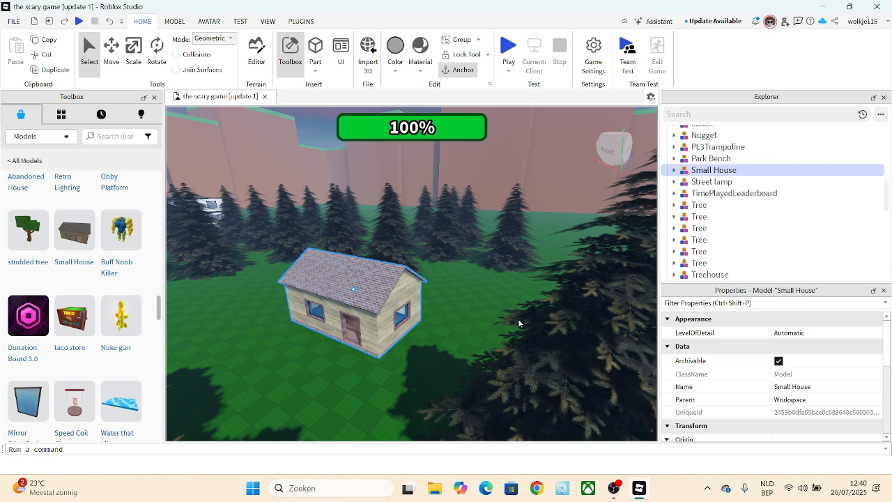
{"action": "scroll", "coordinate": [475, 306], "scroll_direction": "down", "scroll_amount": 5}
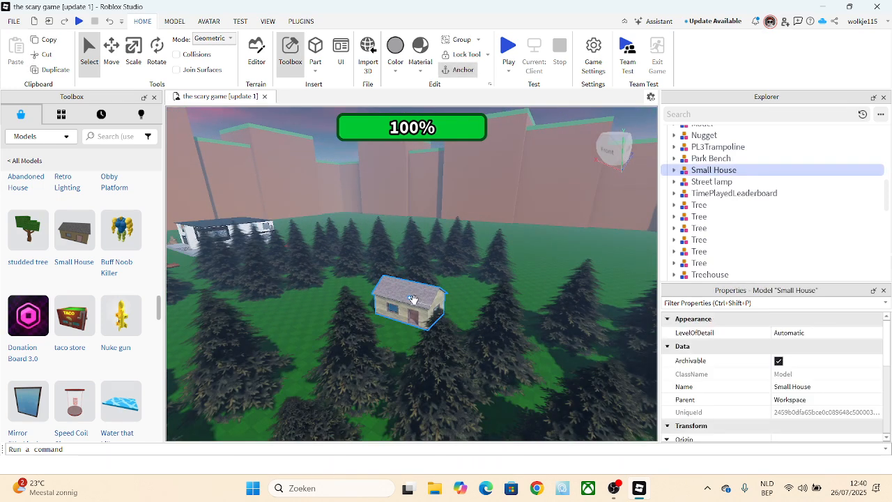
{"action": "left_click", "coordinate": [458, 305]}
Browse the model list for another prop and look over the pine forest, castle wall and cage area of the map.
{"action": "right_click_drag", "start_coordinate": [458, 305], "coordinate": [437, 313]}
{"action": "scroll", "coordinate": [437, 309], "scroll_direction": "down", "scroll_amount": 5}
{"action": "scroll", "coordinate": [120, 290], "scroll_direction": "down", "scroll_amount": 3}
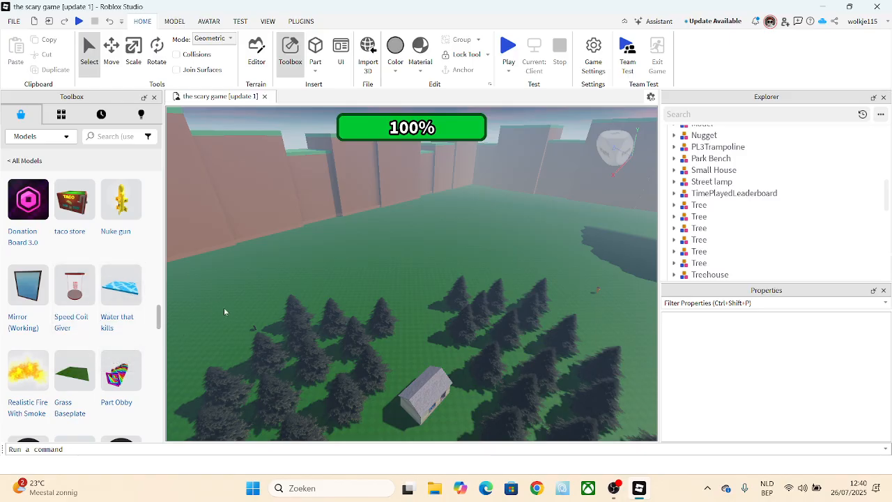
{"action": "right_click_drag", "start_coordinate": [224, 308], "coordinate": [230, 313]}
{"action": "scroll", "coordinate": [141, 293], "scroll_direction": "down", "scroll_amount": 5}
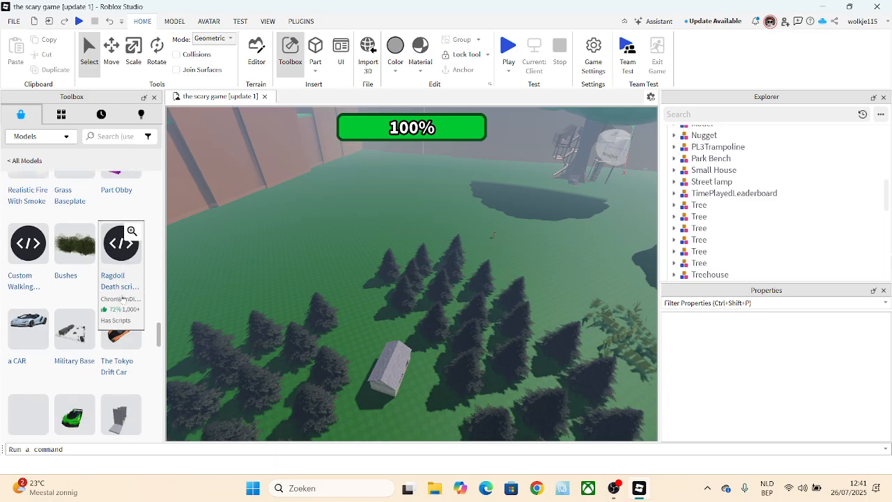
{"action": "scroll", "coordinate": [122, 297], "scroll_direction": "down", "scroll_amount": 3}
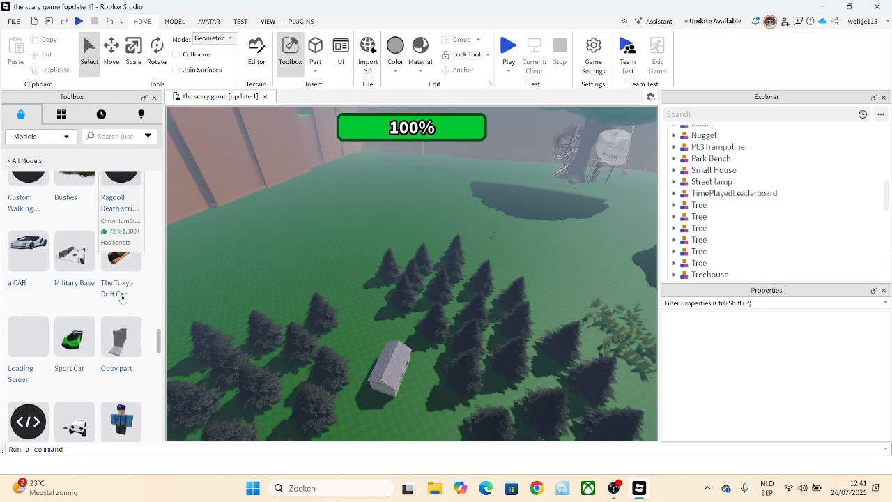
{"action": "scroll", "coordinate": [120, 301], "scroll_direction": "down", "scroll_amount": 3}
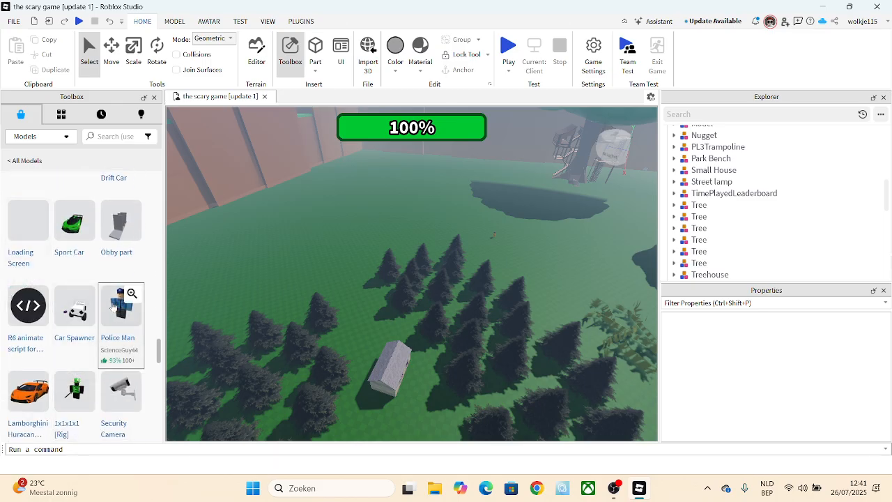
{"action": "right_click_drag", "start_coordinate": [474, 296], "coordinate": [512, 275]}
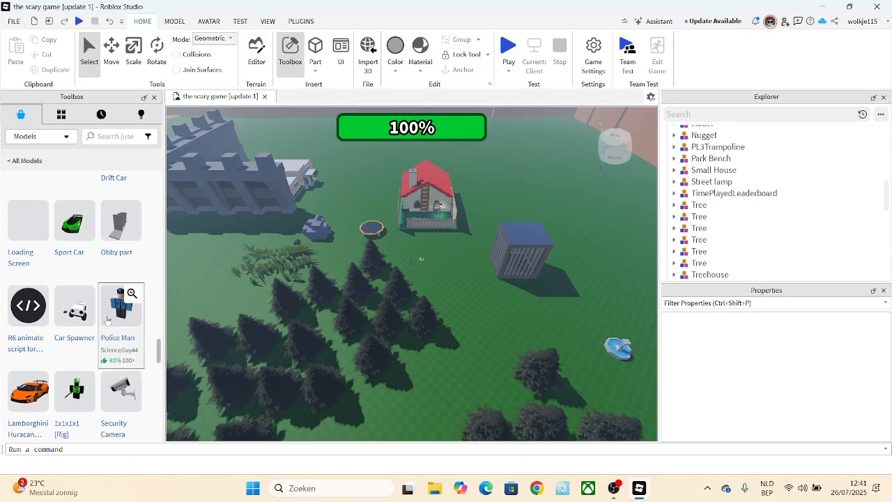
{"action": "scroll", "coordinate": [106, 321], "scroll_direction": "down", "scroll_amount": 3}
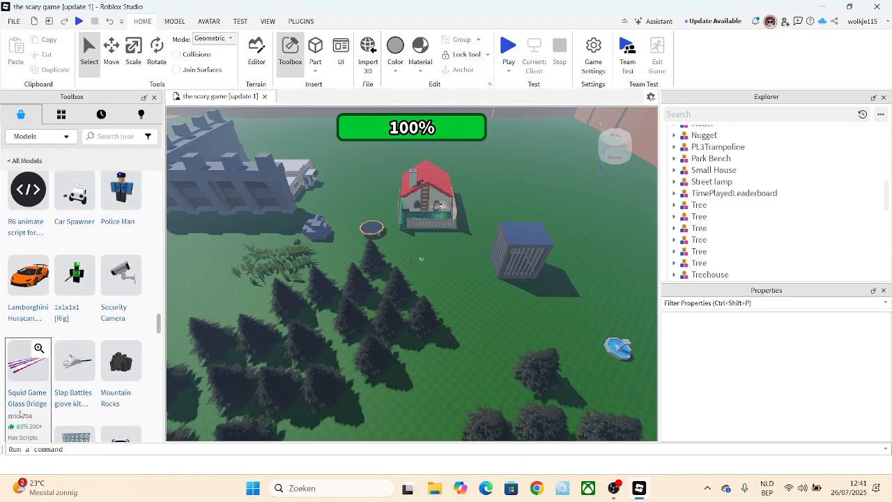
{"action": "right_click_drag", "start_coordinate": [274, 378], "coordinate": [234, 368]}
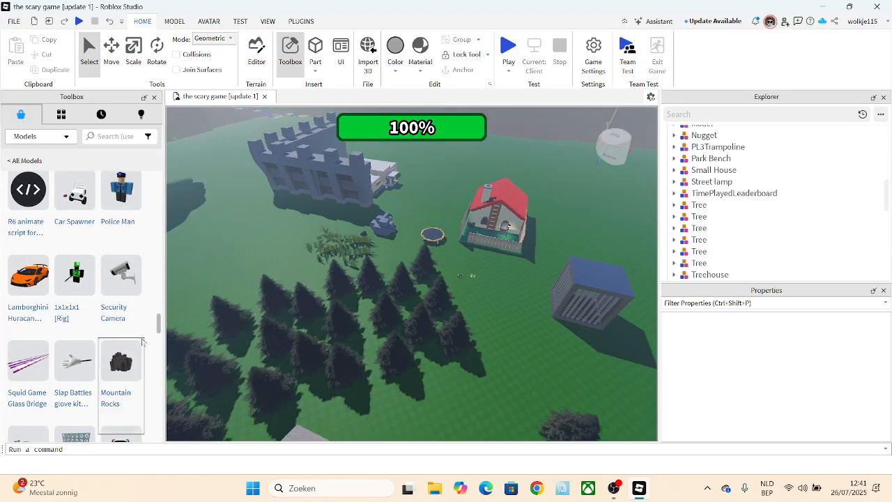
{"action": "scroll", "coordinate": [120, 348], "scroll_direction": "down", "scroll_amount": 3}
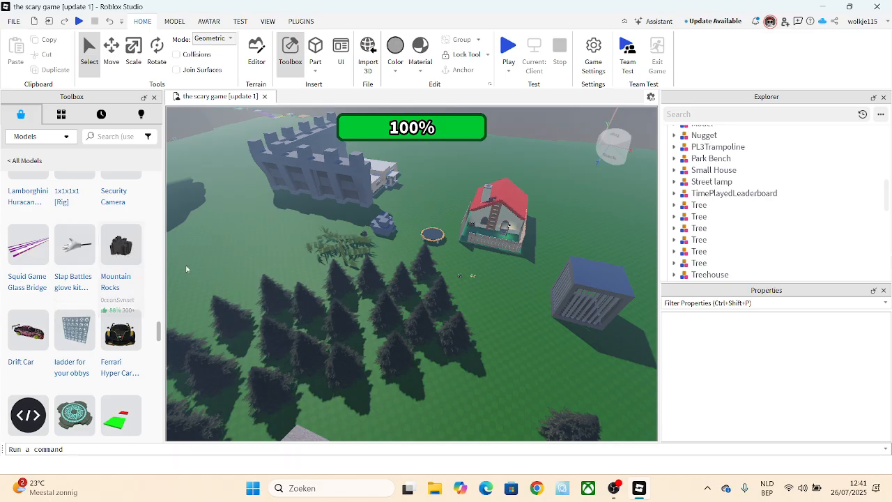
{"action": "scroll", "coordinate": [28, 307], "scroll_direction": "down", "scroll_amount": 4}
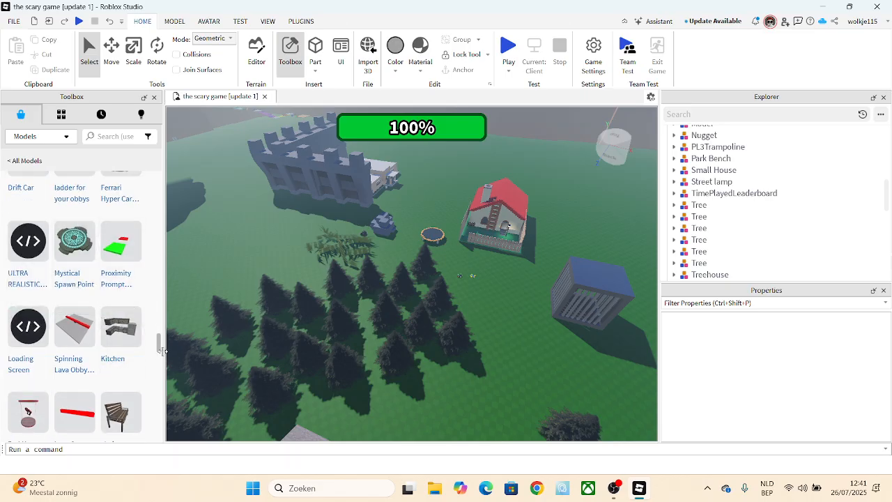
{"action": "scroll", "coordinate": [28, 278], "scroll_direction": "down", "scroll_amount": 3}
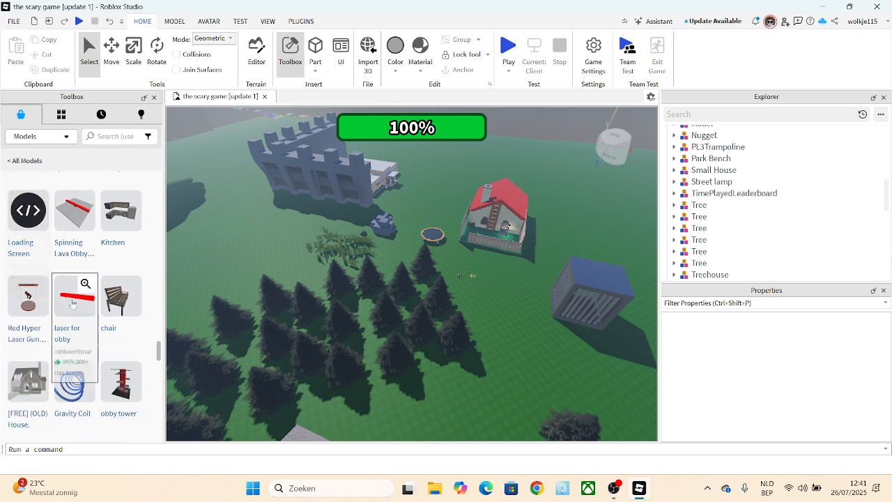
Insert the Spinning Lava Obby model and move it across the map to the open grass near the cage and fountain.
{"action": "left_click", "coordinate": [89, 227]}
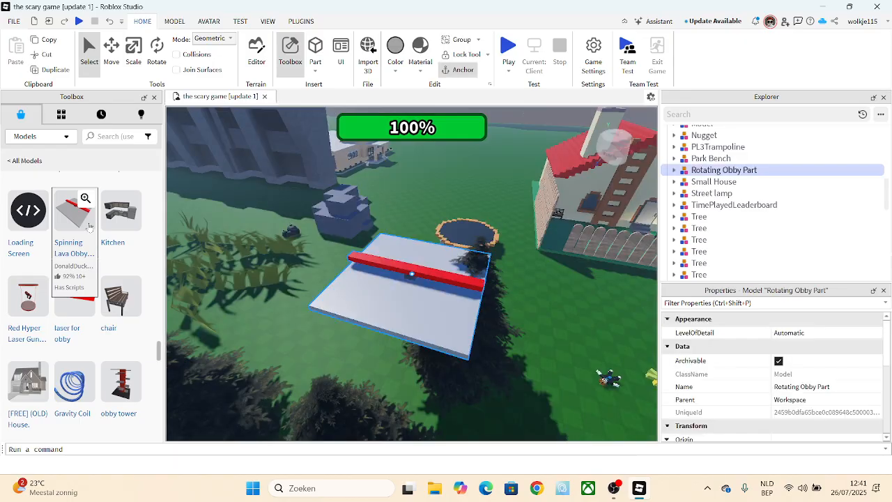
{"action": "left_click_drag", "start_coordinate": [385, 271], "coordinate": [329, 287]}
{"action": "scroll", "coordinate": [317, 287], "scroll_direction": "down", "scroll_amount": 2}
{"action": "scroll", "coordinate": [327, 286], "scroll_direction": "down", "scroll_amount": 4}
{"action": "right_click_drag", "start_coordinate": [329, 286], "coordinate": [328, 287]}
{"action": "left_click_drag", "start_coordinate": [329, 287], "coordinate": [329, 286]}
{"action": "right_click_drag", "start_coordinate": [328, 287], "coordinate": [329, 287]}
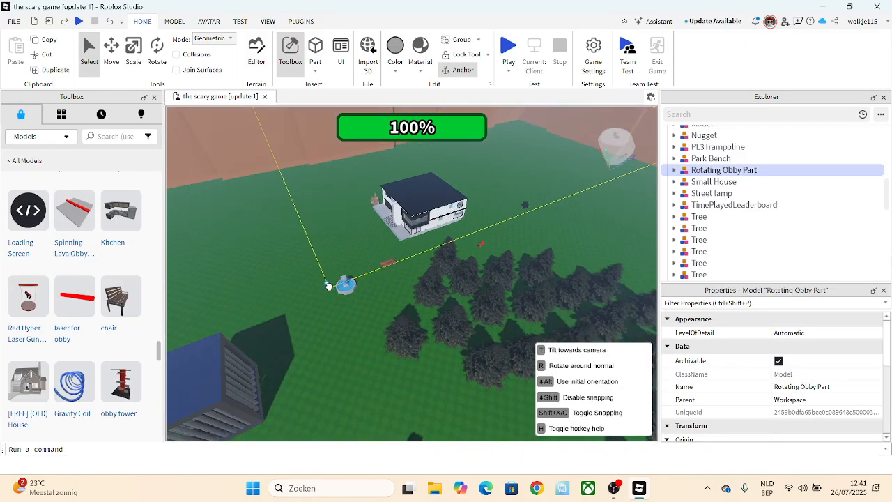
{"action": "left_click_drag", "start_coordinate": [329, 286], "coordinate": [293, 354]}
{"action": "scroll", "coordinate": [295, 278], "scroll_direction": "up", "scroll_amount": 4}
{"action": "scroll", "coordinate": [349, 293], "scroll_direction": "down", "scroll_amount": 3}
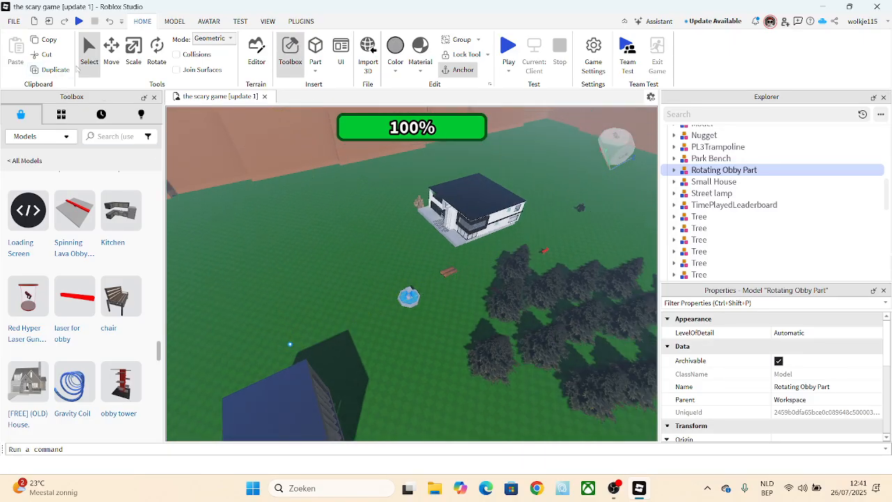
Shift the spinning obby part about 46 studs along one axis, further out past the cage, with the Move tool.
{"action": "left_click", "coordinate": [112, 50]}
{"action": "left_click_drag", "start_coordinate": [269, 313], "coordinate": [242, 315]}
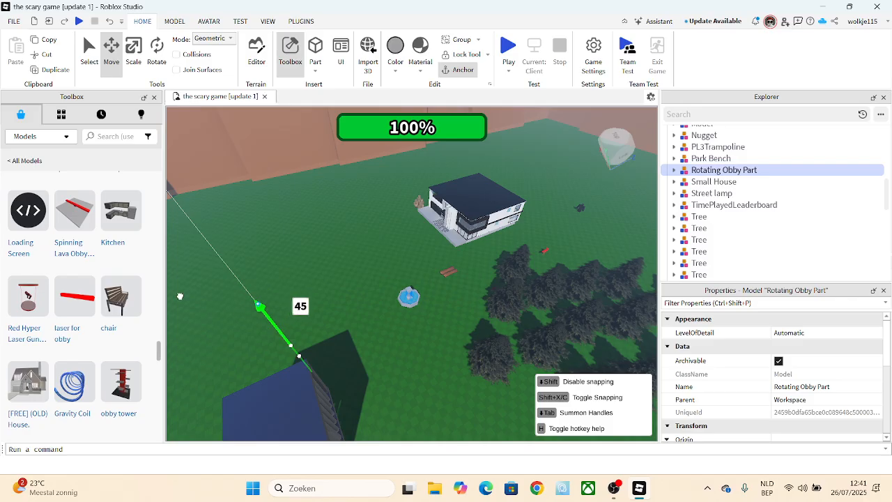
{"action": "left_click_drag", "start_coordinate": [179, 295], "coordinate": [179, 296]}
{"action": "right_click_drag", "start_coordinate": [369, 384], "coordinate": [375, 385]}
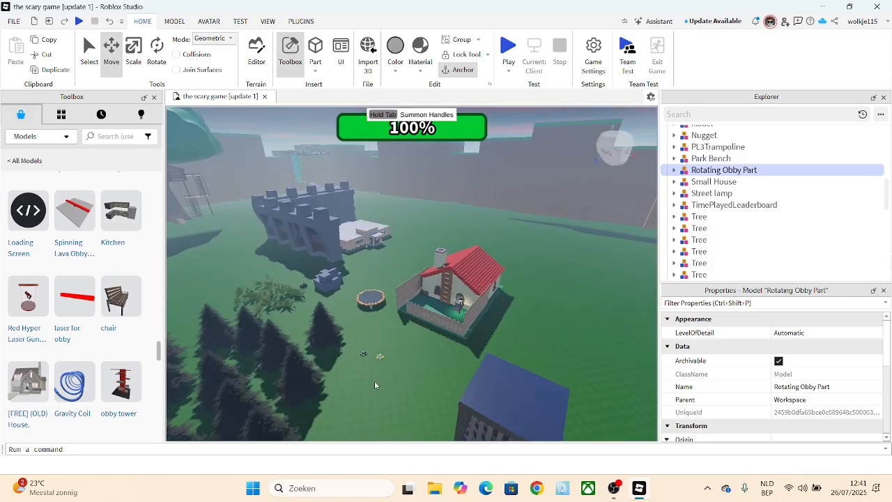
Leave the Move tool and delete the Rotating Obby Part model from the map.
{"action": "scroll", "coordinate": [77, 297], "scroll_direction": "up", "scroll_amount": 3}
{"action": "scroll", "coordinate": [215, 292], "scroll_direction": "up", "scroll_amount": 7}
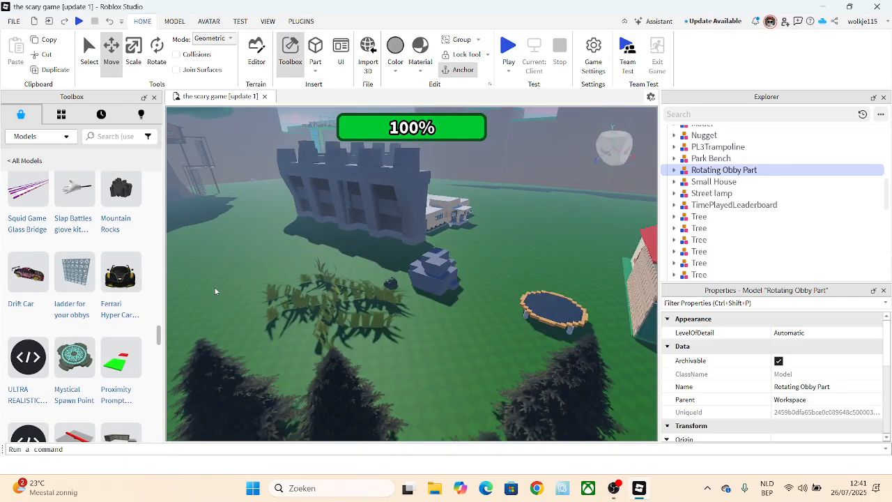
{"action": "scroll", "coordinate": [215, 292], "scroll_direction": "down", "scroll_amount": 10}
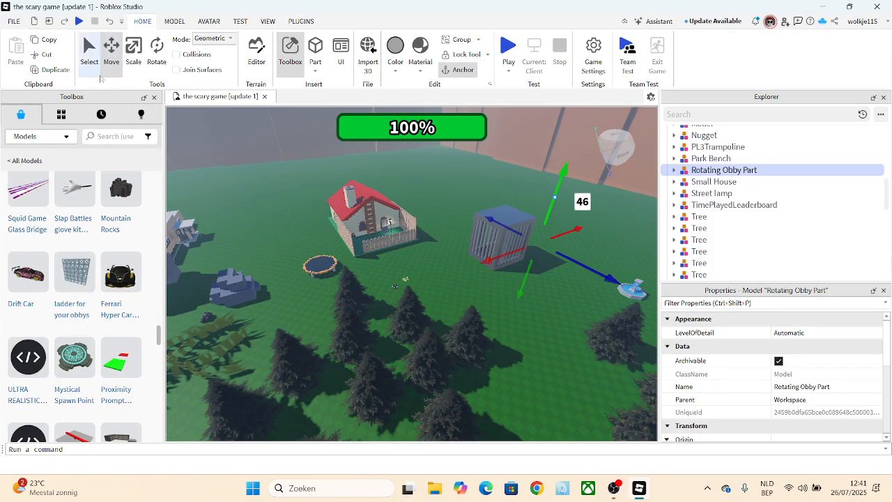
{"action": "key", "text": "ctrl+1"}
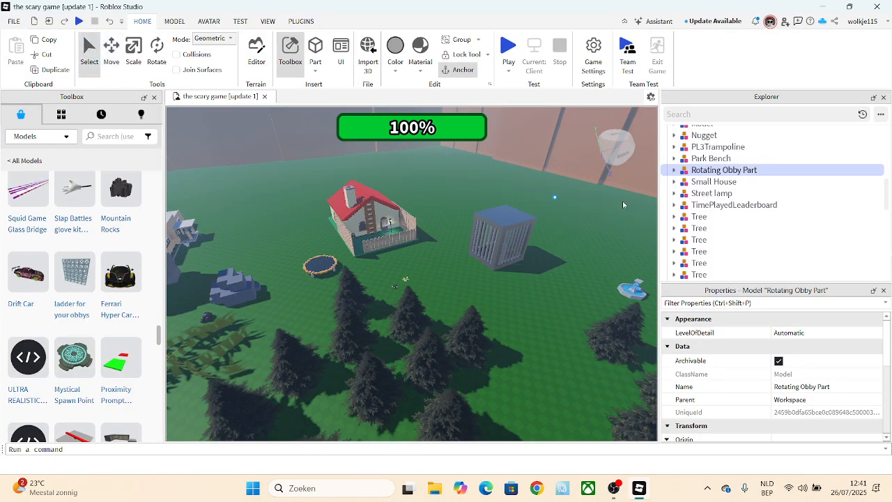
{"action": "right_click", "coordinate": [718, 171]}
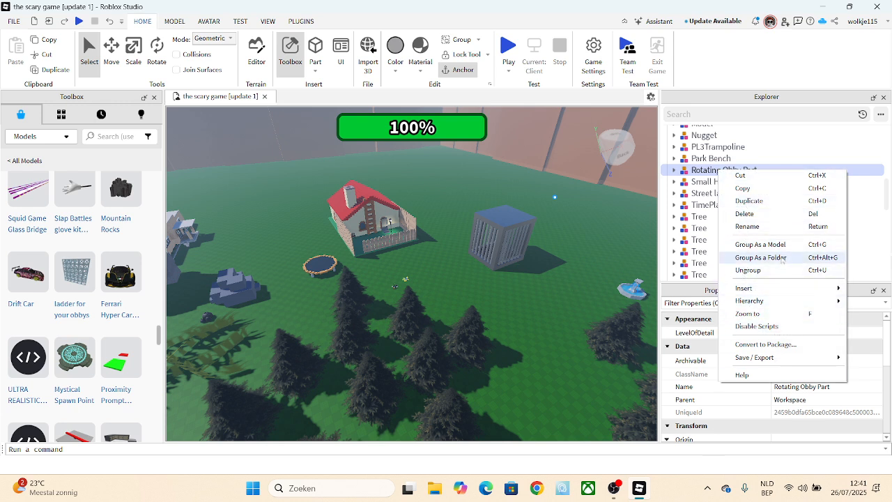
{"action": "left_click", "coordinate": [740, 218]}
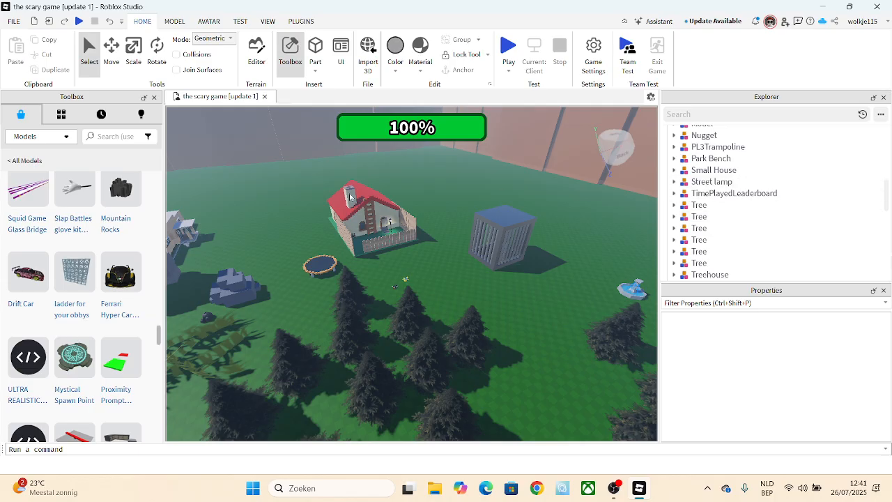
Find the Noob Man character in the model list and insert it on the grass near the cage.
{"action": "scroll", "coordinate": [83, 311], "scroll_direction": "down", "scroll_amount": 3}
{"action": "scroll", "coordinate": [82, 312], "scroll_direction": "down", "scroll_amount": 2}
{"action": "scroll", "coordinate": [280, 316], "scroll_direction": "up", "scroll_amount": 5}
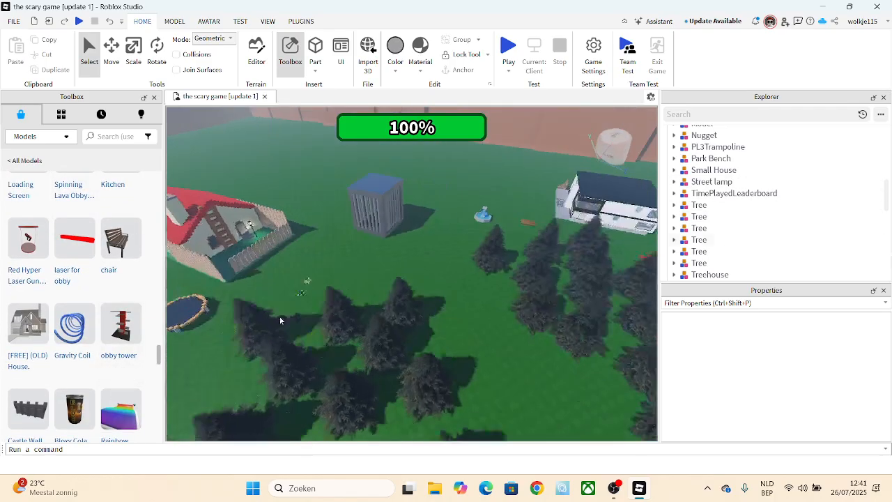
{"action": "scroll", "coordinate": [271, 315], "scroll_direction": "down", "scroll_amount": 5}
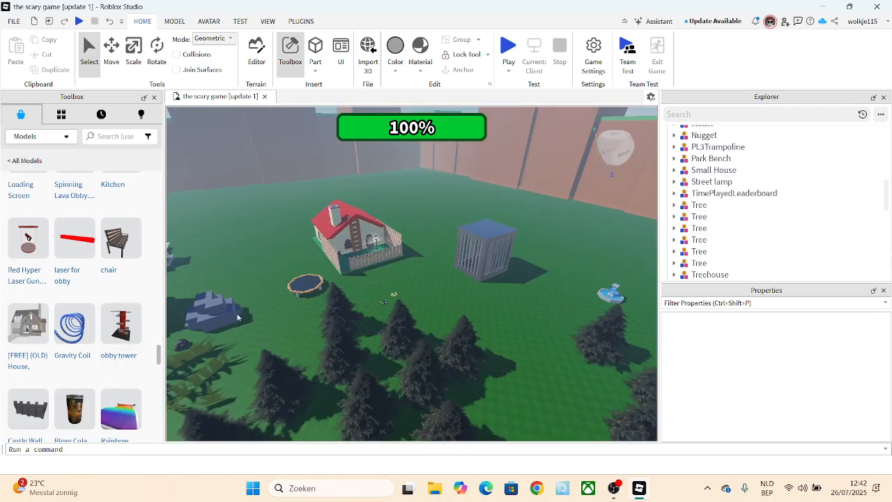
{"action": "scroll", "coordinate": [124, 313], "scroll_direction": "down", "scroll_amount": 3}
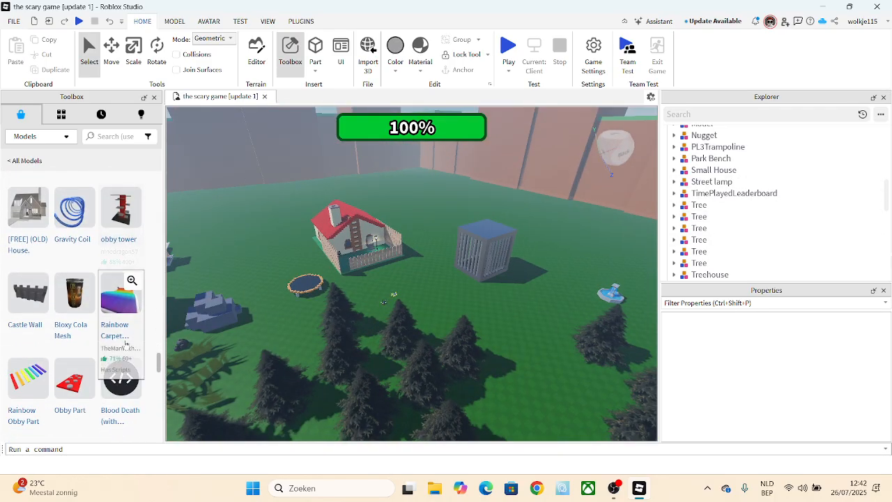
{"action": "scroll", "coordinate": [76, 307], "scroll_direction": "down", "scroll_amount": 7}
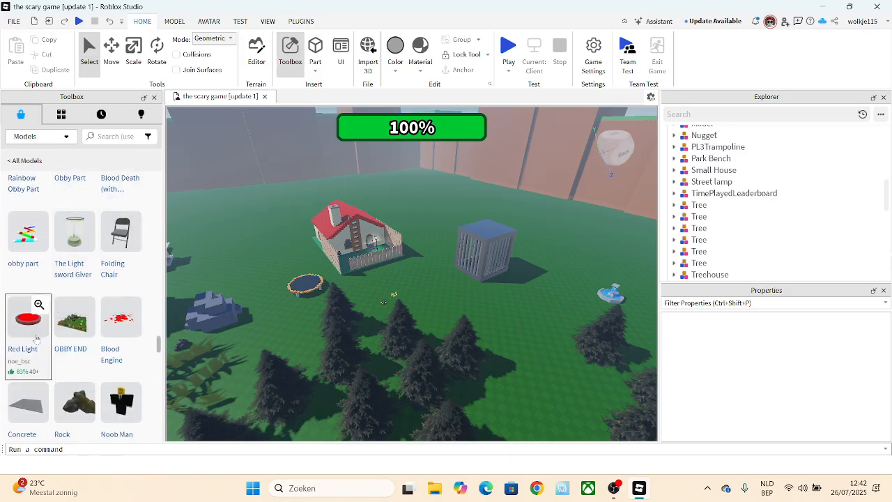
{"action": "scroll", "coordinate": [108, 335], "scroll_direction": "down", "scroll_amount": 2}
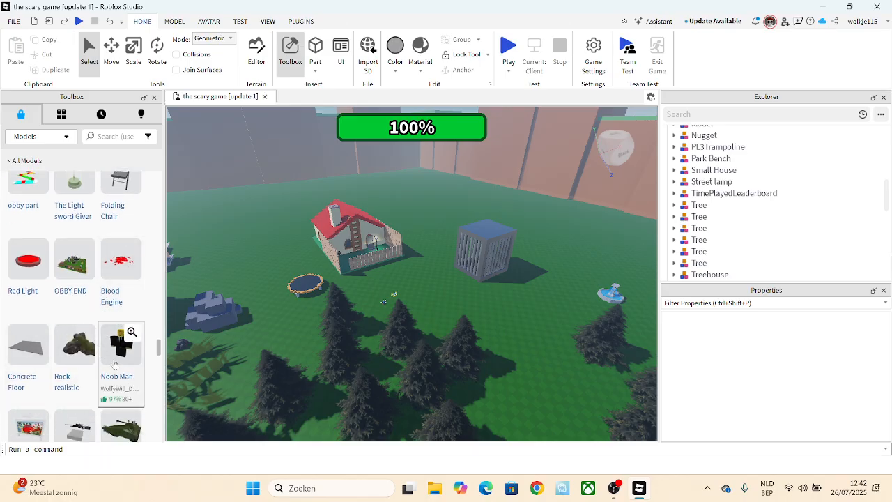
{"action": "left_click", "coordinate": [115, 361]}
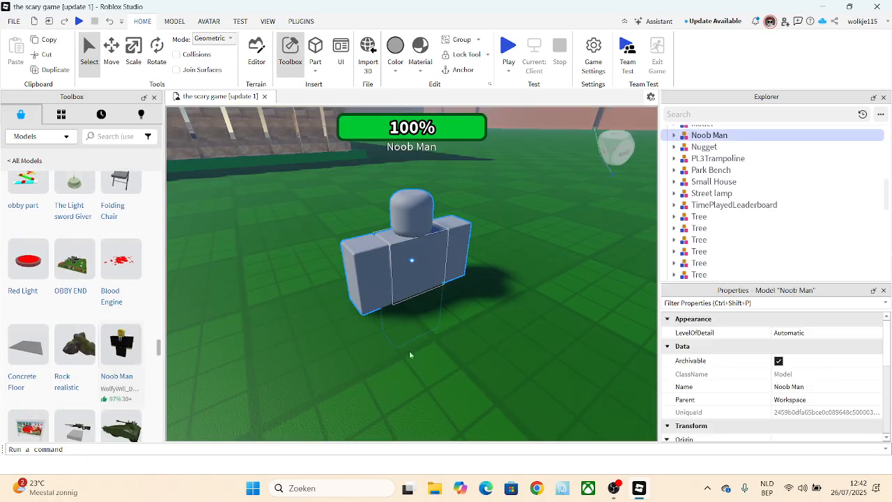
{"action": "left_click", "coordinate": [403, 241]}
{"action": "scroll", "coordinate": [403, 235], "scroll_direction": "up", "scroll_amount": 5}
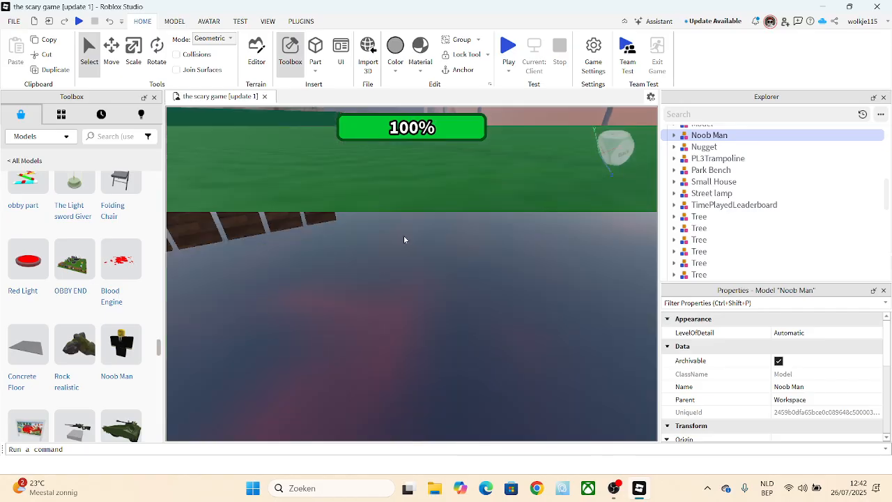
{"action": "right_click_drag", "start_coordinate": [403, 235], "coordinate": [353, 143]}
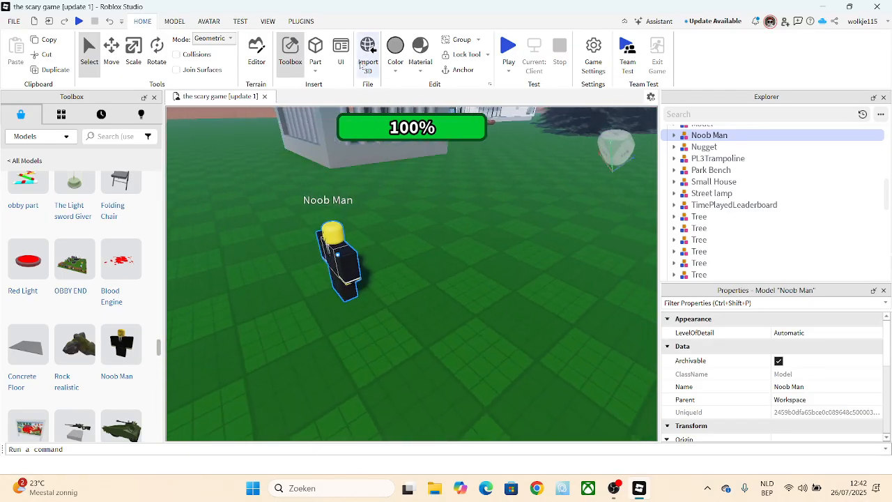
Move the Noob Man across the grass to the side of the cage and view it from the front.
{"action": "left_click_drag", "start_coordinate": [340, 269], "coordinate": [486, 164]}
{"action": "scroll", "coordinate": [485, 165], "scroll_direction": "down", "scroll_amount": 5}
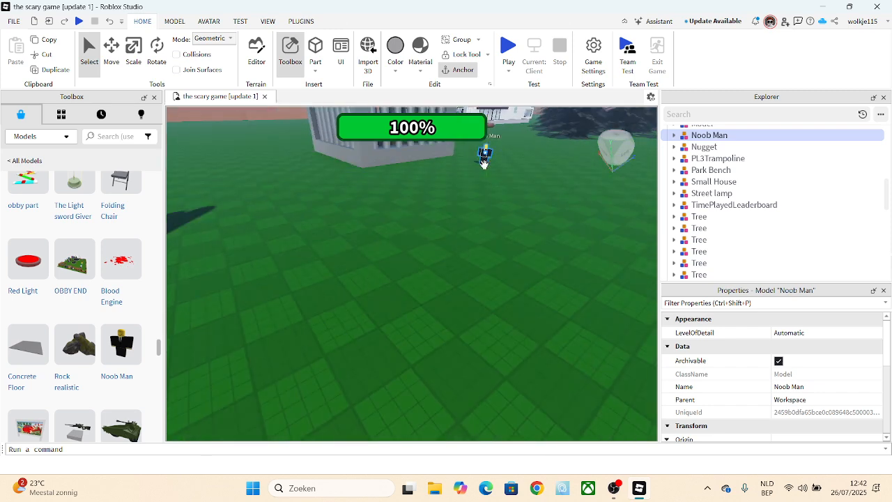
{"action": "right_click_drag", "start_coordinate": [484, 165], "coordinate": [365, 319]}
{"action": "scroll", "coordinate": [366, 319], "scroll_direction": "up", "scroll_amount": 3}
{"action": "scroll", "coordinate": [365, 320], "scroll_direction": "up", "scroll_amount": 5}
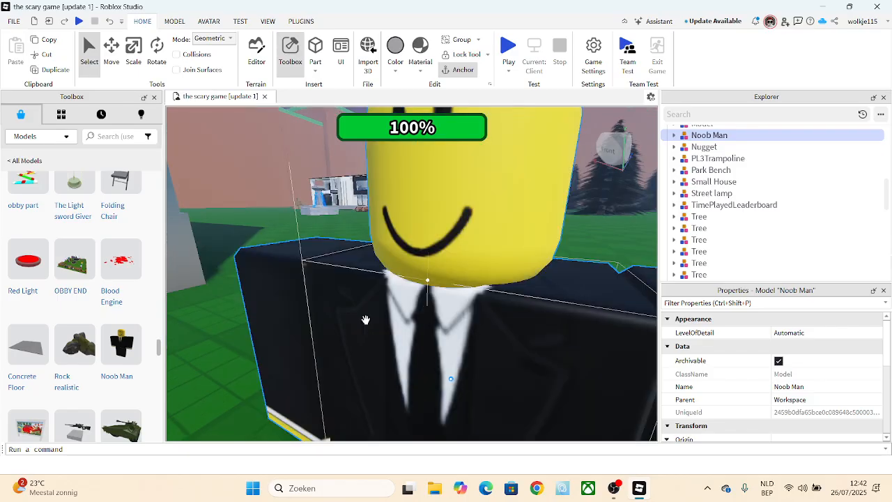
{"action": "scroll", "coordinate": [449, 258], "scroll_direction": "down", "scroll_amount": 8}
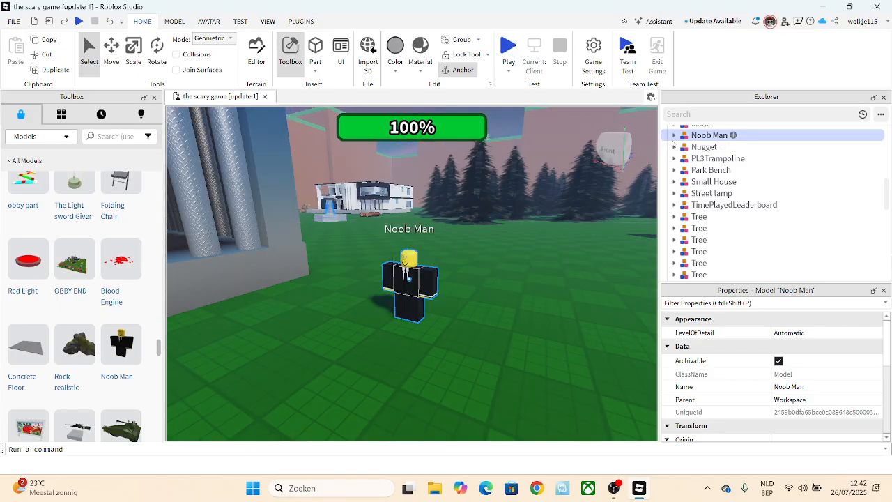
Check the Noob Man model's component parts and delete the model from the map.
{"action": "left_click", "coordinate": [675, 136]}
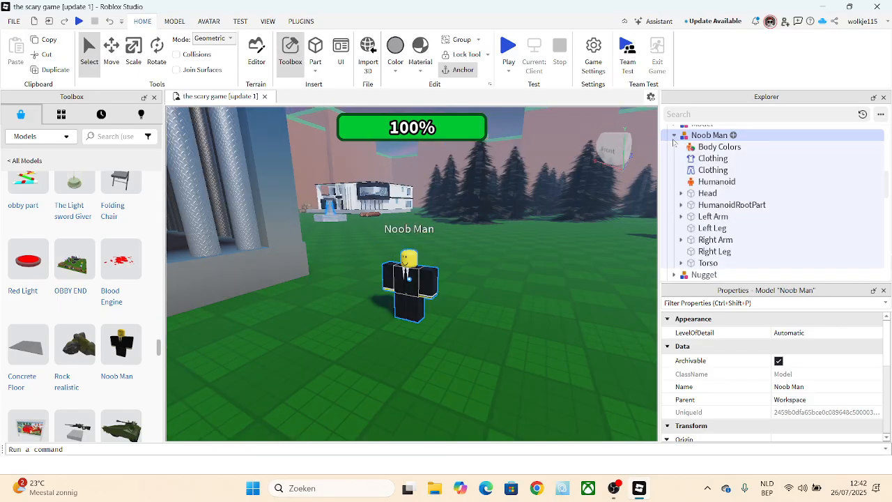
{"action": "left_click", "coordinate": [674, 137]}
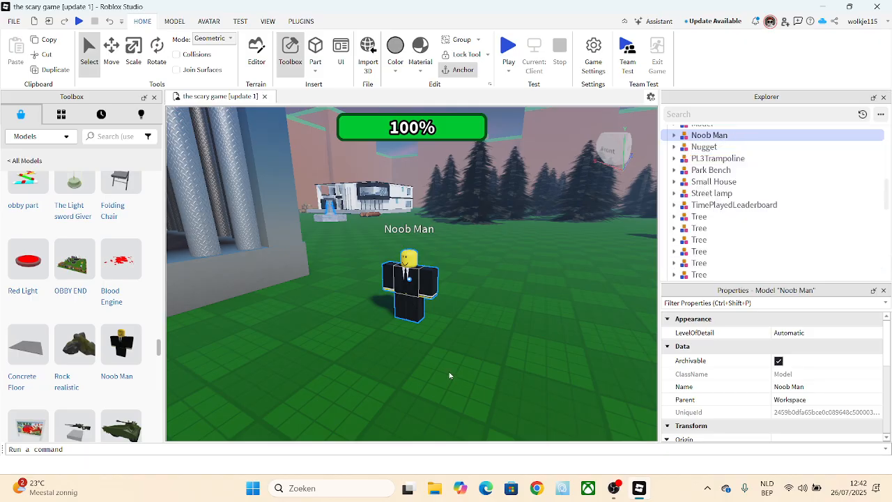
{"action": "right_click", "coordinate": [408, 292]}
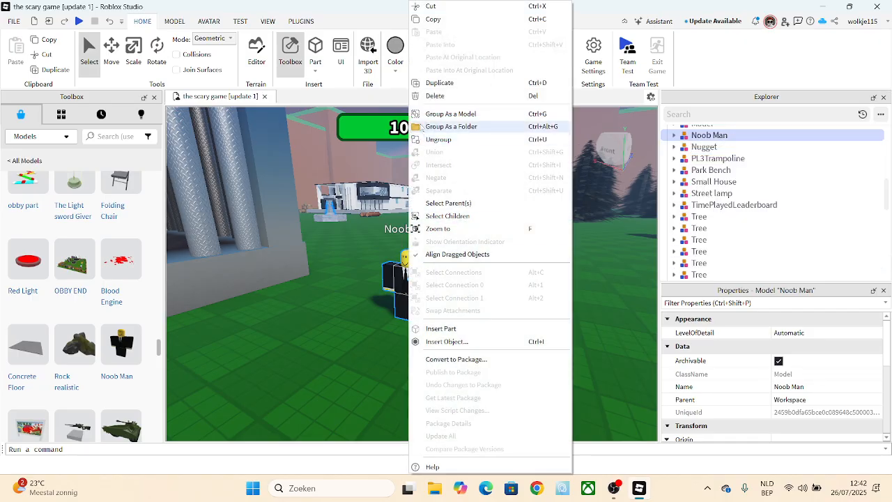
{"action": "left_click", "coordinate": [446, 94]}
{"action": "scroll", "coordinate": [441, 197], "scroll_direction": "up", "scroll_amount": 4}
{"action": "right_click_drag", "start_coordinate": [425, 232], "coordinate": [425, 232]}
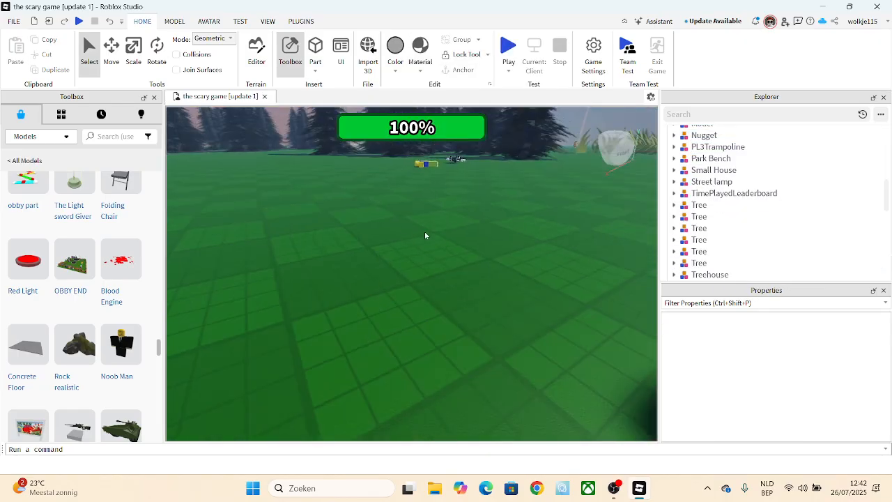
Find the Obby Maze in the model list and insert it on the open grass in front of the cliffs.
{"action": "scroll", "coordinate": [425, 232], "scroll_direction": "down", "scroll_amount": 5}
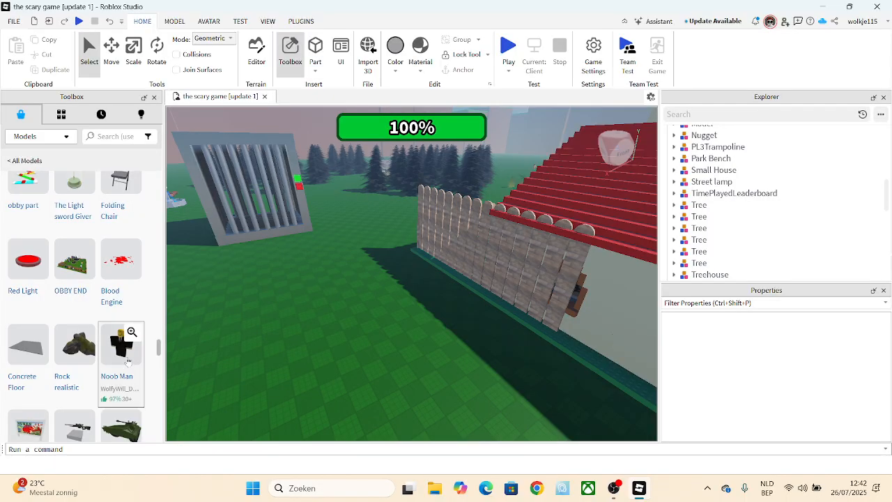
{"action": "scroll", "coordinate": [128, 361], "scroll_direction": "down", "scroll_amount": 3}
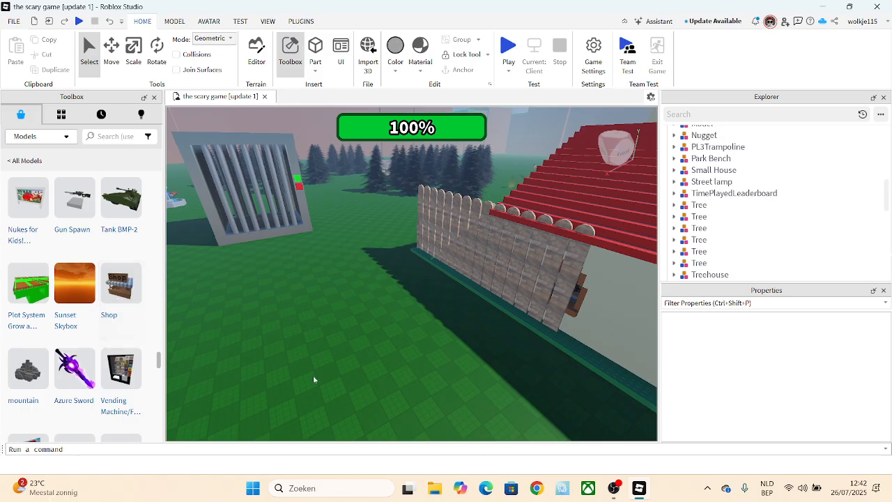
{"action": "right_click_drag", "start_coordinate": [314, 378], "coordinate": [313, 378]}
{"action": "scroll", "coordinate": [313, 378], "scroll_direction": "down", "scroll_amount": 4}
{"action": "right_click_drag", "start_coordinate": [315, 319], "coordinate": [314, 318]}
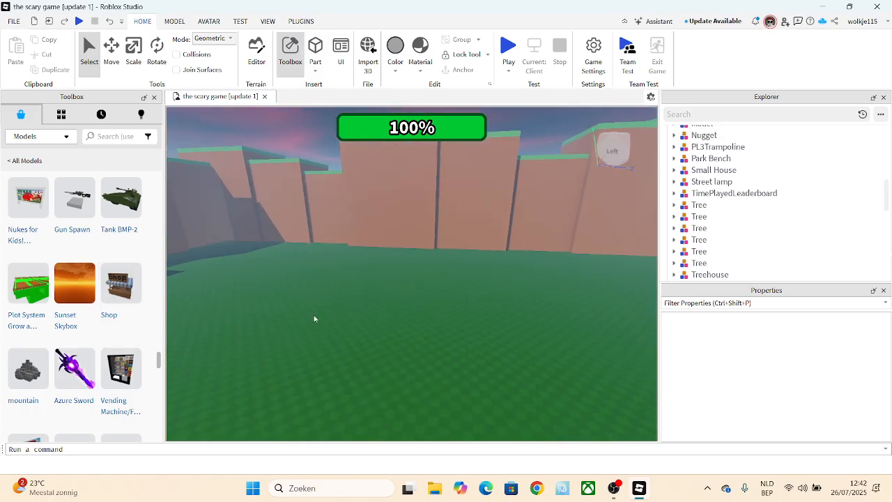
{"action": "scroll", "coordinate": [128, 303], "scroll_direction": "down", "scroll_amount": 4}
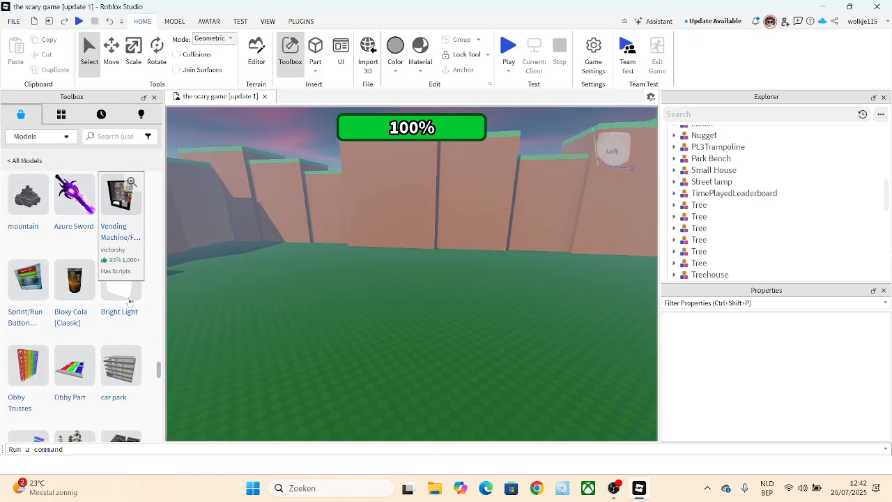
{"action": "scroll", "coordinate": [52, 409], "scroll_direction": "down", "scroll_amount": 4}
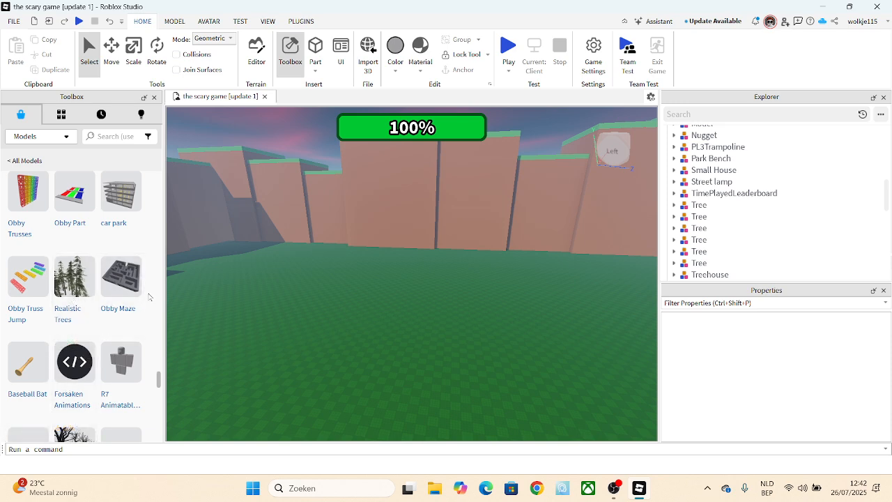
{"action": "left_click", "coordinate": [126, 291]}
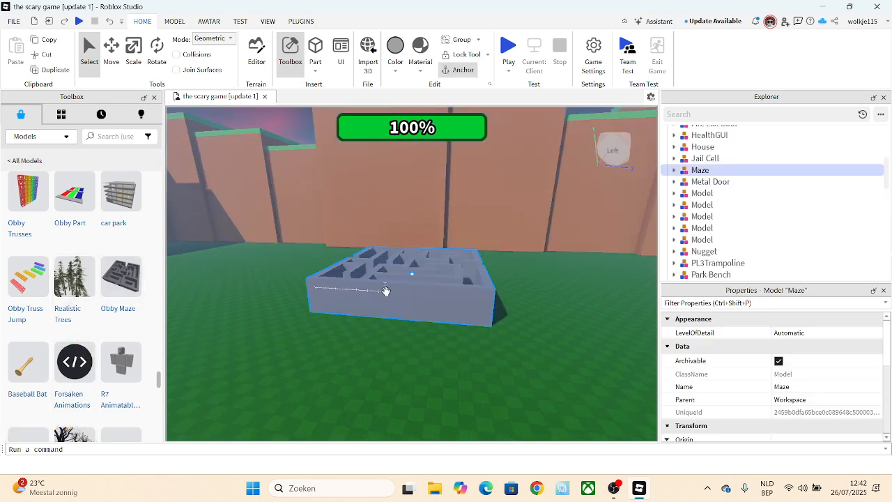
Move the maze across the open grass toward the red-roofed house and deselect it.
{"action": "left_click_drag", "start_coordinate": [386, 292], "coordinate": [270, 354]}
{"action": "right_click_drag", "start_coordinate": [366, 388], "coordinate": [399, 368]}
{"action": "scroll", "coordinate": [357, 384], "scroll_direction": "down", "scroll_amount": 3}
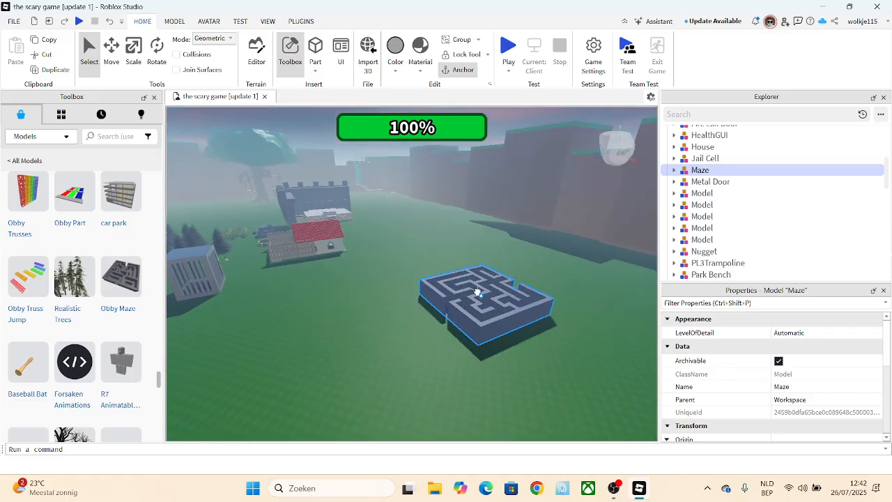
{"action": "left_click_drag", "start_coordinate": [476, 290], "coordinate": [435, 296]}
{"action": "left_click", "coordinate": [434, 352]}
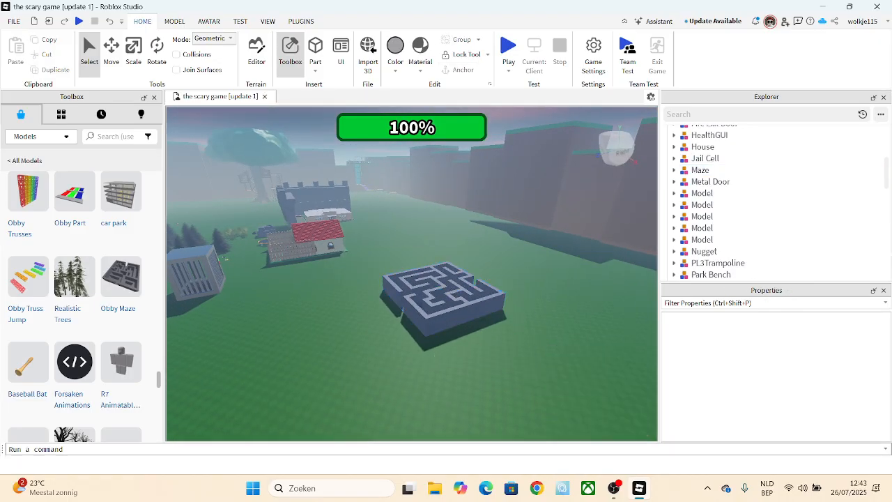
Find the Dead Trees model, insert it by the maze, and move one tree onto the grass beside the maze.
{"action": "scroll", "coordinate": [135, 339], "scroll_direction": "down", "scroll_amount": 3}
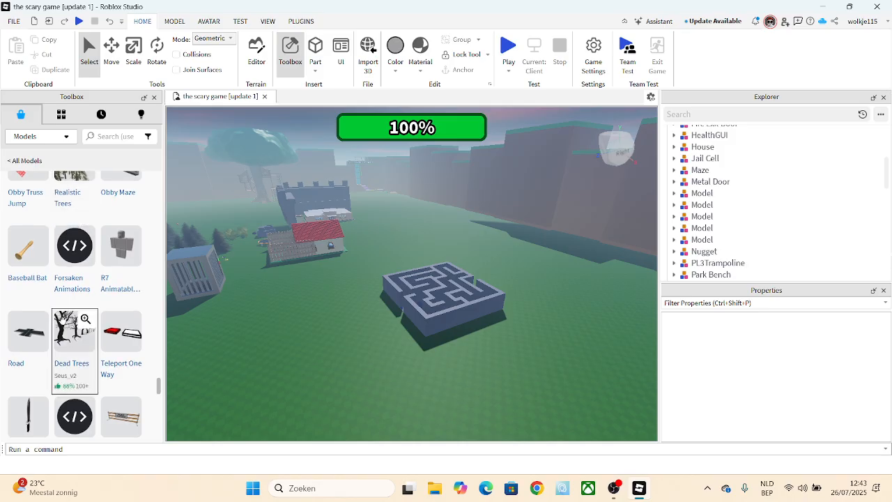
{"action": "scroll", "coordinate": [105, 328], "scroll_direction": "down", "scroll_amount": 2}
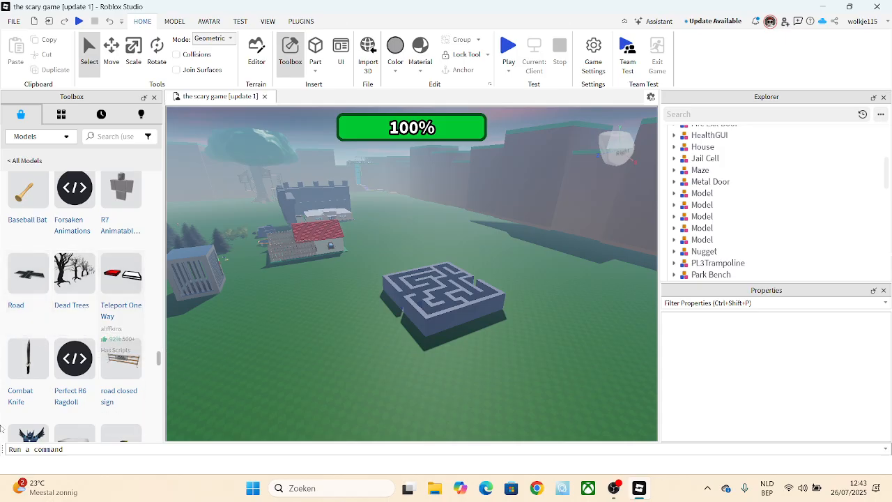
{"action": "left_click_drag", "start_coordinate": [75, 273], "coordinate": [324, 386]}
{"action": "left_click_drag", "start_coordinate": [318, 429], "coordinate": [323, 390]}
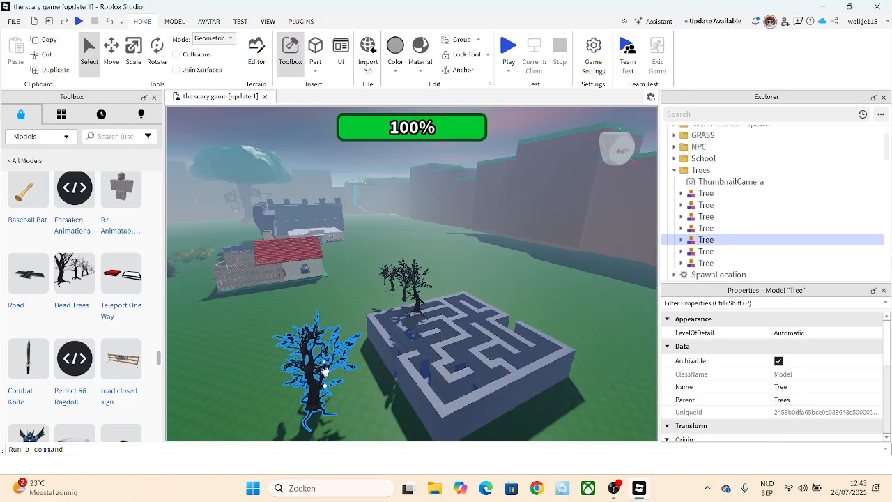
Delete the separated dead tree and the Trees folder containing the remaining dead trees from the map.
{"action": "right_click", "coordinate": [325, 382]}
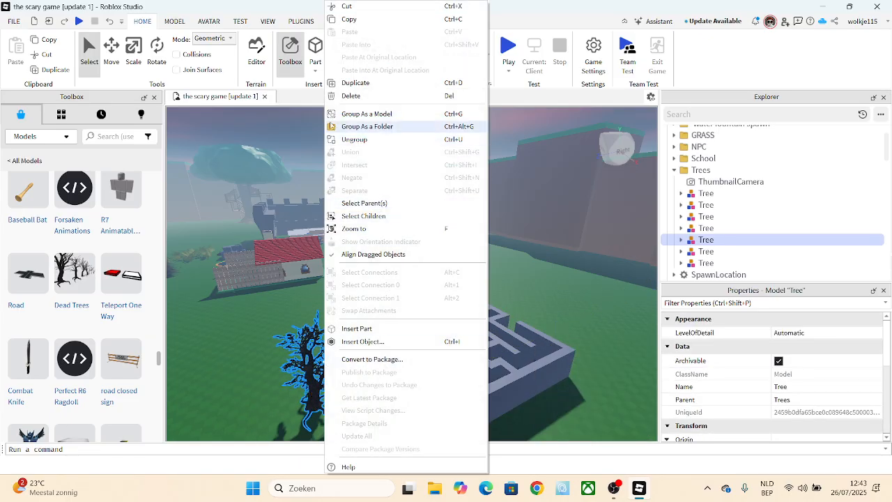
{"action": "left_click", "coordinate": [351, 95]}
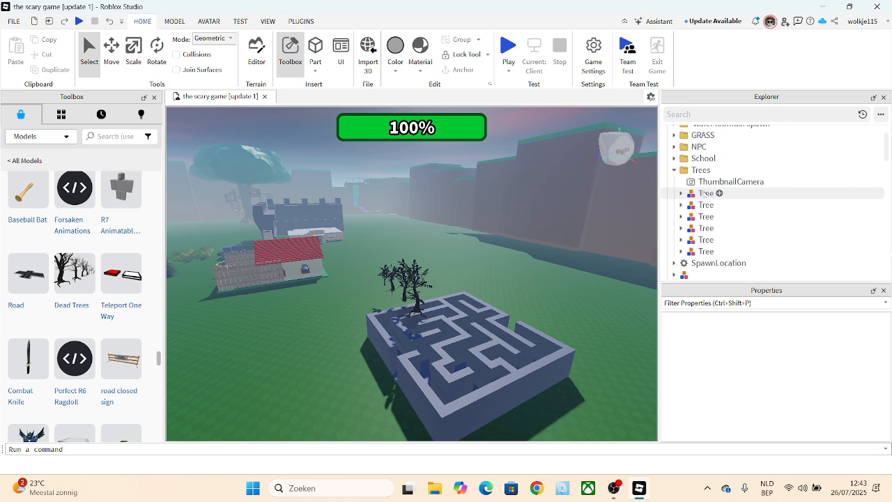
{"action": "left_click", "coordinate": [725, 181]}
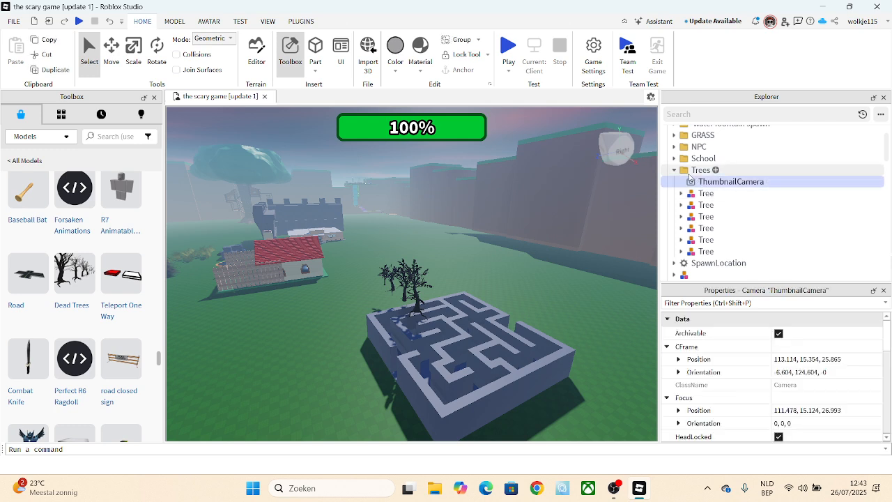
{"action": "left_click", "coordinate": [690, 173]}
{"action": "right_click", "coordinate": [689, 176]}
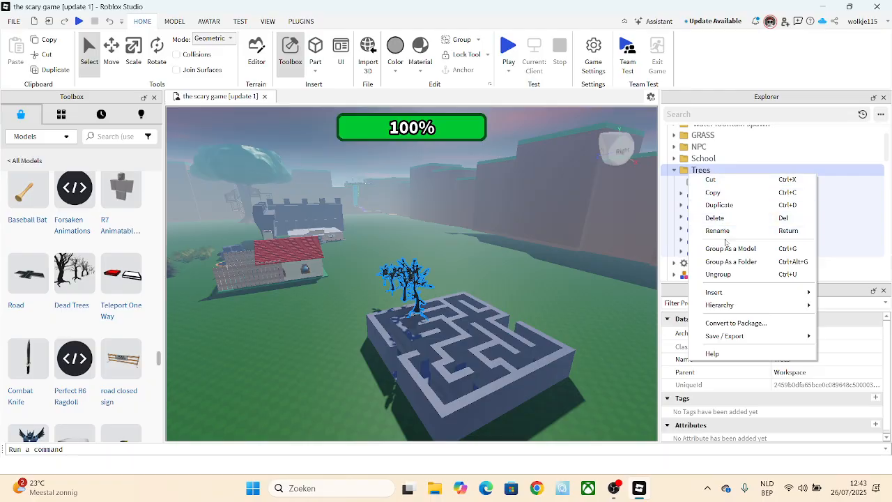
{"action": "left_click", "coordinate": [717, 218]}
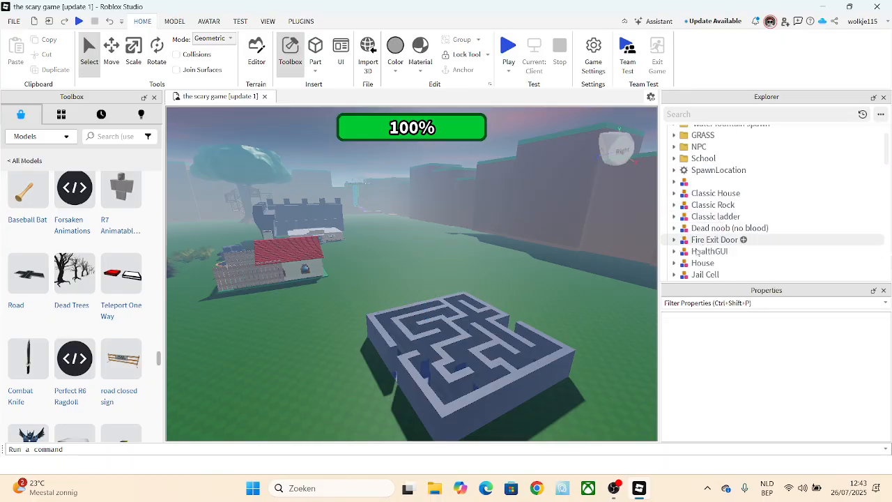
Select the Maze model on the grass in front of the cage and the red-roofed house.
{"action": "right_click_drag", "start_coordinate": [631, 270], "coordinate": [631, 273]}
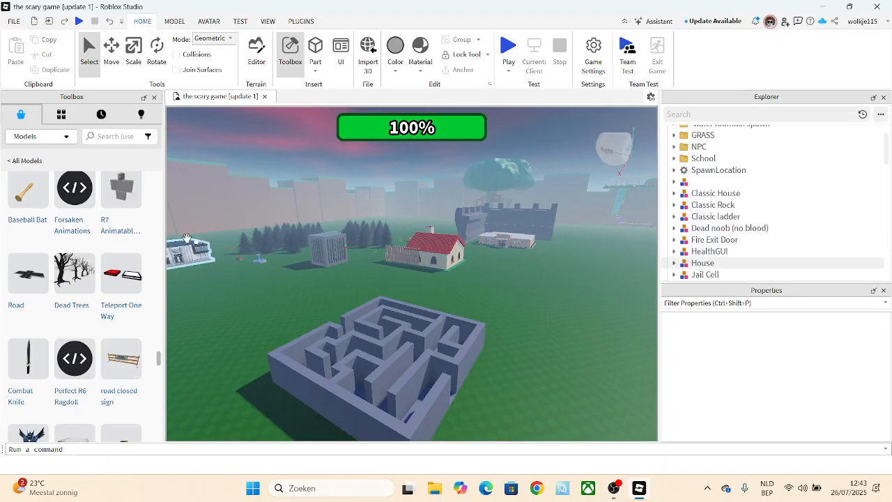
{"action": "left_click", "coordinate": [348, 396]}
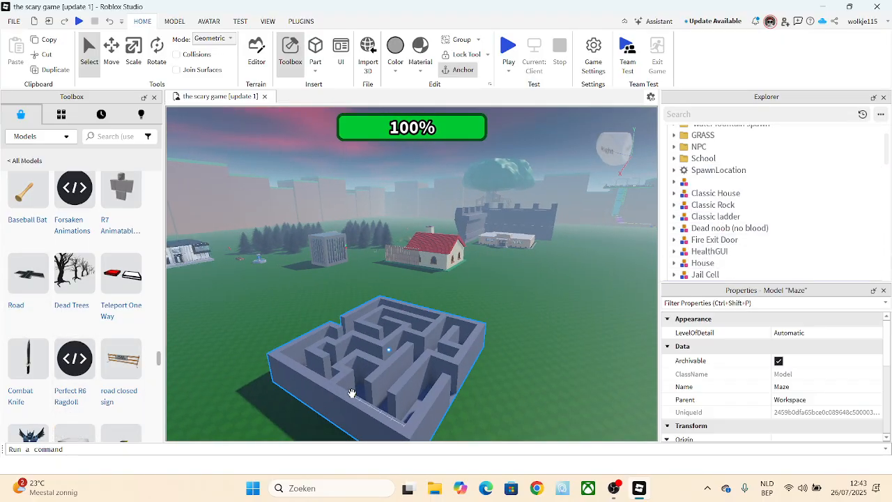
Insert the road closed sign from the model library on the grass in front of the maze entrance.
{"action": "left_click", "coordinate": [242, 370]}
{"action": "scroll", "coordinate": [215, 322], "scroll_direction": "up", "scroll_amount": 5}
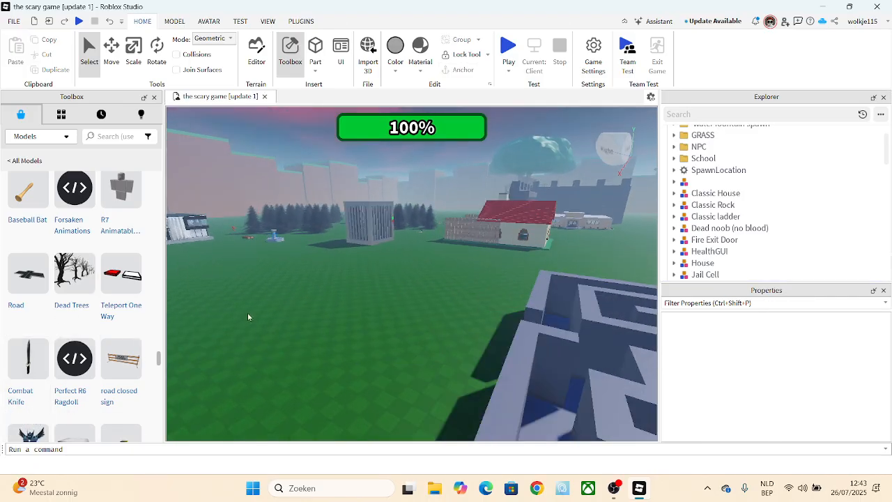
{"action": "right_click_drag", "start_coordinate": [248, 317], "coordinate": [569, 185]}
{"action": "scroll", "coordinate": [600, 261], "scroll_direction": "up", "scroll_amount": 4}
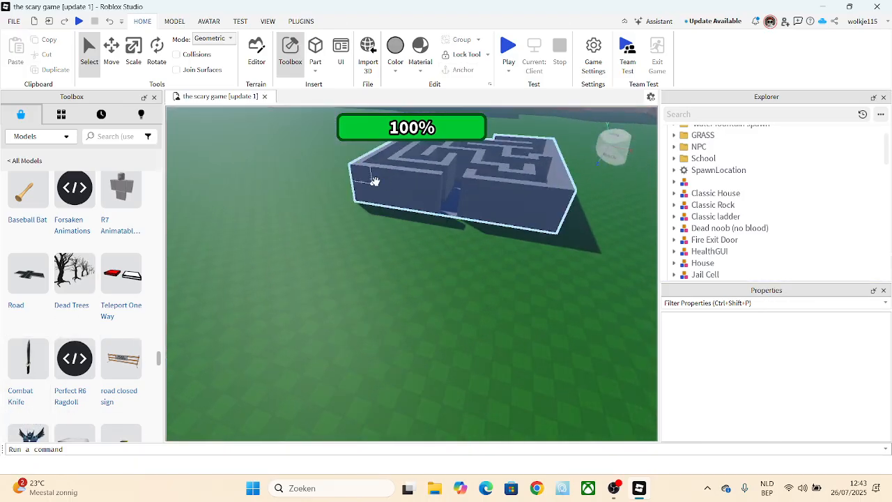
{"action": "scroll", "coordinate": [375, 181], "scroll_direction": "up", "scroll_amount": 3}
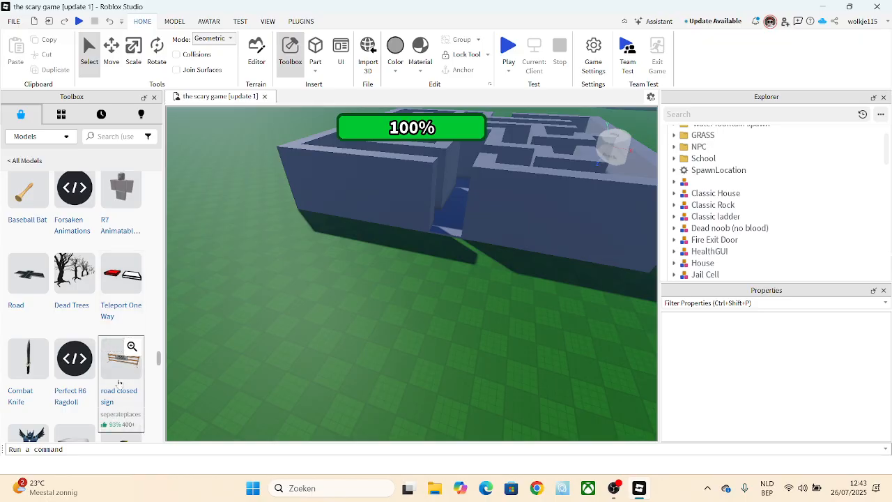
{"action": "left_click_drag", "start_coordinate": [119, 380], "coordinate": [475, 256]}
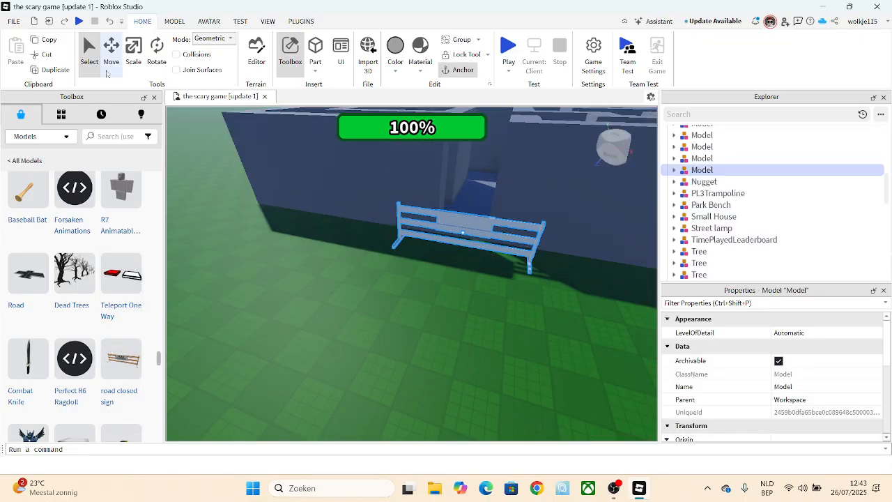
Rotate the road closed sign half a turn about its vertical axis so its text faces away from the maze, keeping it at the entrance.
{"action": "left_click", "coordinate": [168, 70]}
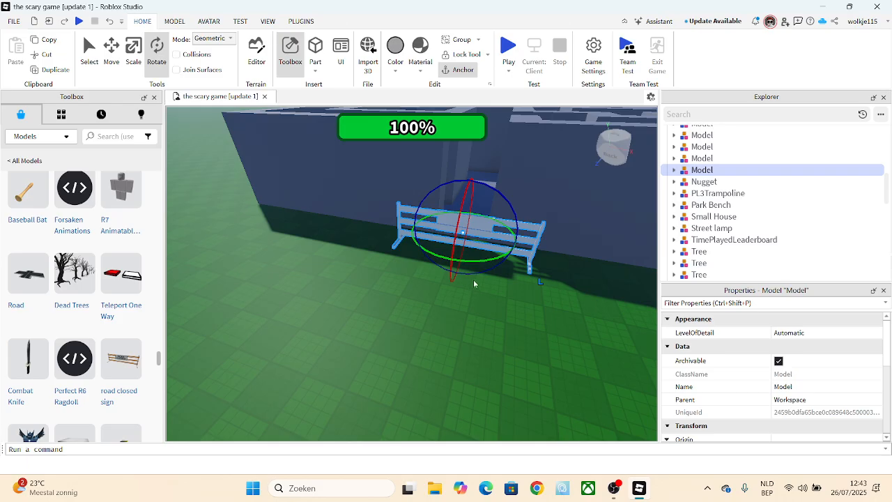
{"action": "left_click_drag", "start_coordinate": [463, 264], "coordinate": [267, 244]}
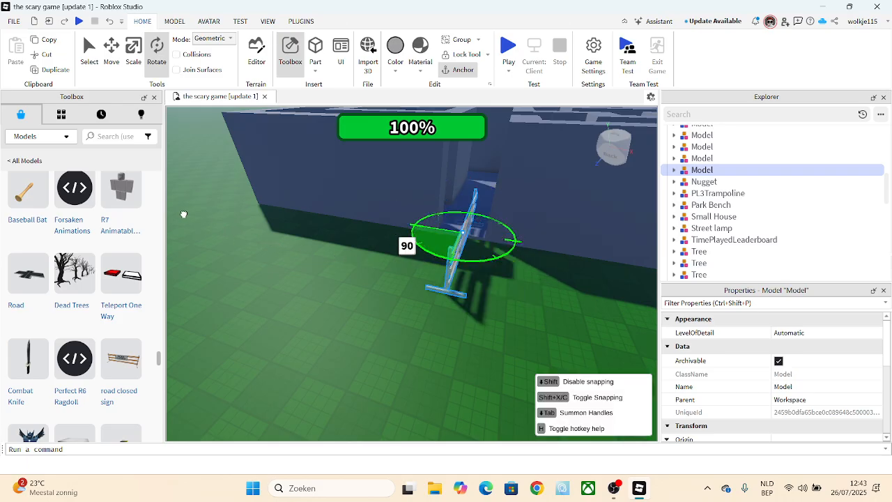
{"action": "left_click_drag", "start_coordinate": [184, 214], "coordinate": [184, 214]}
{"action": "left_click_drag", "start_coordinate": [481, 260], "coordinate": [331, 253]}
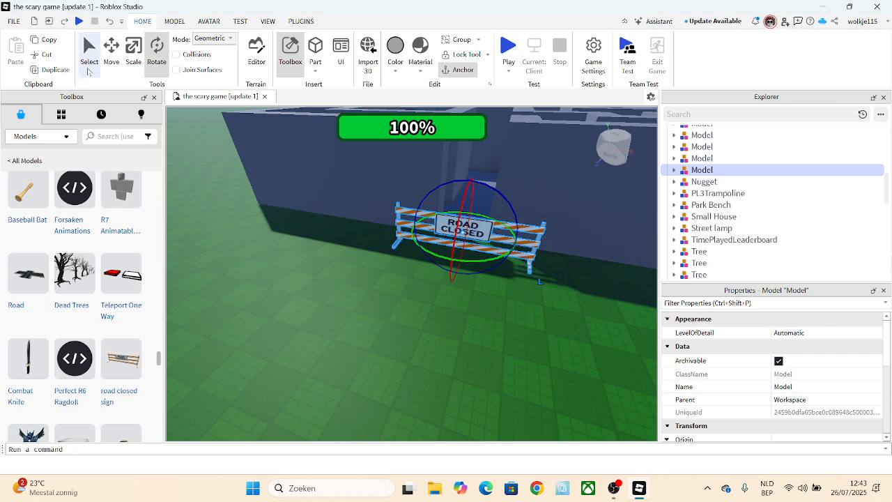
{"action": "left_click", "coordinate": [89, 67]}
{"action": "mouse_move", "coordinate": [467, 239]}
{"action": "left_mouse_down"}
{"action": "mouse_move", "coordinate": [470, 201]}
{"action": "mouse_move", "coordinate": [465, 246]}
{"action": "left_mouse_up"}
{"action": "left_click", "coordinate": [474, 287]}
Browse further through the free model library for more assets that could suit the map around the maze.
{"action": "scroll", "coordinate": [474, 286], "scroll_direction": "down", "scroll_amount": 5}
{"action": "right_click_drag", "start_coordinate": [474, 287], "coordinate": [418, 277]}
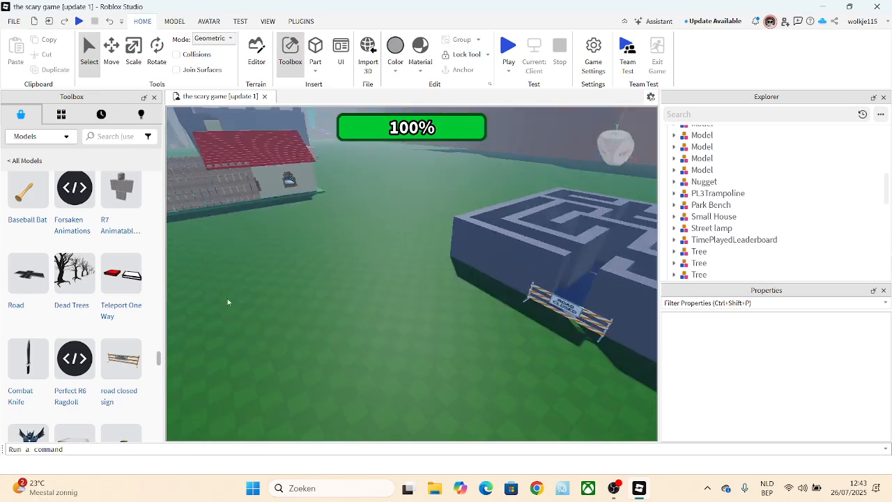
{"action": "scroll", "coordinate": [105, 272], "scroll_direction": "down", "scroll_amount": 3}
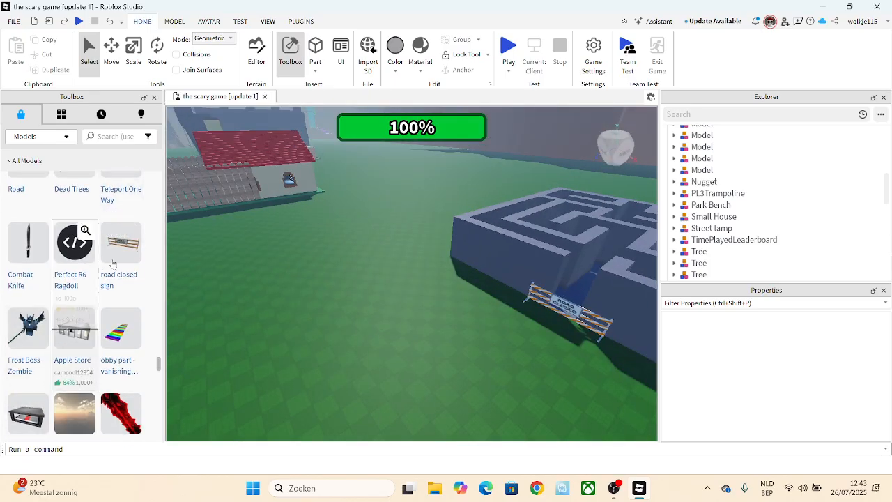
{"action": "scroll", "coordinate": [410, 338], "scroll_direction": "down", "scroll_amount": 4}
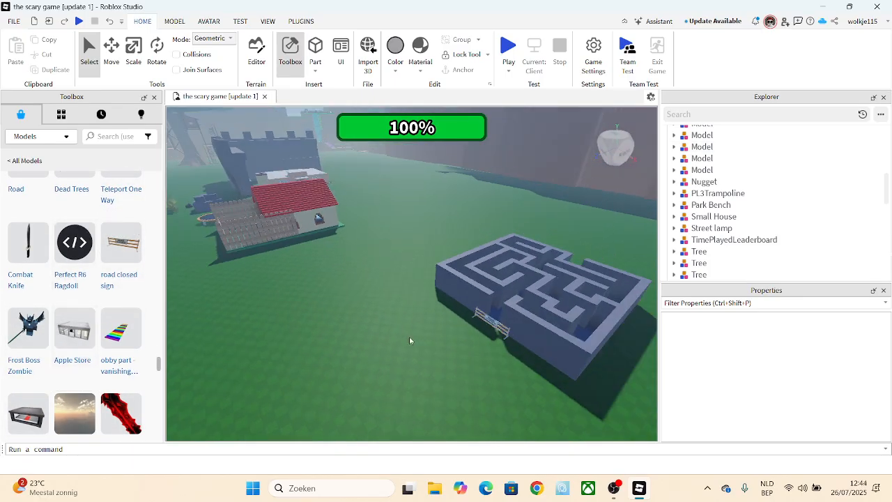
{"action": "right_click_drag", "start_coordinate": [304, 370], "coordinate": [213, 374]}
{"action": "scroll", "coordinate": [75, 377], "scroll_direction": "down", "scroll_amount": 3}
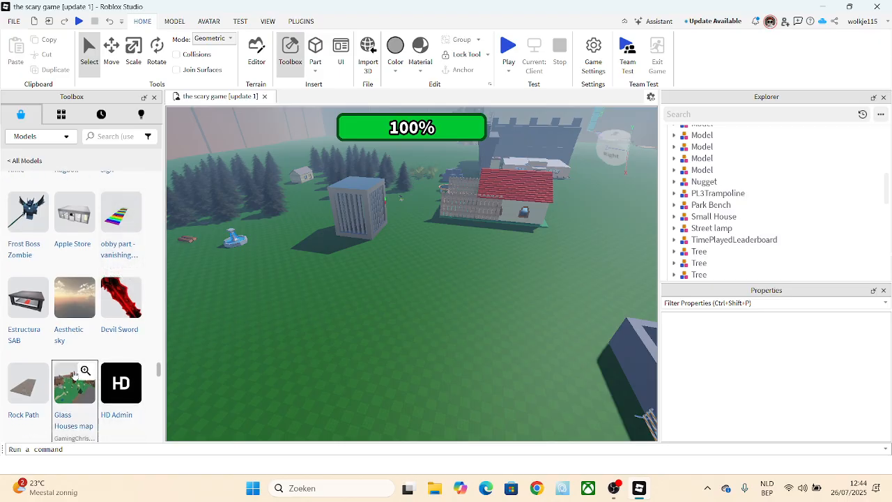
{"action": "right_click_drag", "start_coordinate": [195, 316], "coordinate": [293, 317]}
{"action": "scroll", "coordinate": [103, 317], "scroll_direction": "down", "scroll_amount": 2}
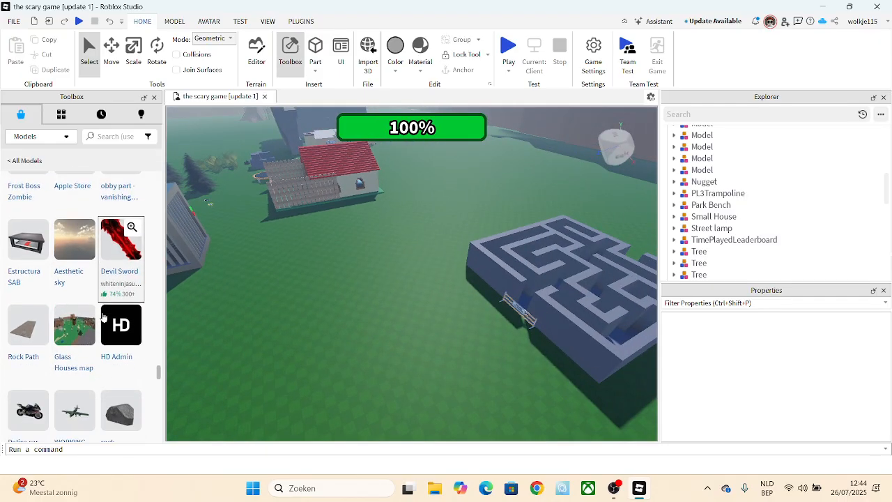
{"action": "scroll", "coordinate": [113, 304], "scroll_direction": "down", "scroll_amount": 8}
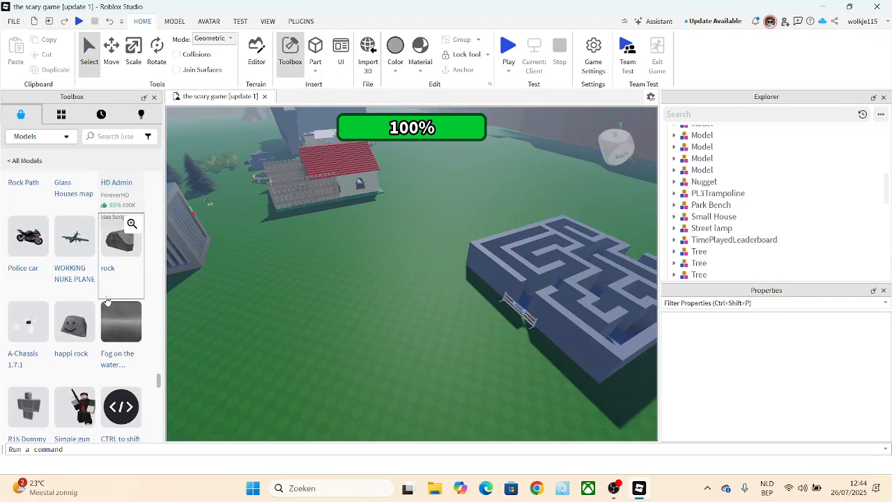
{"action": "scroll", "coordinate": [85, 262], "scroll_direction": "down", "scroll_amount": 5}
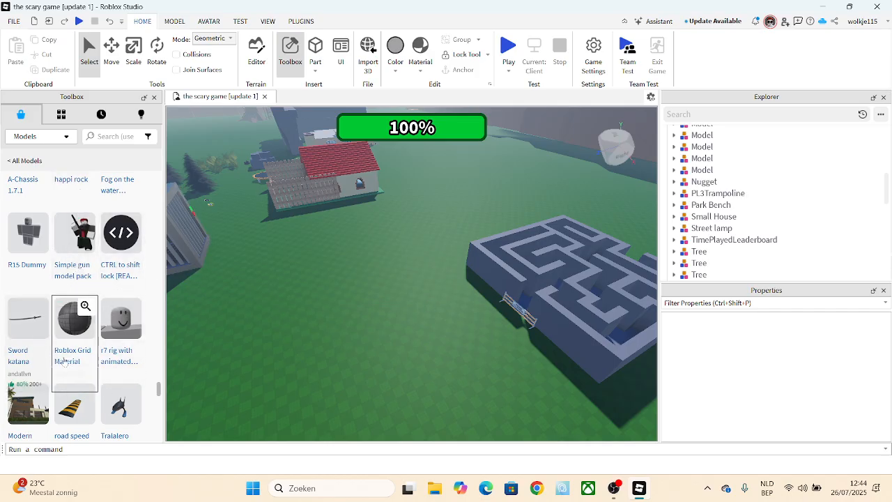
{"action": "right_click_drag", "start_coordinate": [330, 312], "coordinate": [344, 312]}
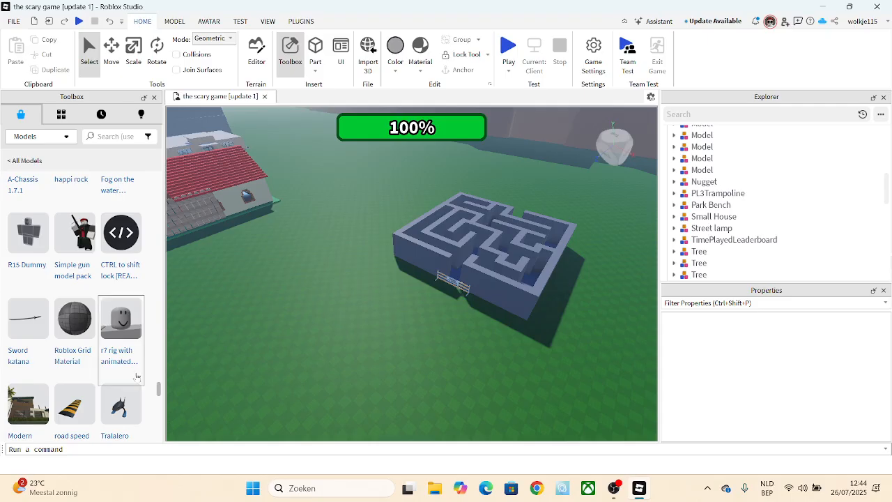
{"action": "scroll", "coordinate": [84, 327], "scroll_direction": "down", "scroll_amount": 2}
{"action": "scroll", "coordinate": [35, 370], "scroll_direction": "down", "scroll_amount": 2}
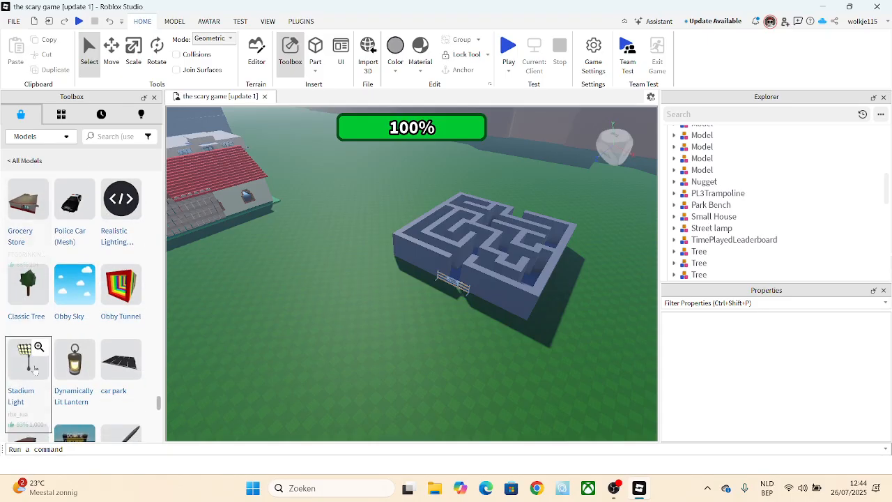
{"action": "scroll", "coordinate": [331, 296], "scroll_direction": "down", "scroll_amount": 2}
{"action": "scroll", "coordinate": [32, 365], "scroll_direction": "down", "scroll_amount": 2}
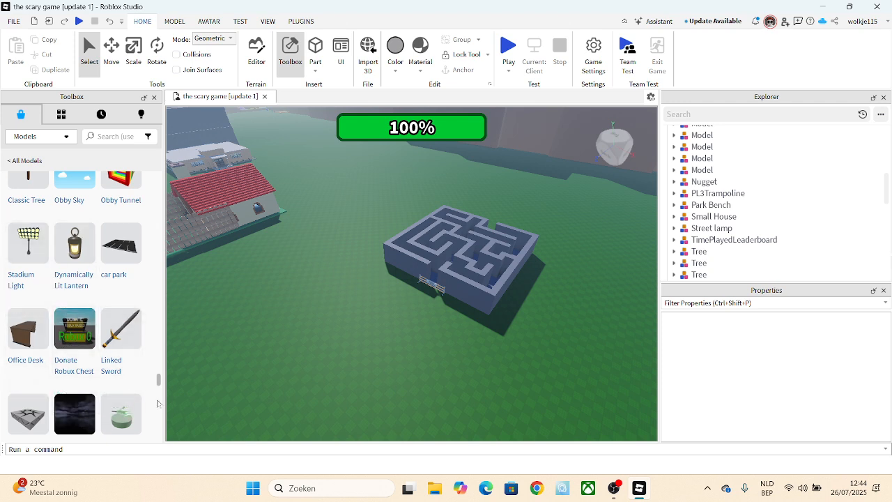
{"action": "scroll", "coordinate": [105, 233], "scroll_direction": "down", "scroll_amount": 4}
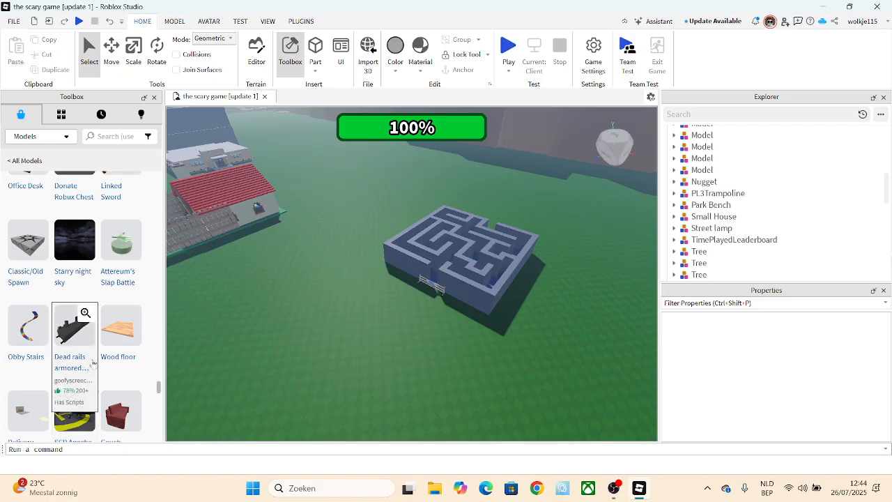
{"action": "scroll", "coordinate": [93, 363], "scroll_direction": "down", "scroll_amount": 3}
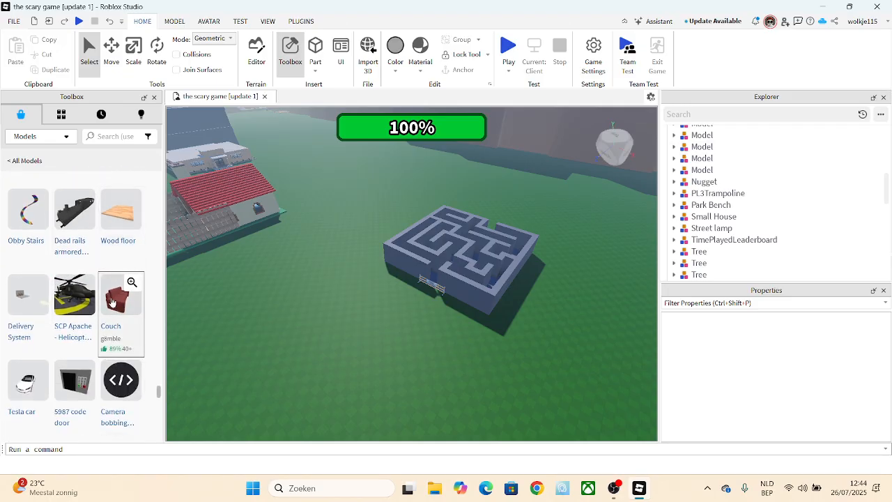
{"action": "scroll", "coordinate": [85, 340], "scroll_direction": "down", "scroll_amount": 3}
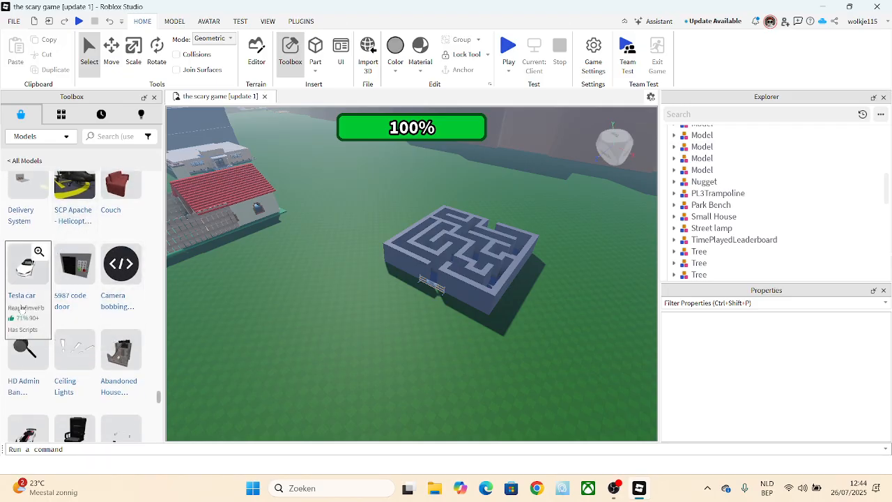
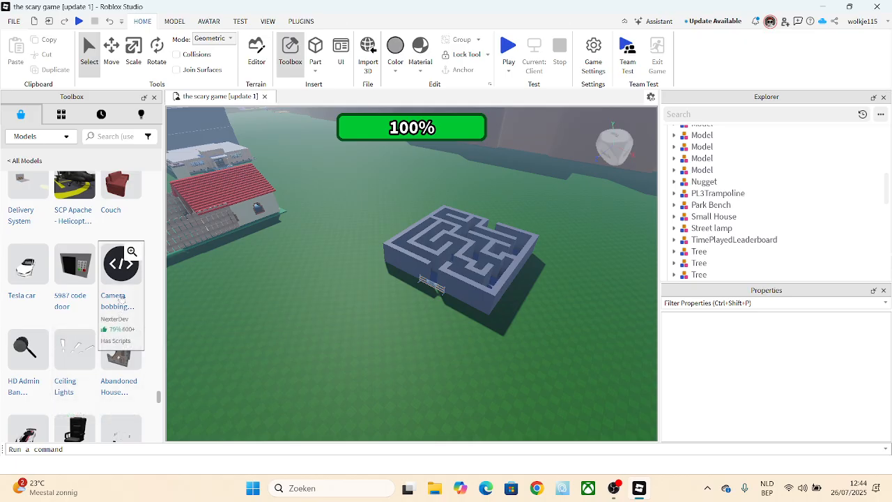
{"action": "scroll", "coordinate": [68, 351], "scroll_direction": "down", "scroll_amount": 2}
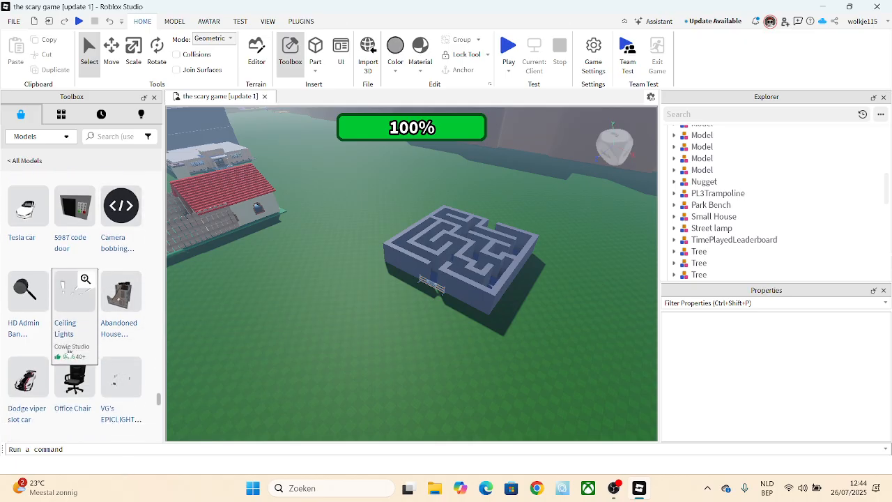
{"action": "scroll", "coordinate": [100, 367], "scroll_direction": "down", "scroll_amount": 4}
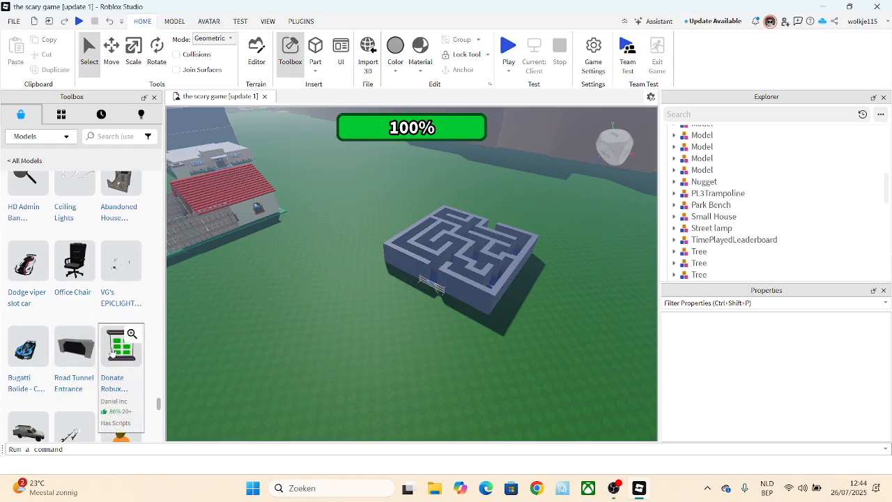
{"action": "scroll", "coordinate": [117, 354], "scroll_direction": "down", "scroll_amount": 4}
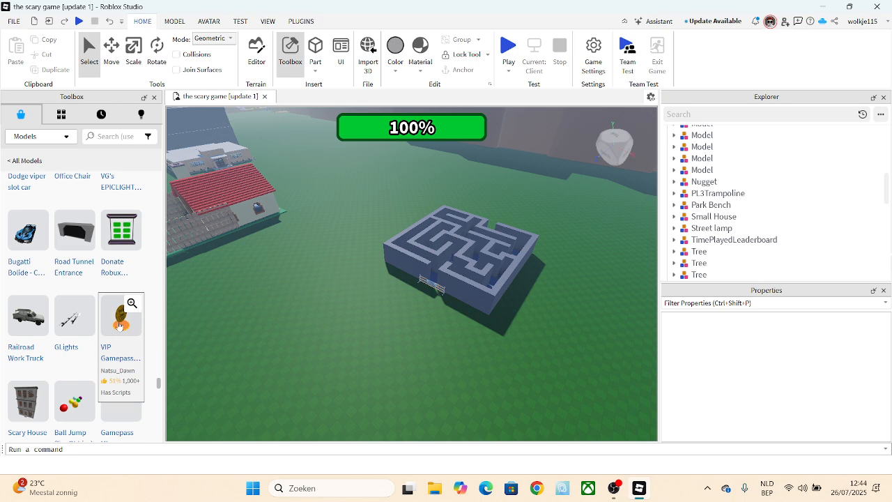
Examine the donations board inside the house by expanding its Donate folder and selecting the TextLabel in the 10 robux model.
{"action": "left_click", "coordinate": [113, 224]}
{"action": "left_click_drag", "start_coordinate": [422, 272], "coordinate": [255, 265]}
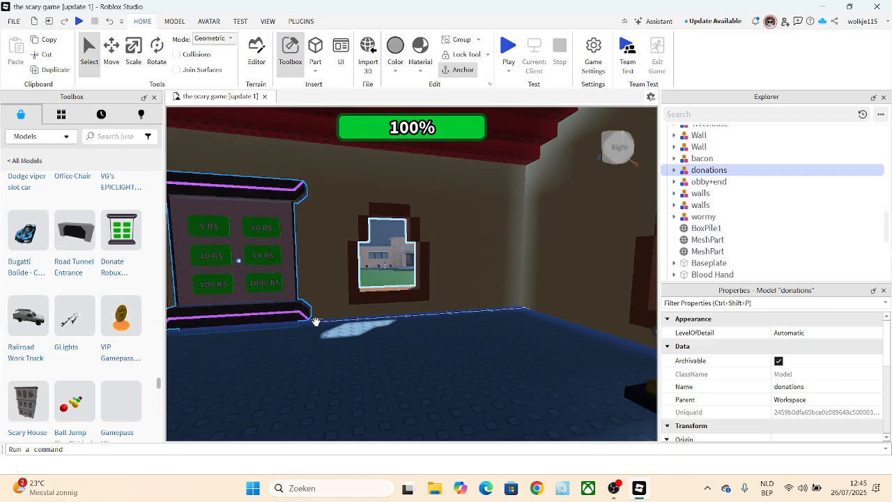
{"action": "left_click", "coordinate": [674, 170]}
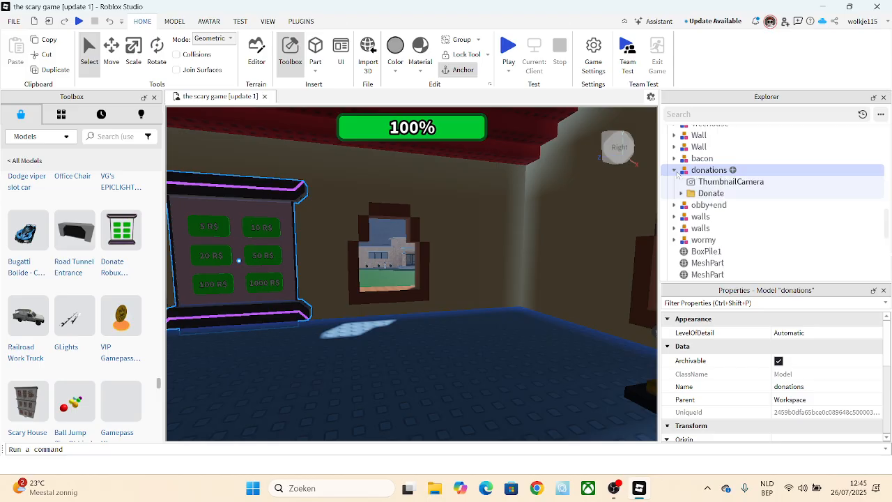
{"action": "left_click", "coordinate": [681, 193]}
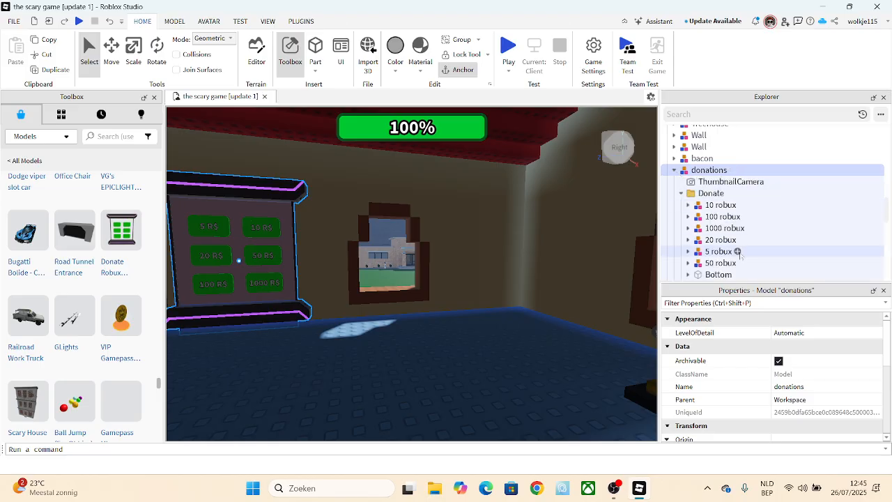
{"action": "left_click", "coordinate": [689, 205]}
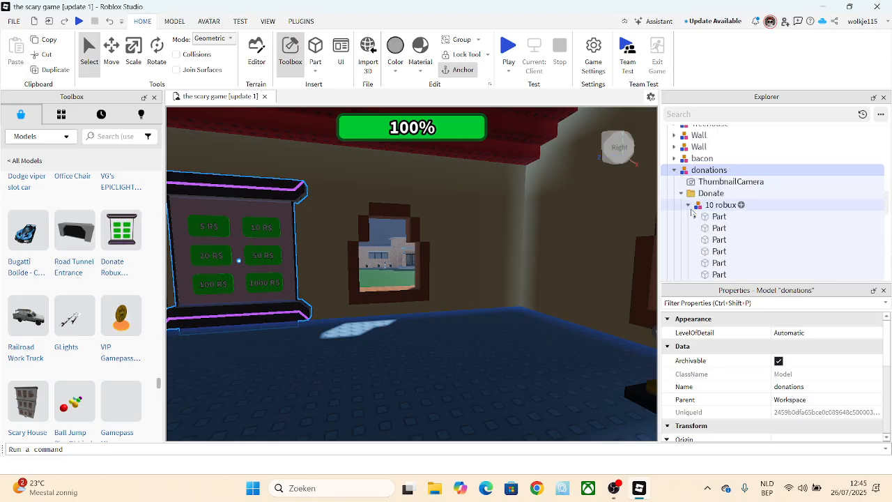
{"action": "scroll", "coordinate": [693, 213], "scroll_direction": "down", "scroll_amount": 2}
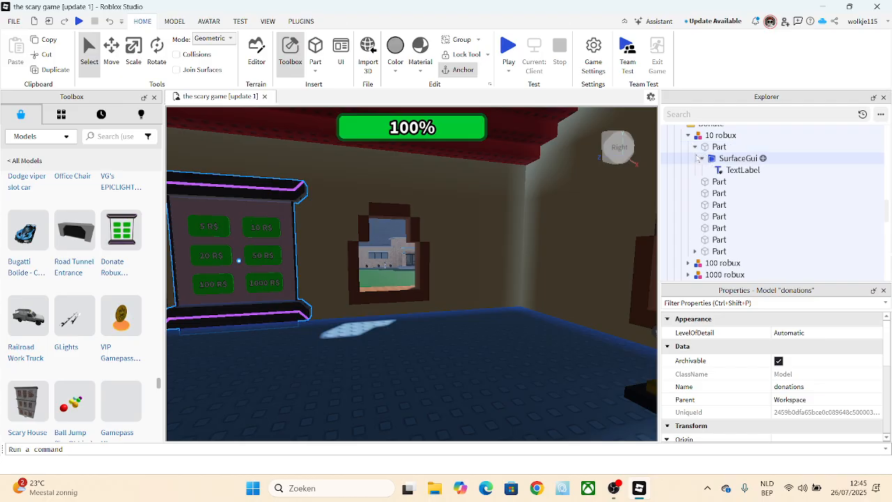
{"action": "left_click", "coordinate": [707, 170]}
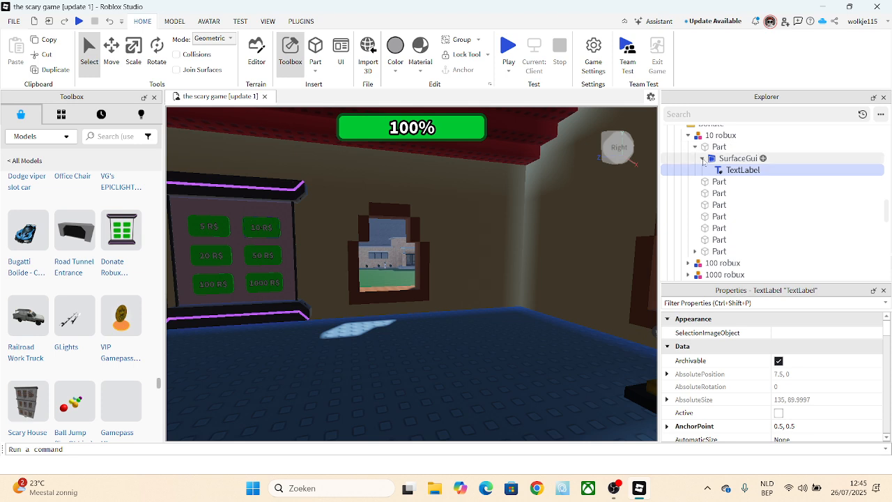
Collapse the 10 robux model, the Donate folder and the donations model in the object hierarchy.
{"action": "left_click", "coordinate": [703, 159]}
{"action": "left_click", "coordinate": [695, 147]}
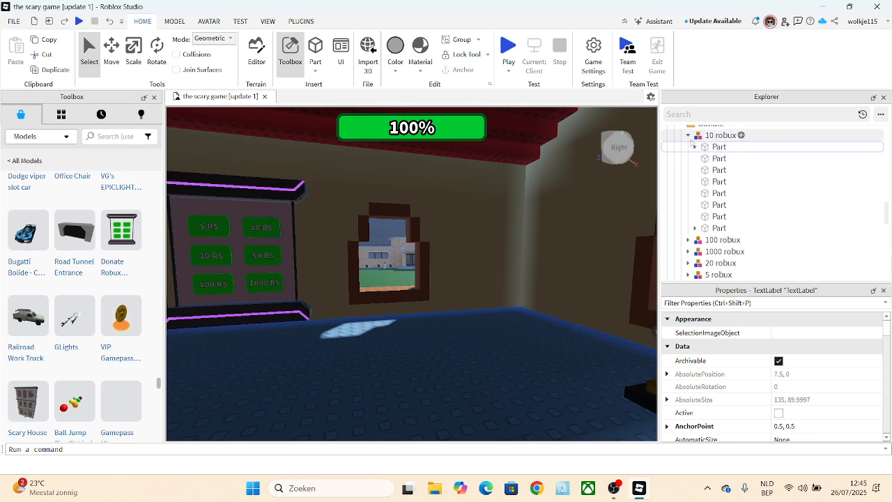
{"action": "left_click", "coordinate": [689, 135]}
{"action": "scroll", "coordinate": [690, 174], "scroll_direction": "up", "scroll_amount": 2}
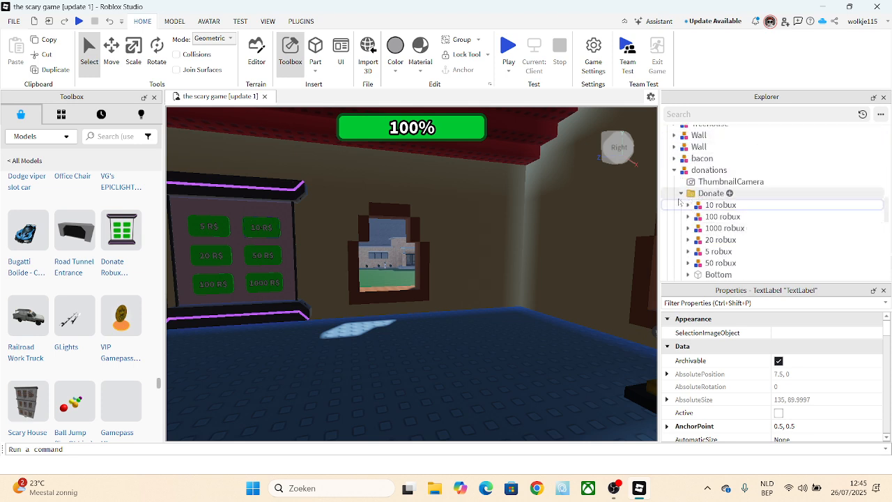
{"action": "left_click", "coordinate": [679, 196]}
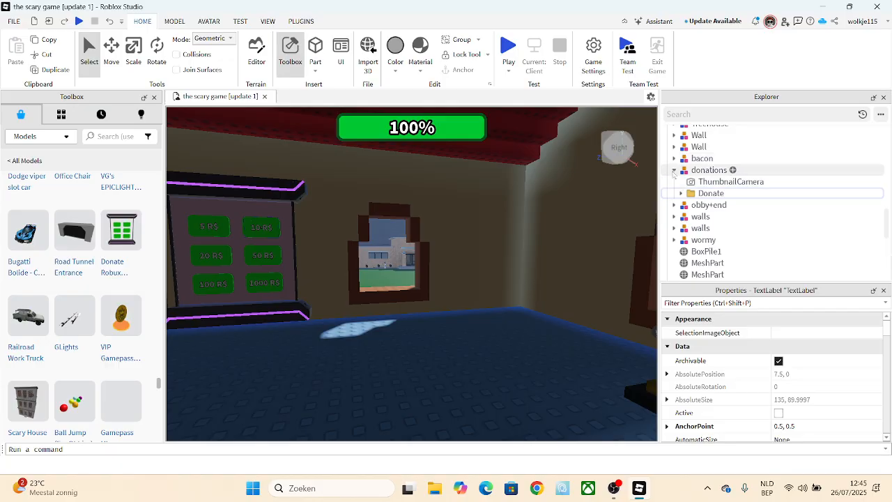
{"action": "left_click", "coordinate": [674, 170]}
{"action": "scroll", "coordinate": [465, 206], "scroll_direction": "up", "scroll_amount": 5}
{"action": "scroll", "coordinate": [463, 207], "scroll_direction": "up", "scroll_amount": 5}
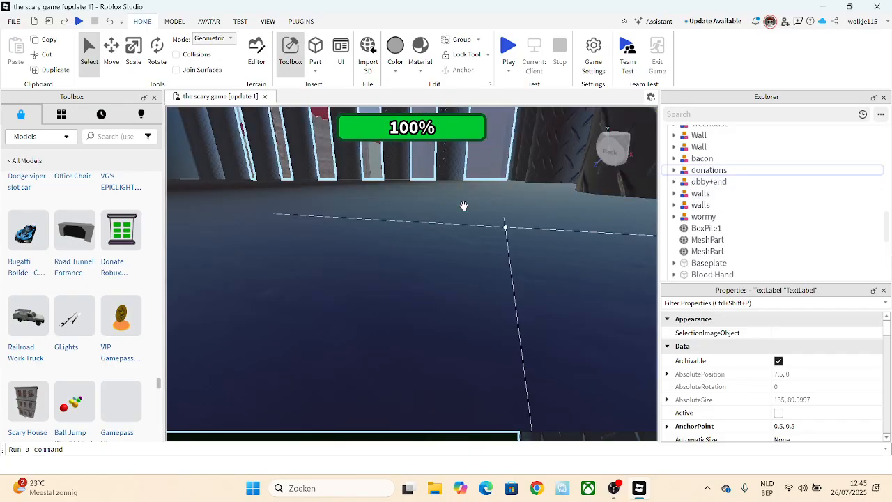
{"action": "scroll", "coordinate": [463, 206], "scroll_direction": "down", "scroll_amount": 10}
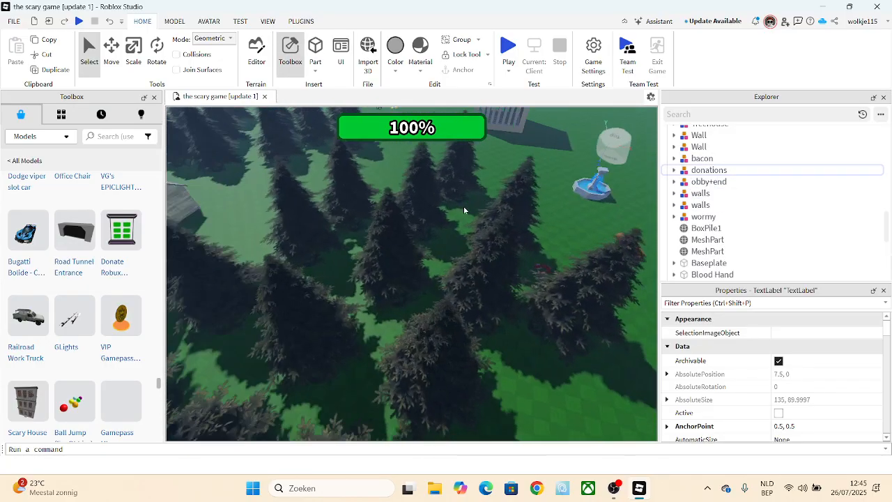
Locate the donations house on the map by selecting the donations model in the object hierarchy, then clear the selection.
{"action": "middle_click_drag", "start_coordinate": [463, 206], "coordinate": [510, 255]}
{"action": "right_click_drag", "start_coordinate": [510, 254], "coordinate": [510, 230]}
{"action": "scroll", "coordinate": [478, 268], "scroll_direction": "up", "scroll_amount": 8}
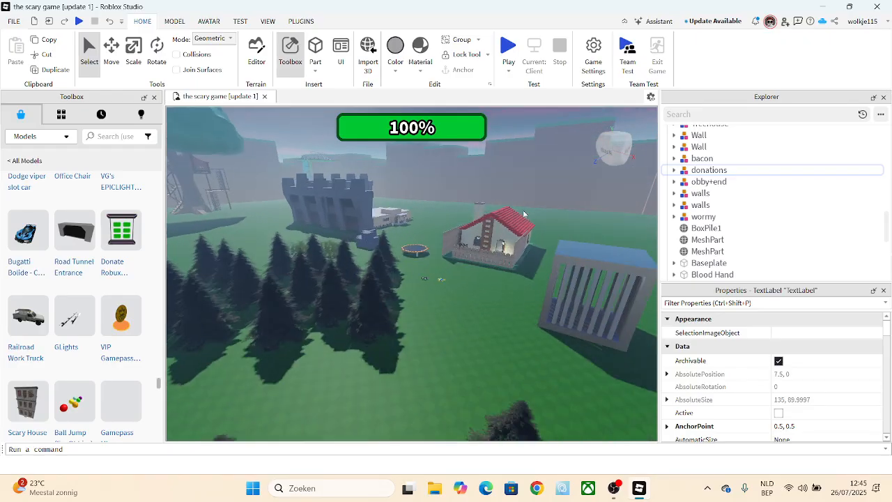
{"action": "scroll", "coordinate": [478, 269], "scroll_direction": "up", "scroll_amount": 5}
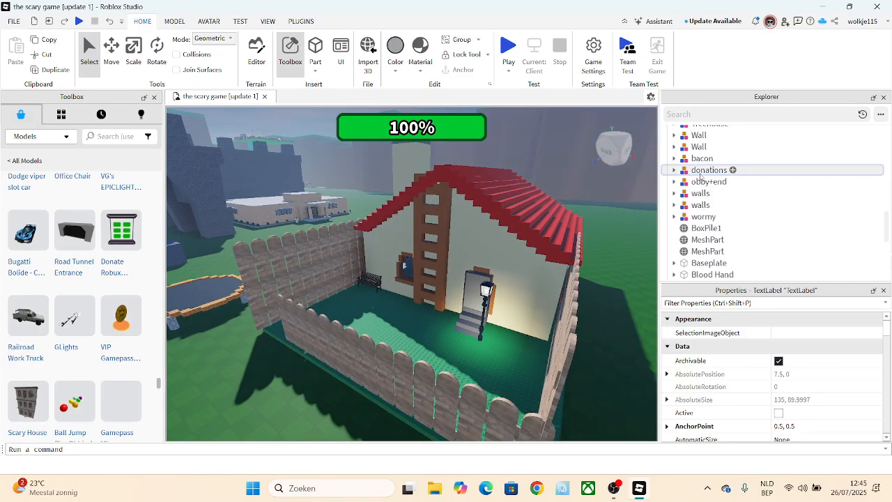
{"action": "left_click", "coordinate": [701, 171]}
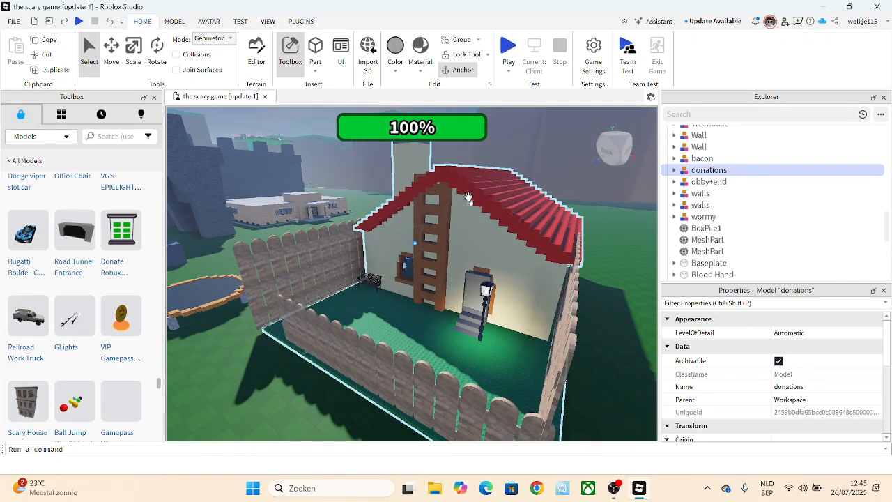
{"action": "scroll", "coordinate": [499, 198], "scroll_direction": "down", "scroll_amount": 5}
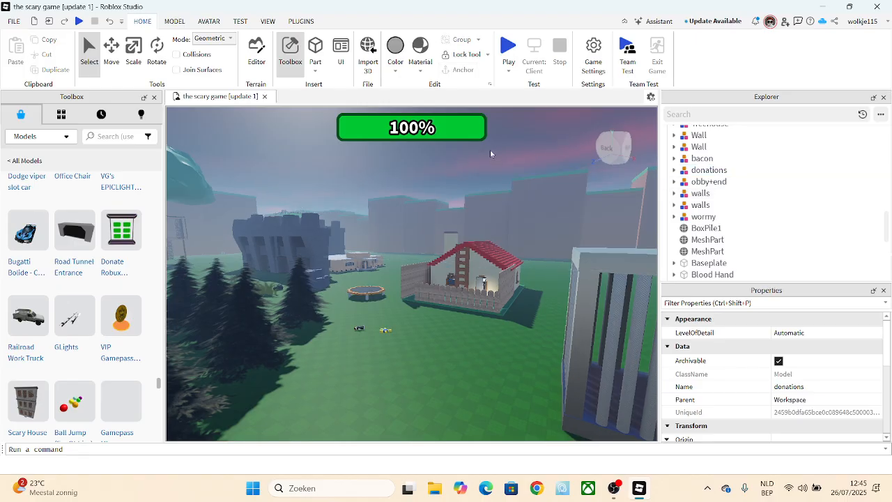
{"action": "left_click", "coordinate": [490, 150]}
Insert the Wood Crates model from the library and place it on the ground in front of the castle wall.
{"action": "right_click_drag", "start_coordinate": [490, 150], "coordinate": [253, 263]}
{"action": "scroll", "coordinate": [73, 237], "scroll_direction": "down", "scroll_amount": 3}
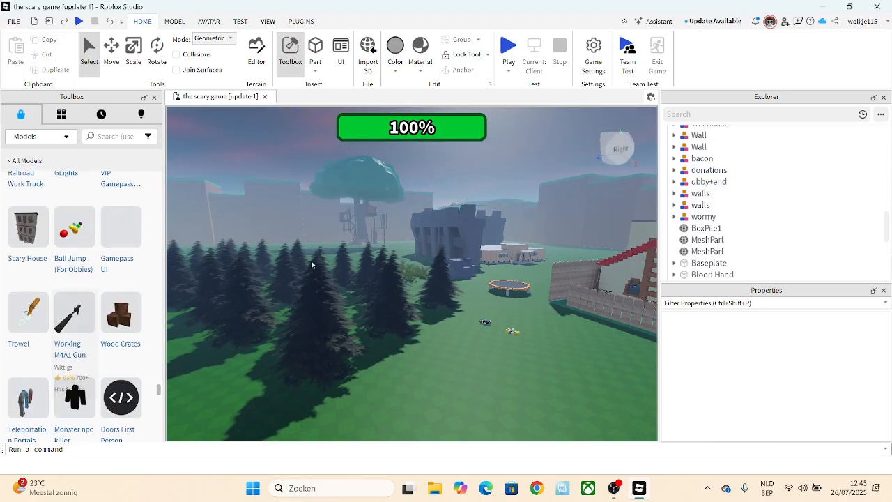
{"action": "scroll", "coordinate": [303, 212], "scroll_direction": "up", "scroll_amount": 3}
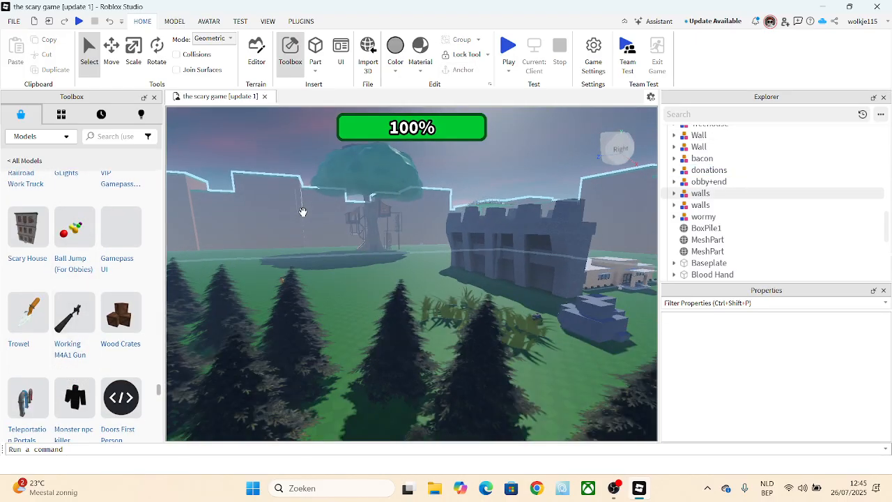
{"action": "scroll", "coordinate": [516, 273], "scroll_direction": "up", "scroll_amount": 5}
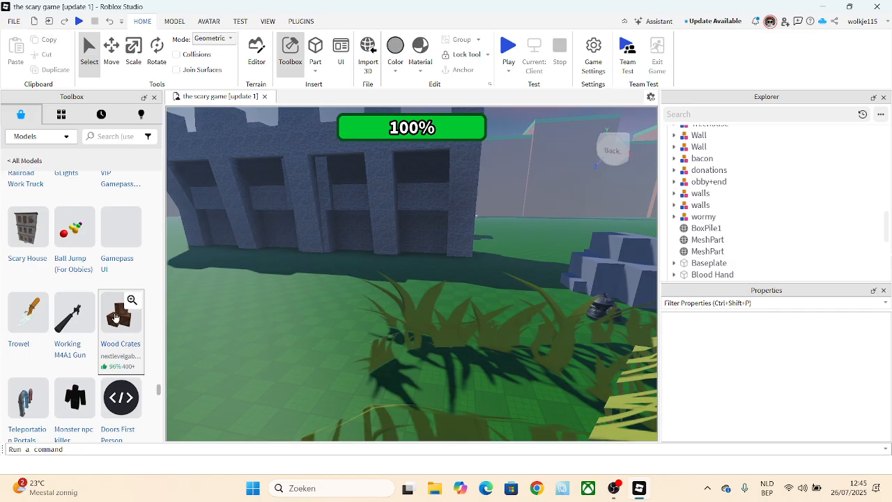
{"action": "left_click", "coordinate": [116, 317]}
{"action": "right_click", "coordinate": [537, 342]}
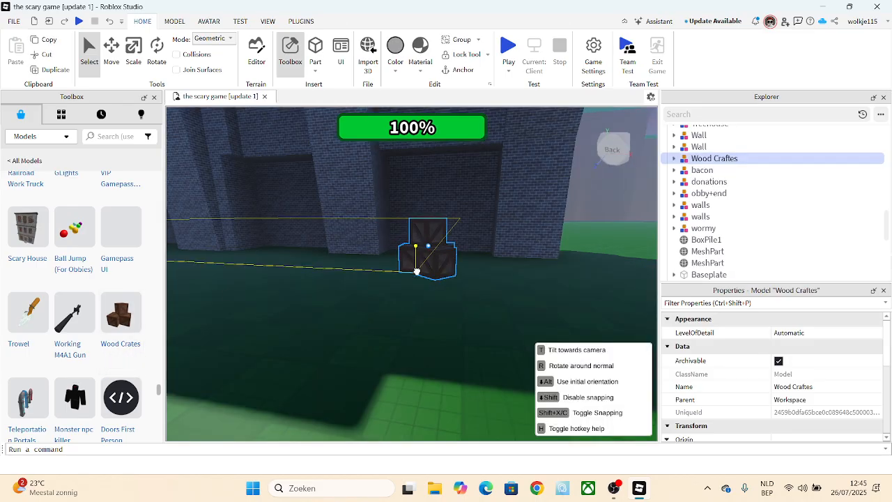
{"action": "left_click", "coordinate": [444, 353]}
{"action": "left_click", "coordinate": [444, 353]}
{"action": "right_click_drag", "start_coordinate": [444, 353], "coordinate": [446, 354]}
Browse further through the free model library for assets while surveying the forest and the open grass area.
{"action": "scroll", "coordinate": [447, 353], "scroll_direction": "down", "scroll_amount": 10}
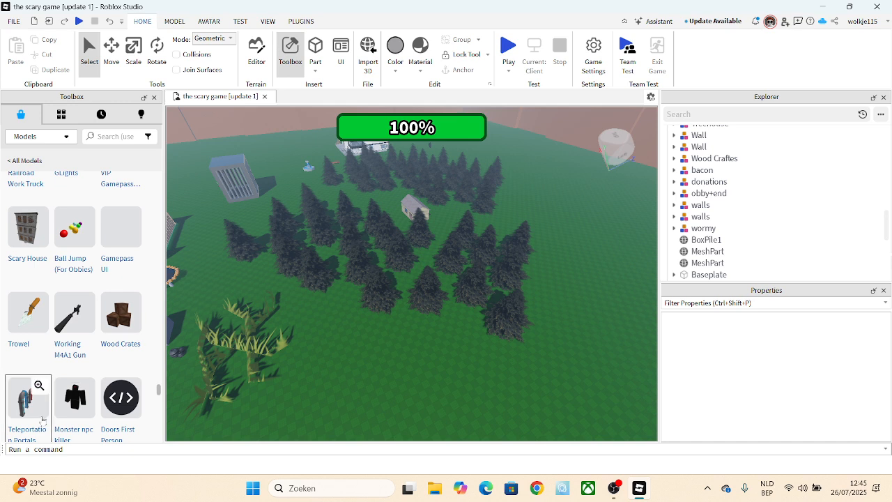
{"action": "scroll", "coordinate": [42, 279], "scroll_direction": "down", "scroll_amount": 2}
{"action": "scroll", "coordinate": [77, 231], "scroll_direction": "down", "scroll_amount": 2}
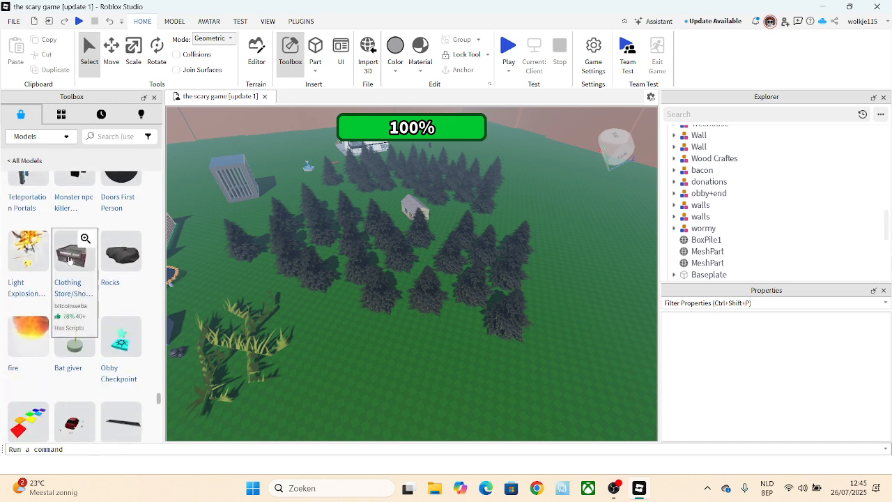
{"action": "scroll", "coordinate": [74, 334], "scroll_direction": "down", "scroll_amount": 2}
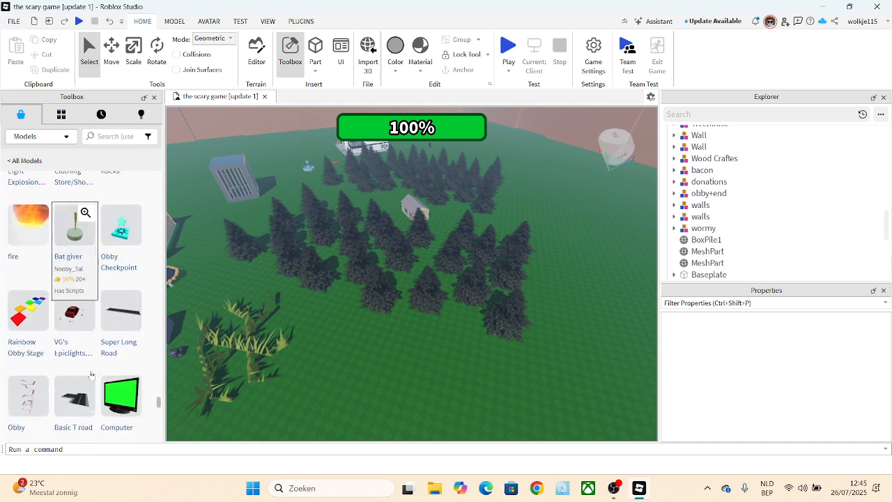
{"action": "scroll", "coordinate": [91, 376], "scroll_direction": "down", "scroll_amount": 2}
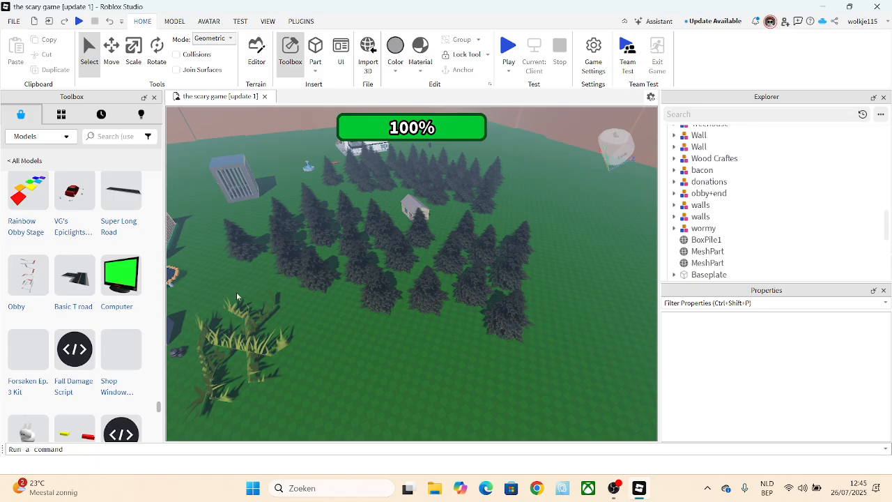
{"action": "scroll", "coordinate": [237, 293], "scroll_direction": "up", "scroll_amount": 5}
{"action": "scroll", "coordinate": [229, 297], "scroll_direction": "up", "scroll_amount": 2}
{"action": "scroll", "coordinate": [227, 297], "scroll_direction": "down", "scroll_amount": 4}
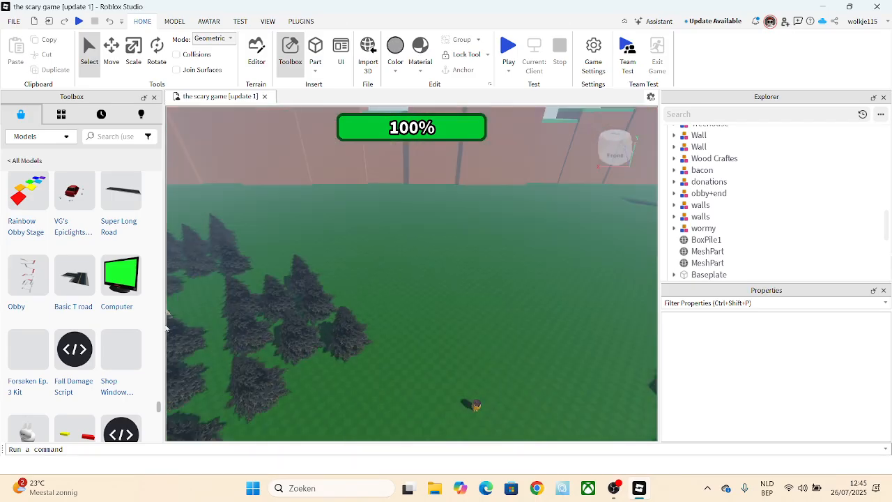
{"action": "scroll", "coordinate": [86, 341], "scroll_direction": "down", "scroll_amount": 2}
{"action": "scroll", "coordinate": [412, 304], "scroll_direction": "down", "scroll_amount": 5}
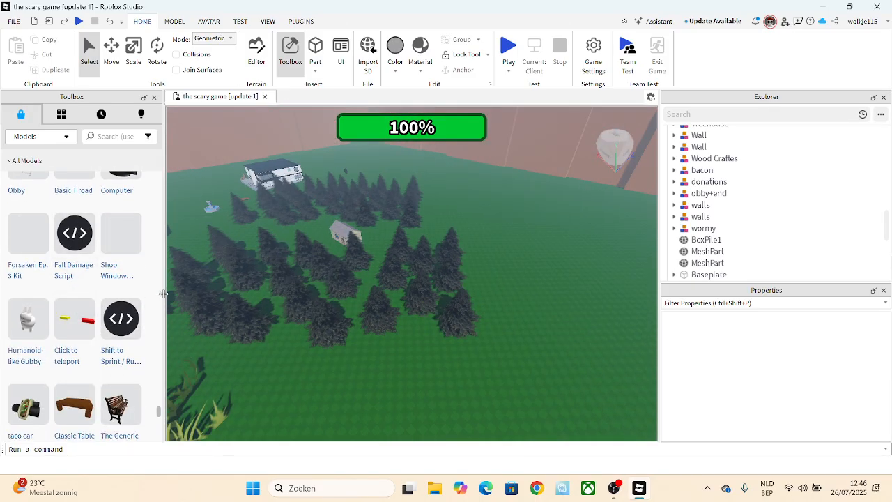
{"action": "scroll", "coordinate": [121, 300], "scroll_direction": "down", "scroll_amount": 2}
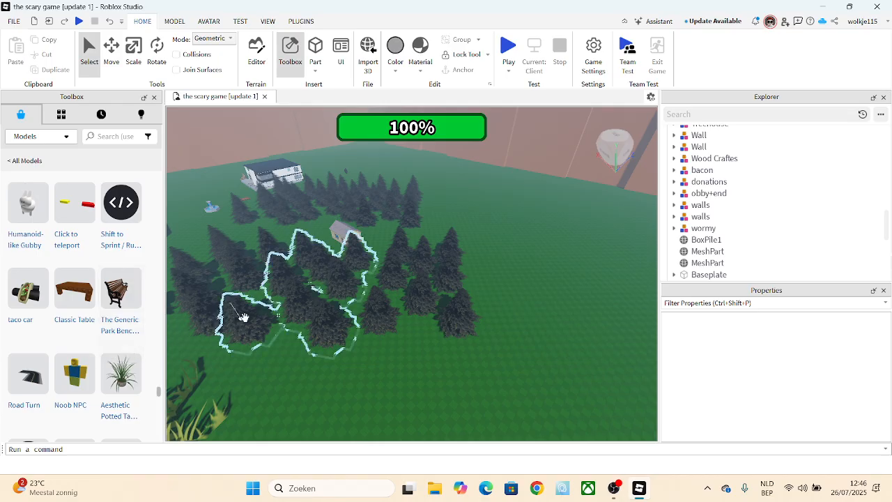
{"action": "scroll", "coordinate": [89, 370], "scroll_direction": "down", "scroll_amount": 2}
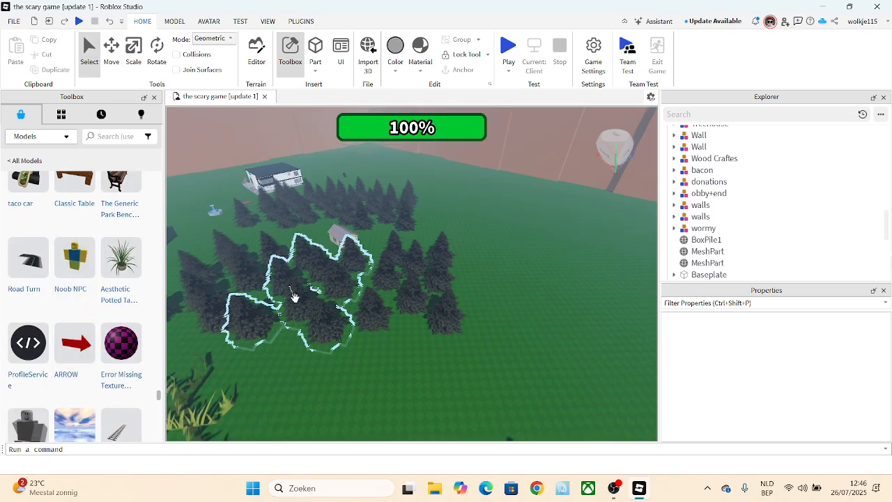
Add the Error Missing Texture material from the model library to the game and clear the selection.
{"action": "scroll", "coordinate": [237, 369], "scroll_direction": "up", "scroll_amount": 5}
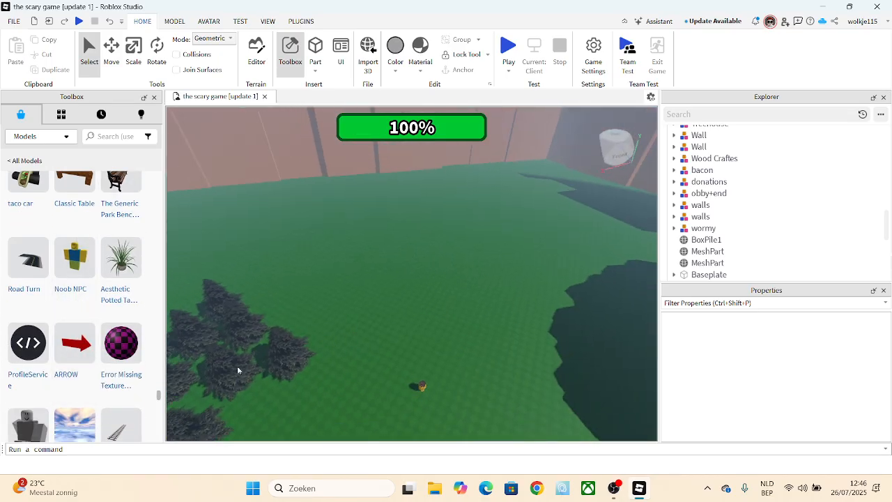
{"action": "left_click", "coordinate": [103, 359]}
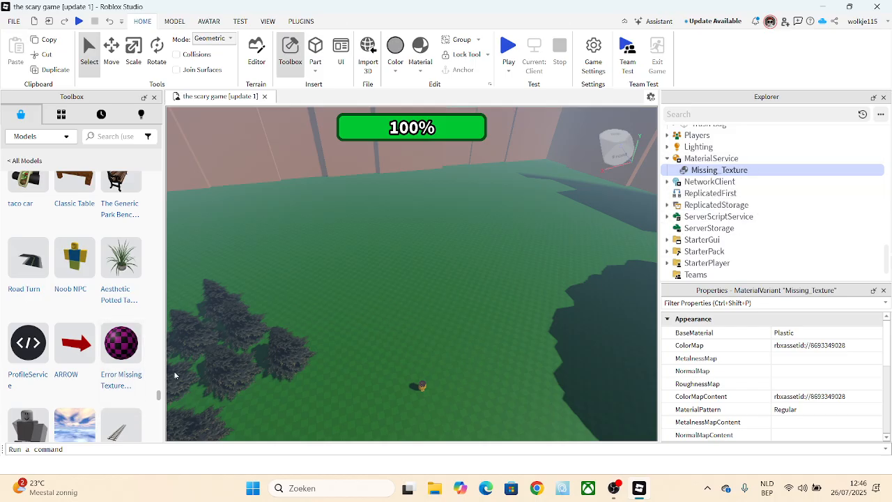
{"action": "left_click", "coordinate": [404, 332]}
{"action": "scroll", "coordinate": [404, 331], "scroll_direction": "up", "scroll_amount": 4}
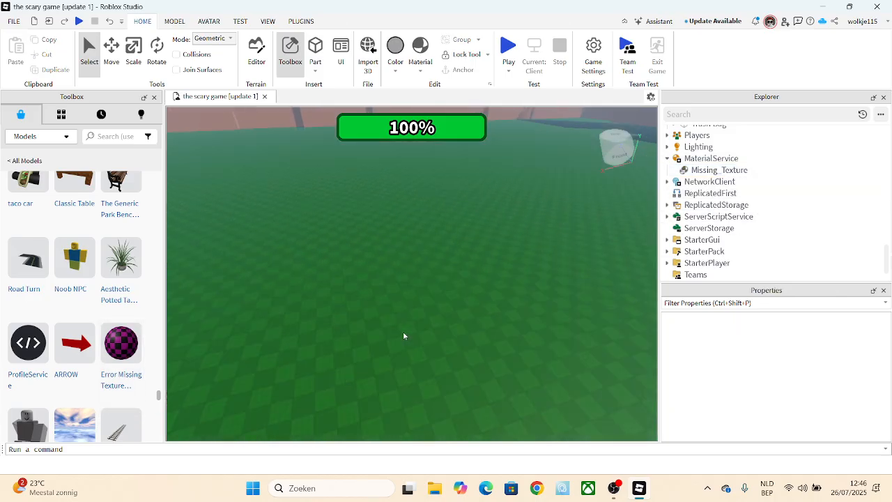
{"action": "scroll", "coordinate": [404, 336], "scroll_direction": "down", "scroll_amount": 4}
Select the Jail Cell model beside the house and check its child parts in the object hierarchy.
{"action": "scroll", "coordinate": [37, 381], "scroll_direction": "down", "scroll_amount": 3}
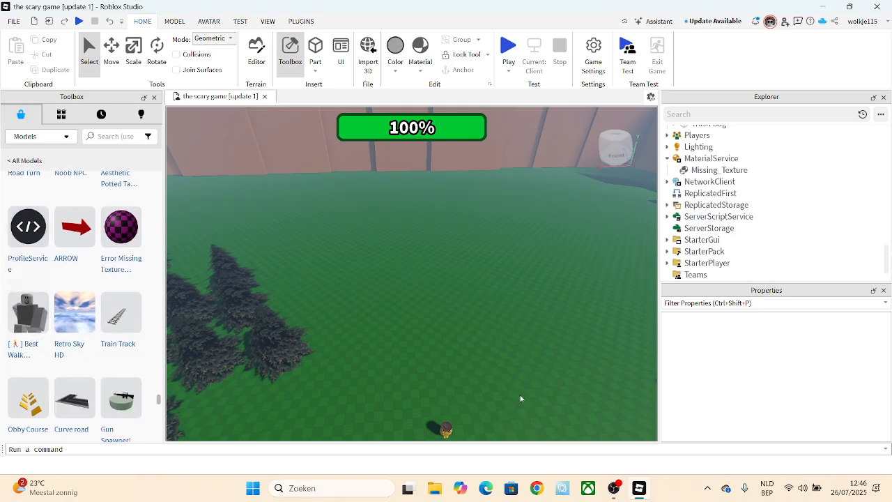
{"action": "scroll", "coordinate": [498, 385], "scroll_direction": "down", "scroll_amount": 4}
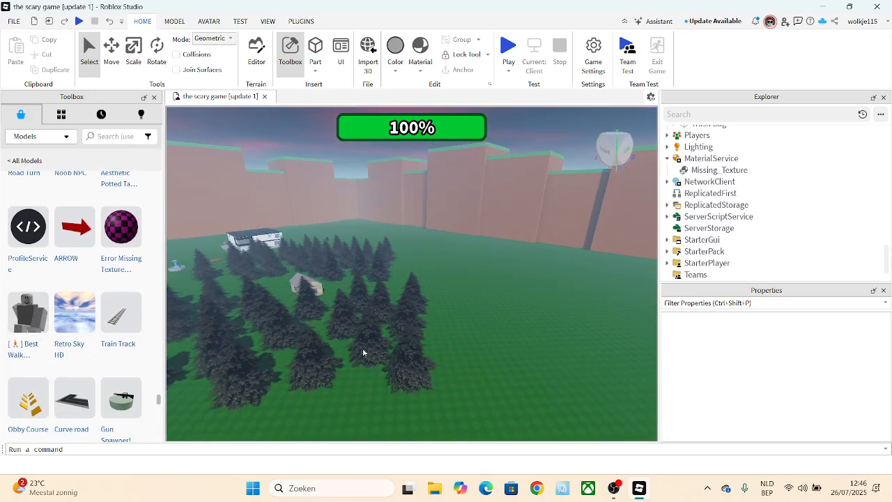
{"action": "scroll", "coordinate": [256, 245], "scroll_direction": "up", "scroll_amount": 3}
{"action": "right_click_drag", "start_coordinate": [258, 245], "coordinate": [257, 245]}
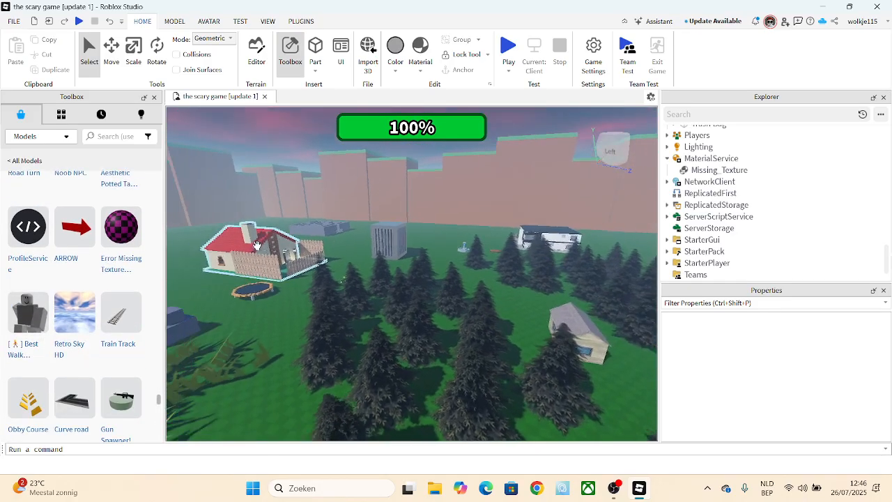
{"action": "scroll", "coordinate": [525, 194], "scroll_direction": "up", "scroll_amount": 4}
{"action": "scroll", "coordinate": [539, 261], "scroll_direction": "up", "scroll_amount": 2}
{"action": "left_click", "coordinate": [539, 262]}
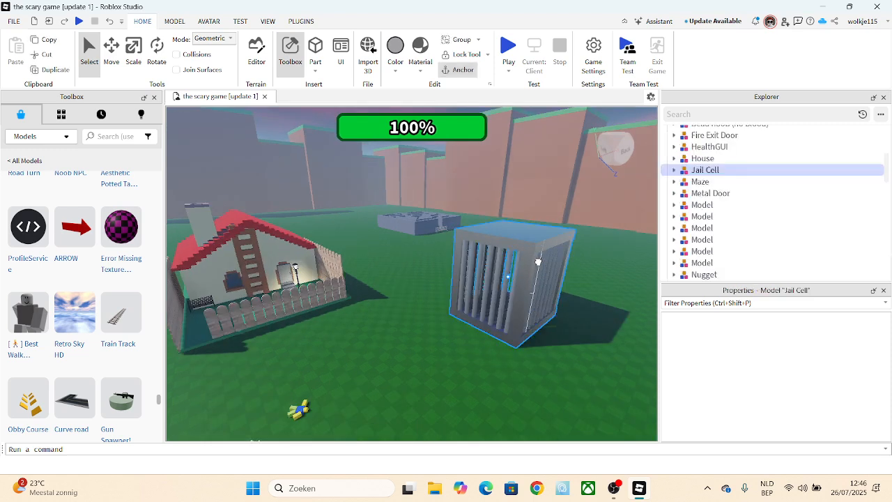
{"action": "left_click", "coordinate": [673, 171]}
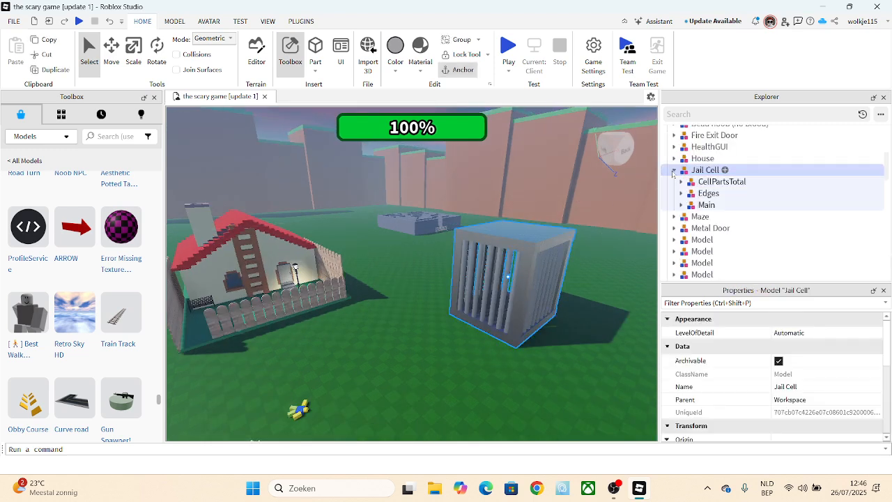
{"action": "left_click", "coordinate": [673, 170]}
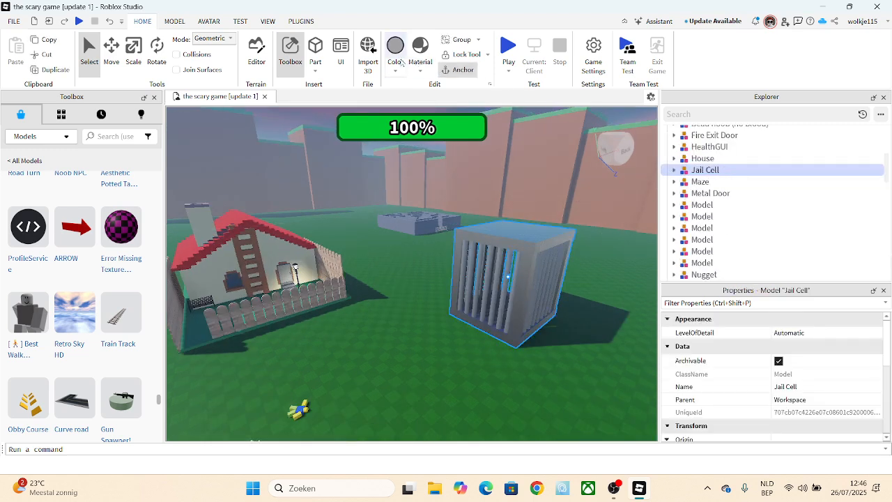
Apply the magenta-and-black checkered Missing_Texture material to the whole Jail Cell and deselect it.
{"action": "left_click", "coordinate": [422, 74]}
{"action": "scroll", "coordinate": [488, 209], "scroll_direction": "down", "scroll_amount": 2}
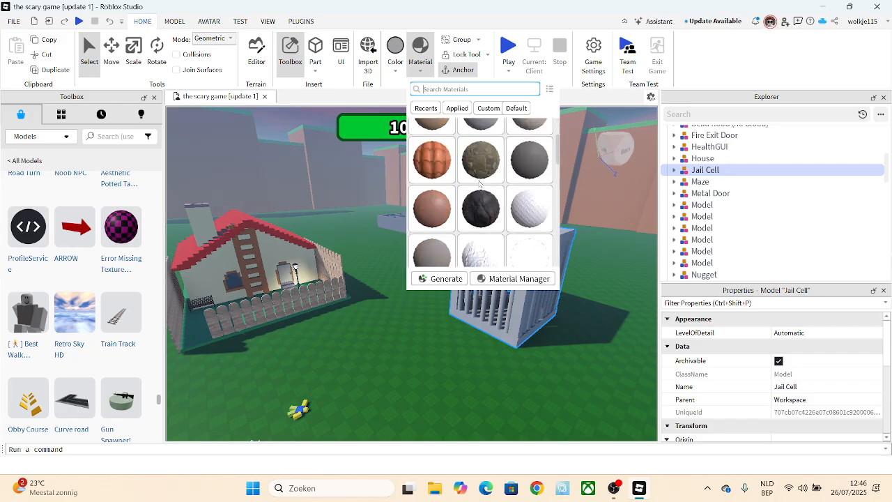
{"action": "scroll", "coordinate": [501, 214], "scroll_direction": "down", "scroll_amount": 5}
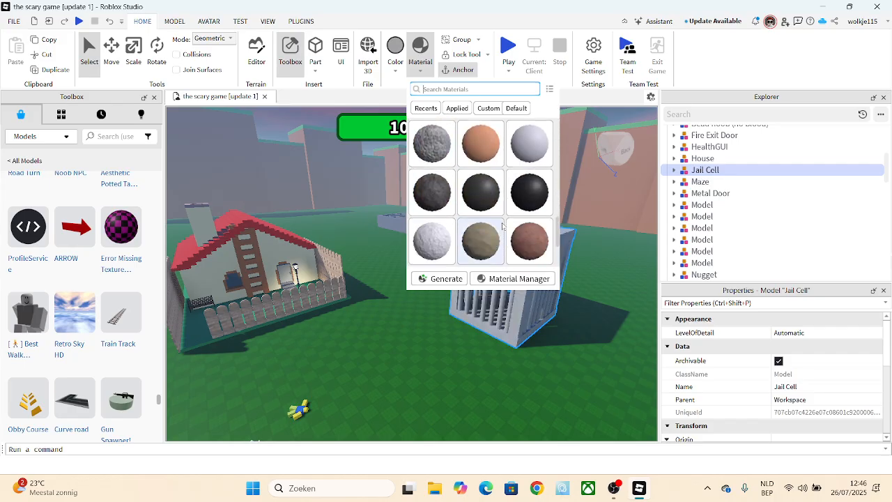
{"action": "scroll", "coordinate": [464, 220], "scroll_direction": "up", "scroll_amount": 4}
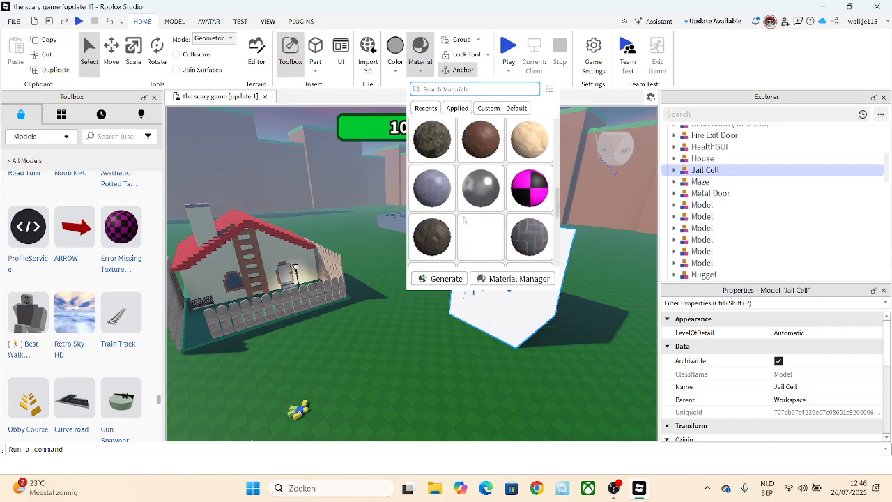
{"action": "scroll", "coordinate": [465, 220], "scroll_direction": "down", "scroll_amount": 3}
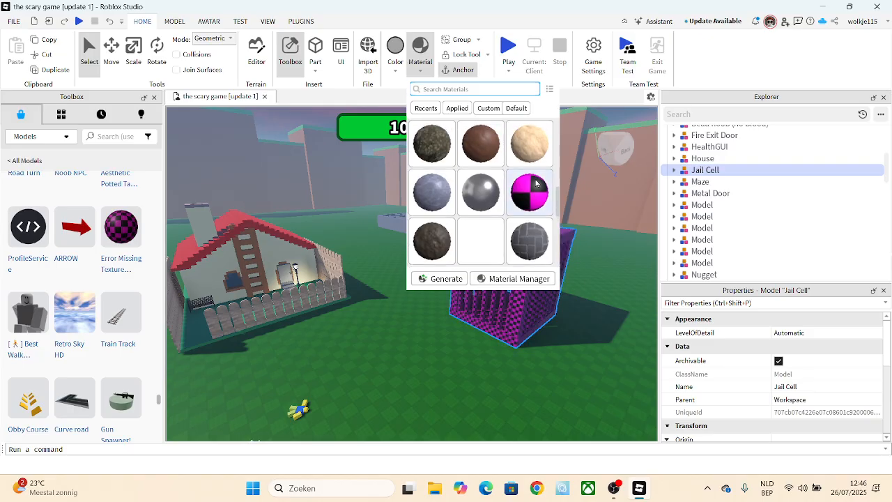
{"action": "left_click", "coordinate": [534, 180]}
{"action": "left_click", "coordinate": [517, 349]}
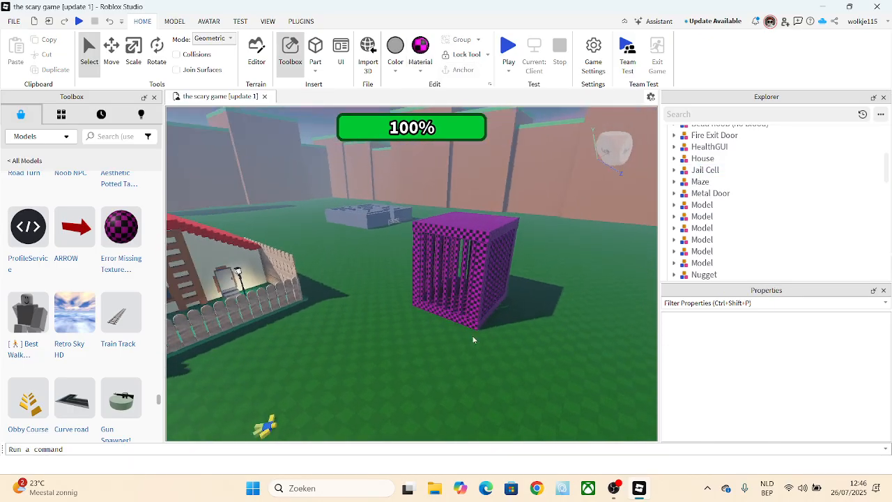
Examine the retextured jail cell up close from several sides and from above within the surrounding map.
{"action": "left_click", "coordinate": [440, 243]}
{"action": "left_click", "coordinate": [394, 361]}
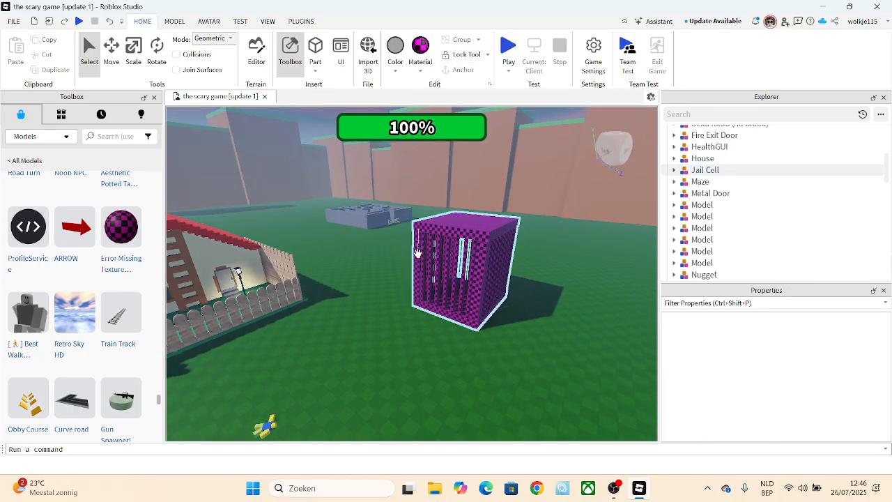
{"action": "left_click", "coordinate": [417, 251]}
{"action": "left_click", "coordinate": [387, 351]}
{"action": "scroll", "coordinate": [325, 200], "scroll_direction": "up", "scroll_amount": 5}
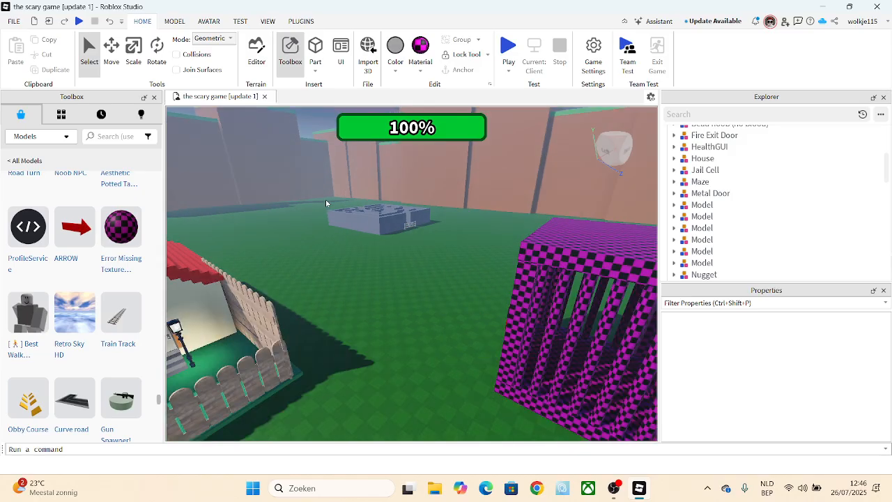
{"action": "right_click_drag", "start_coordinate": [452, 224], "coordinate": [451, 224]}
{"action": "scroll", "coordinate": [426, 288], "scroll_direction": "up", "scroll_amount": 3}
{"action": "right_click_drag", "start_coordinate": [460, 348], "coordinate": [458, 343]}
{"action": "scroll", "coordinate": [551, 377], "scroll_direction": "down", "scroll_amount": 5}
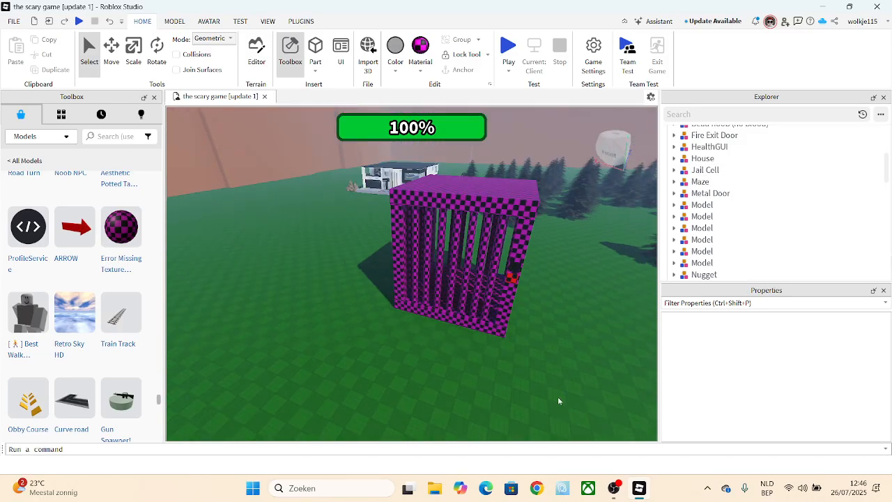
{"action": "right_click_drag", "start_coordinate": [506, 412], "coordinate": [507, 409]}
{"action": "scroll", "coordinate": [507, 410], "scroll_direction": "down", "scroll_amount": 3}
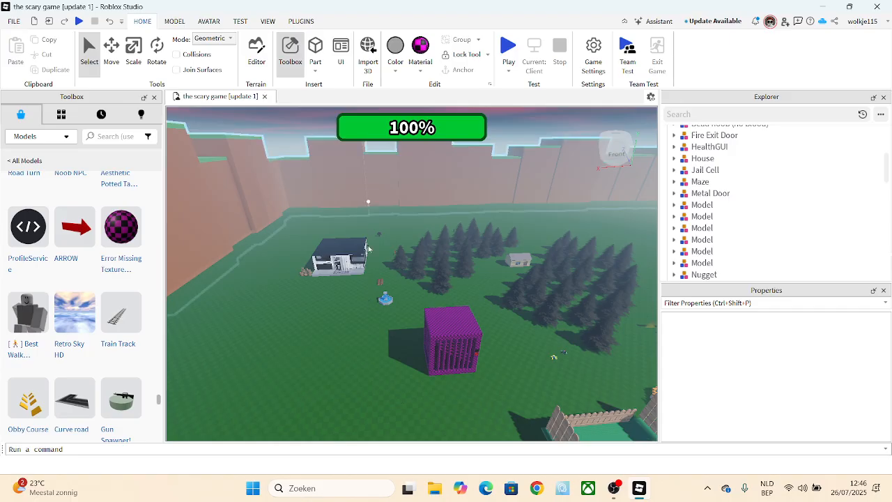
{"action": "mouse_move", "coordinate": [411, 486]}
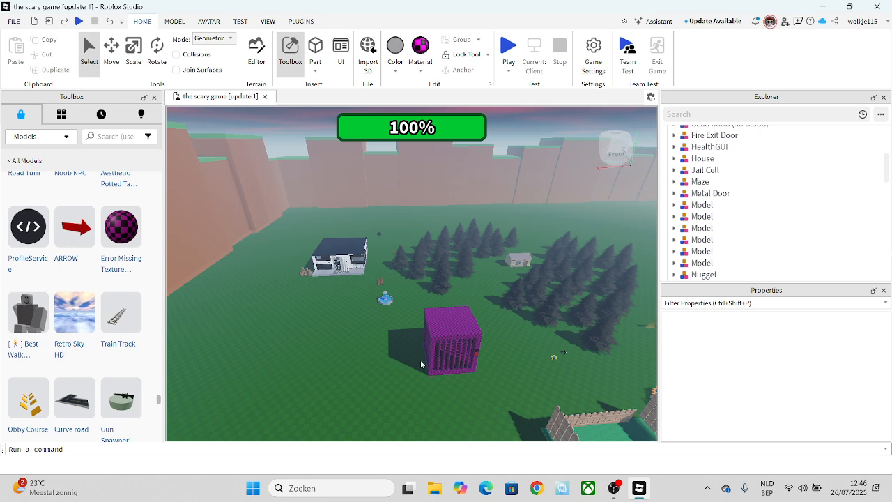
Move the magenta Jail Cell across the grass closer to the modern house and clear the selection.
{"action": "left_click_drag", "start_coordinate": [421, 364], "coordinate": [296, 352]}
{"action": "left_click", "coordinate": [398, 364]}
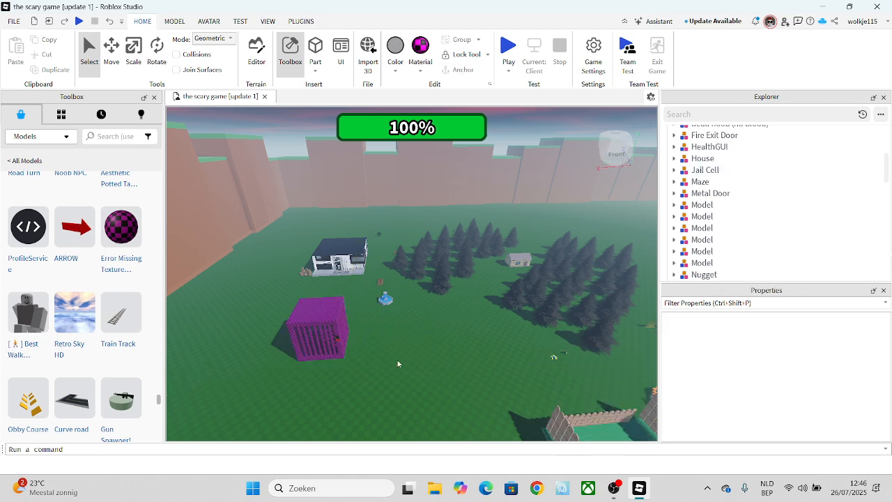
{"action": "scroll", "coordinate": [430, 350], "scroll_direction": "down", "scroll_amount": 2}
{"action": "right_click_drag", "start_coordinate": [430, 350], "coordinate": [457, 347]}
Find the Mines Light in the model library, insert it on the open grass and deselect it.
{"action": "scroll", "coordinate": [36, 342], "scroll_direction": "down", "scroll_amount": 2}
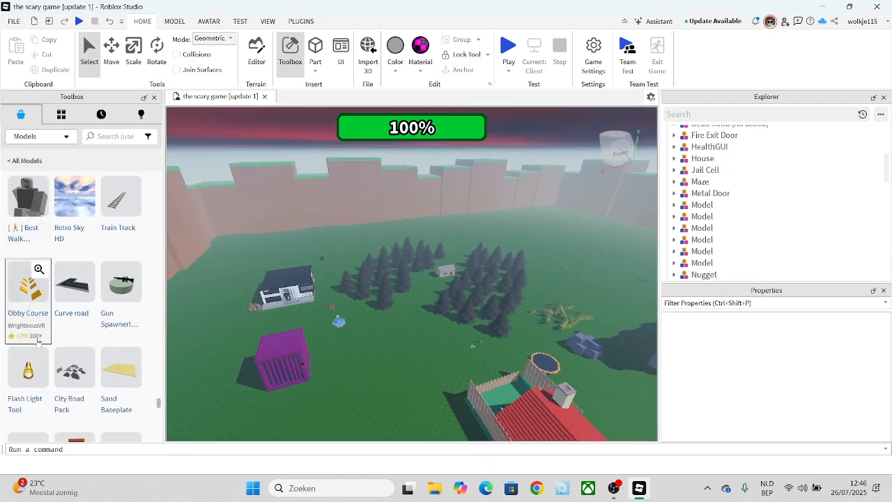
{"action": "scroll", "coordinate": [37, 342], "scroll_direction": "down", "scroll_amount": 3}
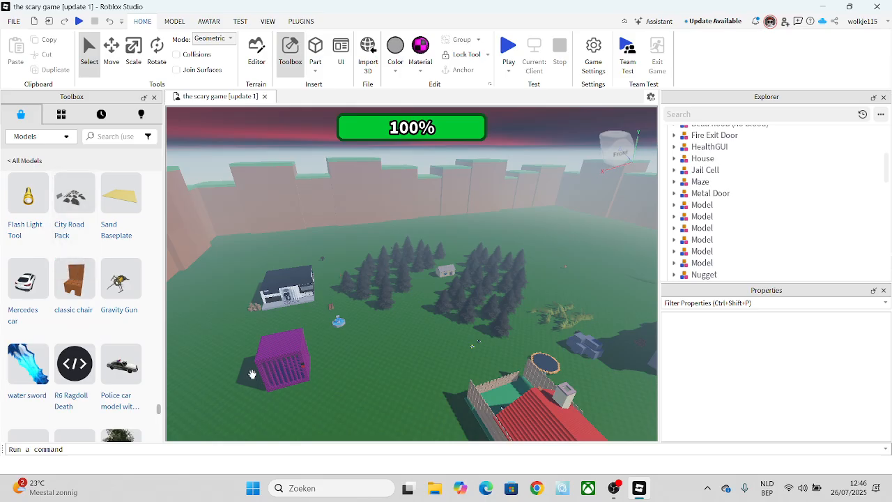
{"action": "right_click_drag", "start_coordinate": [252, 374], "coordinate": [293, 374]}
{"action": "scroll", "coordinate": [126, 300], "scroll_direction": "down", "scroll_amount": 3}
{"action": "scroll", "coordinate": [139, 348], "scroll_direction": "down", "scroll_amount": 1}
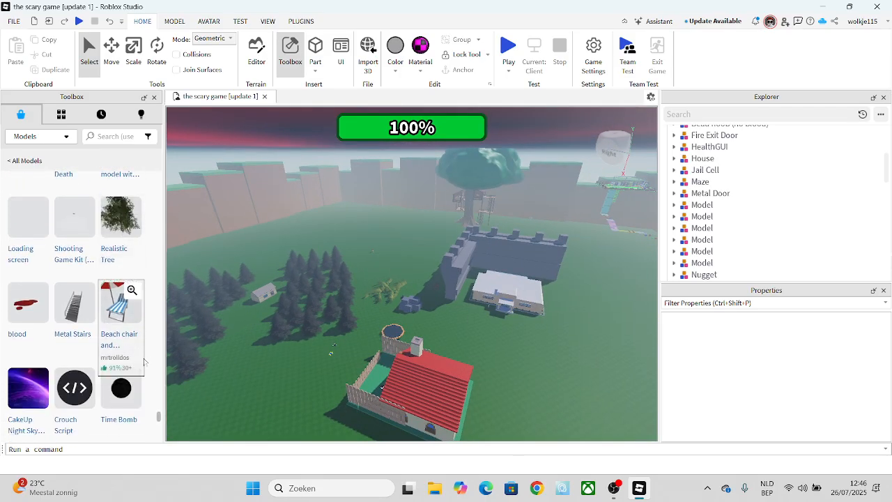
{"action": "scroll", "coordinate": [376, 191], "scroll_direction": "up", "scroll_amount": 6}
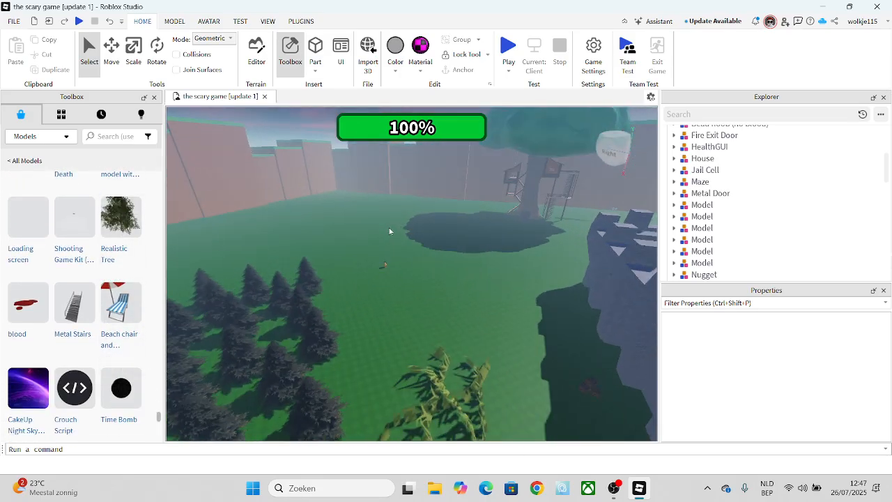
{"action": "scroll", "coordinate": [390, 232], "scroll_direction": "up", "scroll_amount": 2}
{"action": "scroll", "coordinate": [77, 307], "scroll_direction": "down", "scroll_amount": 3}
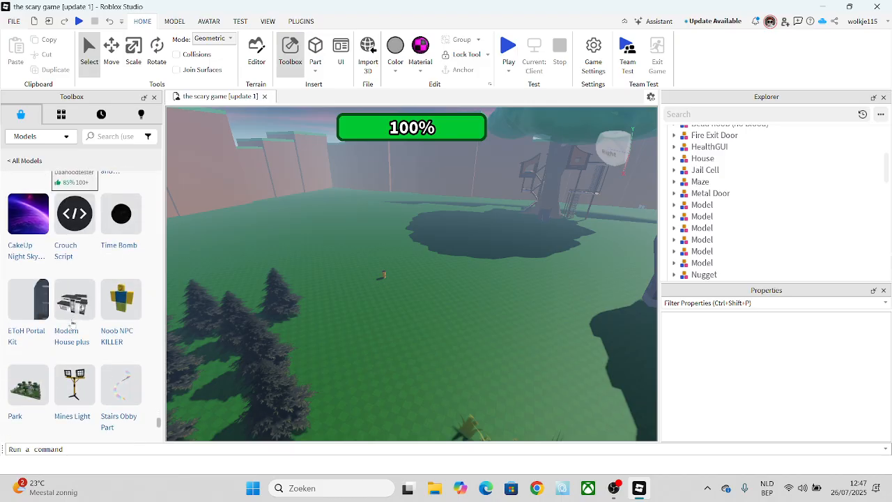
{"action": "scroll", "coordinate": [76, 349], "scroll_direction": "down", "scroll_amount": 2}
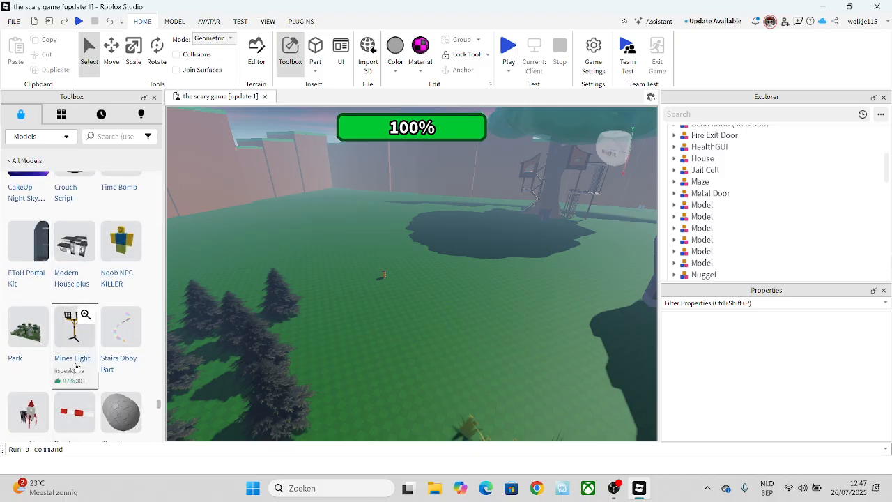
{"action": "left_click", "coordinate": [69, 334]}
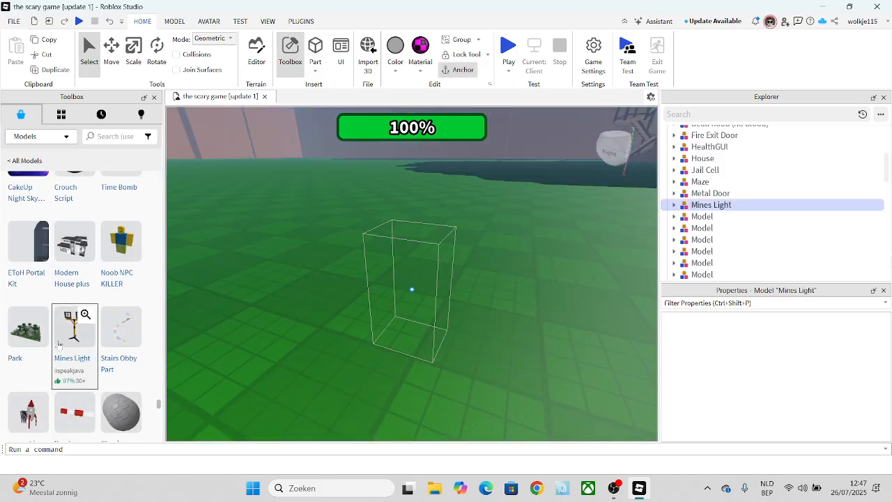
{"action": "right_click_drag", "start_coordinate": [401, 319], "coordinate": [411, 338]}
{"action": "left_click", "coordinate": [411, 338]}
Move the Mines Light so its beam falls on the Nugget character, and deselect it.
{"action": "scroll", "coordinate": [410, 338], "scroll_direction": "down", "scroll_amount": 4}
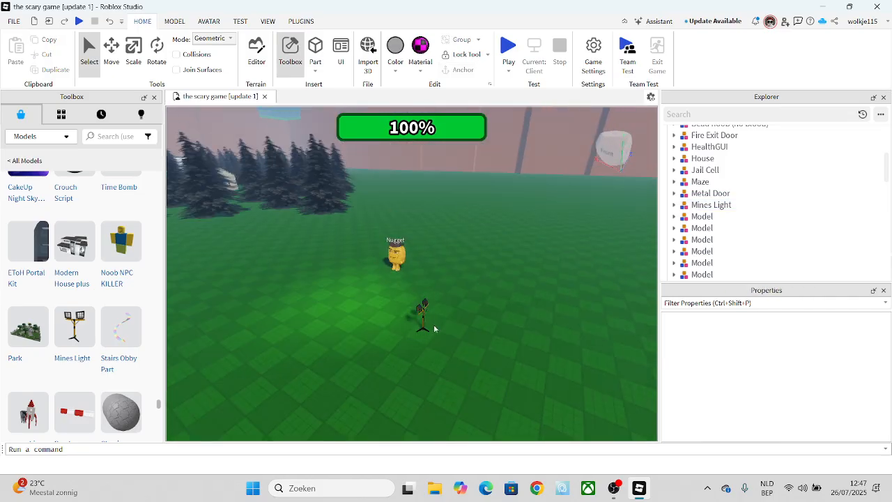
{"action": "left_click_drag", "start_coordinate": [422, 320], "coordinate": [461, 293]}
{"action": "left_click", "coordinate": [370, 326]}
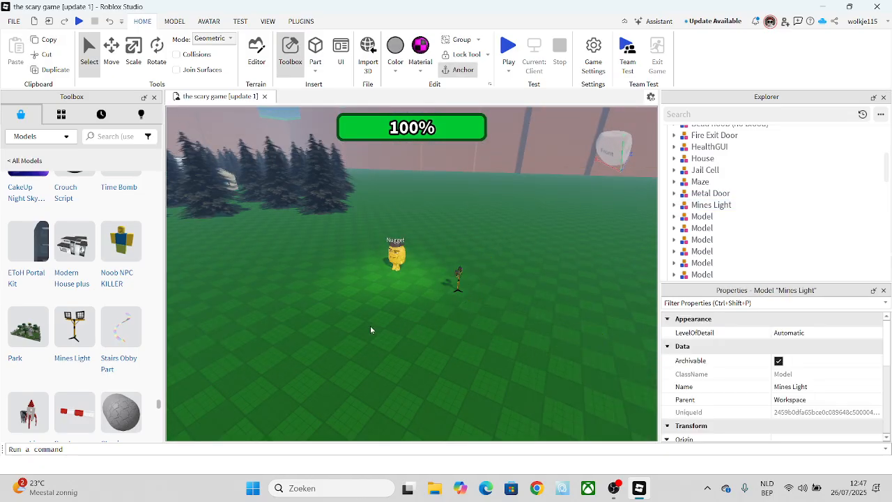
{"action": "right_click_drag", "start_coordinate": [356, 330], "coordinate": [324, 322]}
Browse further through the model library and insert the knife-holding Noob NPC KILLER model.
{"action": "scroll", "coordinate": [345, 321], "scroll_direction": "down", "scroll_amount": 3}
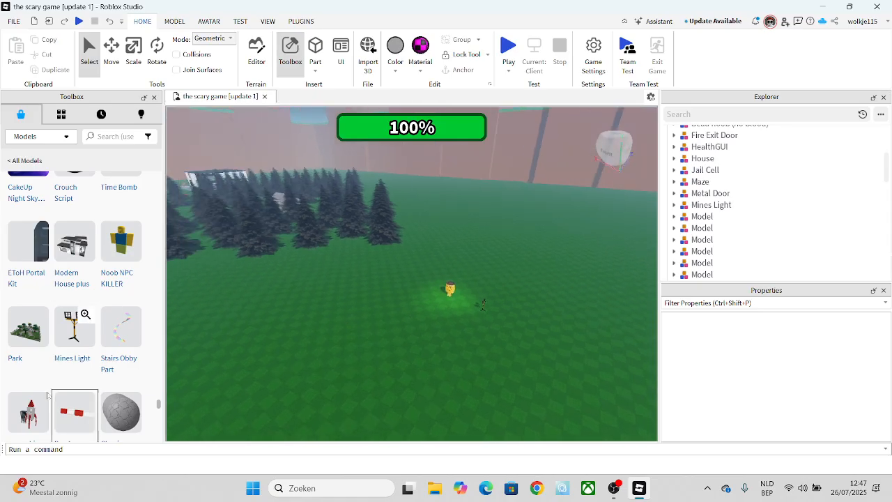
{"action": "scroll", "coordinate": [21, 377], "scroll_direction": "down", "scroll_amount": 2}
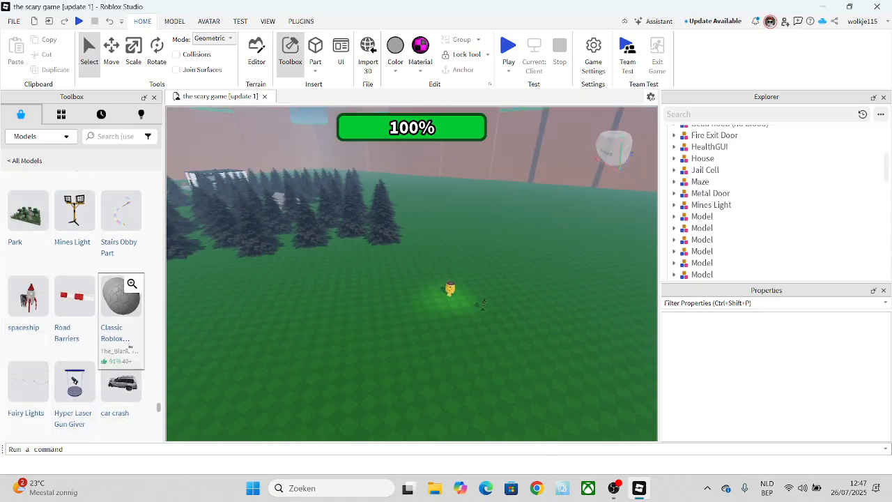
{"action": "scroll", "coordinate": [122, 300], "scroll_direction": "down", "scroll_amount": 2}
{"action": "right_click_drag", "start_coordinate": [272, 313], "coordinate": [170, 322]}
{"action": "scroll", "coordinate": [123, 314], "scroll_direction": "down", "scroll_amount": 3}
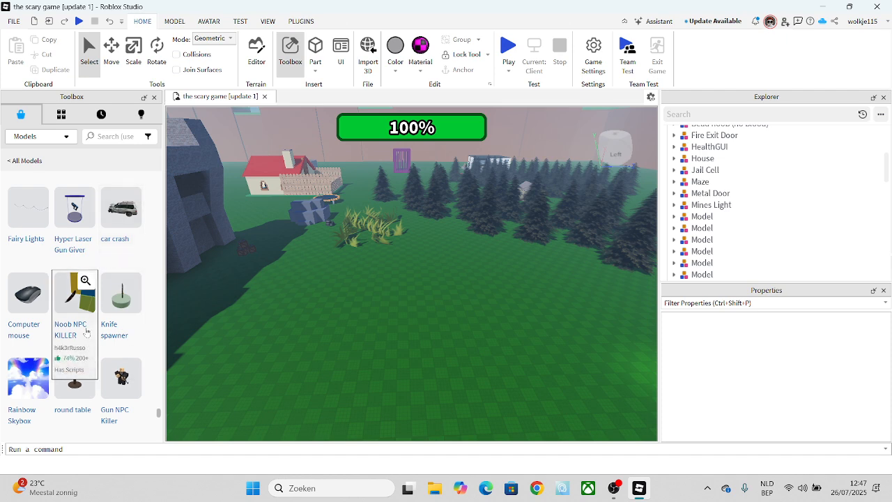
{"action": "left_click", "coordinate": [62, 316]}
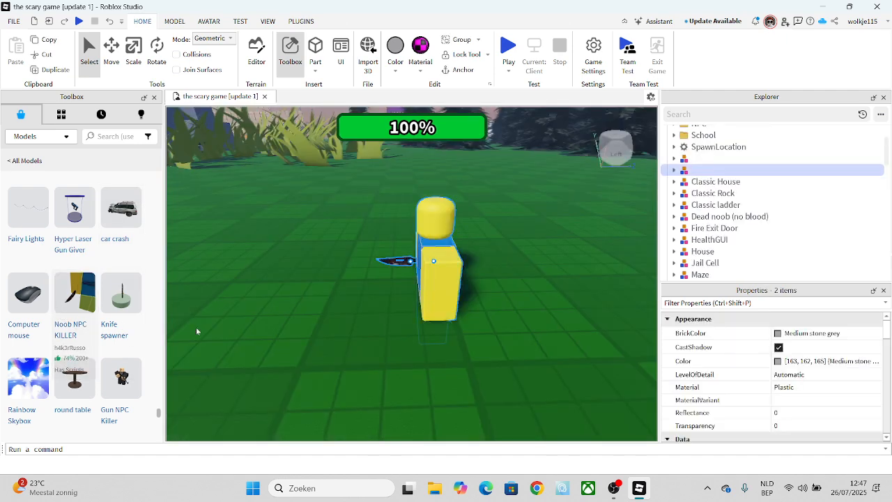
Reposition the knife-holding noob on the open grass in front of the Nugget and the Mines Light.
{"action": "right_click_drag", "start_coordinate": [444, 325], "coordinate": [418, 238]}
{"action": "left_click_drag", "start_coordinate": [412, 229], "coordinate": [482, 213]}
{"action": "right_click_drag", "start_coordinate": [482, 216], "coordinate": [577, 219]}
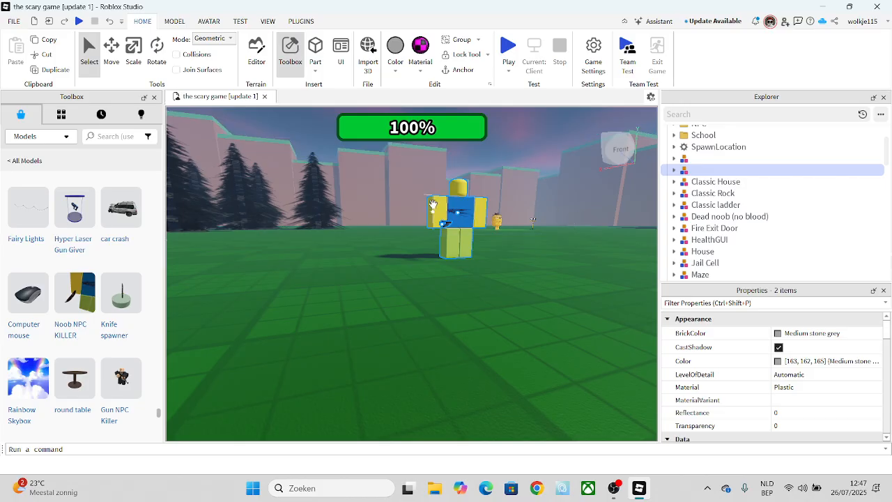
{"action": "scroll", "coordinate": [623, 163], "scroll_direction": "up", "scroll_amount": 2}
{"action": "scroll", "coordinate": [554, 419], "scroll_direction": "down", "scroll_amount": 4}
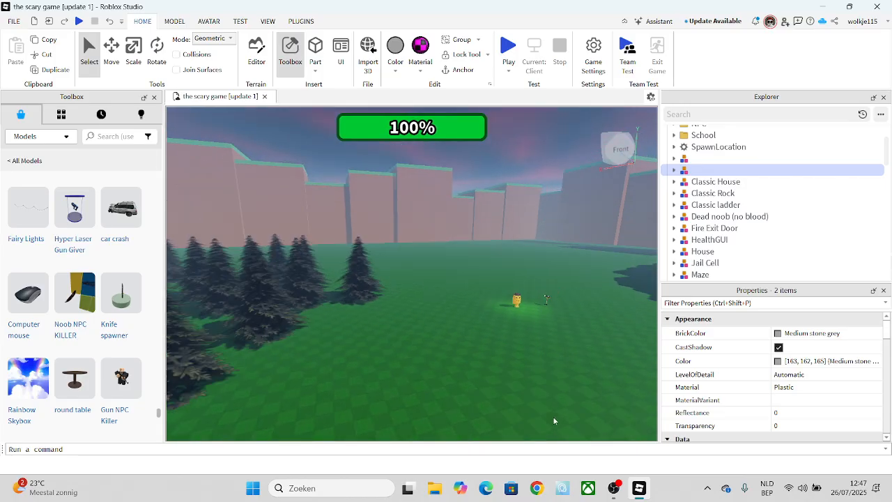
{"action": "right_click_drag", "start_coordinate": [555, 421], "coordinate": [560, 423]}
{"action": "scroll", "coordinate": [395, 386], "scroll_direction": "up", "scroll_amount": 3}
{"action": "right_click_drag", "start_coordinate": [394, 388], "coordinate": [380, 391]}
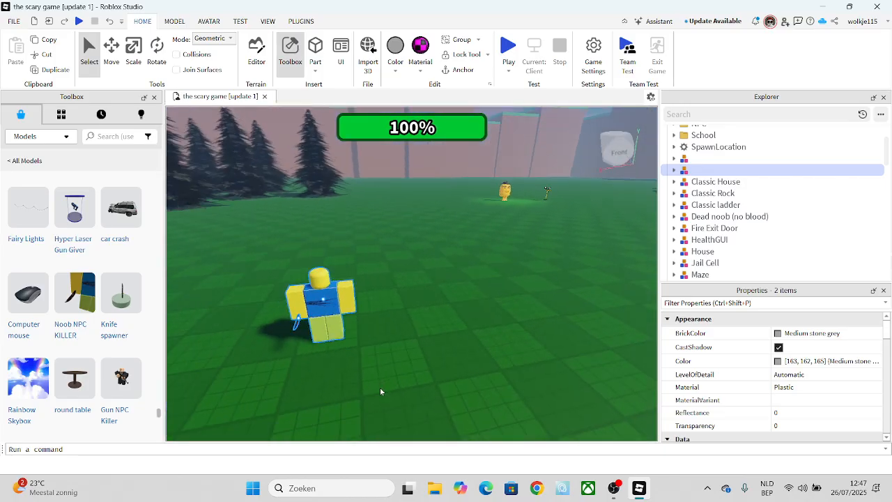
Examine the inserted noob's scripts and body parts in the object hierarchy, including the contents of its Animate script.
{"action": "left_click", "coordinate": [674, 170]}
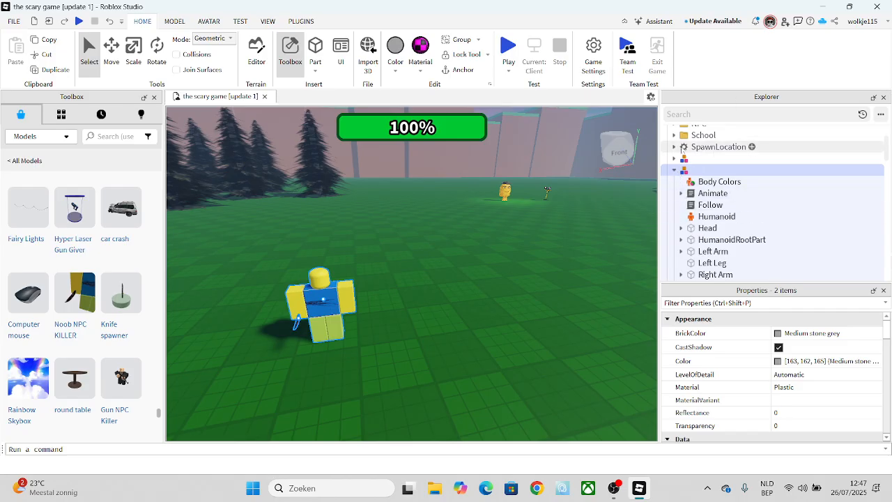
{"action": "left_click", "coordinate": [674, 159]}
{"action": "left_click", "coordinate": [674, 158]}
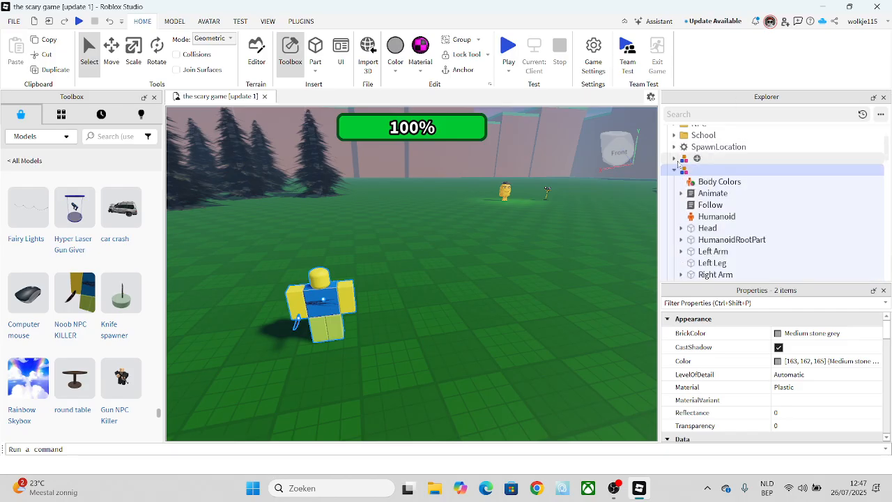
{"action": "left_click", "coordinate": [681, 194]}
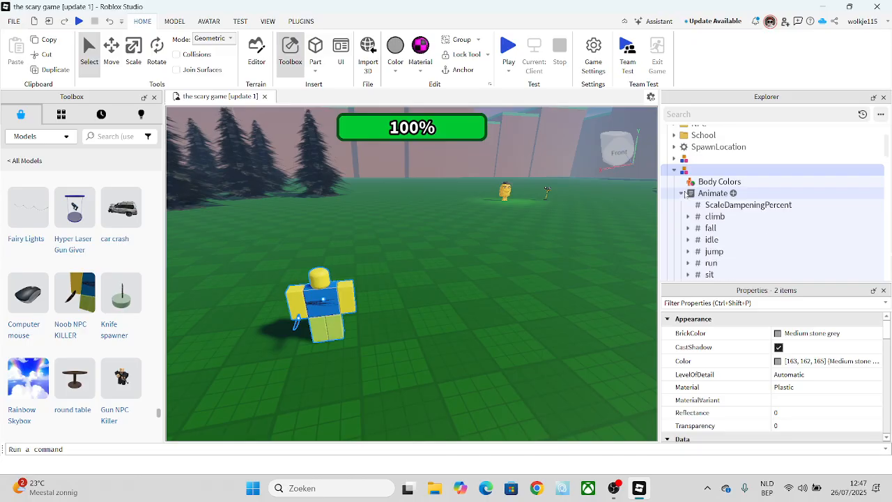
{"action": "left_click", "coordinate": [681, 193]}
{"action": "scroll", "coordinate": [713, 231], "scroll_direction": "down", "scroll_amount": 4}
{"action": "scroll", "coordinate": [714, 232], "scroll_direction": "up", "scroll_amount": 5}
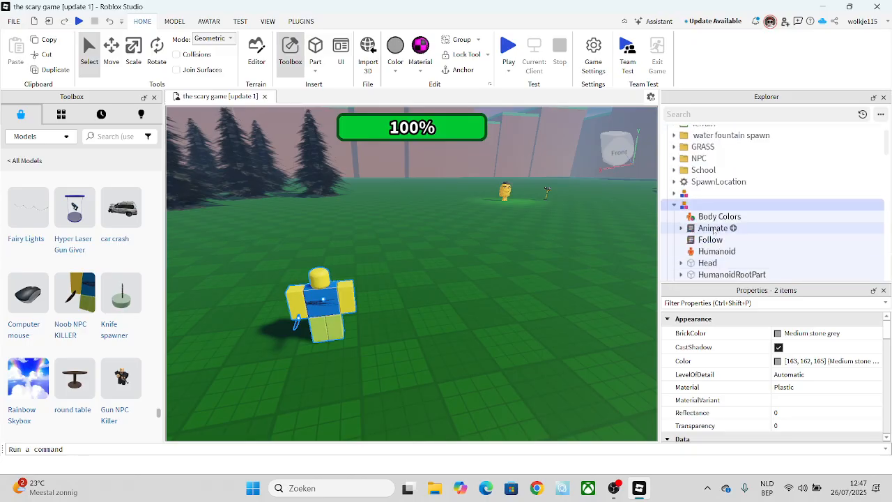
{"action": "scroll", "coordinate": [694, 227], "scroll_direction": "down", "scroll_amount": 1}
Apply the Missing_Texture material to the noob's Head and color it Magenta.
{"action": "left_click", "coordinate": [697, 227]}
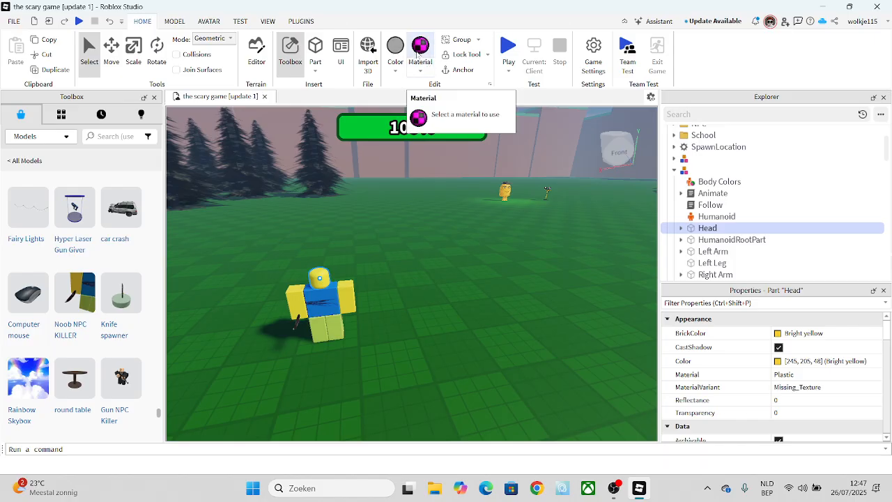
{"action": "left_click", "coordinate": [417, 53]}
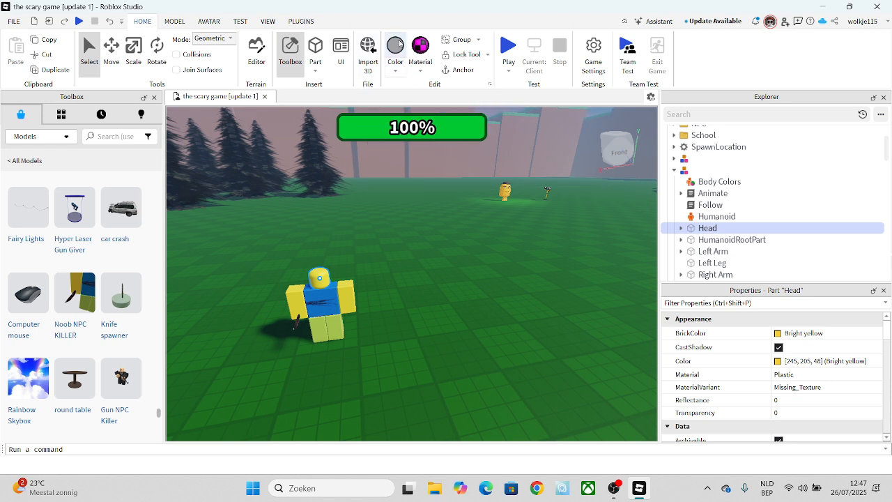
{"action": "left_click", "coordinate": [394, 72]}
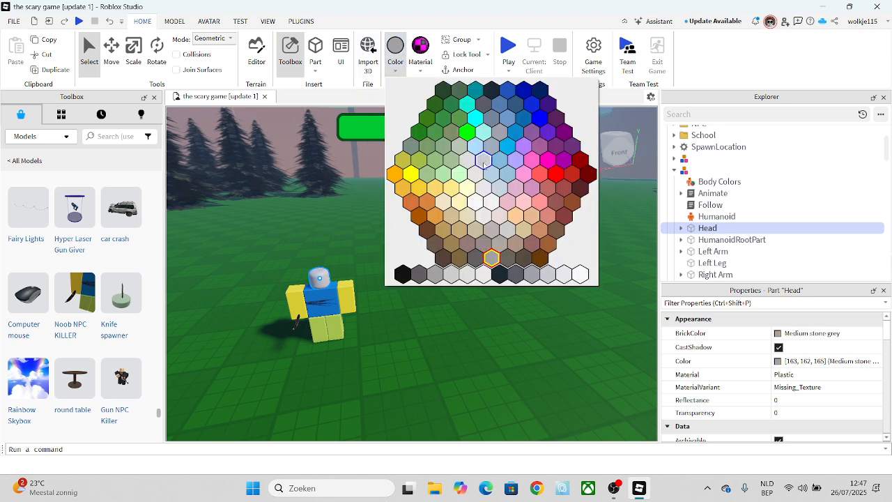
{"action": "left_click", "coordinate": [559, 165]}
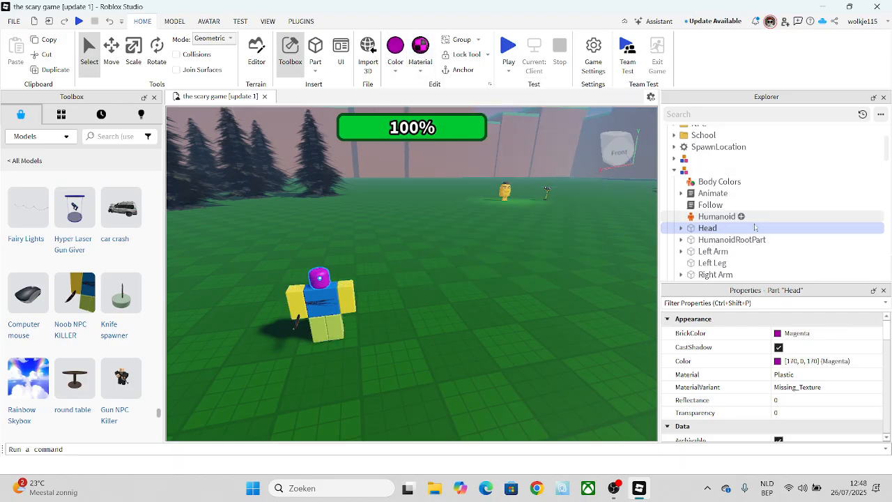
Give the noob's HumanoidRootPart the Missing_Texture material variant and the color Hot pink.
{"action": "left_click", "coordinate": [727, 241]}
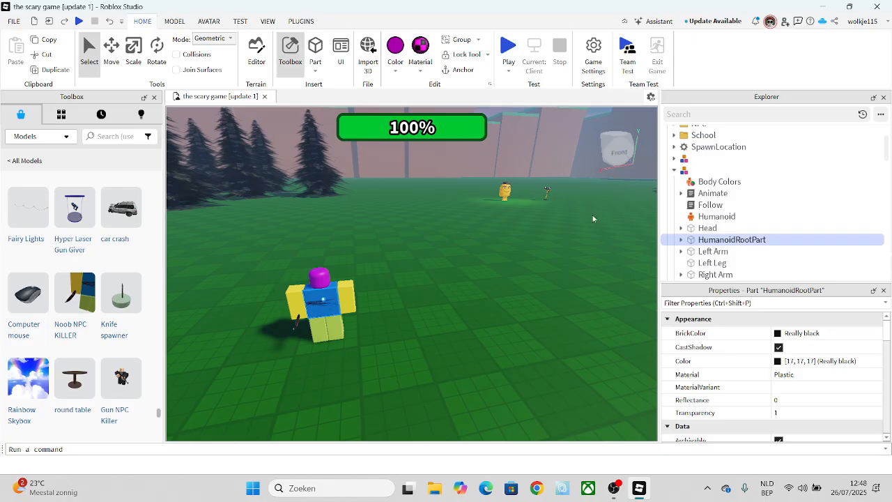
{"action": "left_click", "coordinate": [395, 46]}
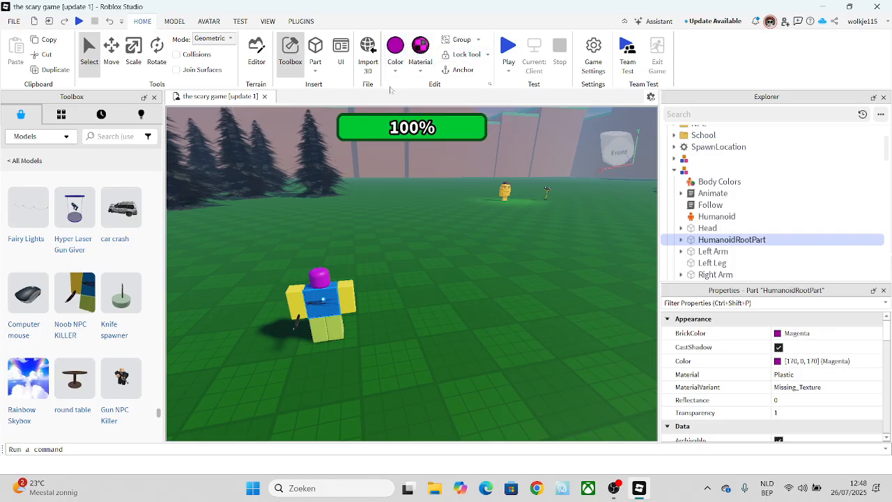
{"action": "left_click", "coordinate": [395, 71]}
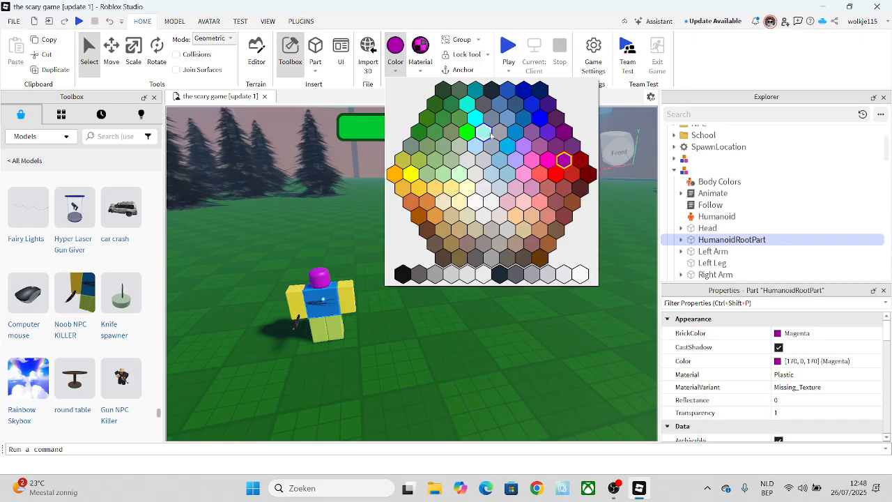
{"action": "left_click", "coordinate": [547, 161]}
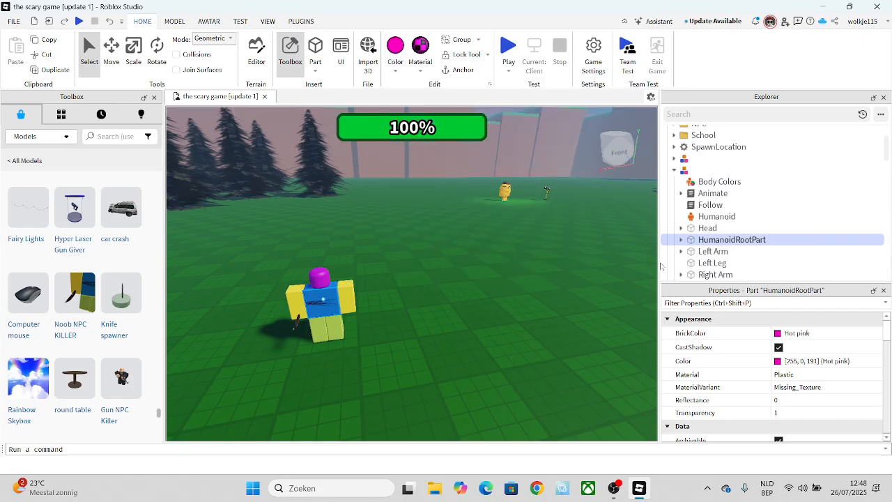
Color the noob's Left Arm, Left Leg and Right Arm Hot pink, and select its Right Leg.
{"action": "left_click", "coordinate": [713, 251]}
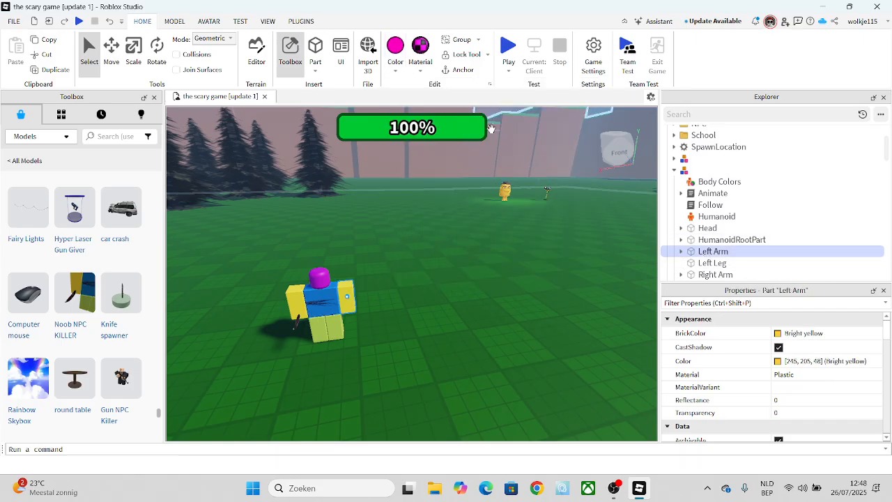
{"action": "left_click", "coordinate": [396, 49]}
{"action": "key", "text": "Down"}
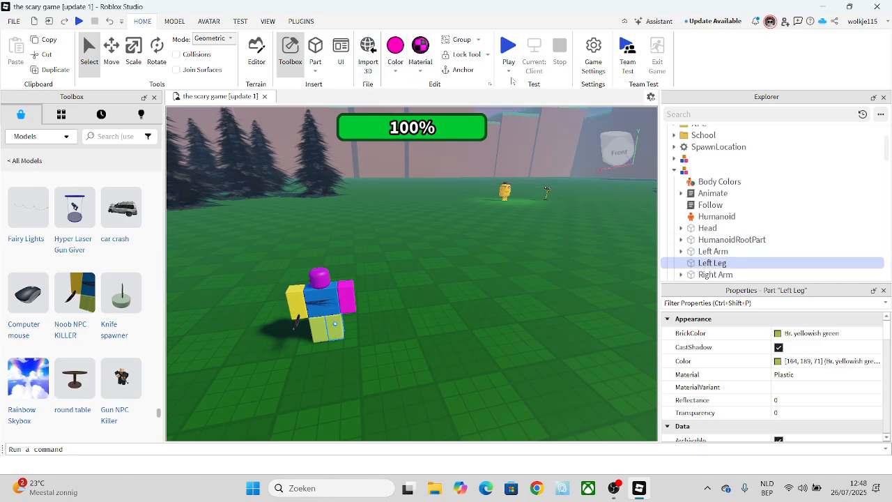
{"action": "left_click", "coordinate": [396, 46]}
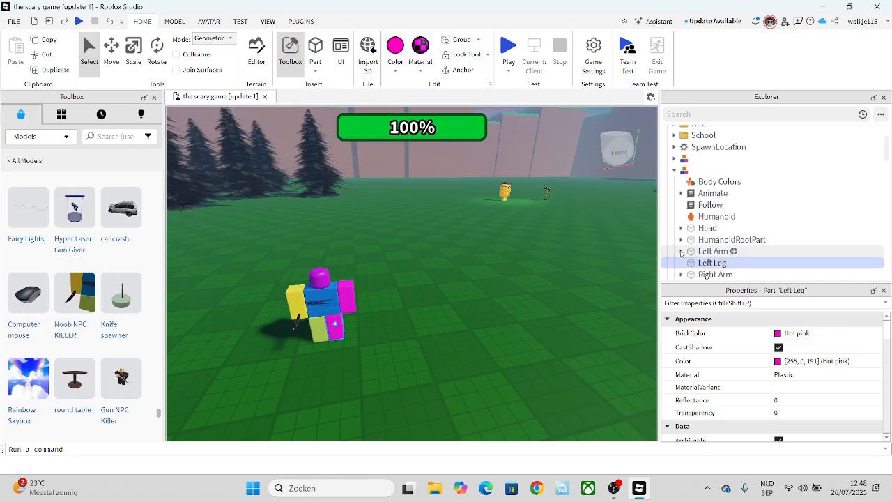
{"action": "key", "text": "Down"}
{"action": "left_click", "coordinate": [395, 46]}
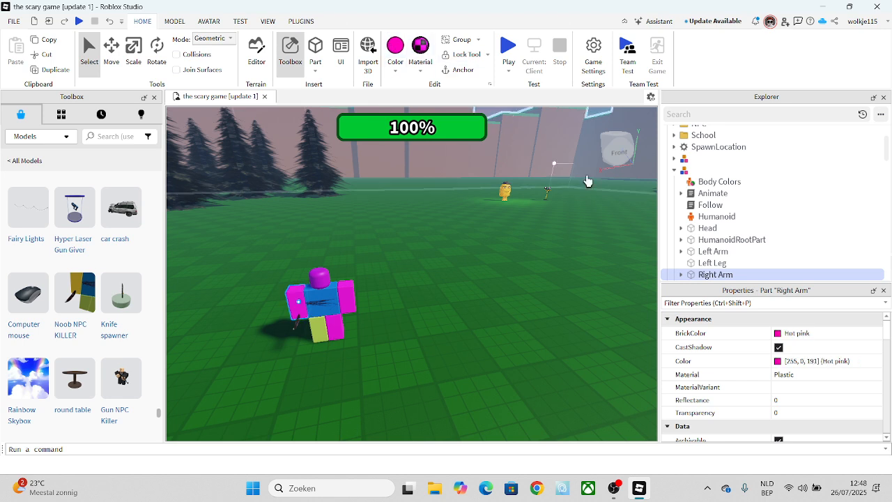
{"action": "scroll", "coordinate": [705, 244], "scroll_direction": "down", "scroll_amount": 1}
{"action": "left_click", "coordinate": [712, 251]}
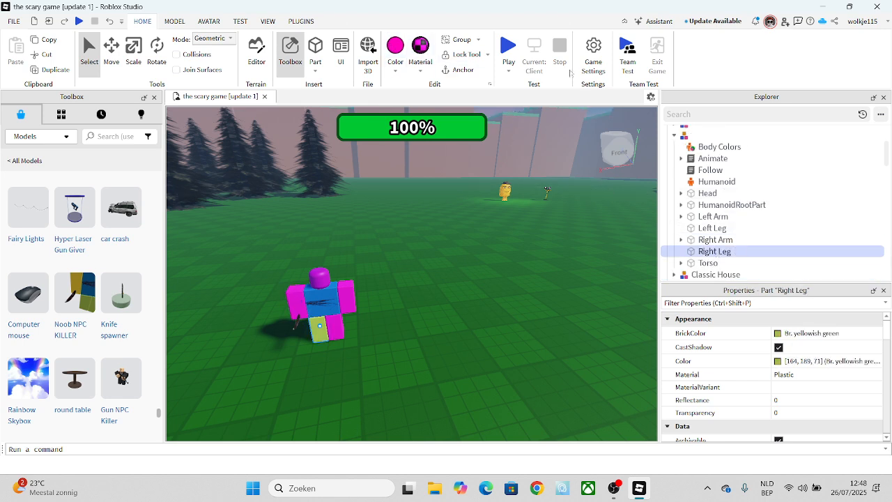
Start a play test of the game.
{"action": "left_click", "coordinate": [508, 48]}
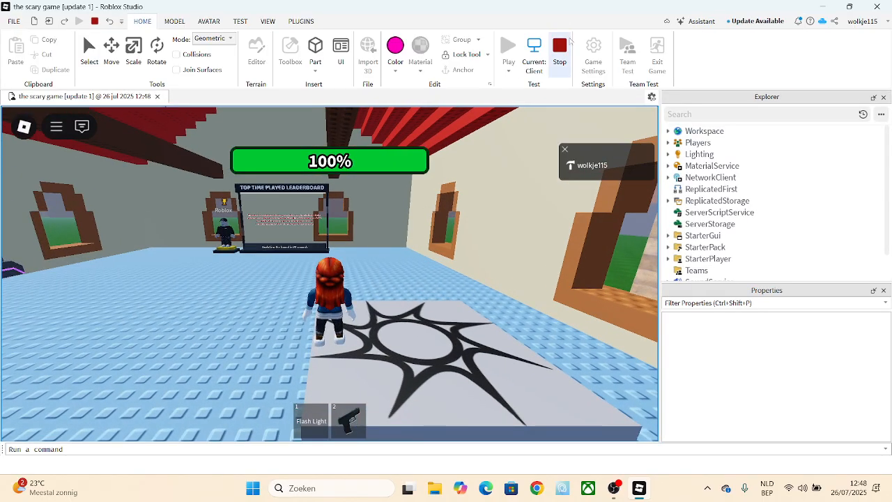
Stop the play test and color the noob's Right Leg Hot pink.
{"action": "left_click", "coordinate": [569, 43]}
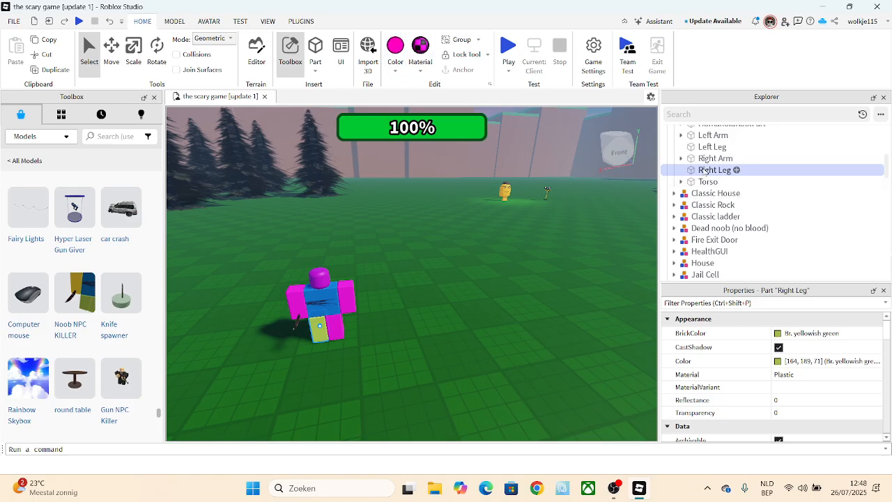
{"action": "left_click", "coordinate": [395, 45]}
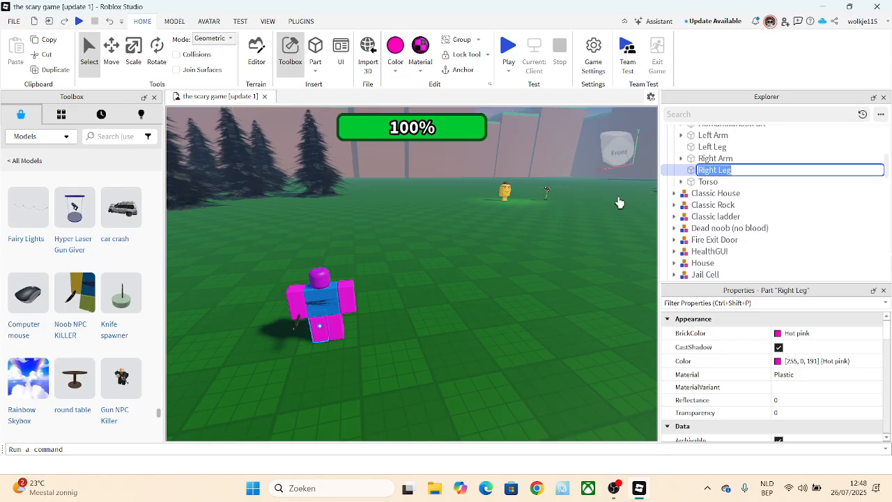
{"action": "double_click", "coordinate": [722, 174]}
Select the noob's Torso and color it a light salmon red.
{"action": "left_click", "coordinate": [707, 182]}
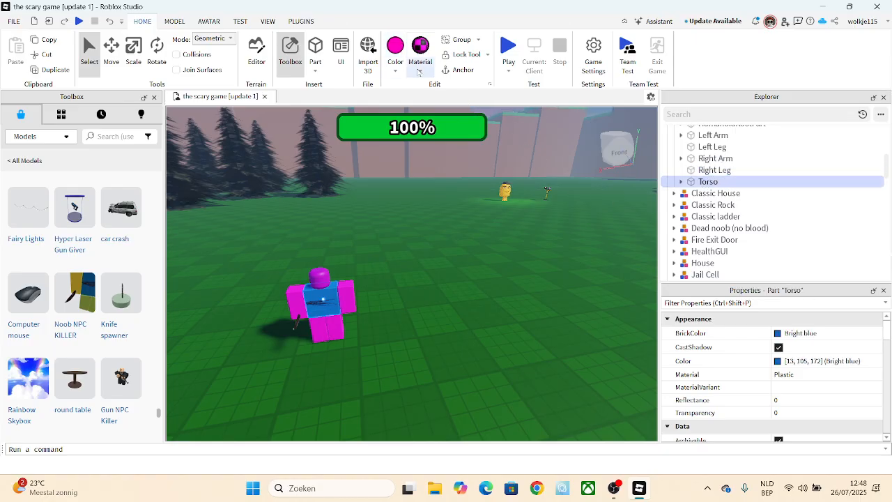
{"action": "left_click", "coordinate": [394, 72]}
{"action": "left_click", "coordinate": [542, 175]}
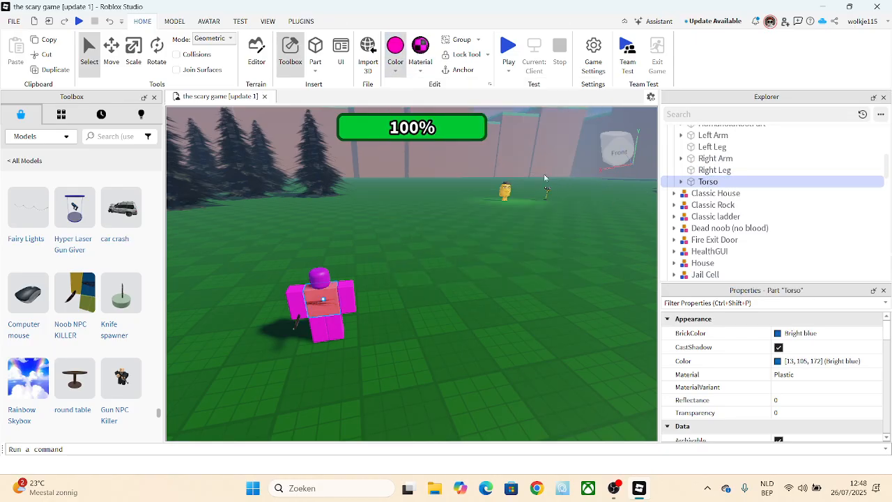
{"action": "left_click", "coordinate": [478, 247]}
{"action": "scroll", "coordinate": [478, 248], "scroll_direction": "down", "scroll_amount": 5}
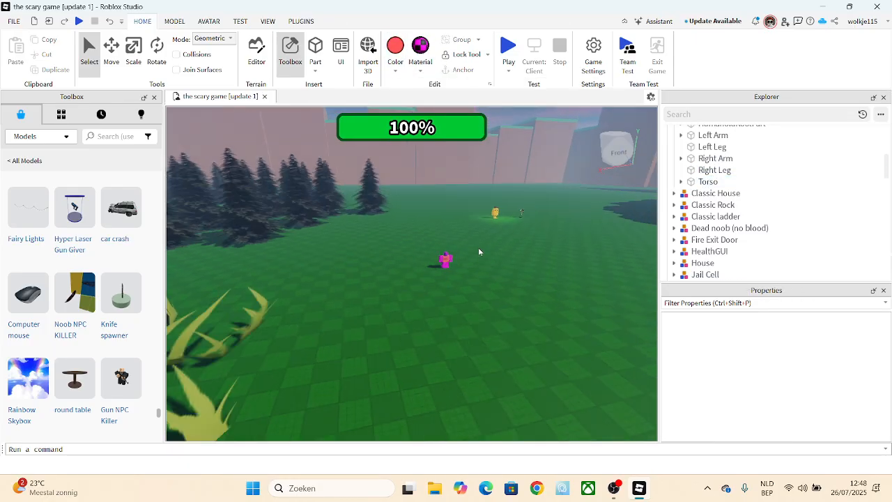
{"action": "scroll", "coordinate": [478, 252], "scroll_direction": "up", "scroll_amount": 3}
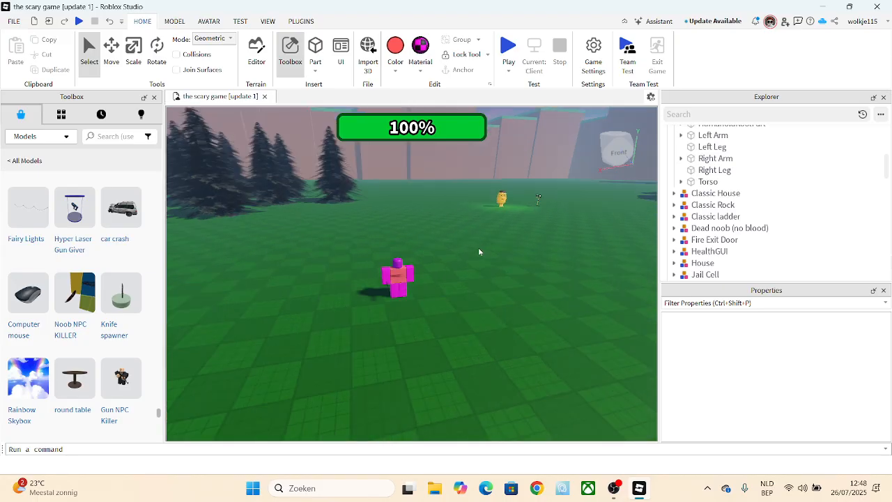
{"action": "scroll", "coordinate": [479, 251], "scroll_direction": "down", "scroll_amount": 3}
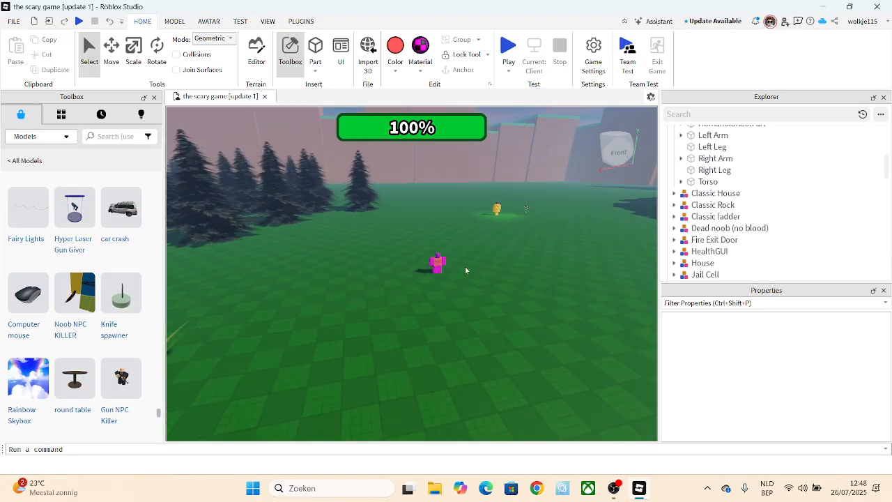
{"action": "scroll", "coordinate": [465, 267], "scroll_direction": "up", "scroll_amount": 4}
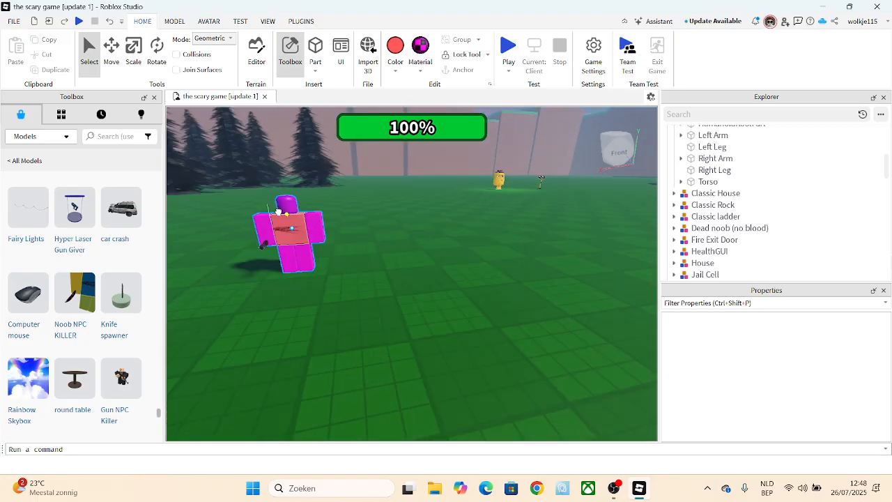
{"action": "left_click", "coordinate": [283, 213]}
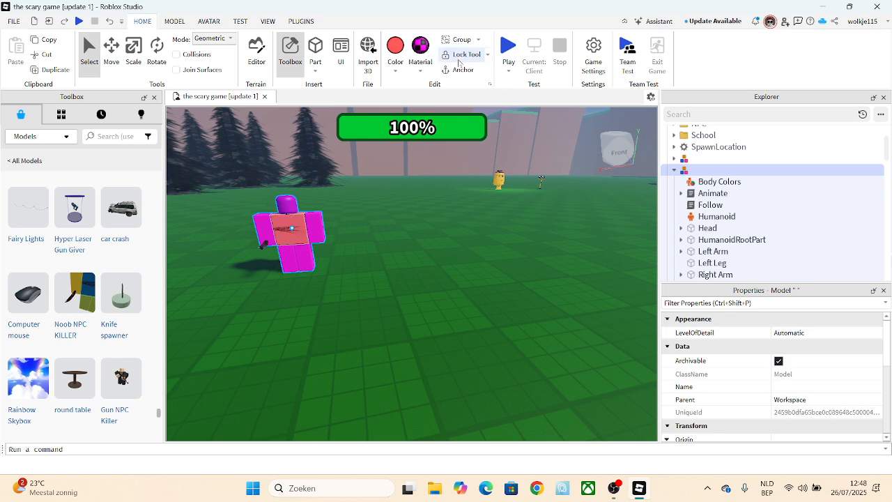
{"action": "left_click", "coordinate": [453, 300]}
{"action": "scroll", "coordinate": [451, 299], "scroll_direction": "down", "scroll_amount": 5}
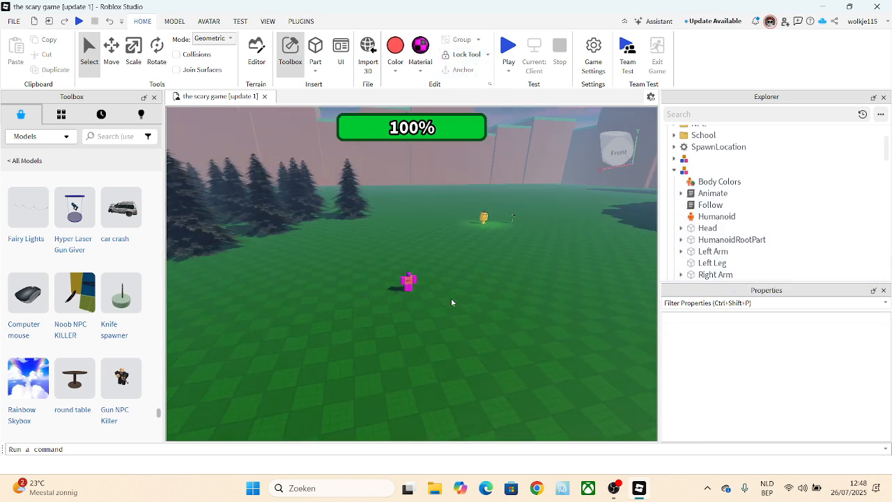
{"action": "right_click", "coordinate": [452, 301]}
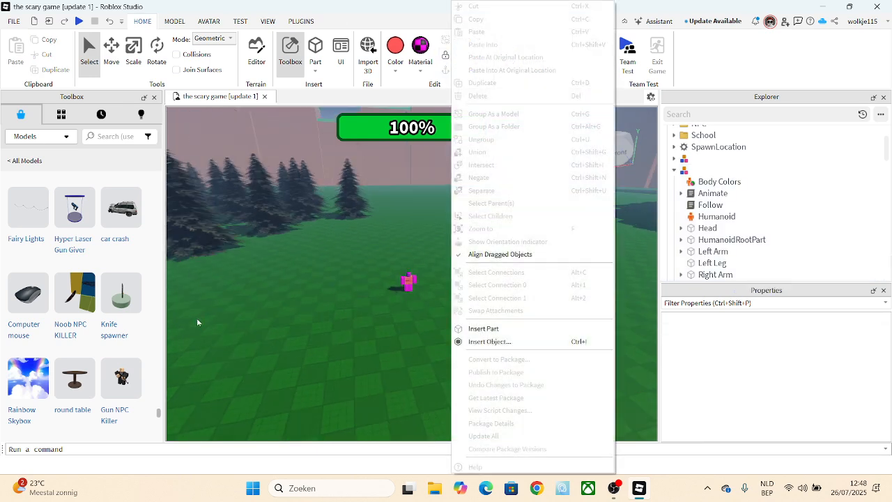
{"action": "left_click", "coordinate": [261, 353]}
Browse further through the model library and insert the red-roofed Classic House model with the garden.
{"action": "scroll", "coordinate": [133, 335], "scroll_direction": "down", "scroll_amount": 3}
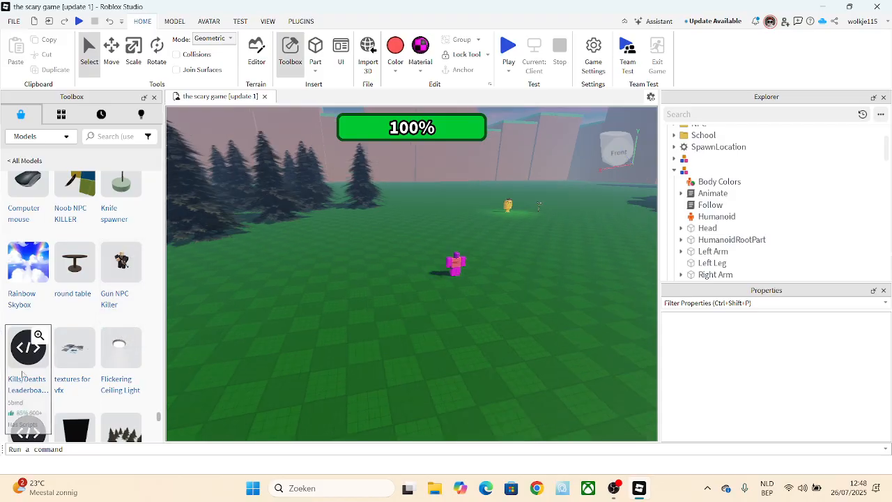
{"action": "right_click_drag", "start_coordinate": [323, 244], "coordinate": [177, 269]}
{"action": "scroll", "coordinate": [57, 294], "scroll_direction": "down", "scroll_amount": 1}
{"action": "scroll", "coordinate": [57, 294], "scroll_direction": "down", "scroll_amount": 1}
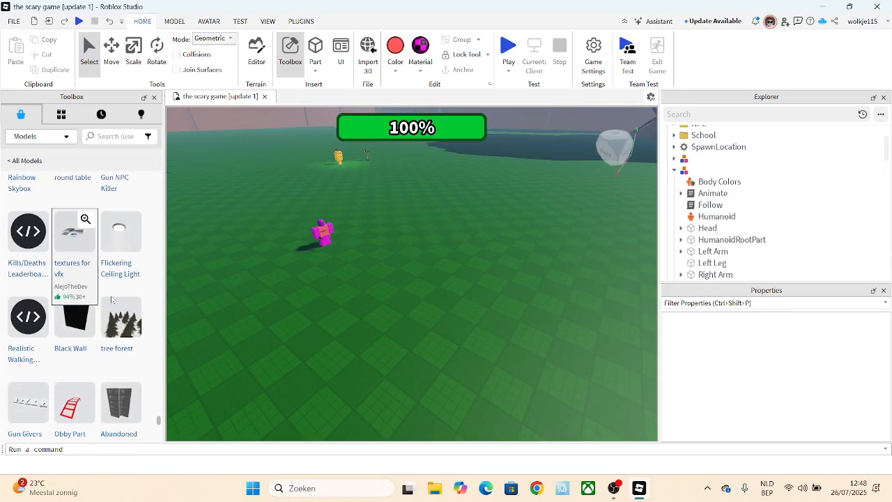
{"action": "right_click_drag", "start_coordinate": [211, 352], "coordinate": [244, 360]}
{"action": "scroll", "coordinate": [106, 343], "scroll_direction": "down", "scroll_amount": 1}
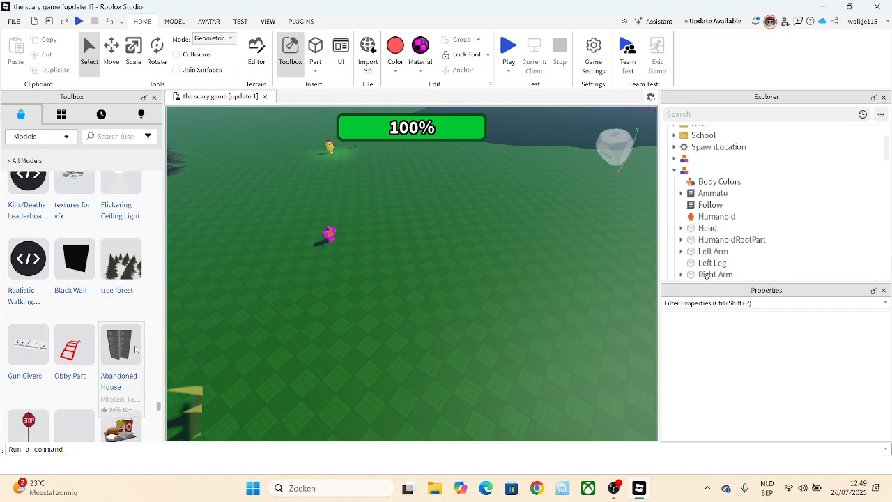
{"action": "scroll", "coordinate": [128, 356], "scroll_direction": "down", "scroll_amount": 2}
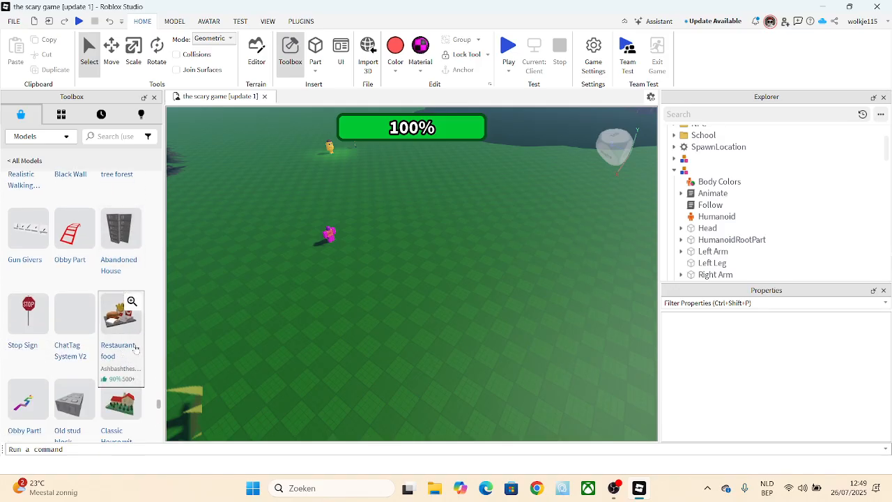
{"action": "scroll", "coordinate": [105, 328], "scroll_direction": "down", "scroll_amount": 1}
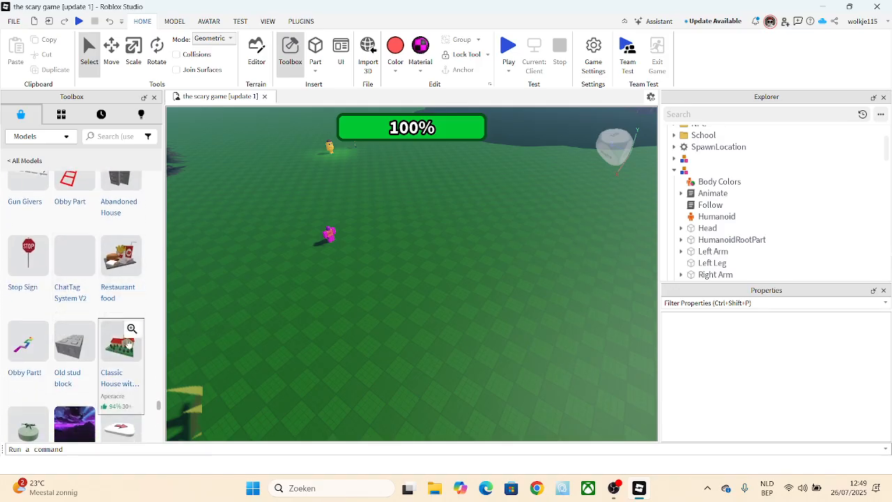
{"action": "left_click", "coordinate": [122, 343]}
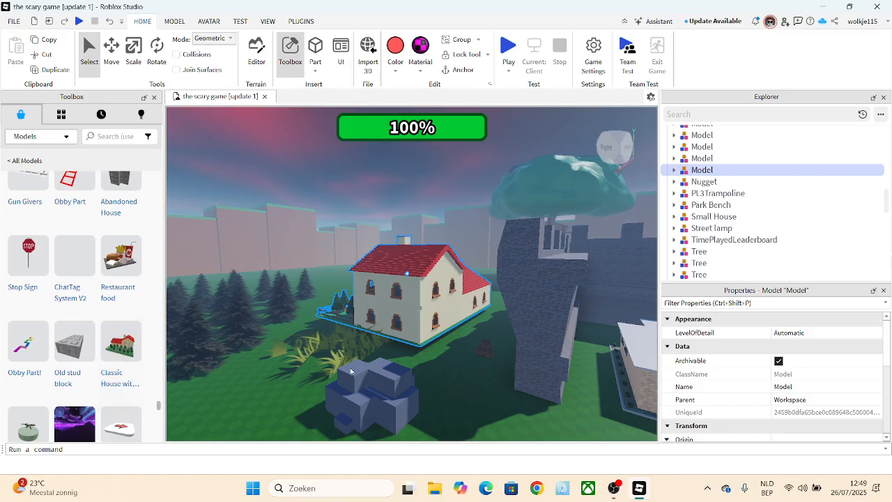
Move the new house onto the open grass beyond the Nugget and rotate it so its fenced front garden faces the field.
{"action": "scroll", "coordinate": [272, 126], "scroll_direction": "up", "scroll_amount": 3}
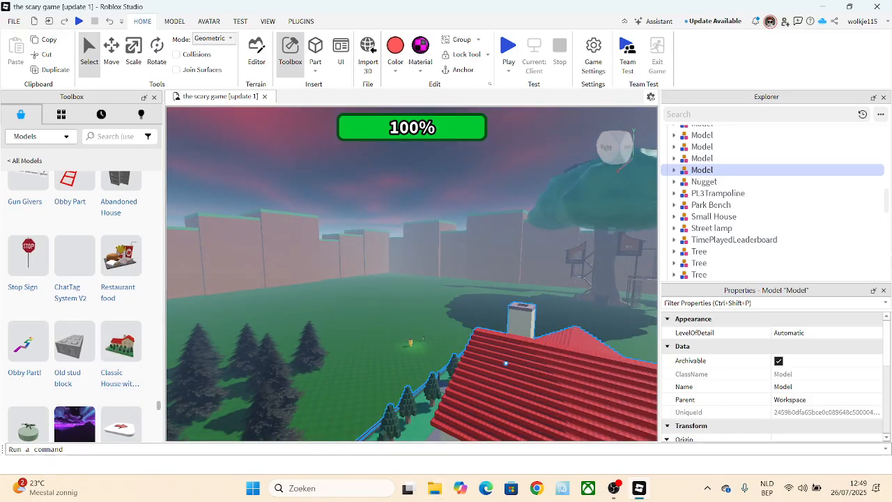
{"action": "left_click_drag", "start_coordinate": [488, 216], "coordinate": [328, 307]}
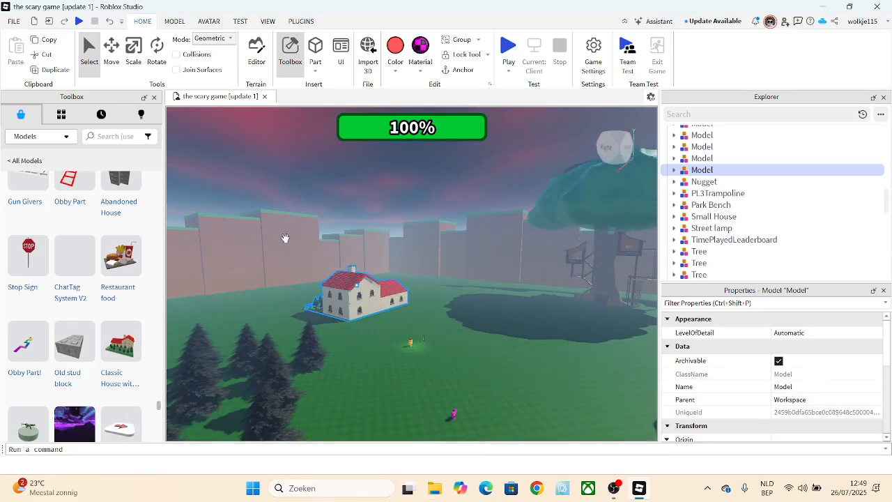
{"action": "left_click", "coordinate": [158, 59]}
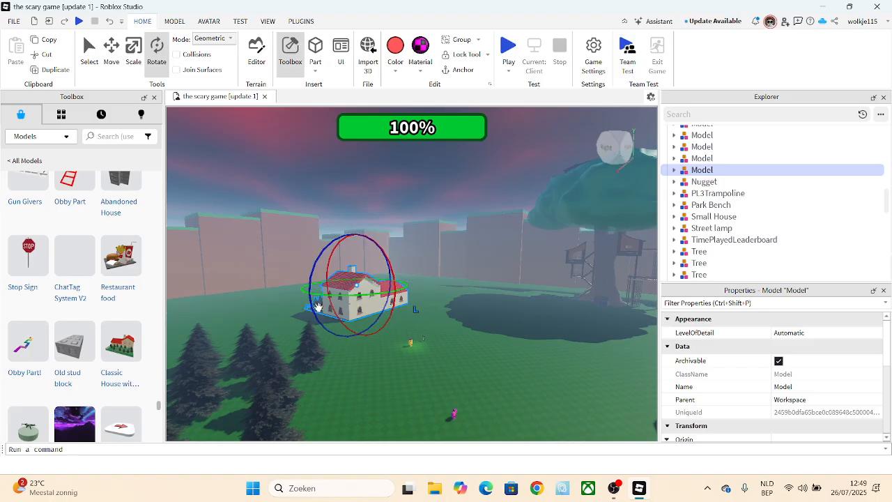
{"action": "left_click_drag", "start_coordinate": [318, 299], "coordinate": [424, 292]}
{"action": "left_click", "coordinate": [423, 293]}
{"action": "scroll", "coordinate": [390, 300], "scroll_direction": "up", "scroll_amount": 6}
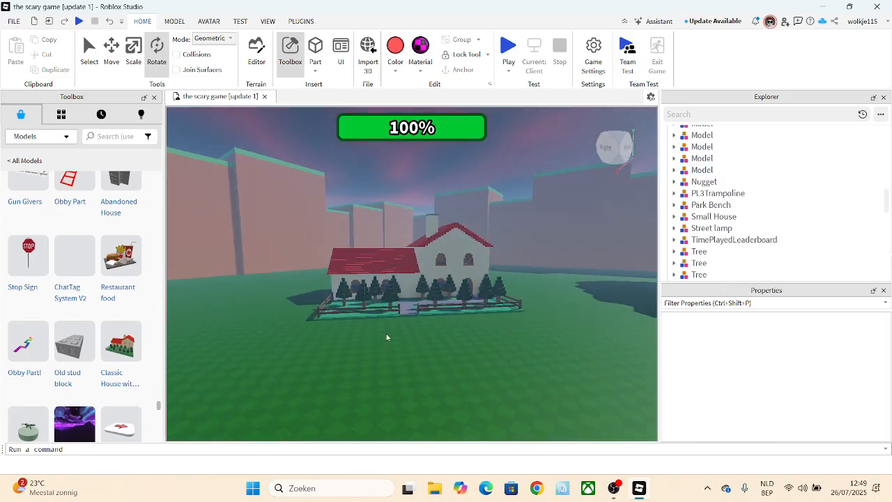
{"action": "scroll", "coordinate": [434, 268], "scroll_direction": "up", "scroll_amount": 3}
{"action": "scroll", "coordinate": [434, 269], "scroll_direction": "down", "scroll_amount": 5}
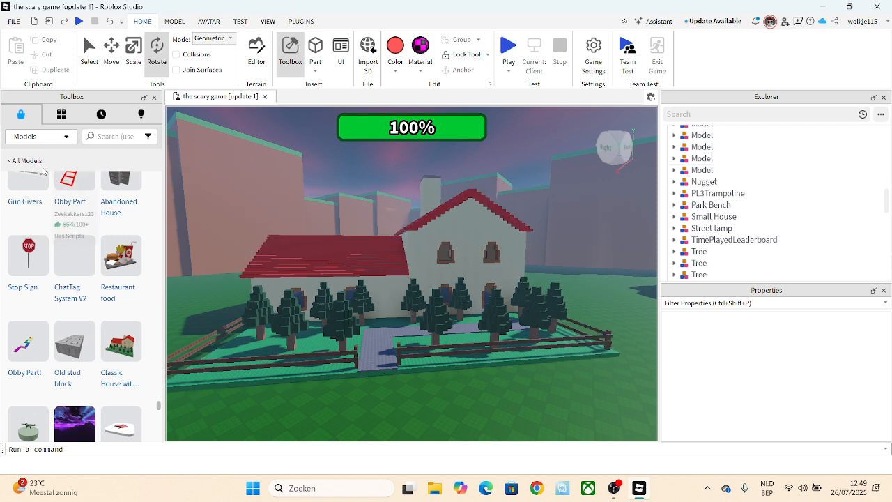
Search the model library for "ceckpoint".
{"action": "left_click", "coordinate": [110, 137]}
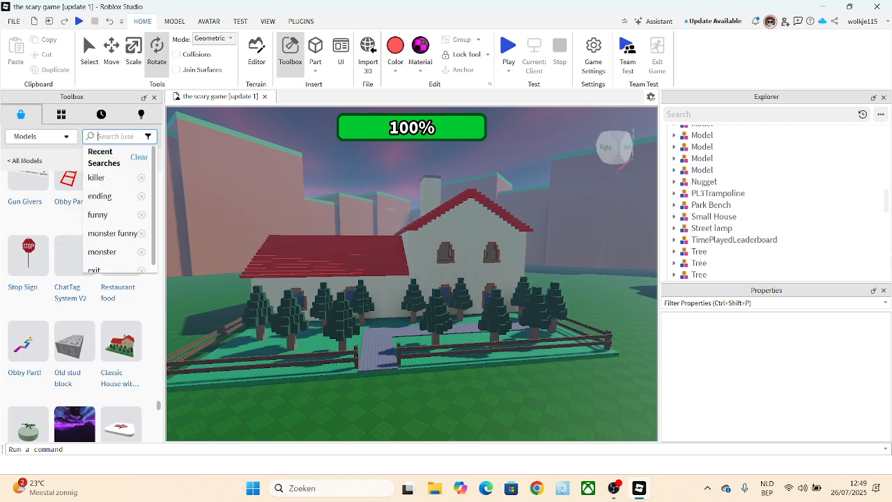
{"action": "type", "text": "c"}
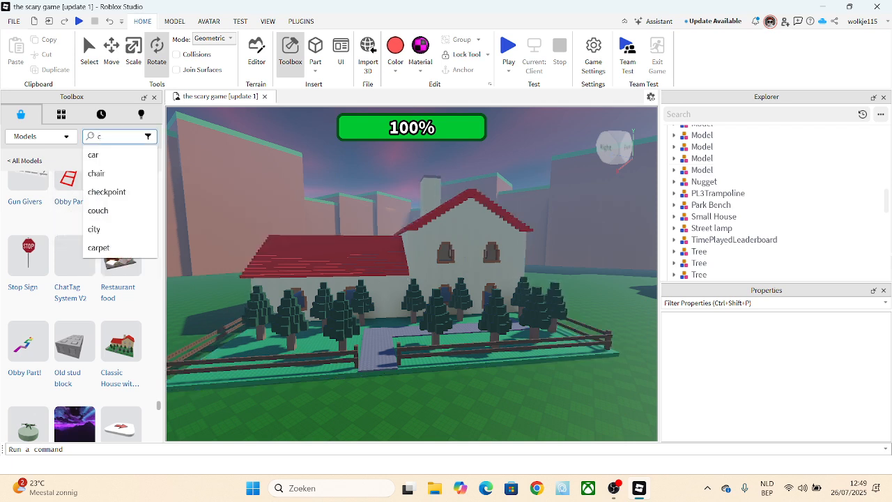
{"action": "type", "text": "ec"}
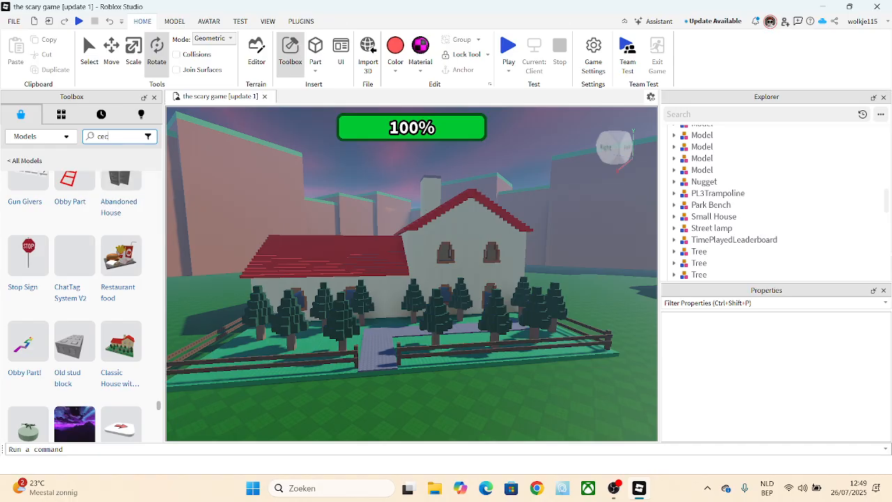
{"action": "type", "text": "kpoint"}
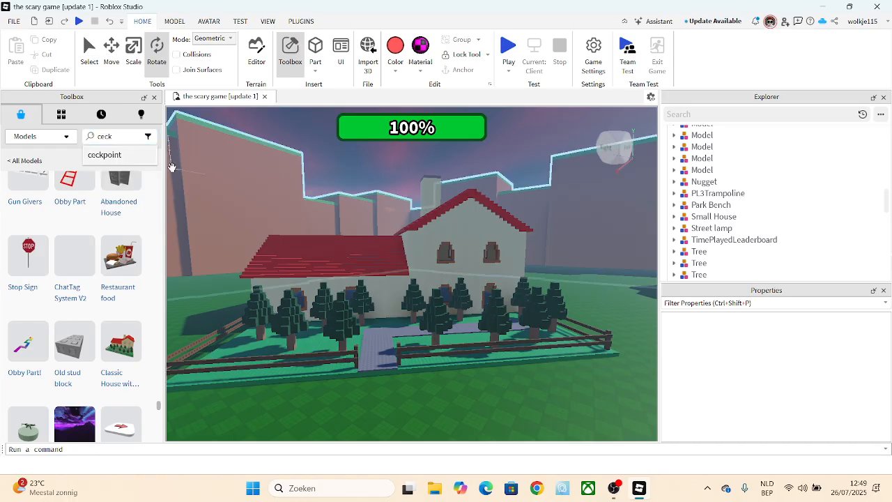
{"action": "left_click", "coordinate": [127, 153]}
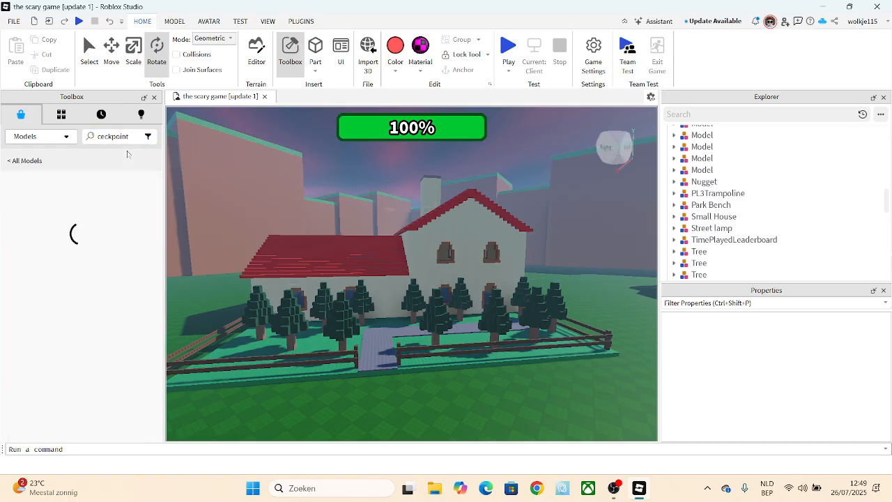
{"action": "scroll", "coordinate": [377, 289], "scroll_direction": "up", "scroll_amount": 5}
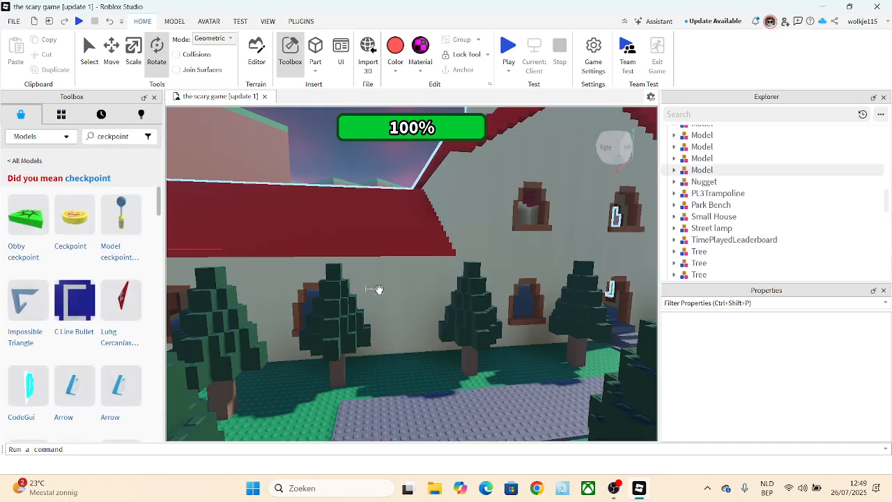
{"action": "scroll", "coordinate": [378, 290], "scroll_direction": "down", "scroll_amount": 6}
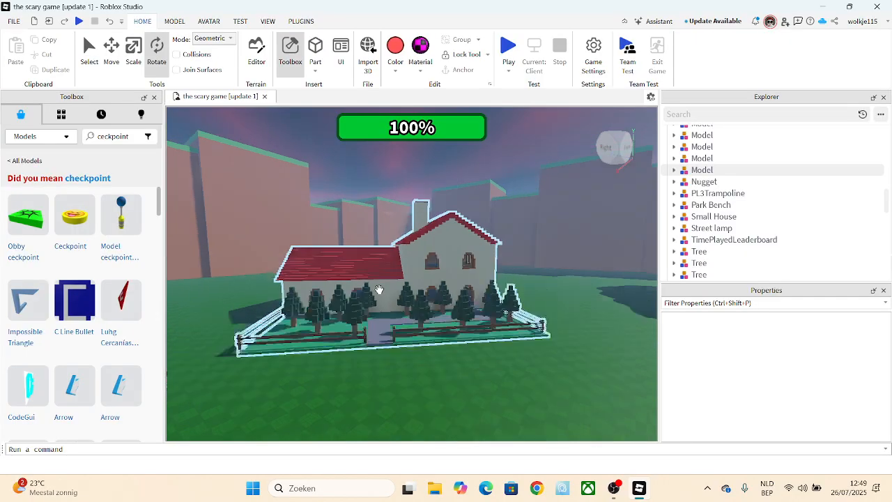
Duplicate the Metal Door at the entrance of the older red-roofed house with the wooden fence.
{"action": "right_click_drag", "start_coordinate": [378, 290], "coordinate": [403, 286]}
{"action": "scroll", "coordinate": [358, 230], "scroll_direction": "up", "scroll_amount": 10}
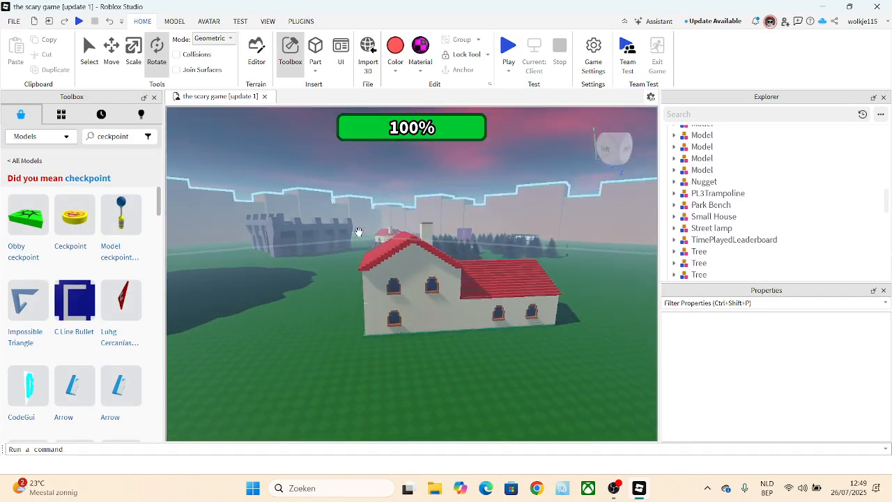
{"action": "scroll", "coordinate": [421, 221], "scroll_direction": "up", "scroll_amount": 4}
{"action": "scroll", "coordinate": [422, 221], "scroll_direction": "up", "scroll_amount": 10}
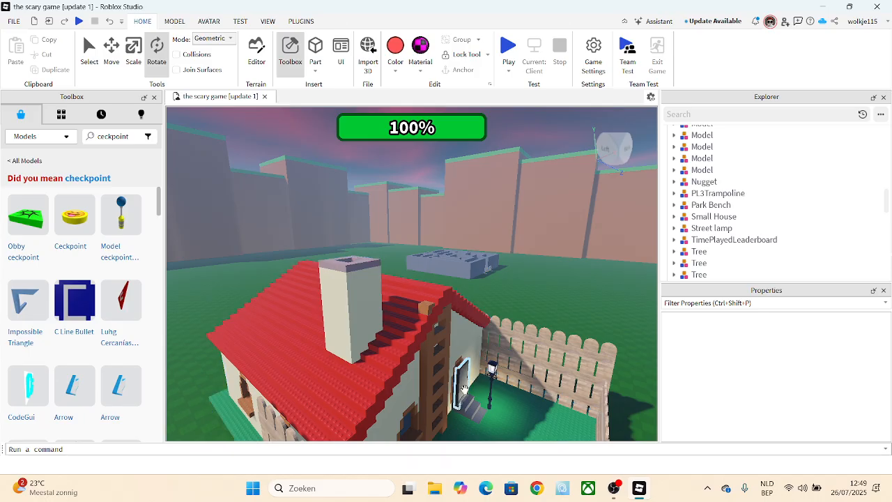
{"action": "left_click", "coordinate": [453, 377]}
{"action": "right_click", "coordinate": [465, 379]}
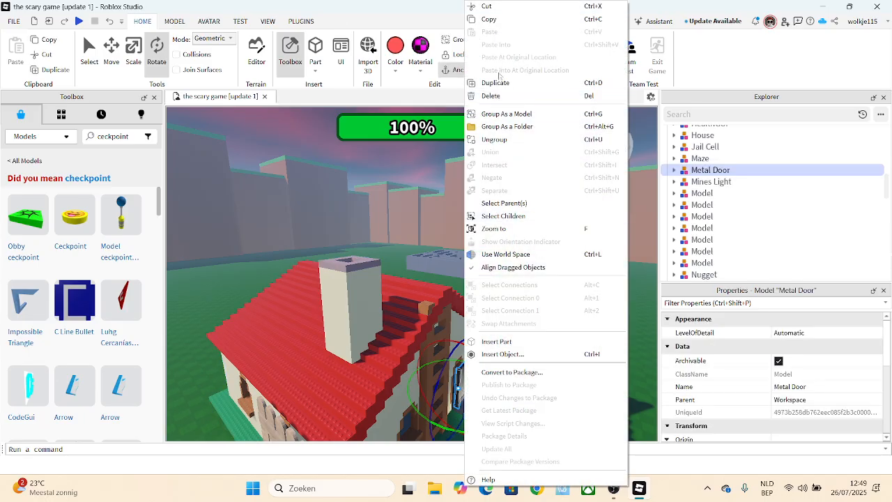
{"action": "left_click", "coordinate": [496, 83]}
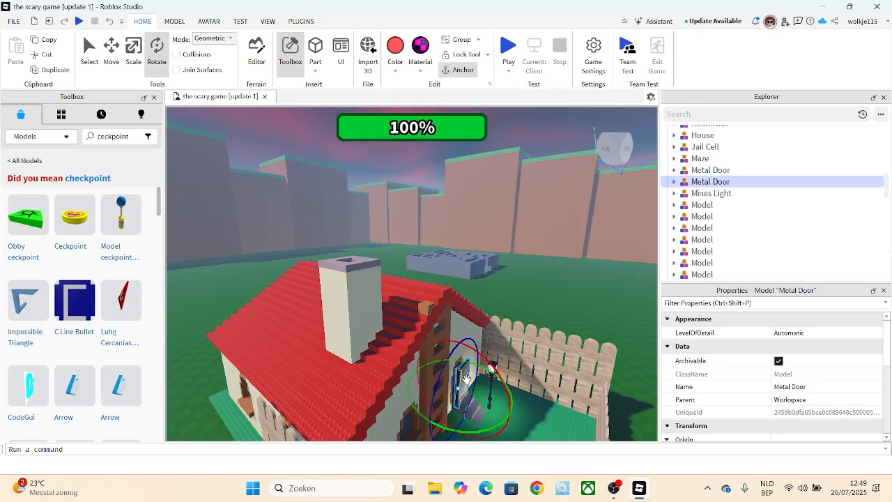
Move the duplicated Metal Door across the map to the front entrance of the newly placed Classic House.
{"action": "left_click_drag", "start_coordinate": [465, 379], "coordinate": [491, 335]}
{"action": "right_click_drag", "start_coordinate": [492, 345], "coordinate": [492, 334]}
{"action": "left_click_drag", "start_coordinate": [491, 334], "coordinate": [436, 307]}
{"action": "scroll", "coordinate": [390, 158], "scroll_direction": "up", "scroll_amount": 2}
{"action": "scroll", "coordinate": [390, 158], "scroll_direction": "up", "scroll_amount": 8}
{"action": "scroll", "coordinate": [373, 188], "scroll_direction": "up", "scroll_amount": 7}
{"action": "scroll", "coordinate": [401, 194], "scroll_direction": "up", "scroll_amount": 6}
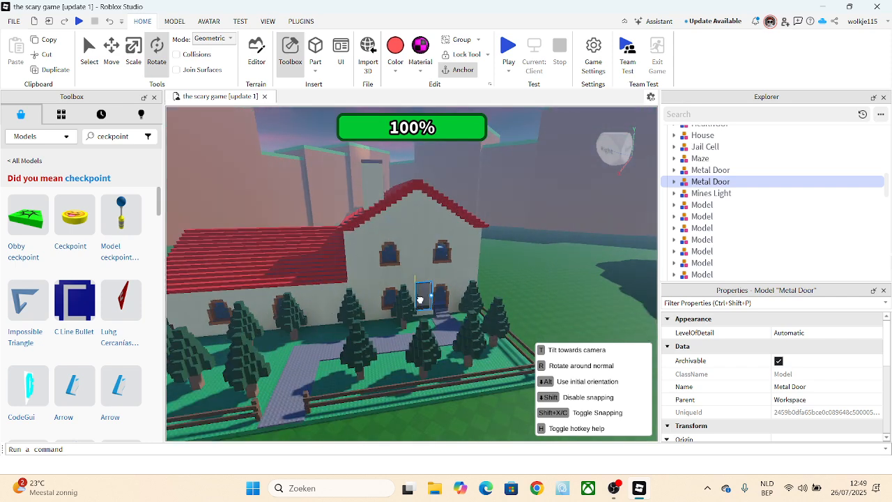
{"action": "scroll", "coordinate": [420, 300], "scroll_direction": "up", "scroll_amount": 3}
{"action": "left_click_drag", "start_coordinate": [438, 282], "coordinate": [492, 293]}
{"action": "left_click", "coordinate": [465, 198]}
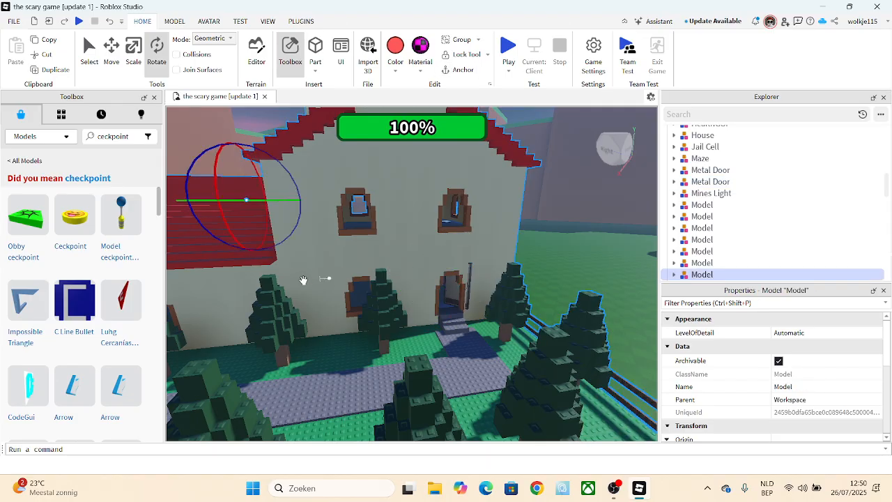
Rotate the new Classic House about its vertical axis to line its doorway up with the Metal Door.
{"action": "left_click_drag", "start_coordinate": [223, 204], "coordinate": [276, 196]}
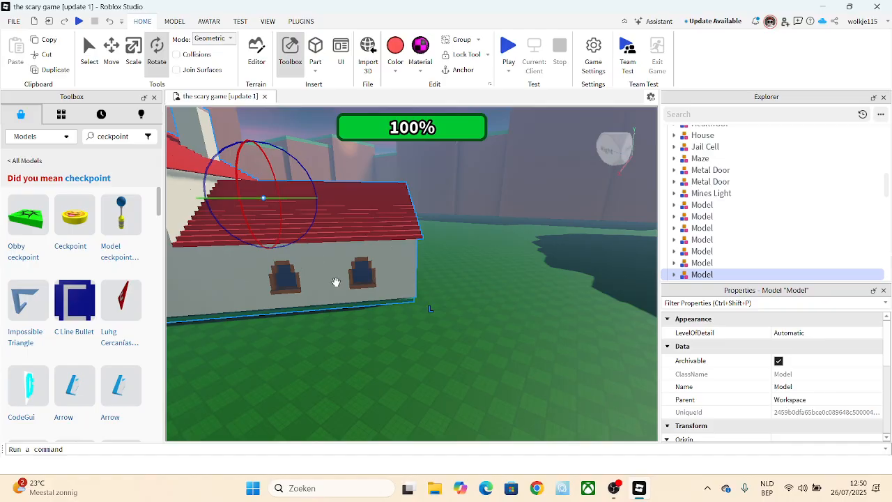
{"action": "key", "text": "d"}
{"action": "right_click_drag", "start_coordinate": [336, 282], "coordinate": [339, 286]}
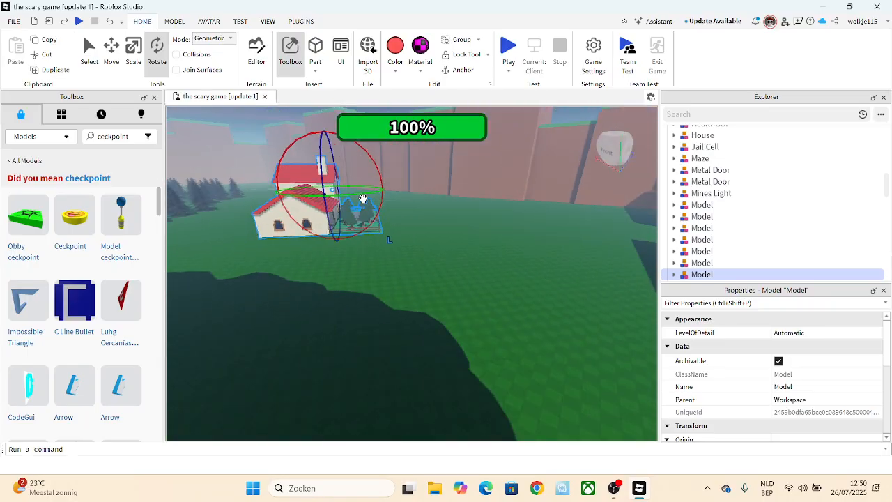
{"action": "left_click_drag", "start_coordinate": [340, 192], "coordinate": [291, 196]}
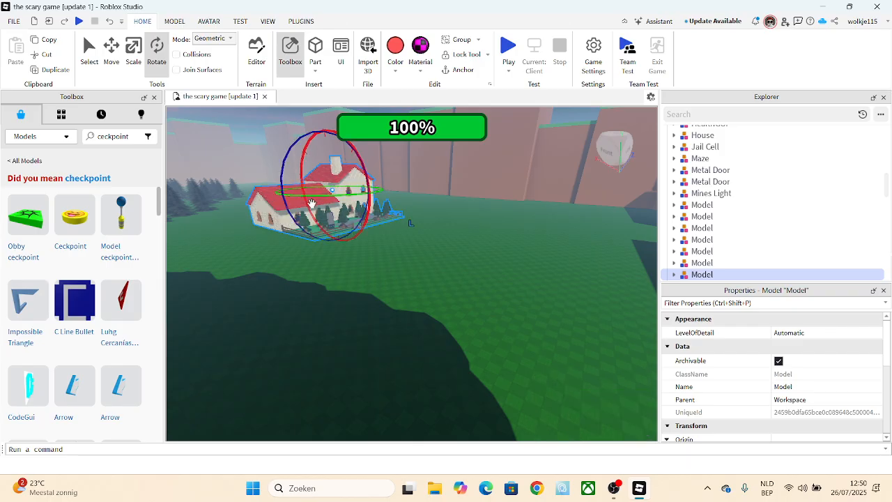
Fit the duplicated Metal Door into the front doorway of the new Classic House.
{"action": "scroll", "coordinate": [349, 230], "scroll_direction": "up", "scroll_amount": 8}
{"action": "left_click", "coordinate": [401, 282]}
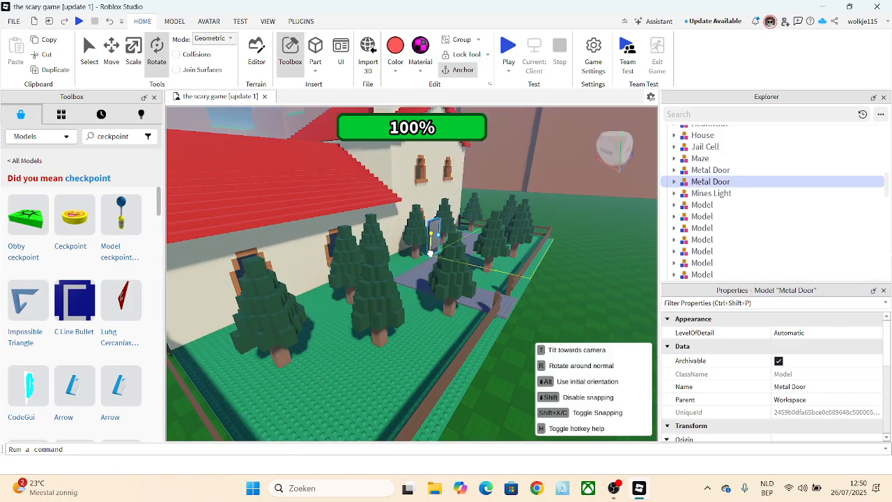
{"action": "scroll", "coordinate": [376, 258], "scroll_direction": "down", "scroll_amount": 10}
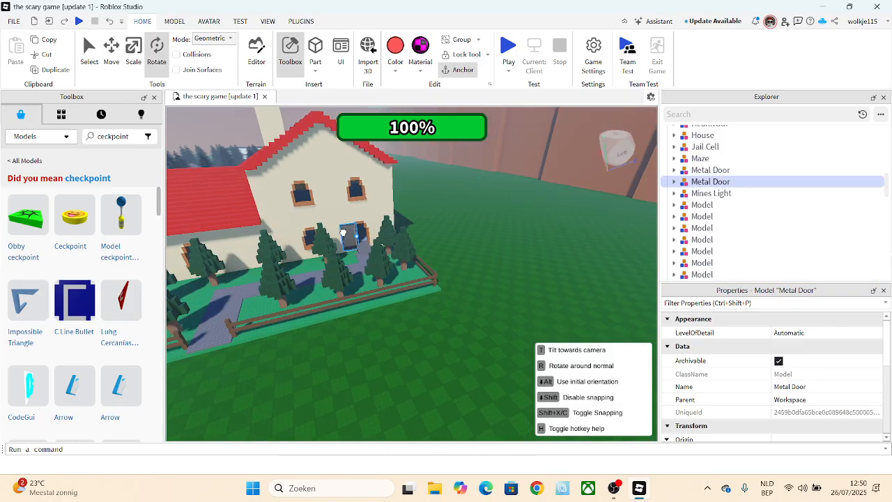
{"action": "scroll", "coordinate": [343, 232], "scroll_direction": "up", "scroll_amount": 4}
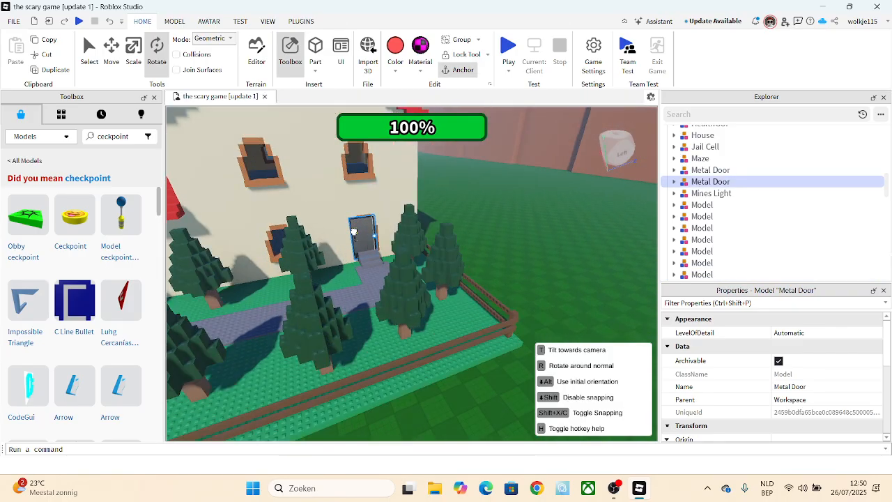
{"action": "mouse_move", "coordinate": [354, 232]}
{"action": "left_mouse_down"}
{"action": "mouse_move", "coordinate": [364, 262]}
{"action": "mouse_move", "coordinate": [362, 230]}
{"action": "left_mouse_up"}
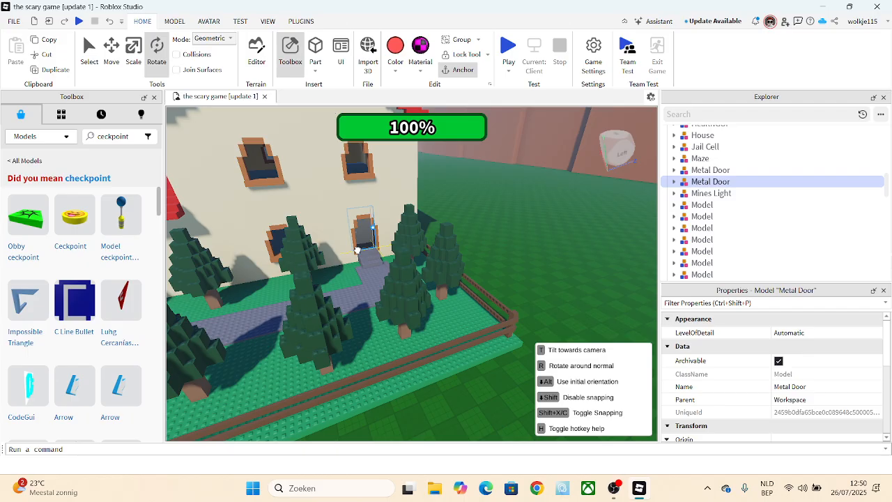
{"action": "left_click_drag", "start_coordinate": [360, 251], "coordinate": [361, 250]}
{"action": "left_click", "coordinate": [515, 214]}
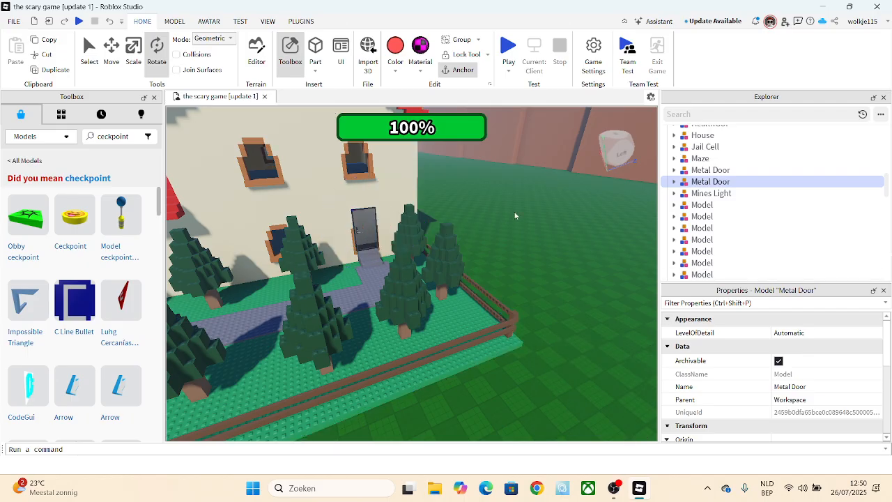
Insert the Obby ceckpoint model on the grass near the new Classic House.
{"action": "key", "text": "d"}
{"action": "right_click_drag", "start_coordinate": [516, 216], "coordinate": [516, 215]}
{"action": "left_click", "coordinate": [255, 200]}
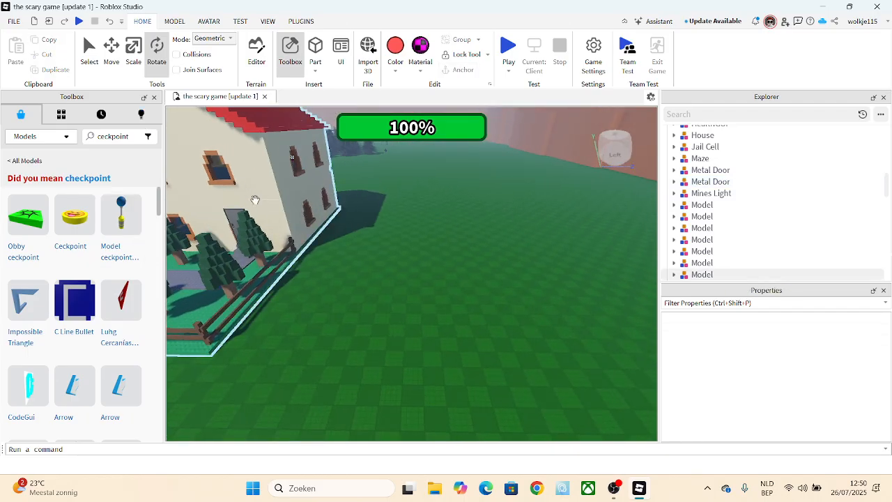
{"action": "scroll", "coordinate": [258, 202], "scroll_direction": "up", "scroll_amount": 5}
{"action": "key", "text": "s"}
{"action": "right_click_drag", "start_coordinate": [257, 202], "coordinate": [258, 202]}
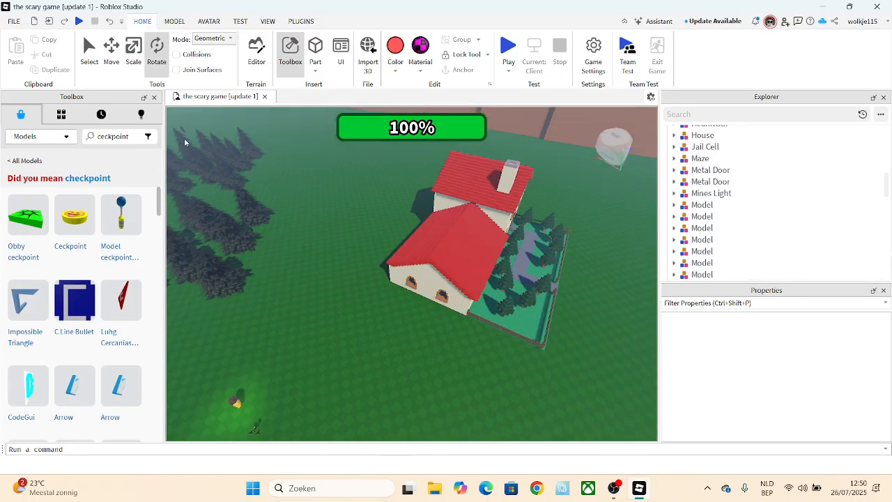
{"action": "left_click", "coordinate": [93, 47]}
{"action": "scroll", "coordinate": [405, 245], "scroll_direction": "up", "scroll_amount": 2}
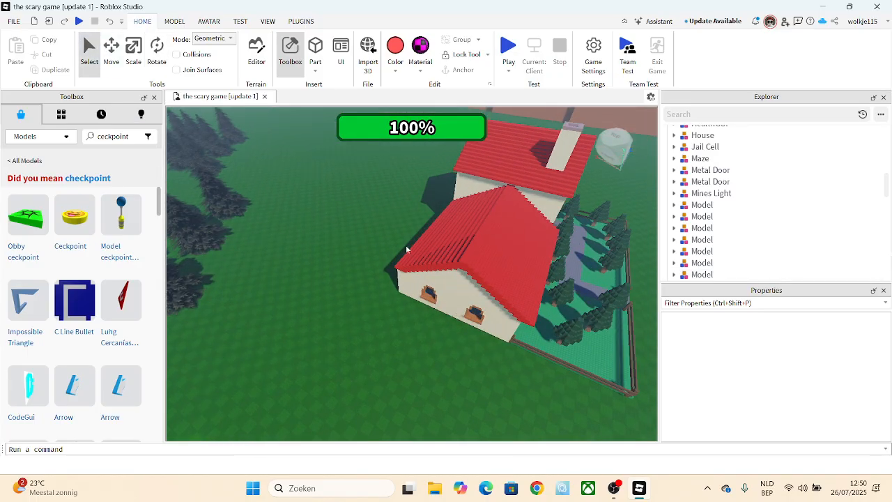
{"action": "scroll", "coordinate": [405, 248], "scroll_direction": "up", "scroll_amount": 5}
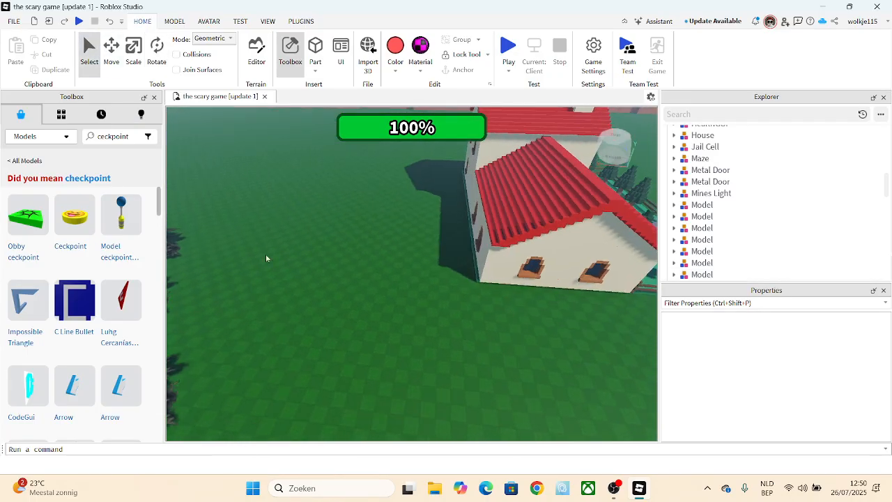
{"action": "mouse_move", "coordinate": [56, 219]}
{"action": "mouse_move", "coordinate": [23, 217]}
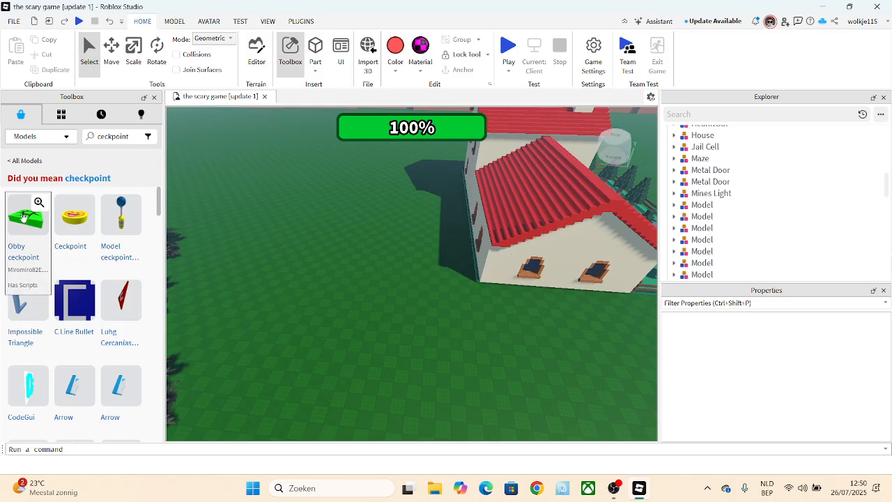
{"action": "left_click", "coordinate": [23, 218]}
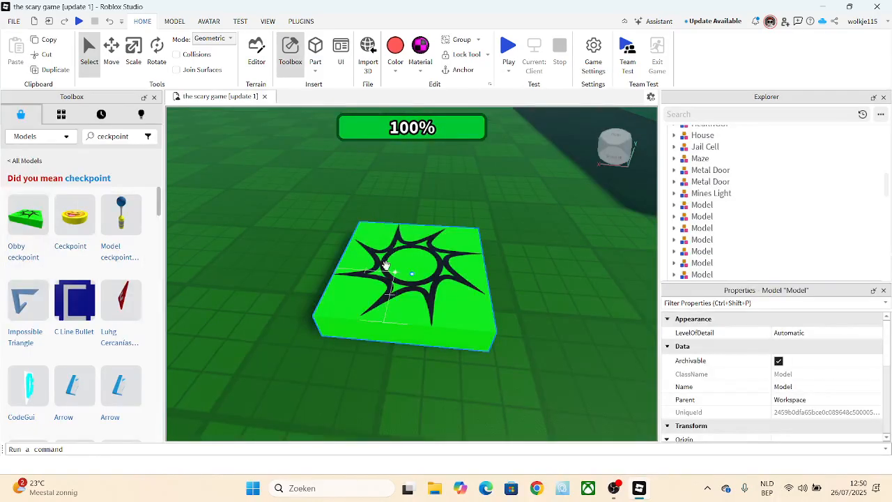
Move the green checkpoint pad onto the floor inside the new Classic House.
{"action": "left_click_drag", "start_coordinate": [386, 266], "coordinate": [392, 307]}
{"action": "scroll", "coordinate": [392, 307], "scroll_direction": "up", "scroll_amount": 3}
{"action": "scroll", "coordinate": [392, 307], "scroll_direction": "down", "scroll_amount": 8}
{"action": "scroll", "coordinate": [392, 307], "scroll_direction": "up", "scroll_amount": 4}
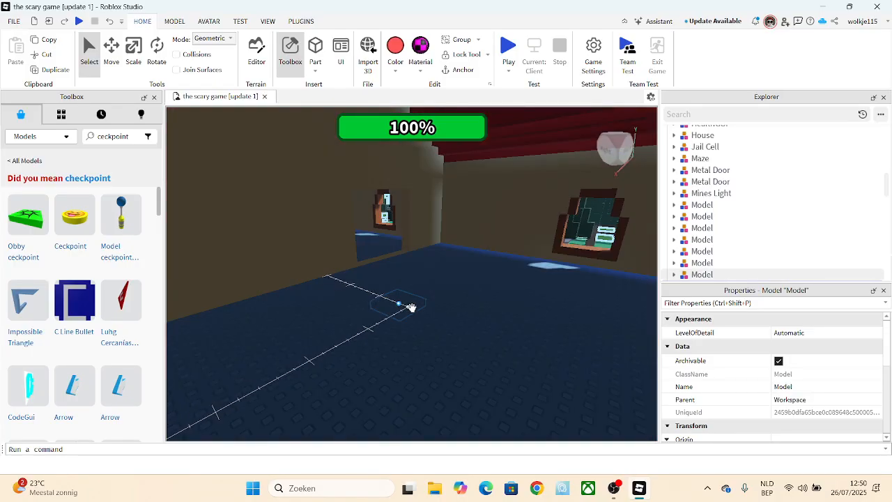
Raise the checkpoint pad by 3.6 studs above the house floor and anchor it.
{"action": "left_click", "coordinate": [110, 56]}
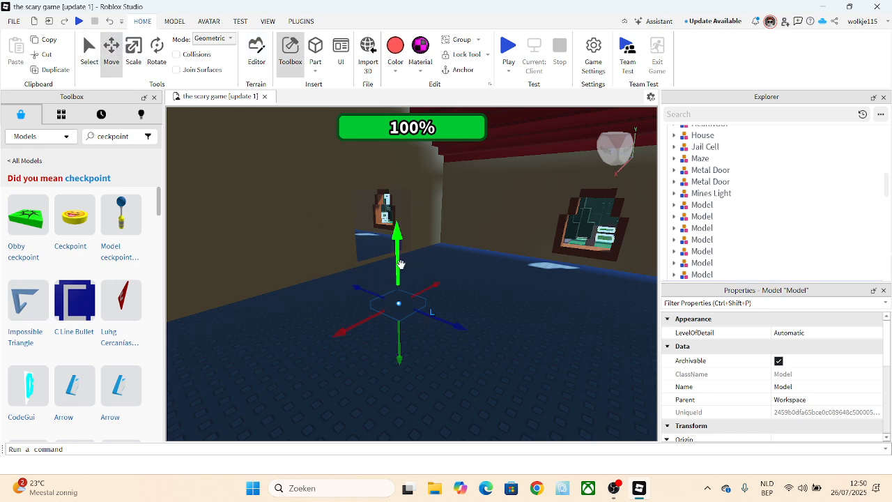
{"action": "left_click_drag", "start_coordinate": [399, 259], "coordinate": [402, 237]}
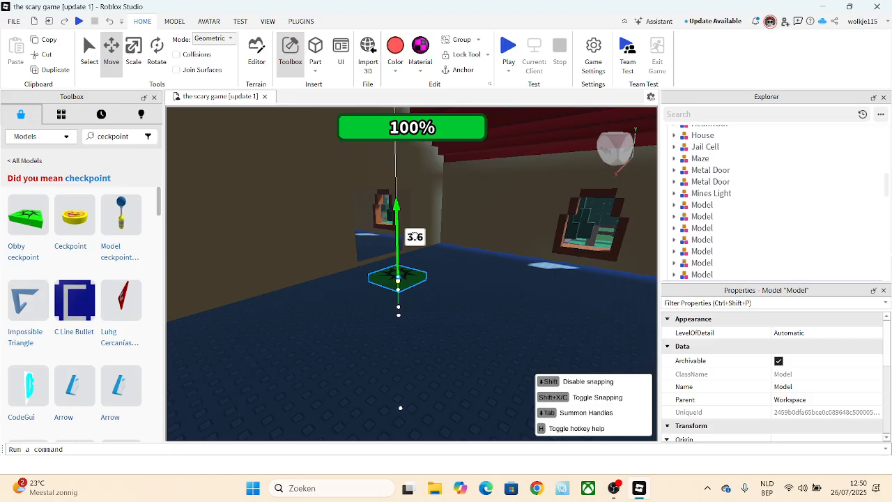
{"action": "left_click_drag", "start_coordinate": [416, 237], "coordinate": [415, 236]}
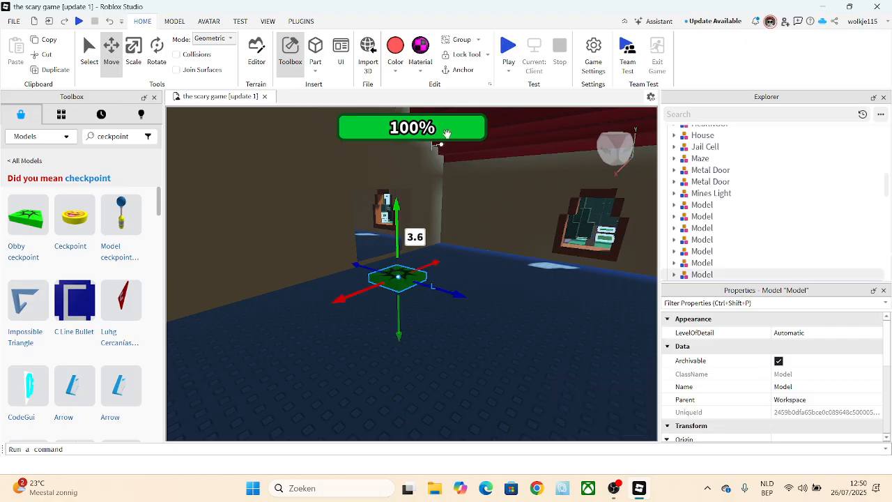
{"action": "left_click", "coordinate": [450, 72]}
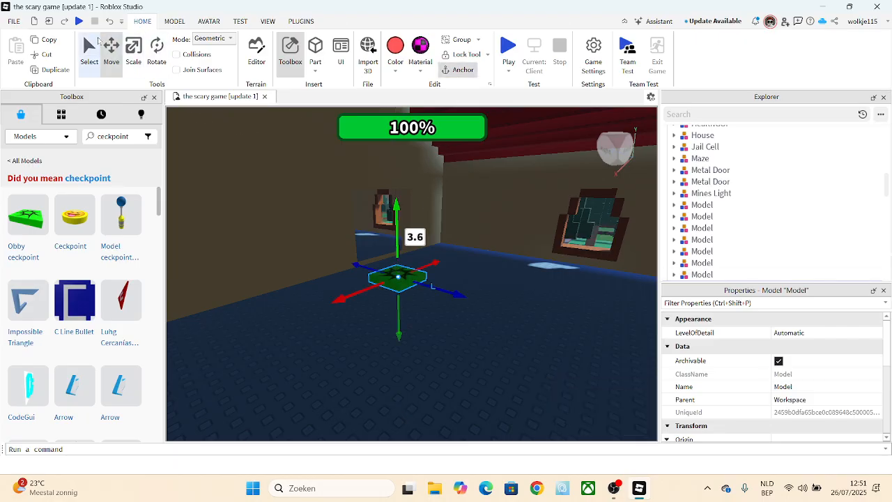
{"action": "left_click", "coordinate": [89, 50]}
{"action": "scroll", "coordinate": [354, 264], "scroll_direction": "down", "scroll_amount": 8}
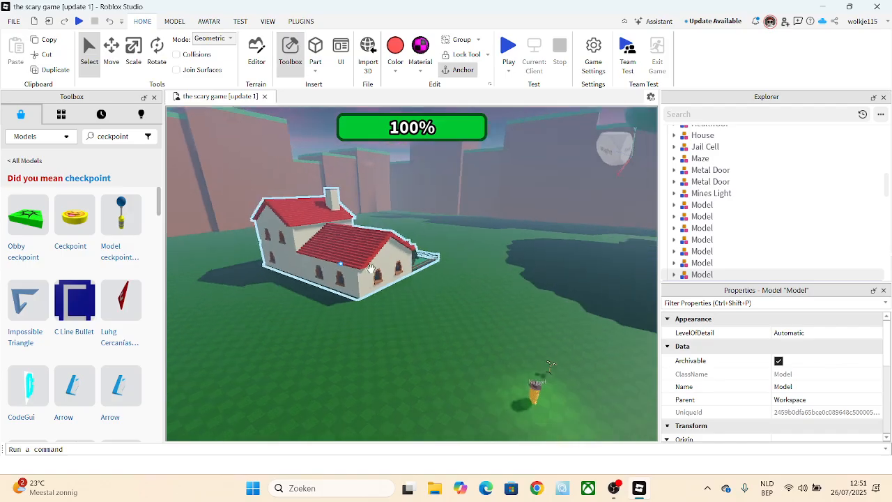
{"action": "left_click", "coordinate": [370, 271]}
Clear the model search and browse the suggested library models for another object to add to the map.
{"action": "right_click_drag", "start_coordinate": [355, 263], "coordinate": [376, 277]}
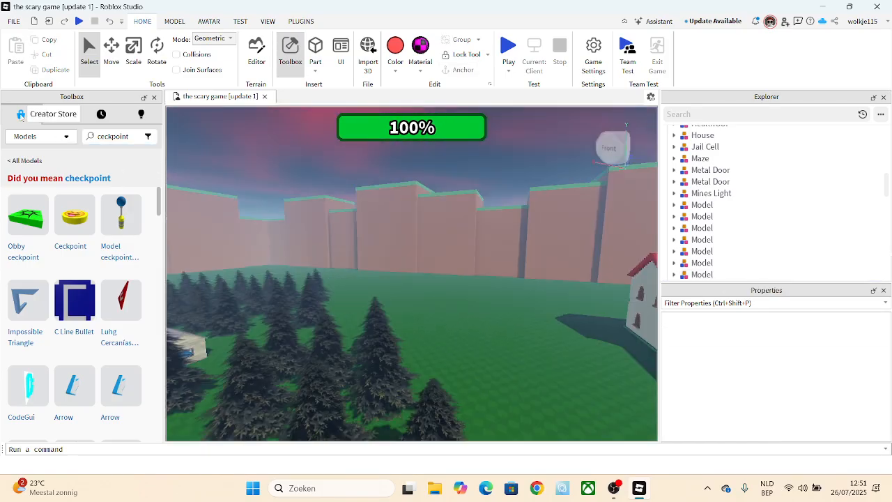
{"action": "left_click", "coordinate": [143, 138]}
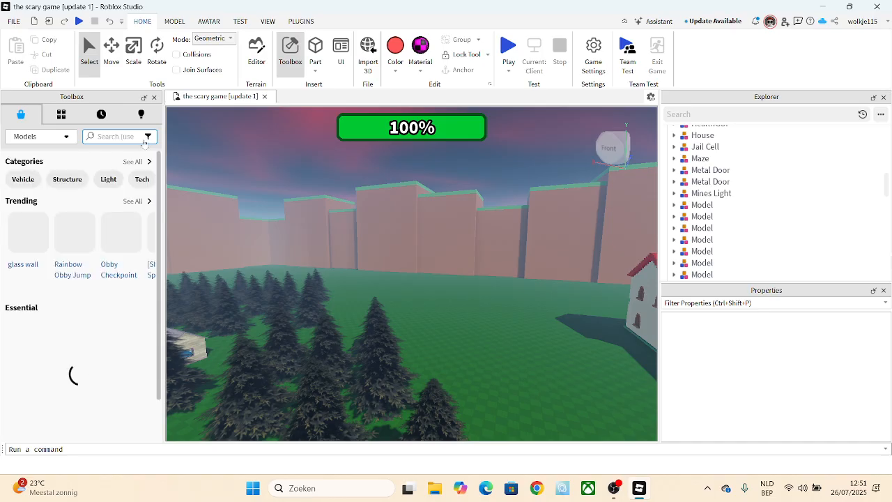
{"action": "right_click_drag", "start_coordinate": [378, 309], "coordinate": [378, 311]}
{"action": "scroll", "coordinate": [122, 305], "scroll_direction": "down", "scroll_amount": 10}
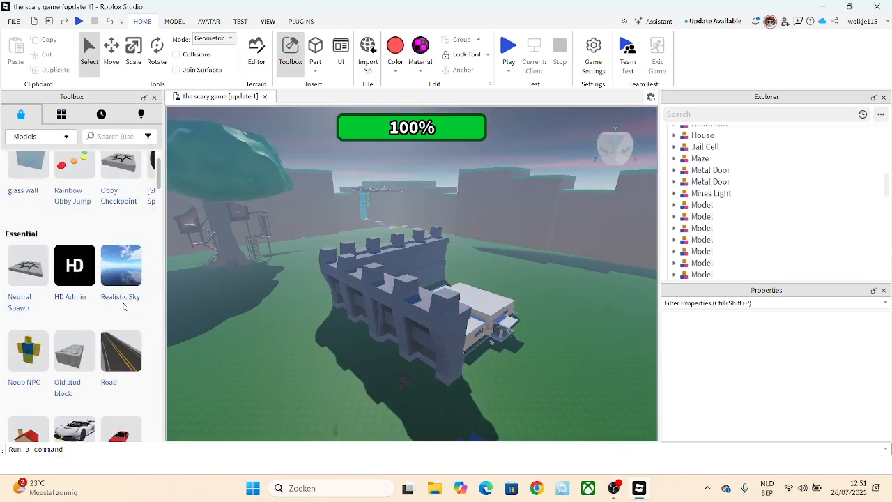
{"action": "scroll", "coordinate": [122, 305], "scroll_direction": "down", "scroll_amount": 4}
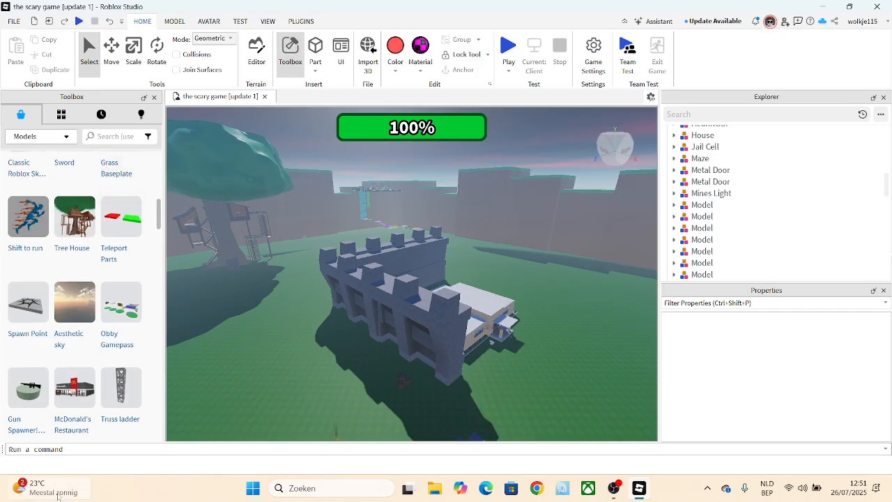
{"action": "right_click_drag", "start_coordinate": [222, 432], "coordinate": [223, 433]}
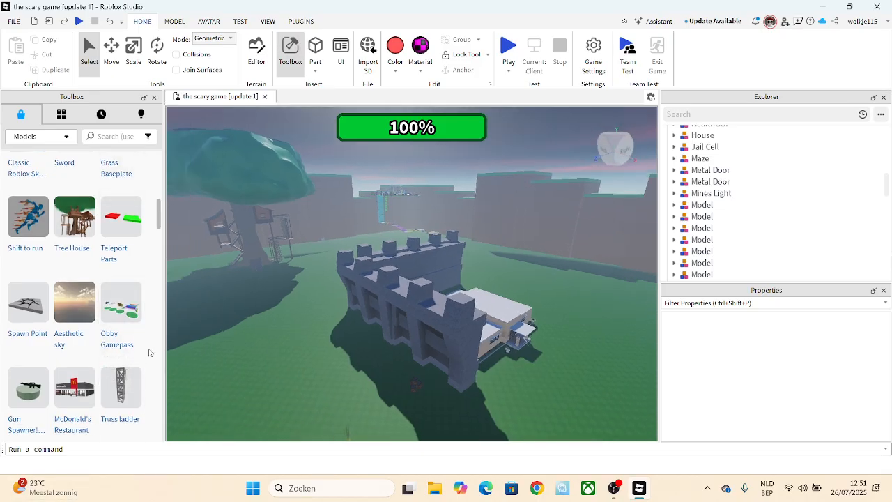
{"action": "scroll", "coordinate": [104, 313], "scroll_direction": "down", "scroll_amount": 10}
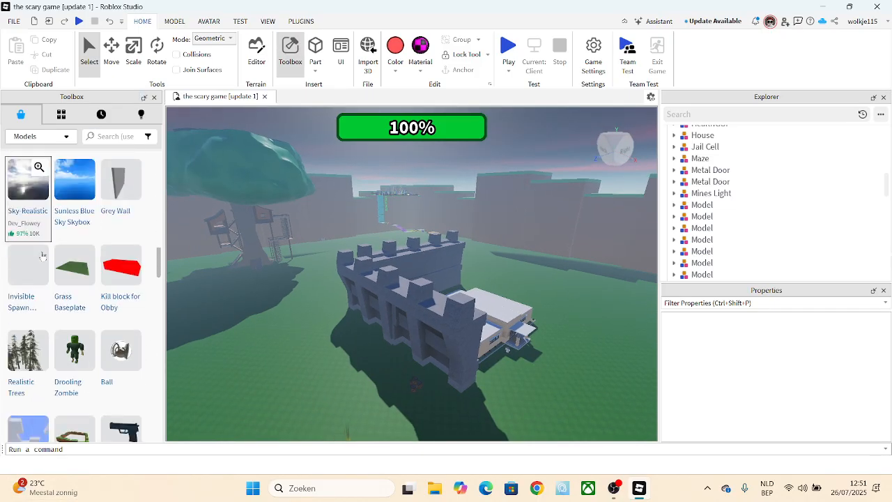
{"action": "scroll", "coordinate": [42, 256], "scroll_direction": "down", "scroll_amount": 4}
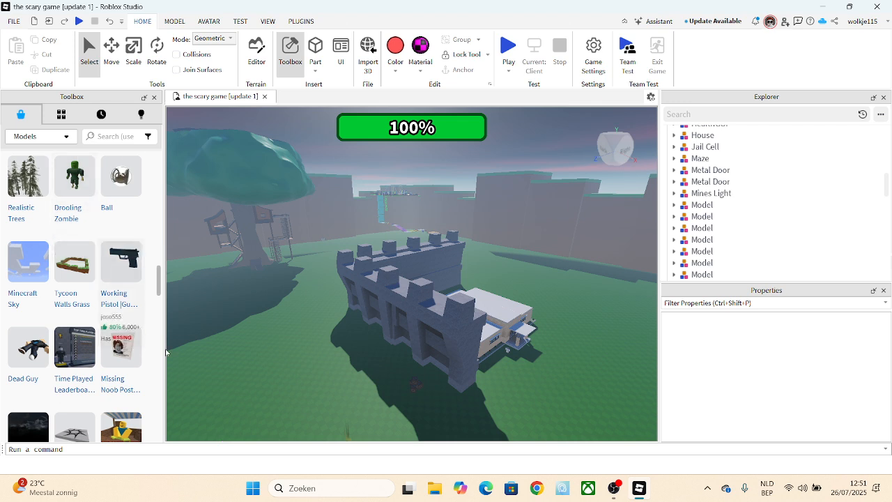
{"action": "scroll", "coordinate": [91, 285], "scroll_direction": "down", "scroll_amount": 8}
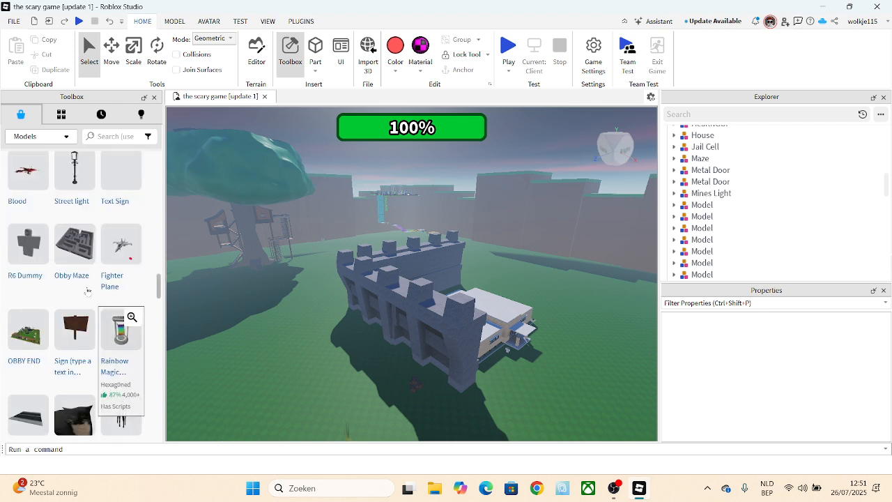
{"action": "scroll", "coordinate": [97, 287], "scroll_direction": "up", "scroll_amount": 5}
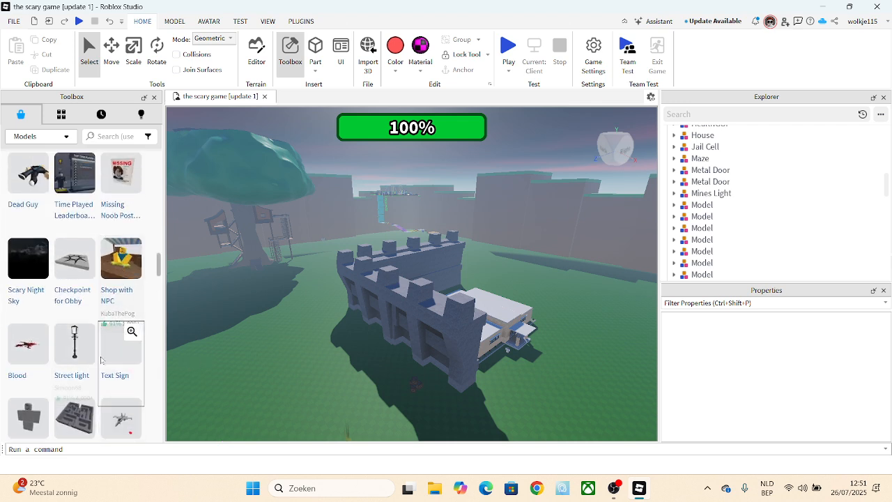
{"action": "scroll", "coordinate": [101, 360], "scroll_direction": "down", "scroll_amount": 3}
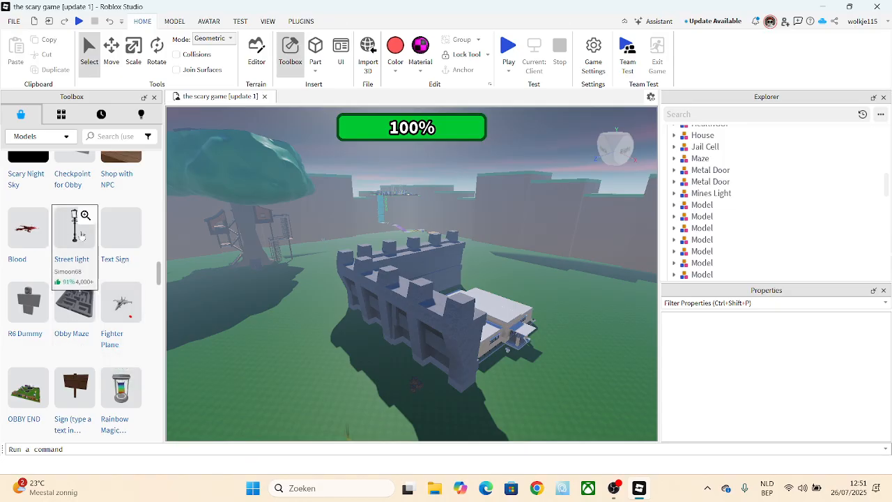
{"action": "scroll", "coordinate": [136, 321], "scroll_direction": "up", "scroll_amount": 3}
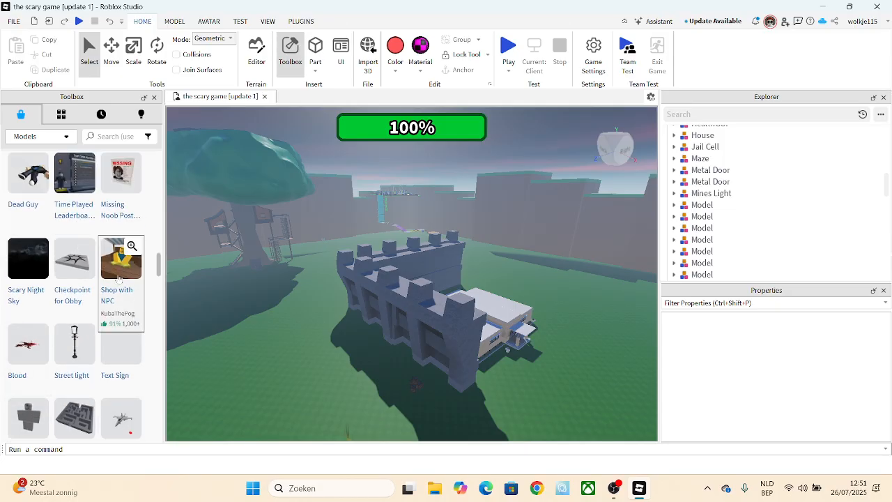
{"action": "scroll", "coordinate": [118, 279], "scroll_direction": "down", "scroll_amount": 3}
{"action": "scroll", "coordinate": [83, 321], "scroll_direction": "down", "scroll_amount": 3}
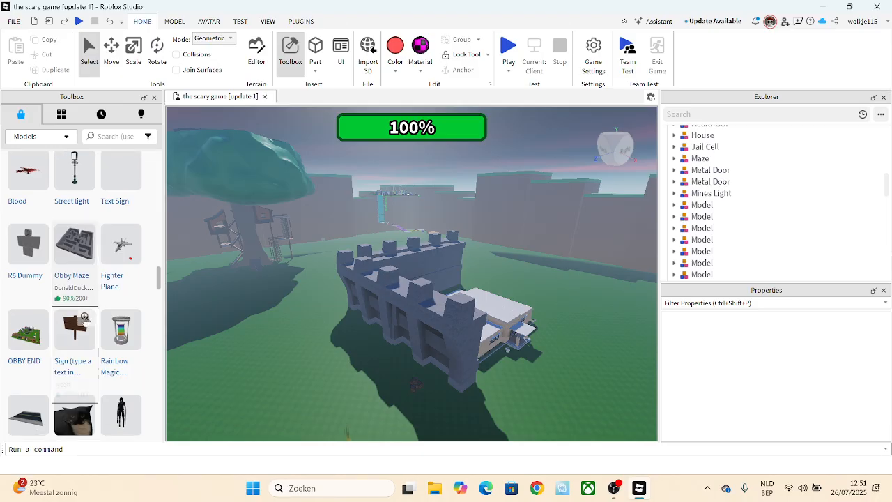
{"action": "scroll", "coordinate": [85, 318], "scroll_direction": "down", "scroll_amount": 5}
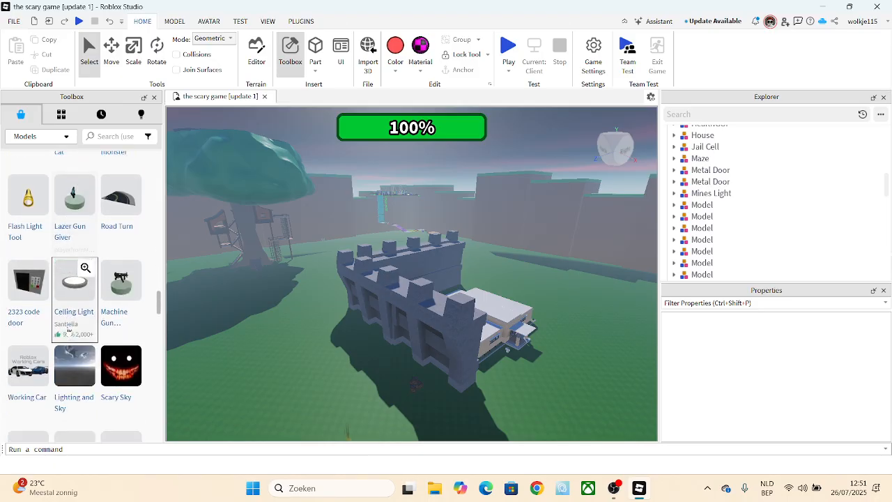
{"action": "scroll", "coordinate": [69, 331], "scroll_direction": "down", "scroll_amount": 1}
{"action": "scroll", "coordinate": [78, 363], "scroll_direction": "down", "scroll_amount": 3}
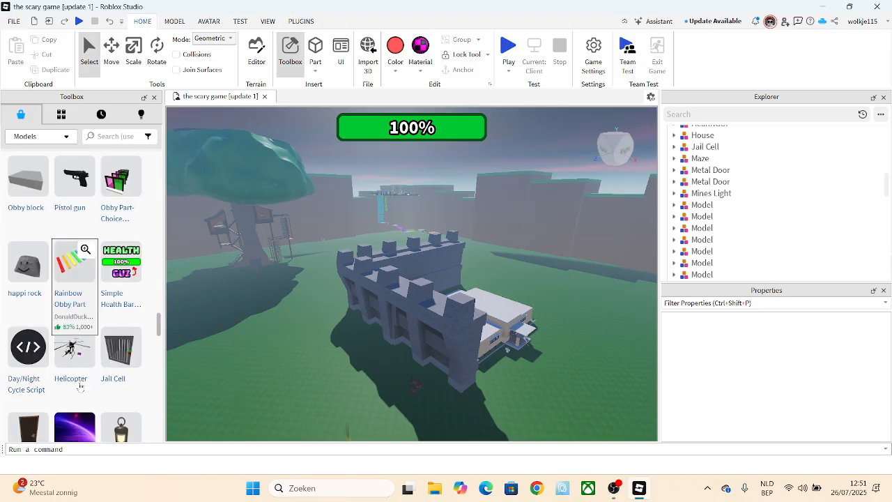
{"action": "scroll", "coordinate": [80, 386], "scroll_direction": "down", "scroll_amount": 1}
{"action": "scroll", "coordinate": [43, 280], "scroll_direction": "down", "scroll_amount": 3}
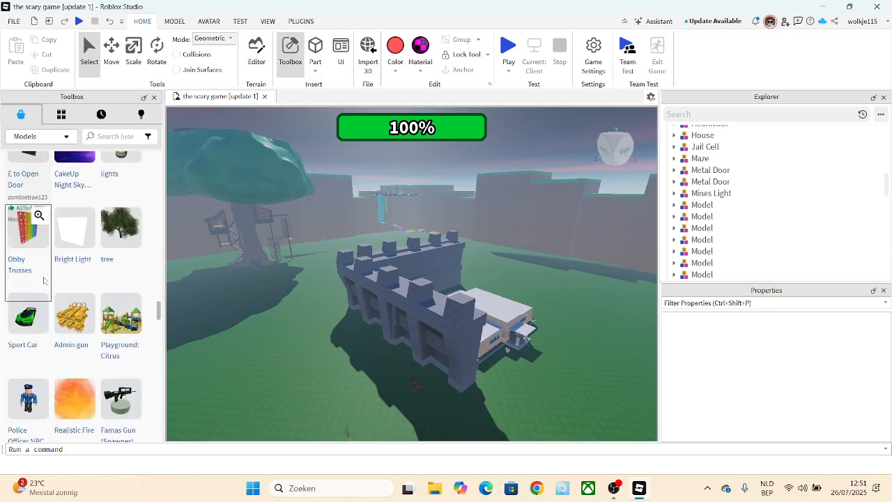
{"action": "scroll", "coordinate": [84, 307], "scroll_direction": "down", "scroll_amount": 2}
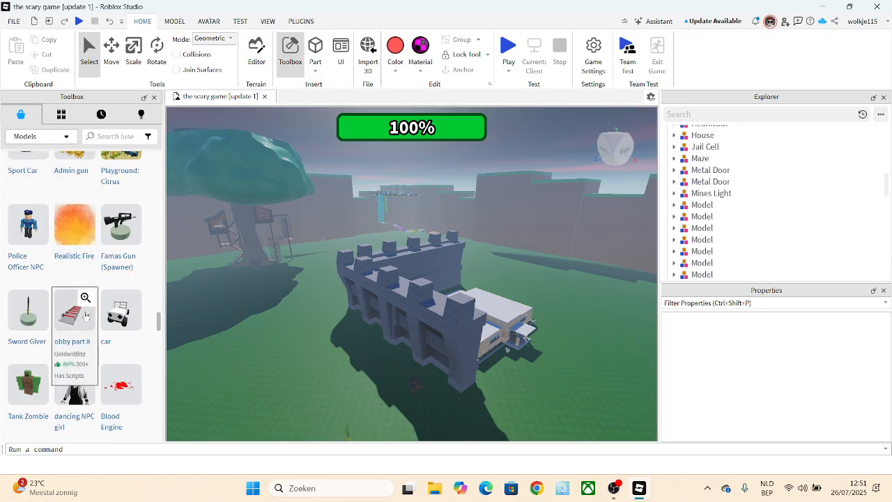
{"action": "scroll", "coordinate": [83, 244], "scroll_direction": "up", "scroll_amount": 2}
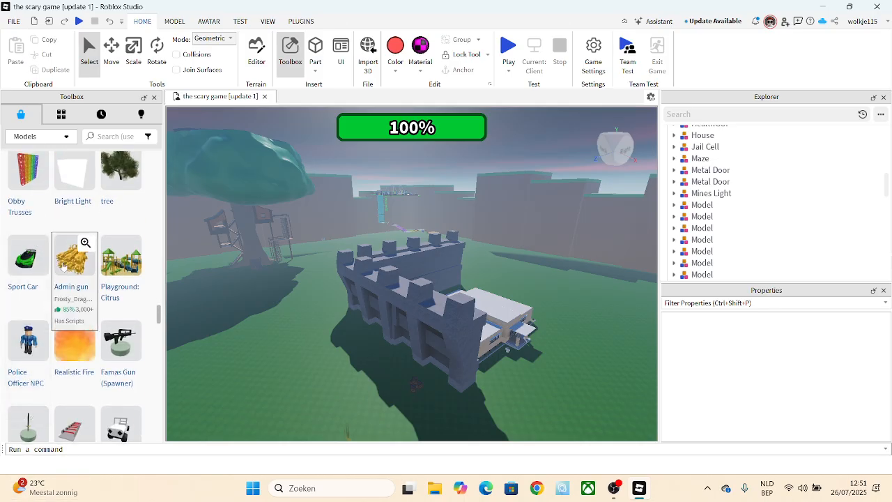
Insert the Playground: Citrus model and place it on the open grass near the new Classic House's fenced garden.
{"action": "left_click", "coordinate": [112, 268]}
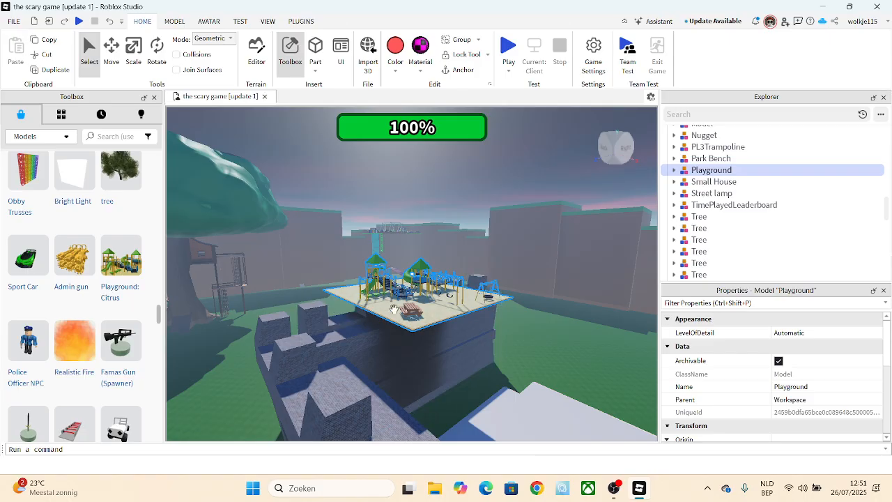
{"action": "left_click_drag", "start_coordinate": [300, 368], "coordinate": [386, 201]}
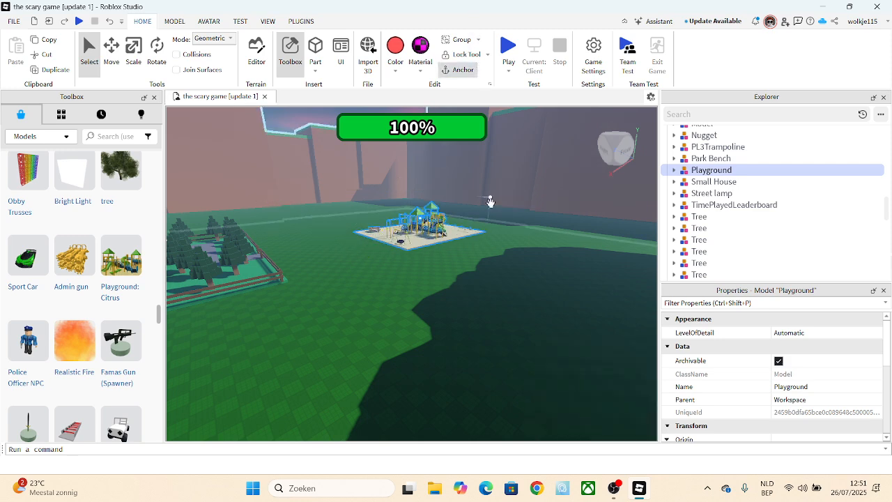
{"action": "scroll", "coordinate": [488, 202], "scroll_direction": "up", "scroll_amount": 5}
{"action": "left_click", "coordinate": [481, 313]}
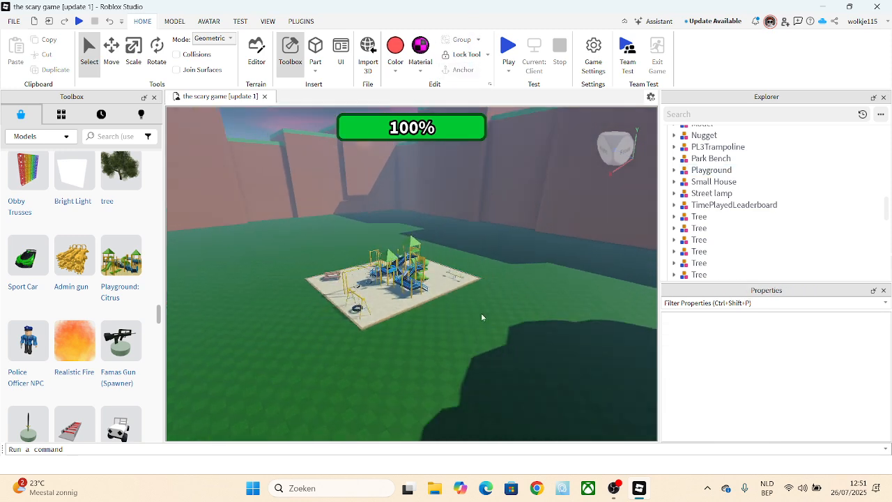
{"action": "scroll", "coordinate": [481, 318], "scroll_direction": "down", "scroll_amount": 3}
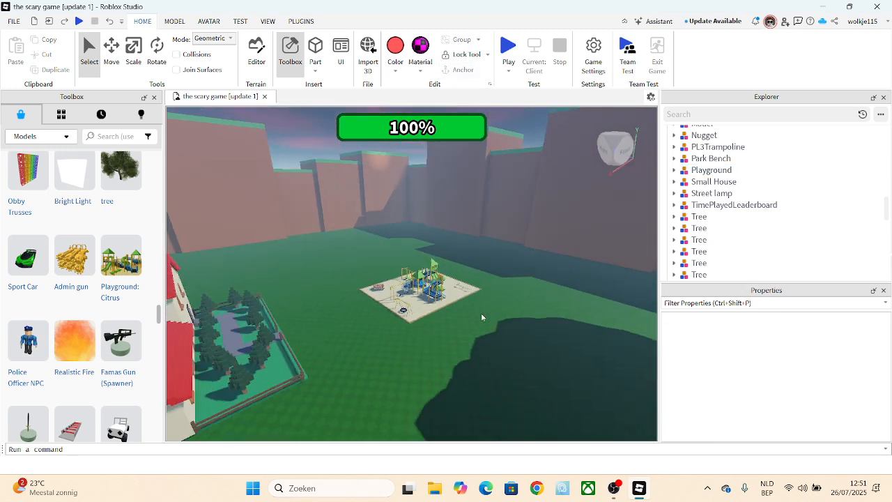
{"action": "key", "text": "a"}
{"action": "left_click", "coordinate": [270, 239]}
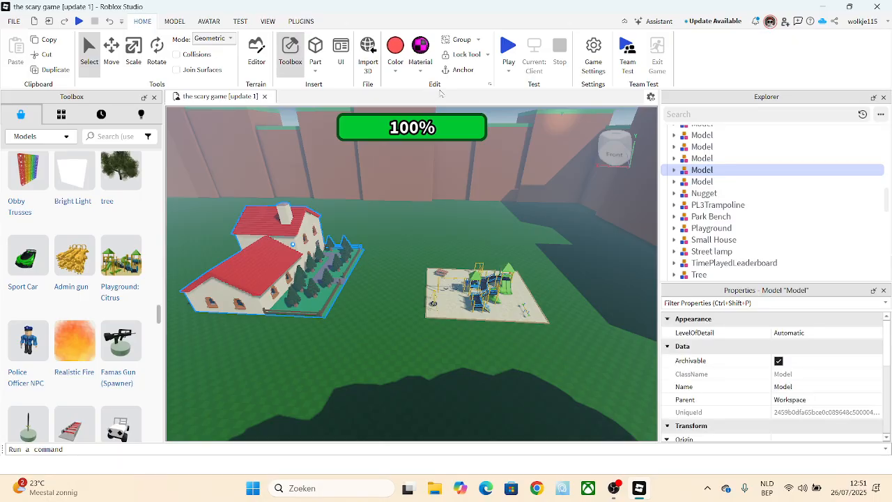
{"action": "left_click", "coordinate": [414, 313]}
{"action": "scroll", "coordinate": [414, 313], "scroll_direction": "down", "scroll_amount": 3}
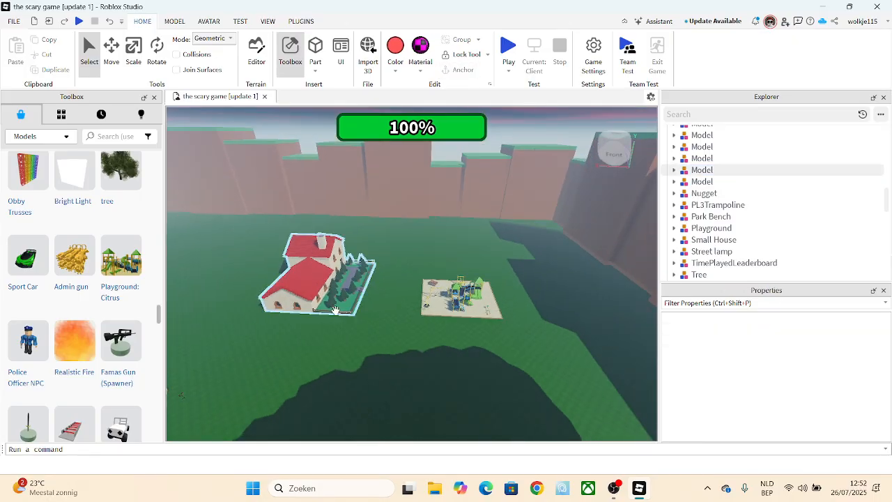
{"action": "scroll", "coordinate": [335, 311], "scroll_direction": "down", "scroll_amount": 2}
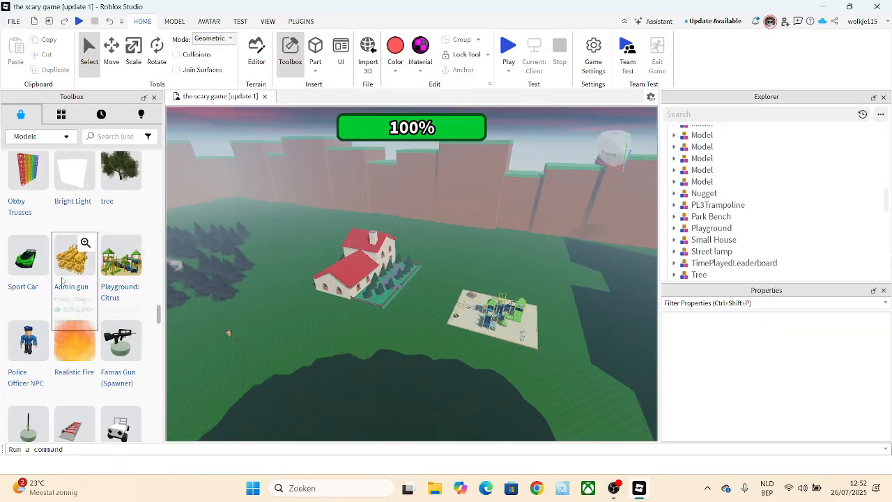
Find the op fast gun in the library and insert it into the workspace without adding it to the StarterPack.
{"action": "scroll", "coordinate": [85, 240], "scroll_direction": "down", "scroll_amount": 5}
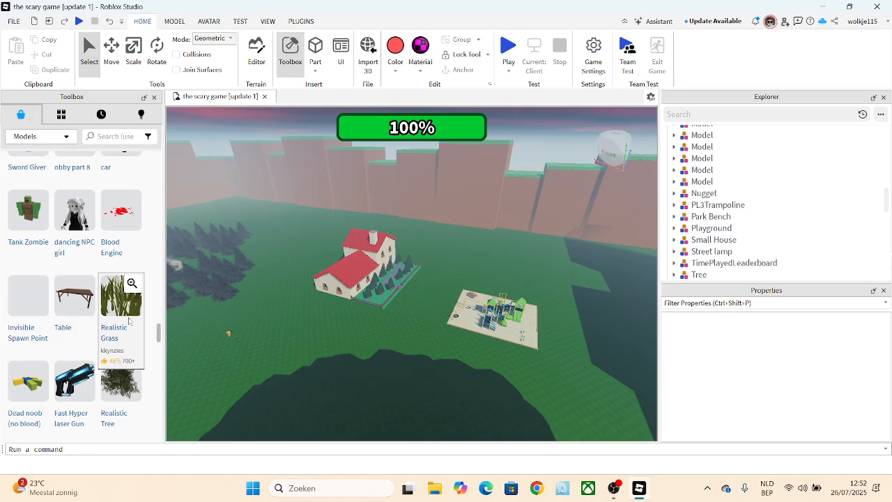
{"action": "scroll", "coordinate": [126, 328], "scroll_direction": "down", "scroll_amount": 4}
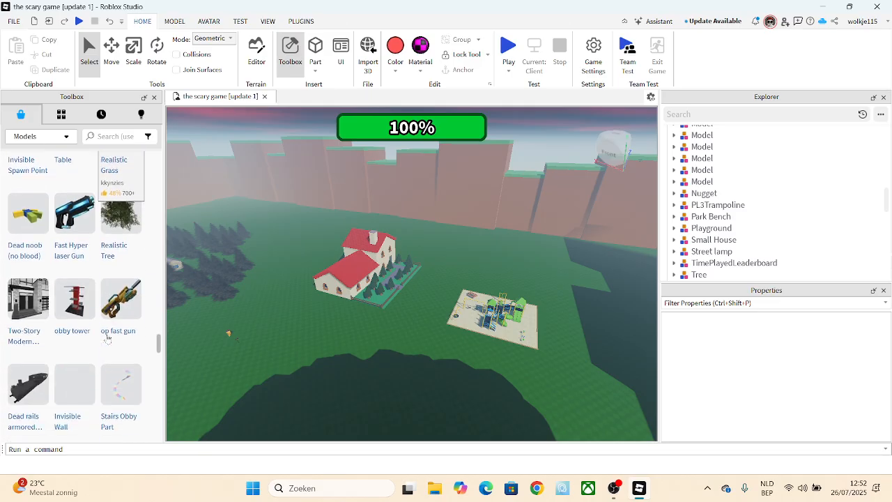
{"action": "scroll", "coordinate": [19, 411], "scroll_direction": "down", "scroll_amount": 3}
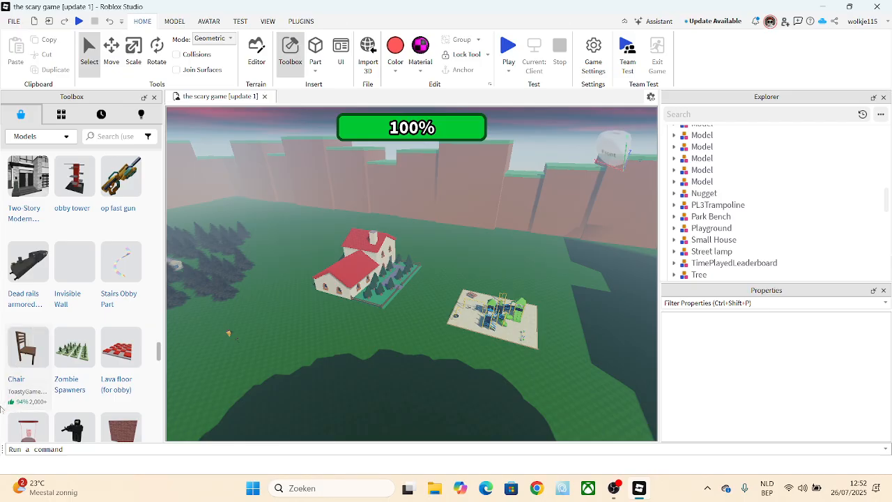
{"action": "left_click", "coordinate": [129, 184]}
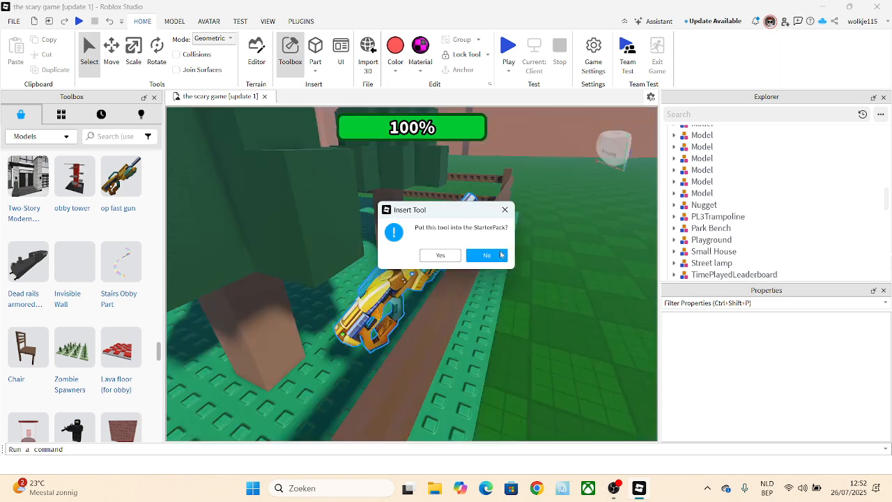
{"action": "left_click", "coordinate": [504, 255]}
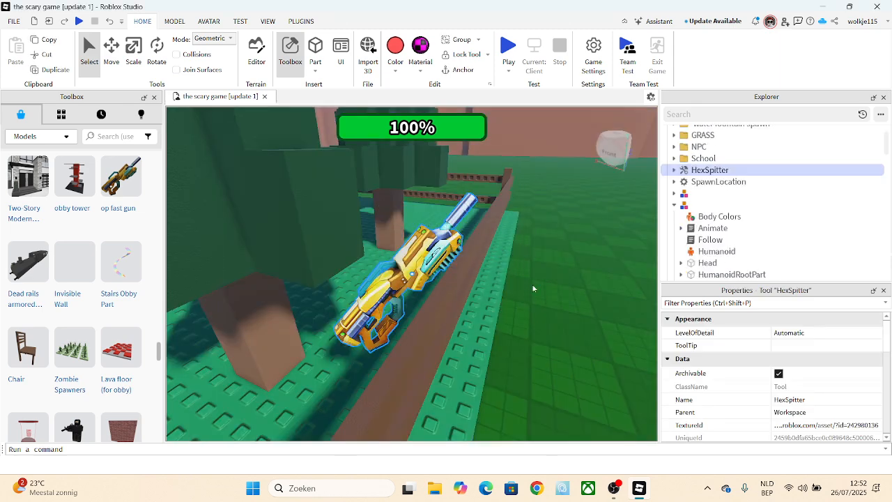
Move the HexSpitter gun from the garden fence out over the open grass, by about 26 studs and another 11 studs.
{"action": "scroll", "coordinate": [539, 299], "scroll_direction": "down", "scroll_amount": 5}
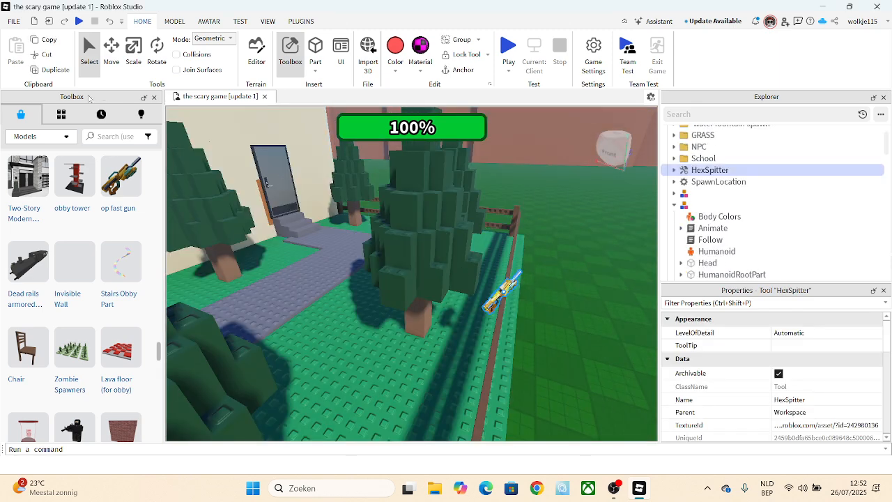
{"action": "left_click", "coordinate": [119, 50]}
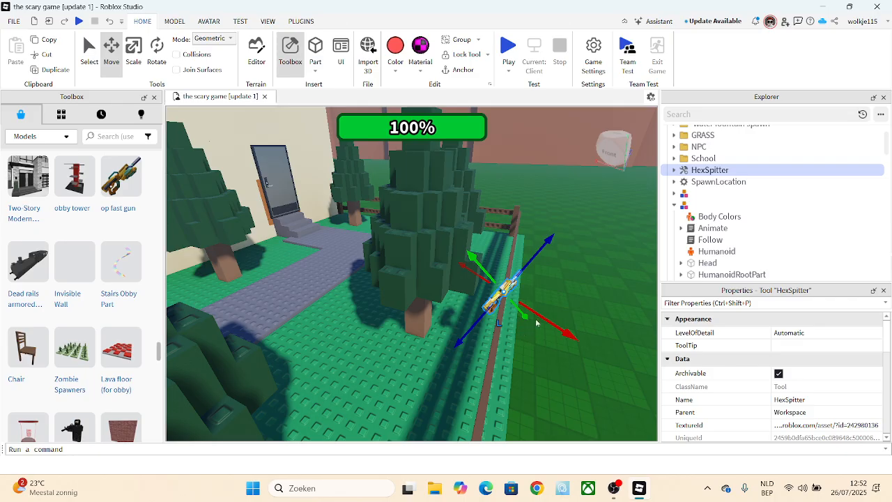
{"action": "left_click_drag", "start_coordinate": [556, 321], "coordinate": [587, 322]}
{"action": "key", "text": "f"}
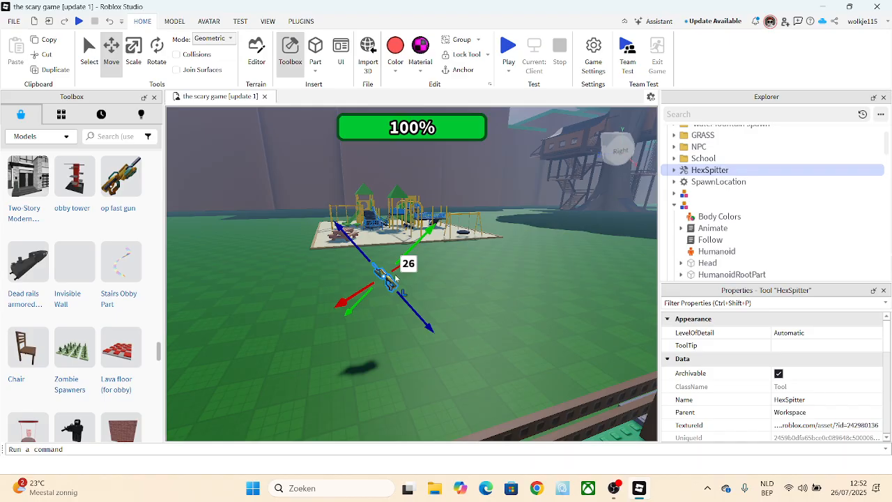
{"action": "left_click_drag", "start_coordinate": [395, 266], "coordinate": [513, 208]}
{"action": "scroll", "coordinate": [481, 221], "scroll_direction": "up", "scroll_amount": 2}
{"action": "right_click_drag", "start_coordinate": [460, 248], "coordinate": [461, 249]}
{"action": "scroll", "coordinate": [461, 248], "scroll_direction": "down", "scroll_amount": 4}
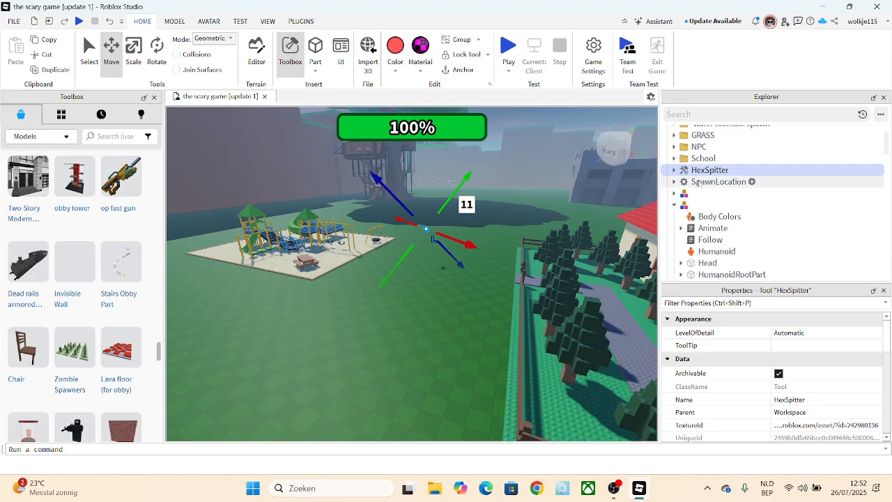
Delete the HexSpitter gun from the workspace.
{"action": "right_click", "coordinate": [713, 170]}
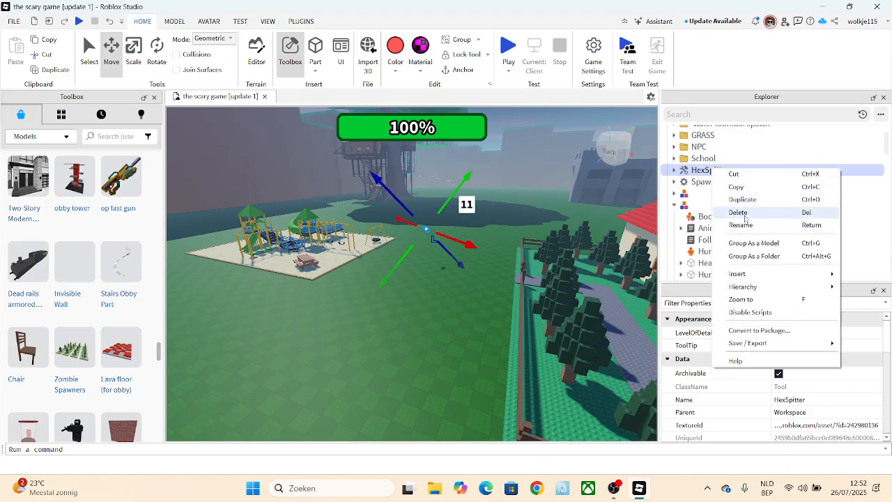
{"action": "left_click", "coordinate": [743, 213]}
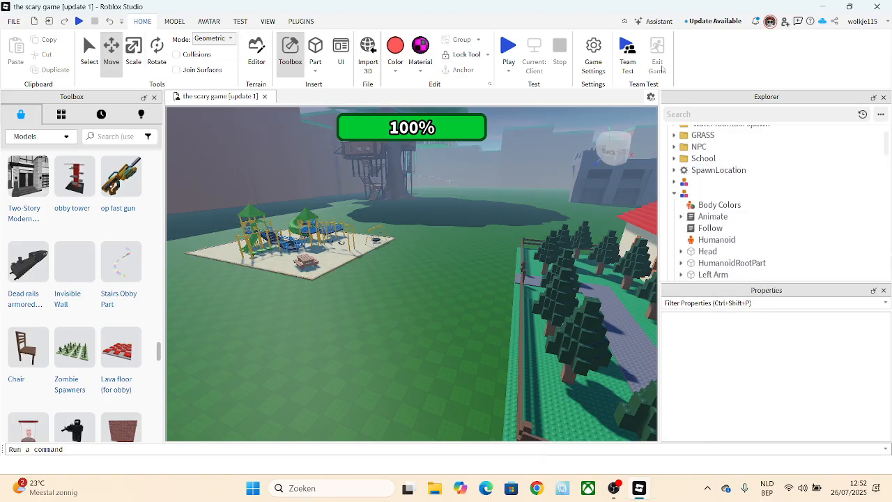
Start a playtest and try the Flash Light inside the spawn house, putting it away after the test.
{"action": "left_click", "coordinate": [514, 45]}
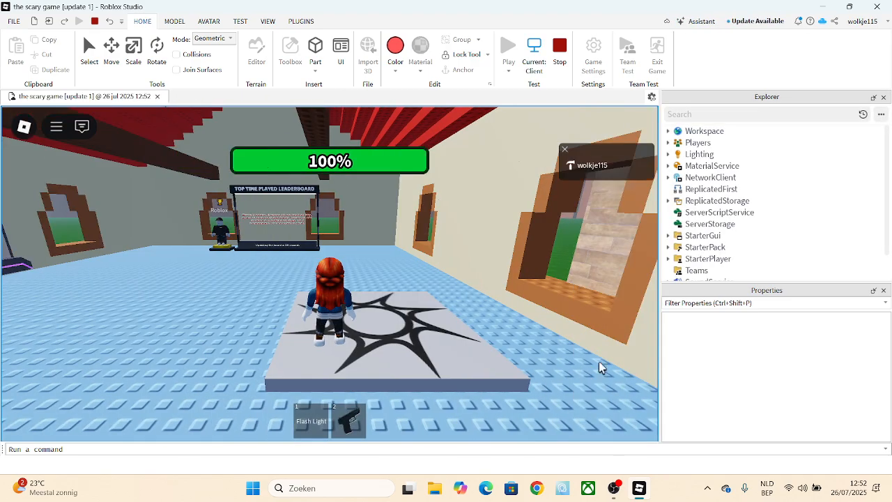
{"action": "key", "text": "w"}
{"action": "right_click_drag", "start_coordinate": [599, 361], "coordinate": [517, 422]}
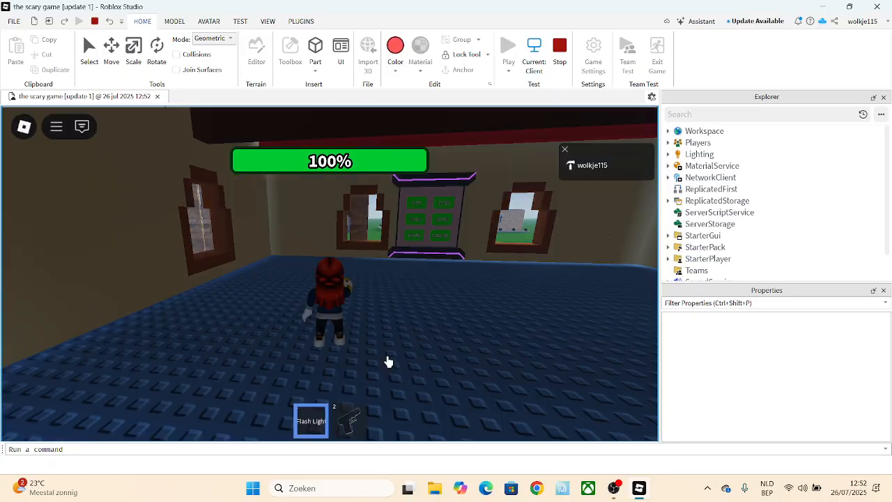
{"action": "left_click", "coordinate": [415, 364]}
{"action": "left_click", "coordinate": [418, 365]}
{"action": "left_click", "coordinate": [418, 366]}
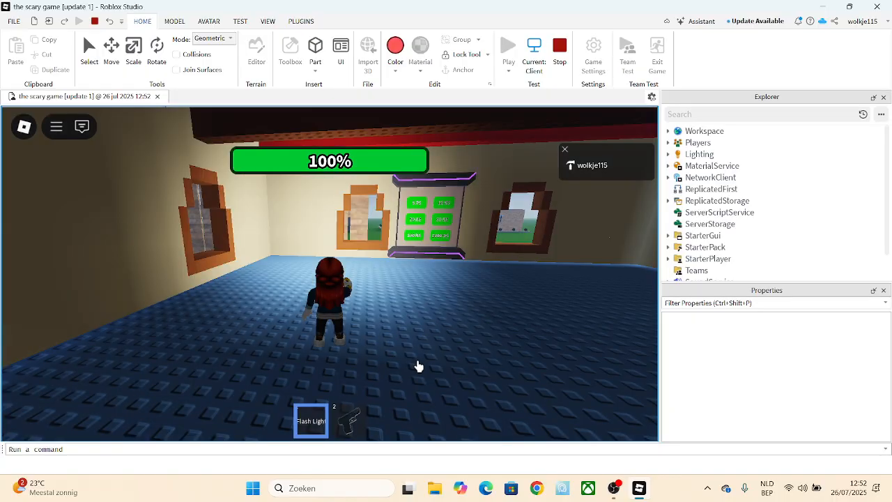
{"action": "left_click", "coordinate": [323, 418]}
Open the spawn house's door and run out through the fence gap onto the grass beside the forest.
{"action": "right_click_drag", "start_coordinate": [439, 332], "coordinate": [439, 336]}
{"action": "key", "text": "w"}
{"action": "key", "text": "e"}
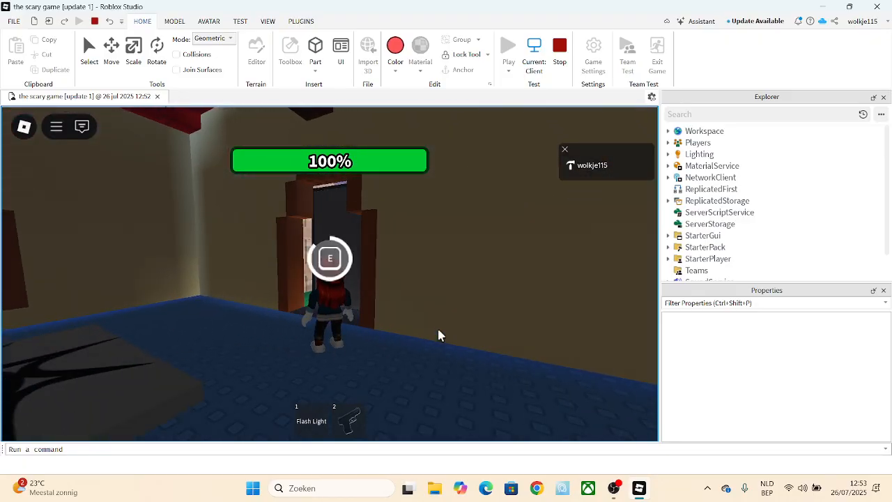
{"action": "key", "text": "w"}
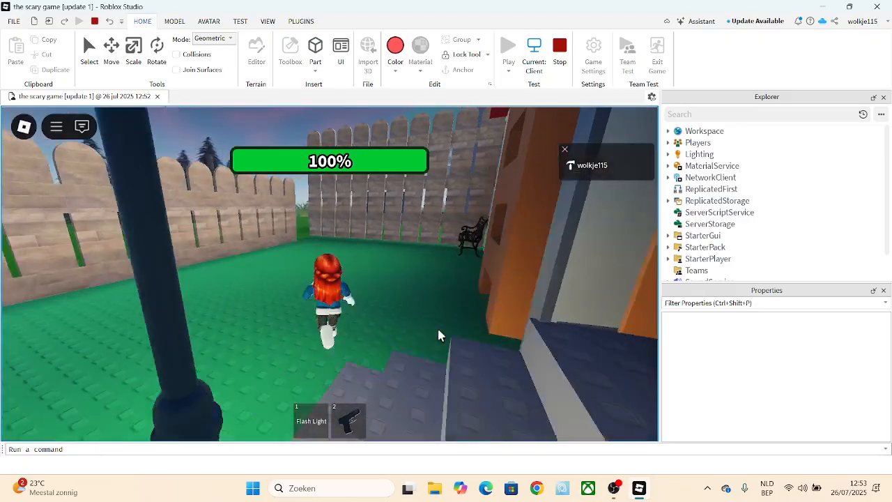
{"action": "key", "text": "w"}
{"action": "right_click_drag", "start_coordinate": [424, 367], "coordinate": [424, 367]}
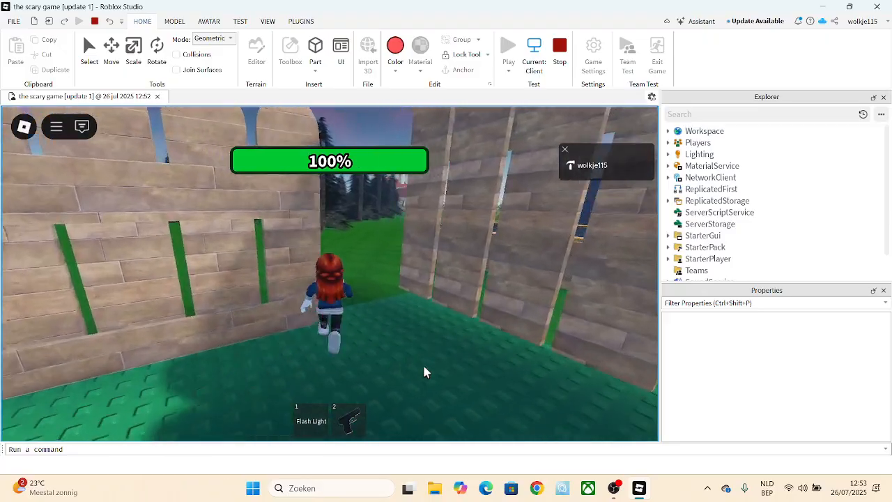
{"action": "key", "text": "w"}
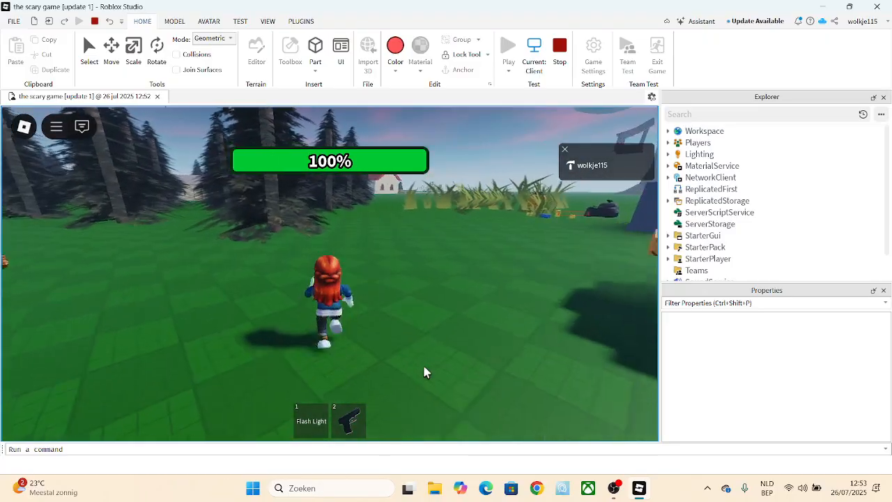
{"action": "key", "text": "w"}
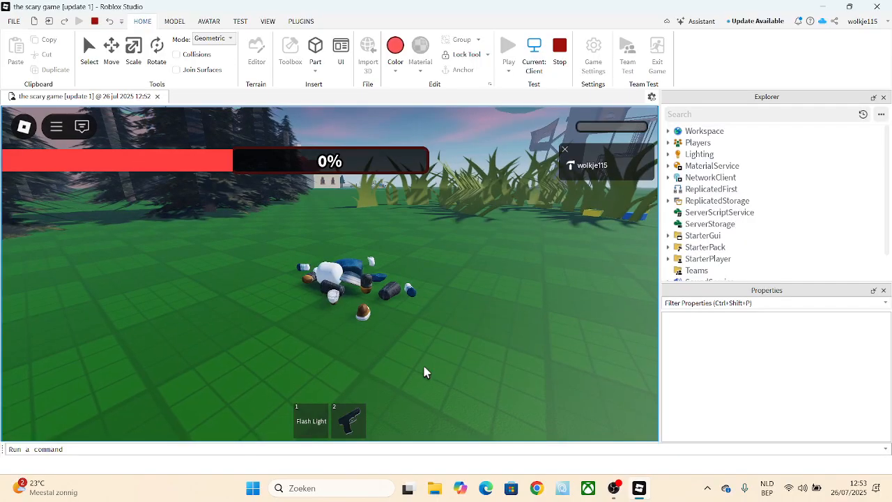
Equip the gun in the spawn house and test-fire it at the fence outside the door.
{"action": "left_click", "coordinate": [355, 421]}
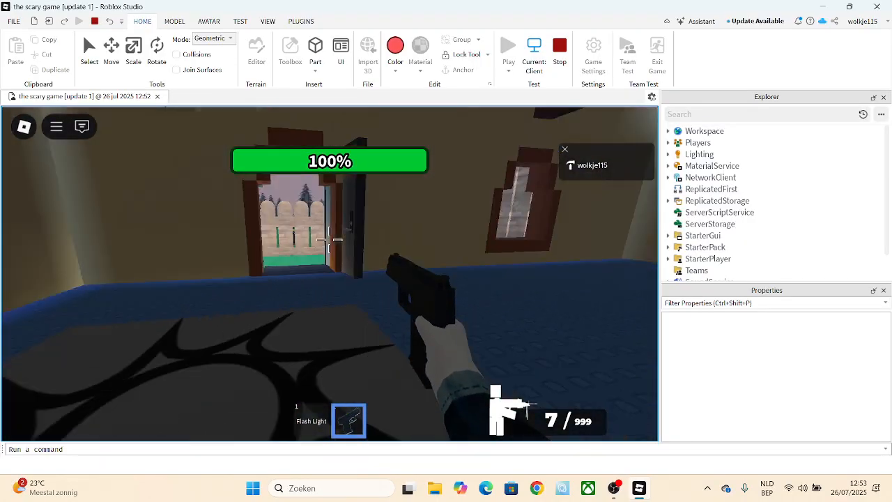
{"action": "key", "text": "w"}
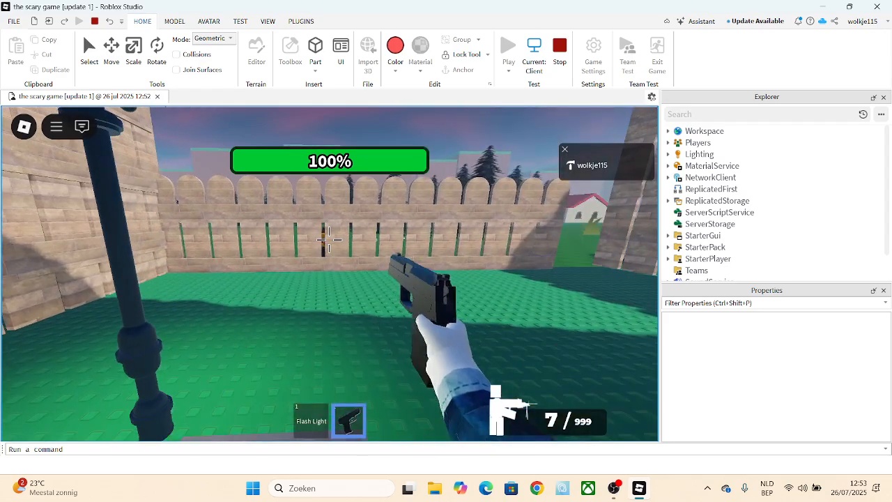
{"action": "left_click", "coordinate": [329, 239]}
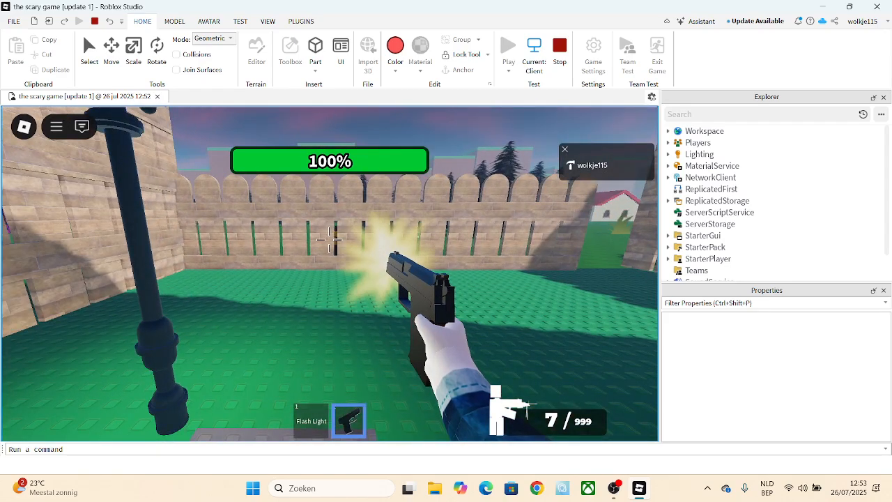
{"action": "key", "text": "w"}
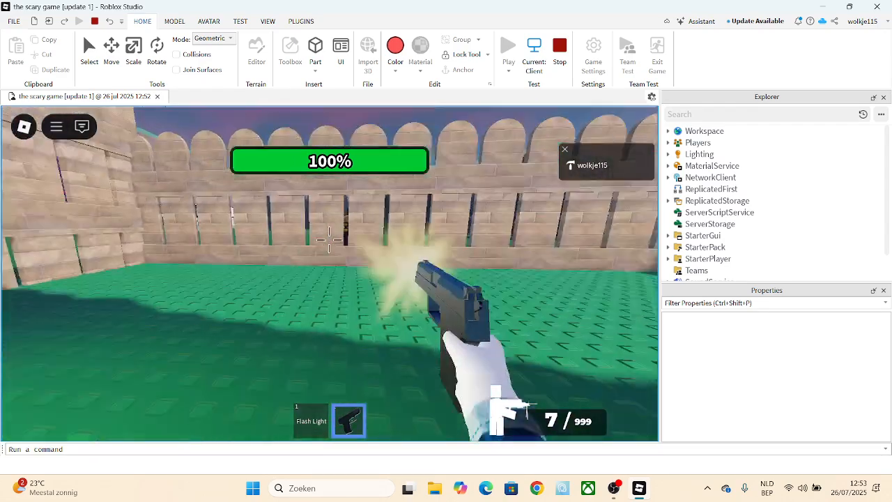
{"action": "key", "text": "w"}
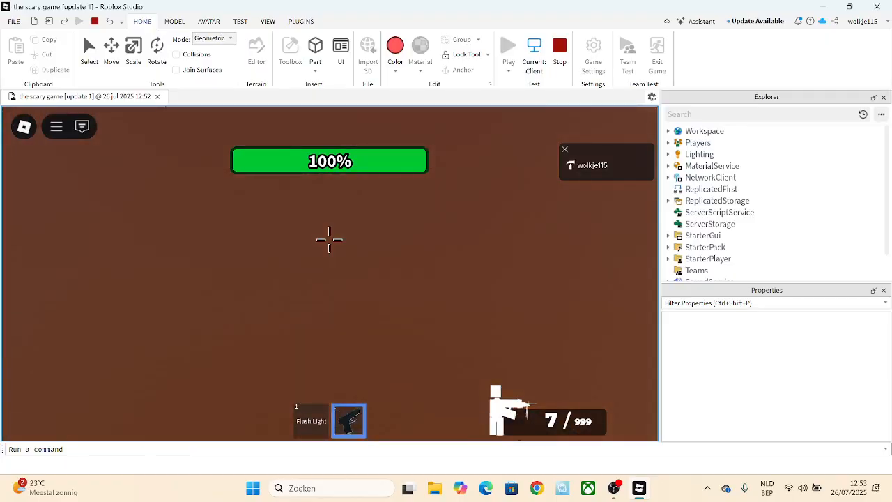
{"action": "key", "text": "w"}
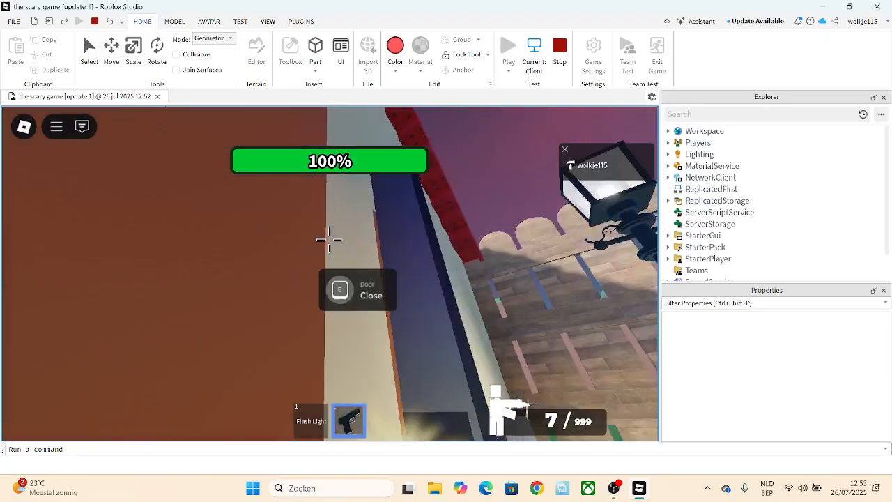
{"action": "key", "text": "w"}
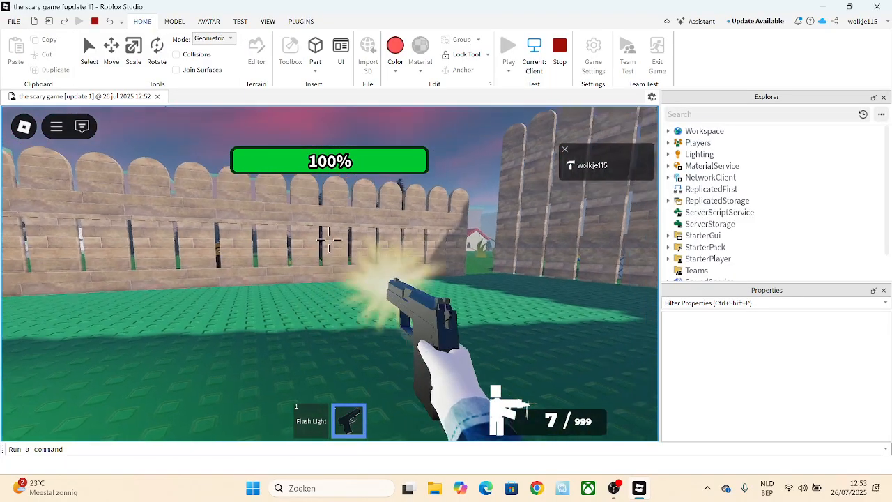
Switch to the Flash Light and run across the map to the second house's garden fence near the playground.
{"action": "key", "text": "1"}
{"action": "right_click_drag", "start_coordinate": [430, 296], "coordinate": [429, 290]}
{"action": "key", "text": "w"}
{"action": "key", "text": "w"}
{"action": "key", "text": "w"}
{"action": "key", "text": "w"}
{"action": "key", "text": "space"}
{"action": "key", "text": "space"}
{"action": "key", "text": "w"}
{"action": "key", "text": "w"}
{"action": "key", "text": "space"}
{"action": "key", "text": "w"}
{"action": "key", "text": "space"}
{"action": "key", "text": "w"}
{"action": "key", "text": "space"}
{"action": "key", "text": "w"}
{"action": "key", "text": "w"}
{"action": "key", "text": "space"}
{"action": "key", "text": "w"}
{"action": "key", "text": "space"}
{"action": "key", "text": "w"}
{"action": "key", "text": "space"}
{"action": "key", "text": "space"}
{"action": "key", "text": "w"}
{"action": "key", "text": "space"}
{"action": "key", "text": "space"}
{"action": "key", "text": "w"}
{"action": "key", "text": "w"}
{"action": "right_click_drag", "start_coordinate": [509, 336], "coordinate": [508, 335]}
{"action": "key", "text": "w"}
{"action": "key", "text": "space"}
{"action": "key", "text": "w"}
{"action": "key", "text": "space"}
{"action": "key", "text": "w"}
{"action": "key", "text": "space"}
{"action": "key", "text": "w"}
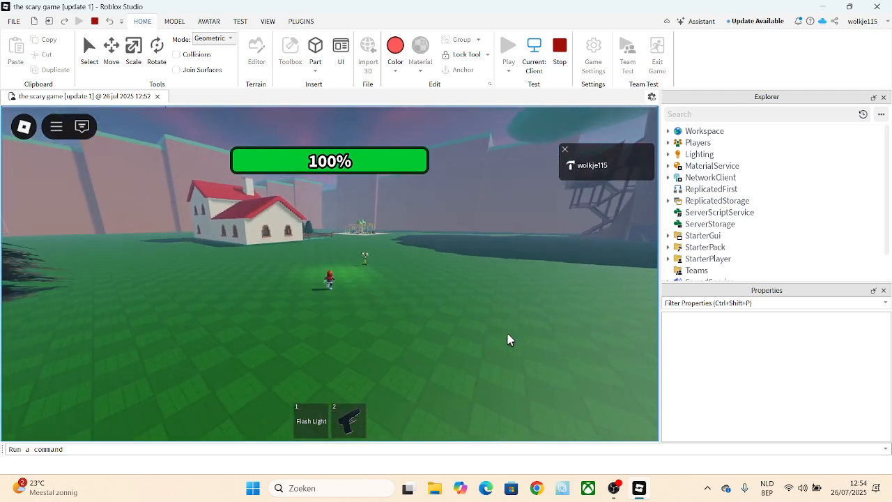
{"action": "key", "text": "w"}
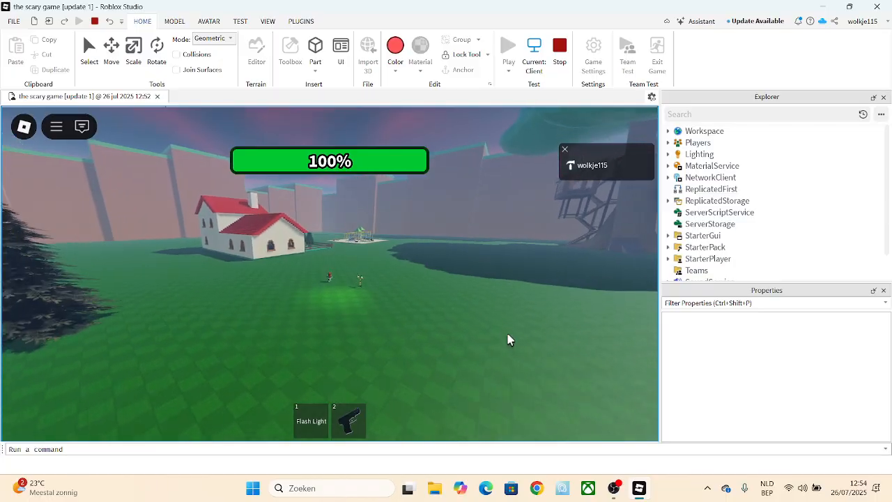
{"action": "key", "text": "w"}
{"action": "scroll", "coordinate": [509, 340], "scroll_direction": "up", "scroll_amount": 5}
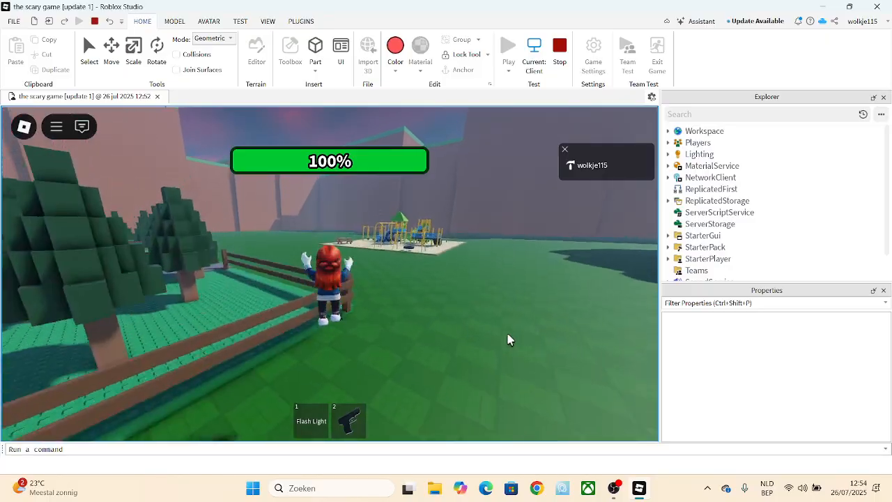
Jump over the fence into the second house's garden and operate the metal door at its entrance.
{"action": "key", "text": "w"}
{"action": "right_click_drag", "start_coordinate": [508, 339], "coordinate": [508, 339]}
{"action": "key", "text": "space"}
{"action": "key", "text": "w"}
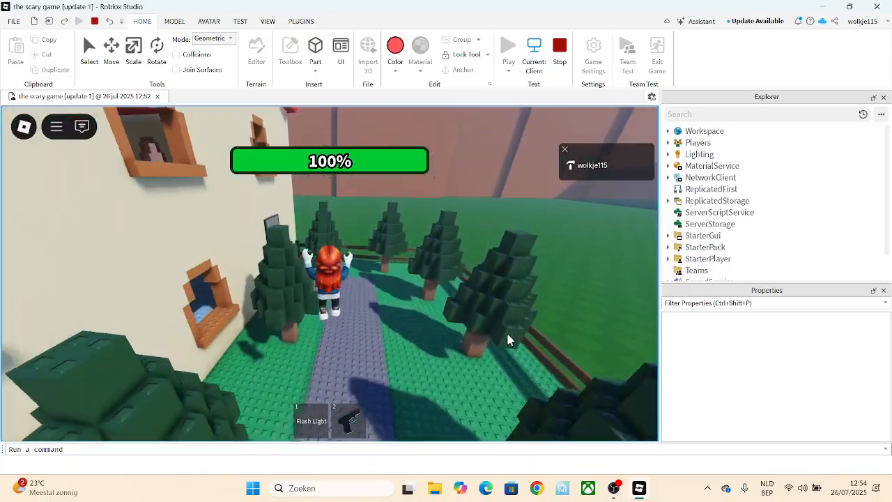
{"action": "key", "text": "w"}
{"action": "right_click_drag", "start_coordinate": [508, 340], "coordinate": [508, 339]}
{"action": "key", "text": "w"}
{"action": "key", "text": "e"}
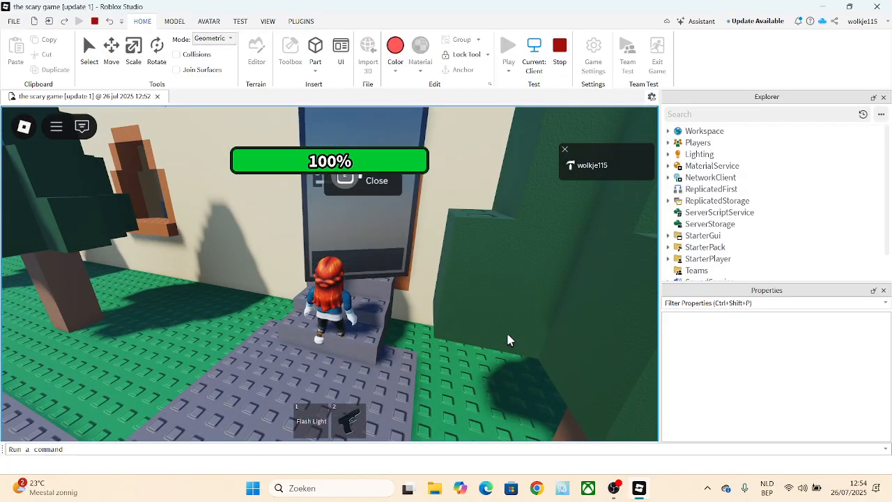
Enter the second house through the metal door, walk to the green checkpoint room and head back to the door.
{"action": "key", "text": "s"}
{"action": "key", "text": "w"}
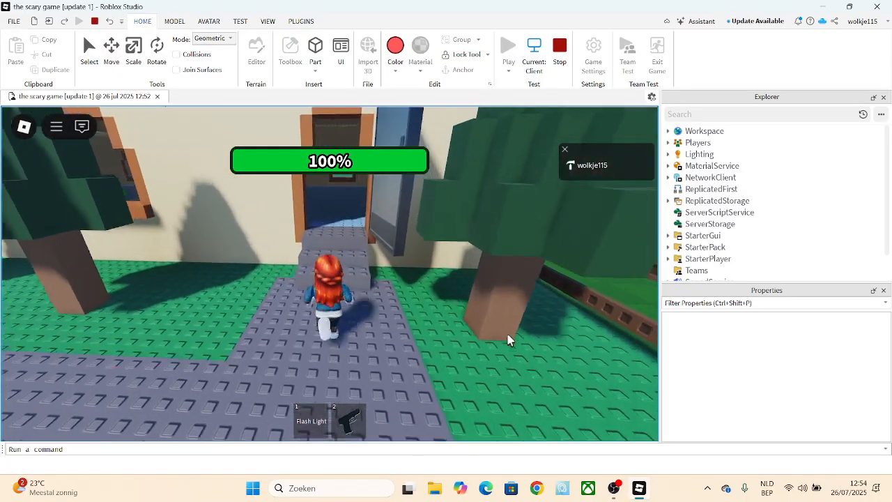
{"action": "key", "text": "w"}
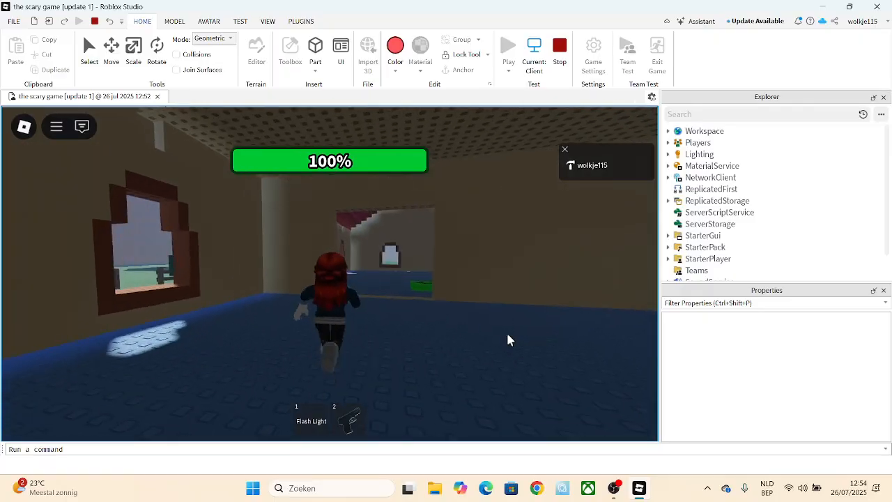
{"action": "key", "text": "w"}
{"action": "right_click_drag", "start_coordinate": [507, 335], "coordinate": [507, 334]}
{"action": "key", "text": "w"}
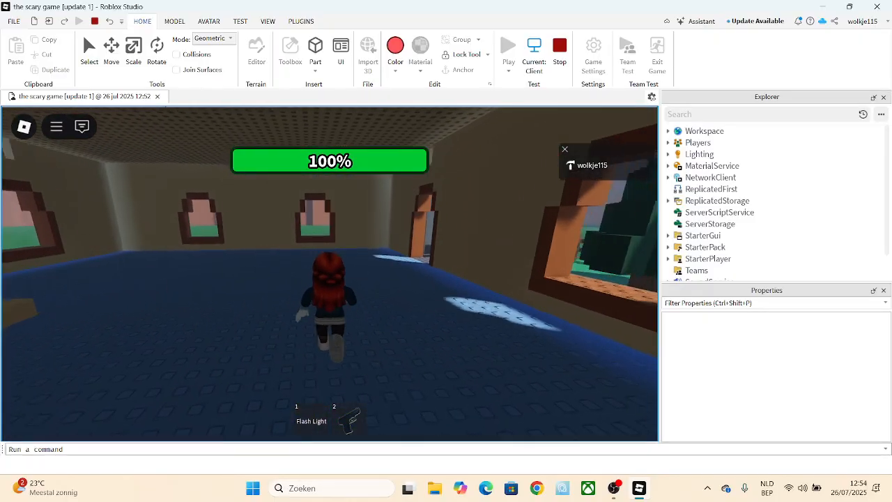
Leave the second house and jump along its fenced garden and side roof to test respawning at the green checkpoint.
{"action": "right_click_drag", "start_coordinate": [415, 369], "coordinate": [415, 375]}
{"action": "key", "text": "w"}
{"action": "key", "text": "w"}
{"action": "key", "text": "space"}
{"action": "key", "text": "w"}
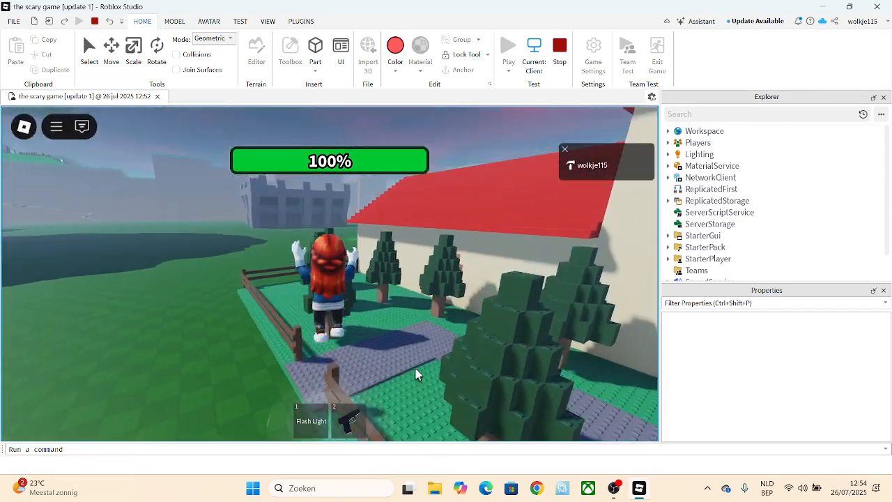
{"action": "key", "text": "space"}
{"action": "key", "text": "space"}
{"action": "key", "text": "w"}
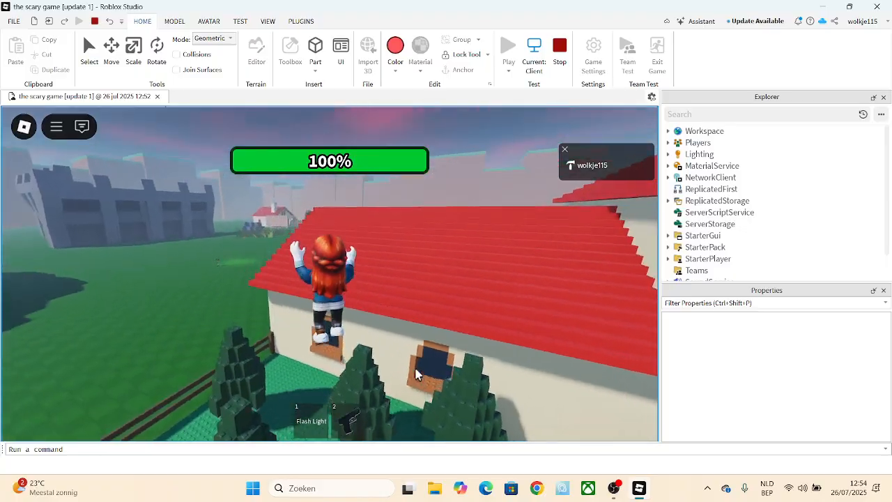
{"action": "right_click_drag", "start_coordinate": [415, 375], "coordinate": [415, 375]}
{"action": "key", "text": "w"}
{"action": "key", "text": "w"}
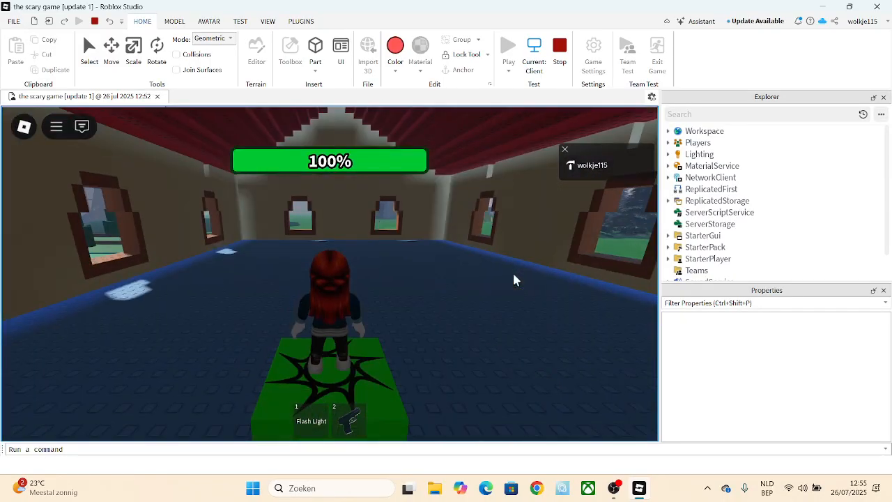
Walk from the green checkpoint to the second house's metal door and close it from inside.
{"action": "key", "text": "w"}
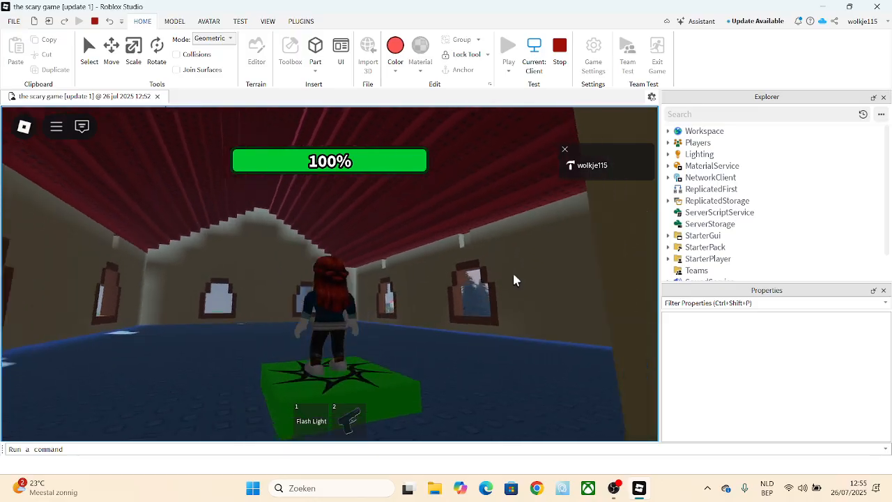
{"action": "key", "text": "w"}
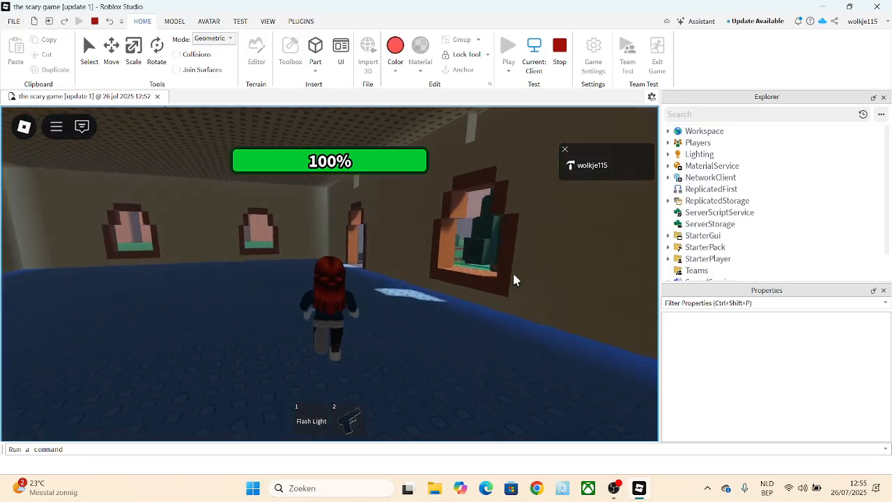
{"action": "key", "text": "e"}
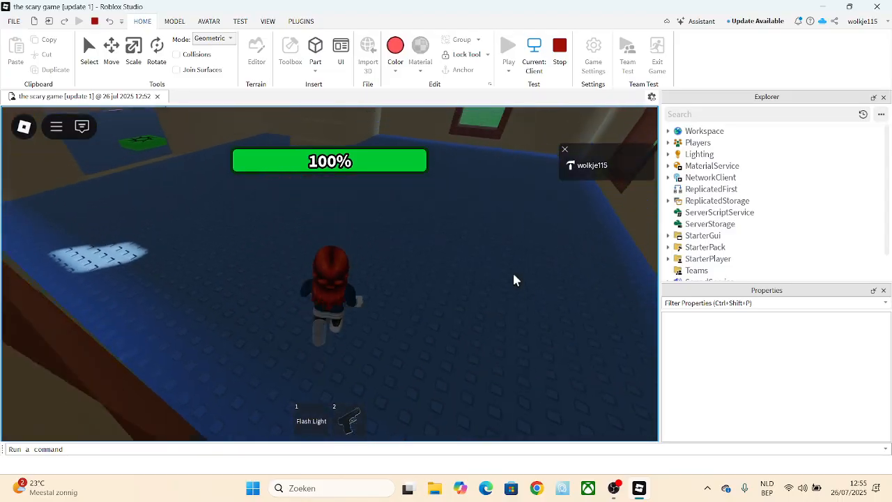
{"action": "key", "text": "w"}
{"action": "key", "text": "w"}
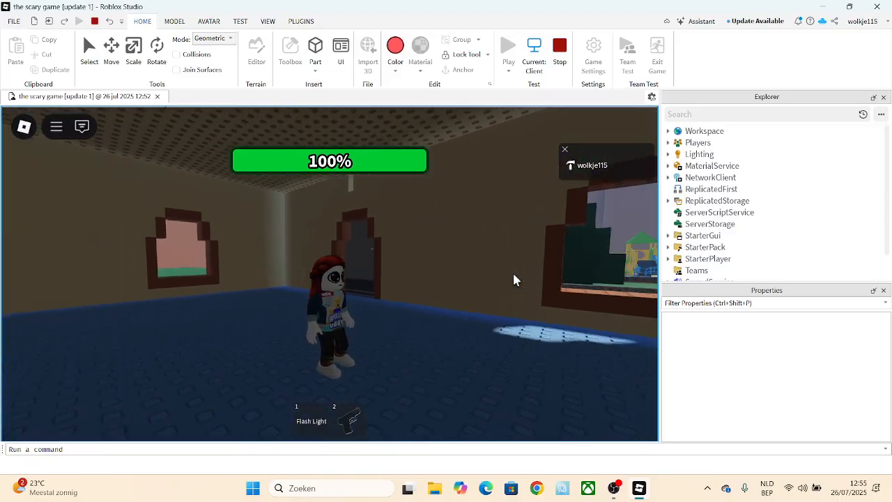
Climb the second house's stairs to the upper floor and inspect its rooms up to the window.
{"action": "key", "text": "w"}
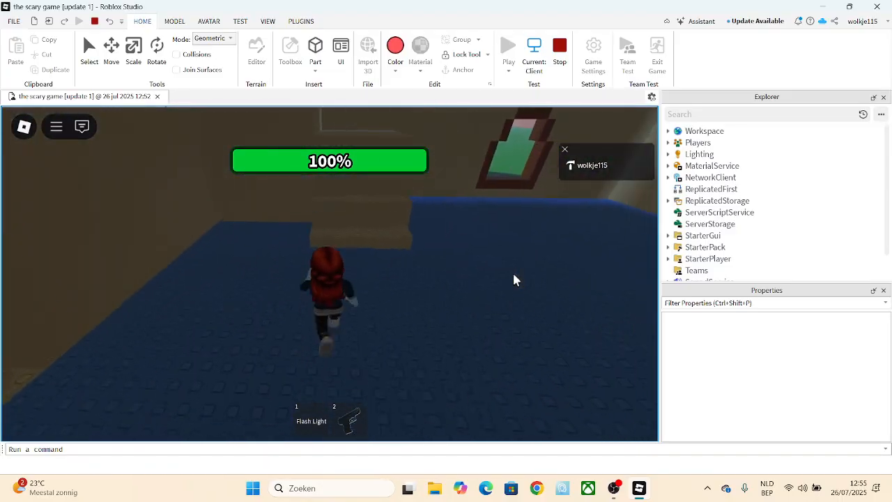
{"action": "key", "text": "w"}
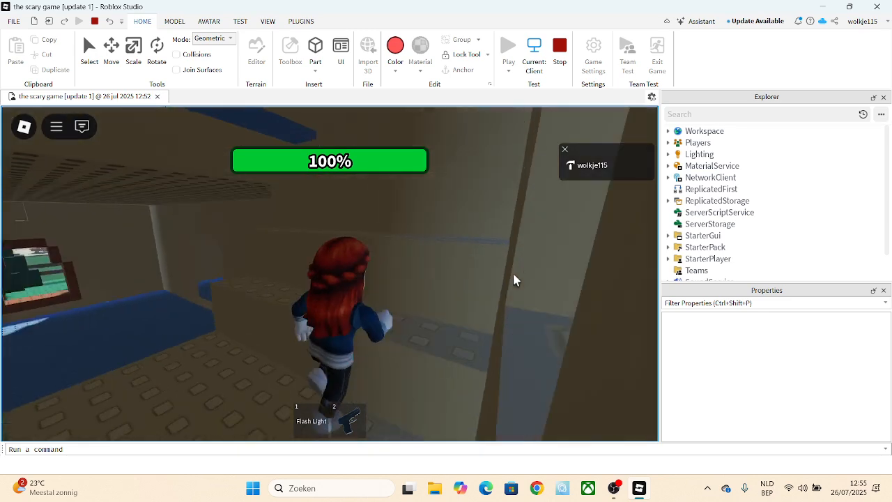
{"action": "key", "text": "w"}
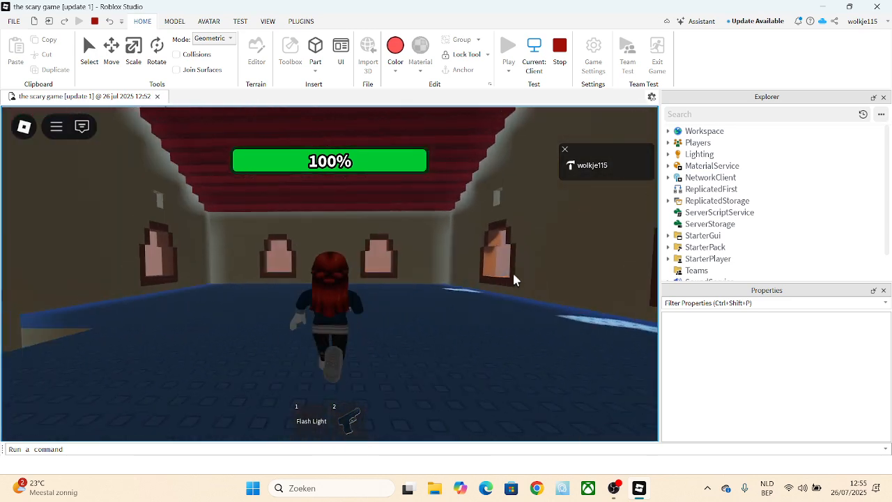
{"action": "key", "text": "w"}
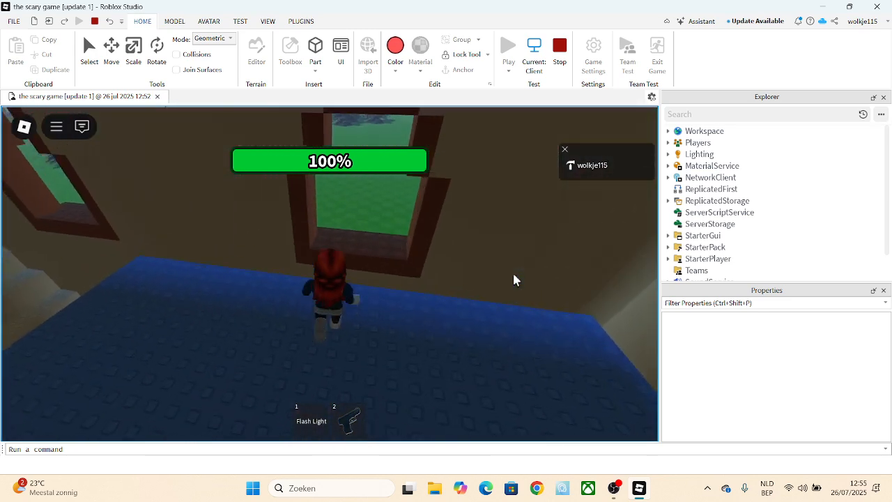
{"action": "key", "text": "w"}
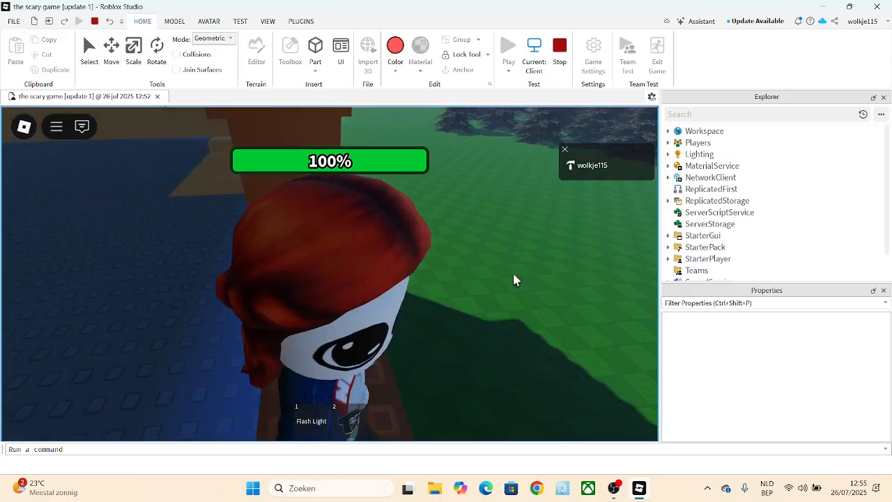
Go out through the upper-floor window and climb the second house's red side roof to the end of its ridge.
{"action": "key", "text": "w"}
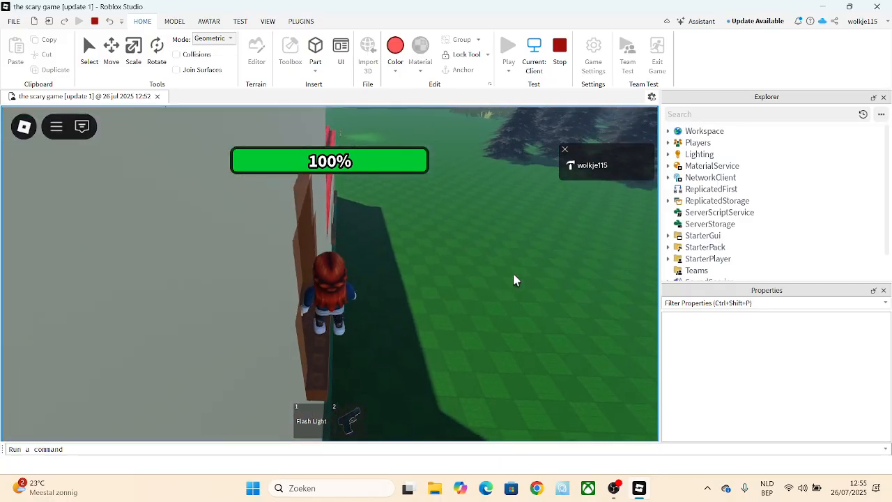
{"action": "key", "text": "w"}
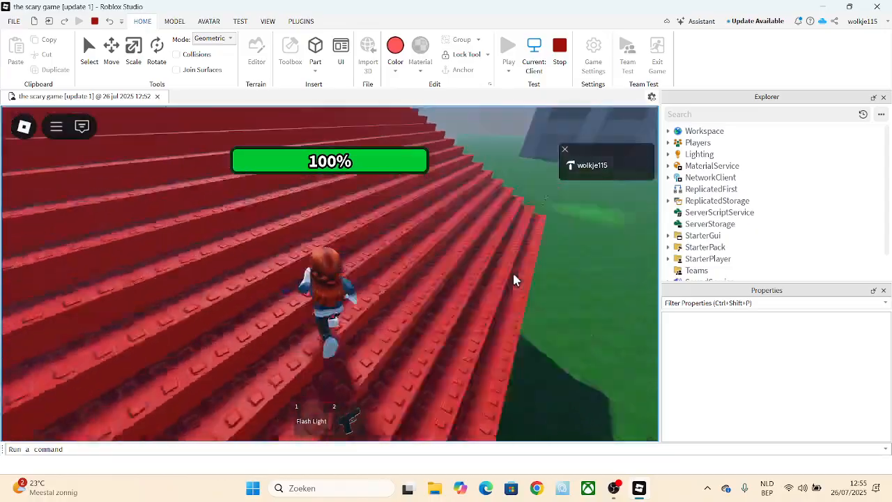
{"action": "key", "text": "w"}
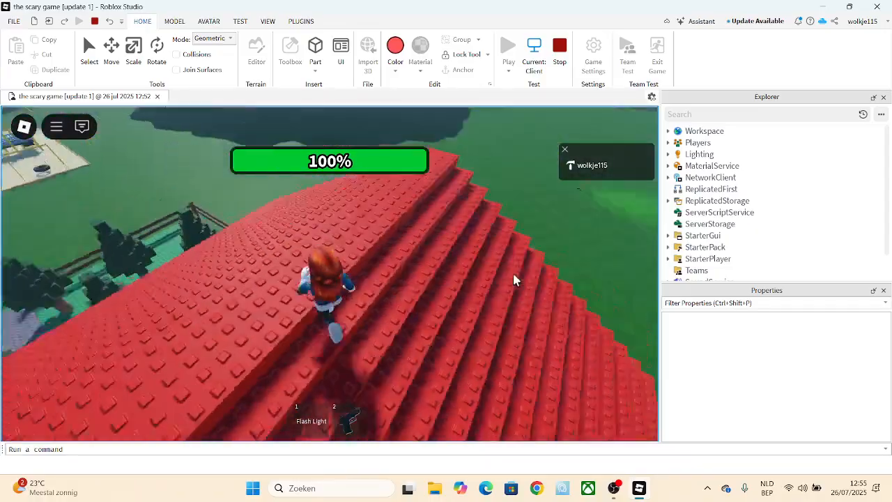
{"action": "key", "text": "s"}
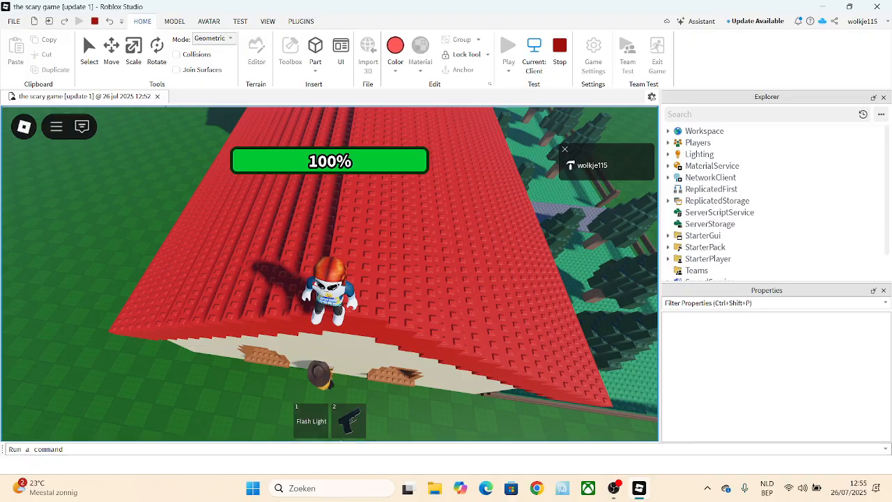
Equip the pistol on the roof, test-fire it toward the enemy on the grass, and switch to the Flash Light.
{"action": "left_click", "coordinate": [350, 417]}
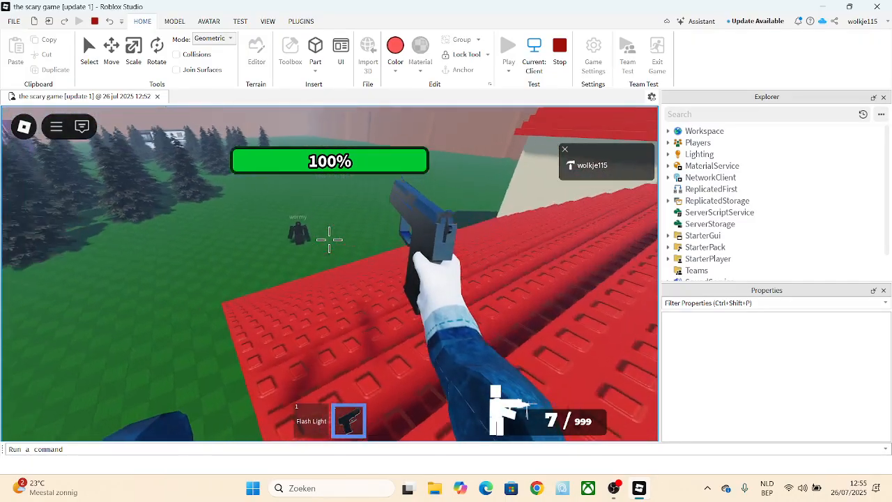
{"action": "left_click", "coordinate": [329, 240]}
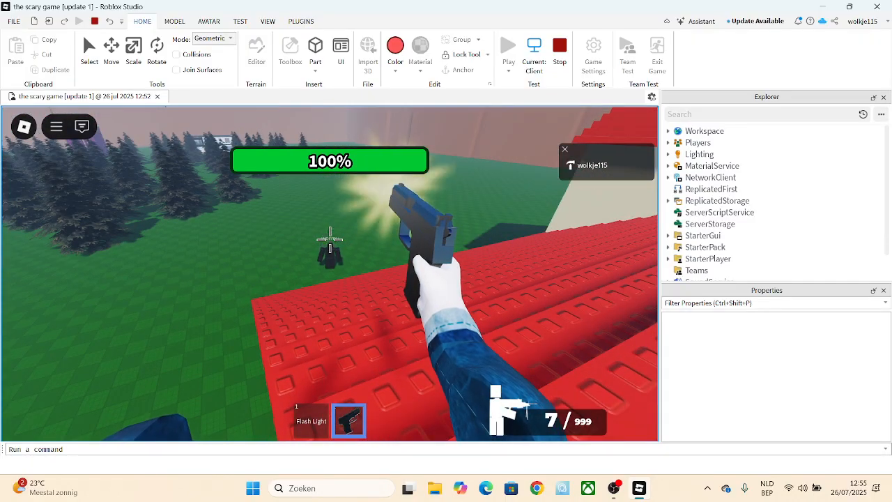
{"action": "left_click", "coordinate": [330, 240]}
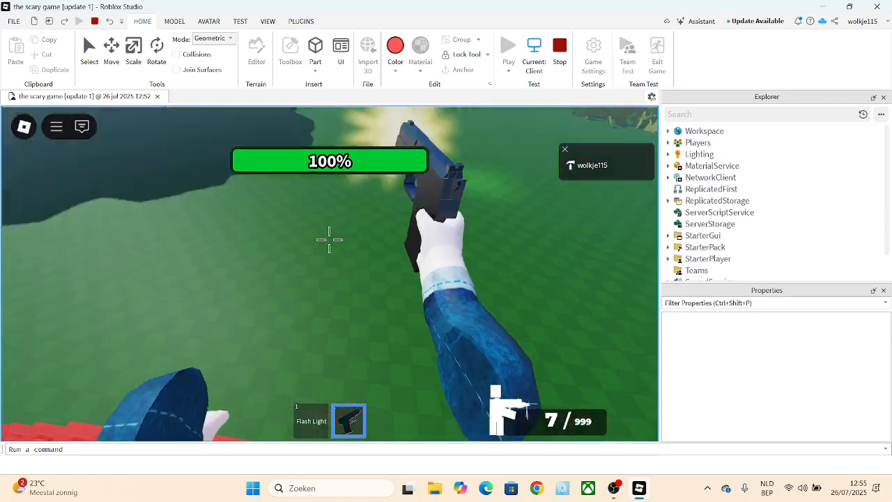
{"action": "left_click", "coordinate": [329, 239]}
{"action": "key", "text": "1"}
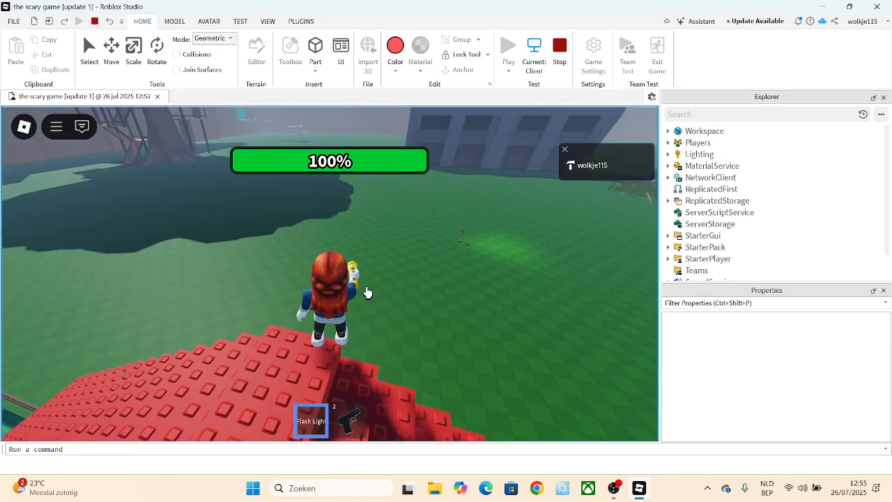
View the second house, garden and playground from above the roof and end the playtest.
{"action": "scroll", "coordinate": [367, 292], "scroll_direction": "down", "scroll_amount": 6}
{"action": "right_click_drag", "start_coordinate": [367, 291], "coordinate": [367, 291]}
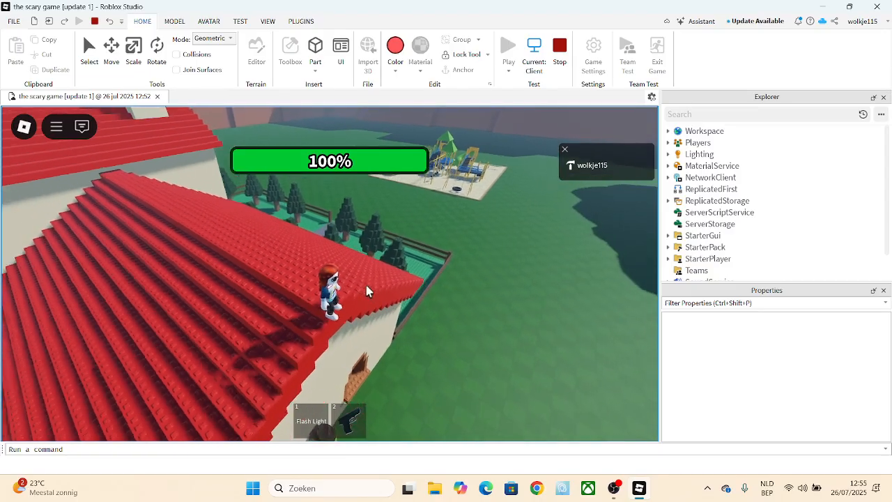
{"action": "scroll", "coordinate": [367, 292], "scroll_direction": "down", "scroll_amount": 3}
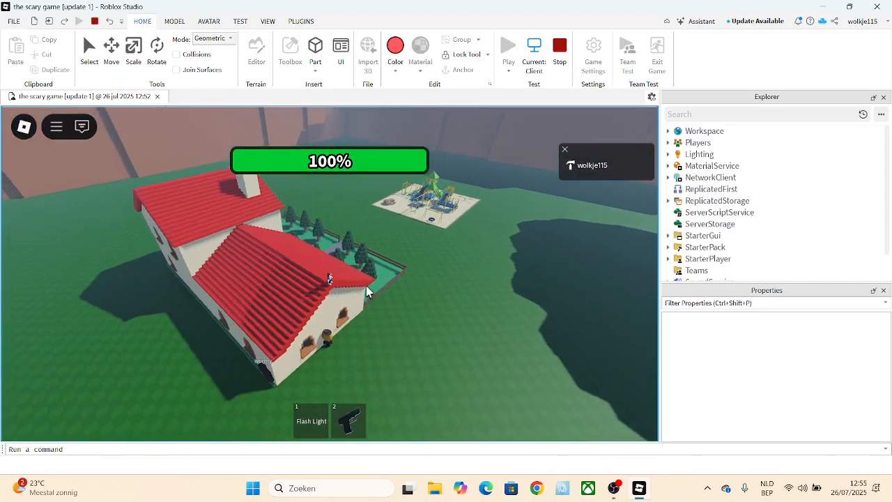
{"action": "scroll", "coordinate": [367, 291], "scroll_direction": "up", "scroll_amount": 3}
{"action": "scroll", "coordinate": [367, 291], "scroll_direction": "up", "scroll_amount": 3}
{"action": "right_click_drag", "start_coordinate": [368, 291], "coordinate": [368, 291]}
{"action": "scroll", "coordinate": [367, 291], "scroll_direction": "up", "scroll_amount": 3}
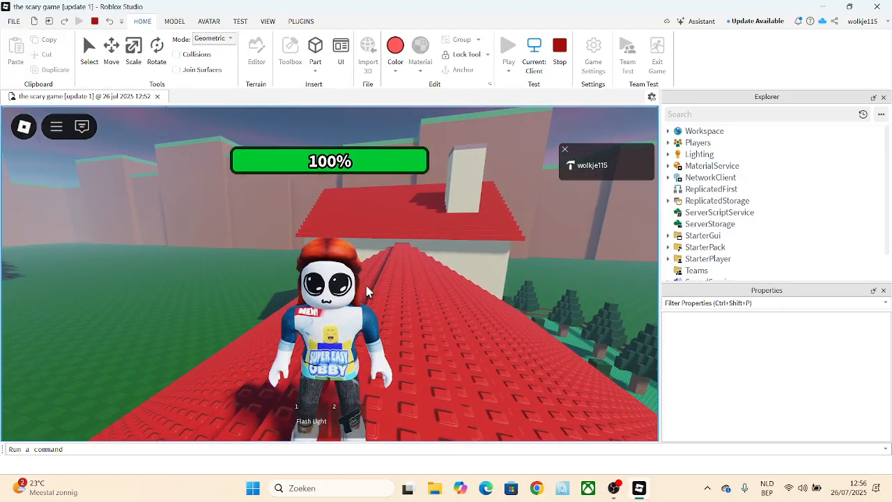
{"action": "left_click", "coordinate": [570, 41]}
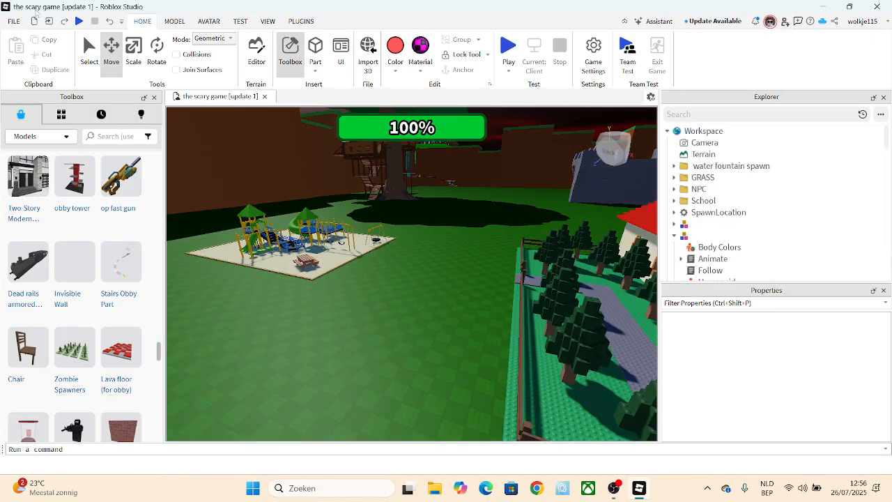
Rename the game "the scary game [update 2]" in its game settings and publish the changes to Roblox.
{"action": "left_click", "coordinate": [14, 21]}
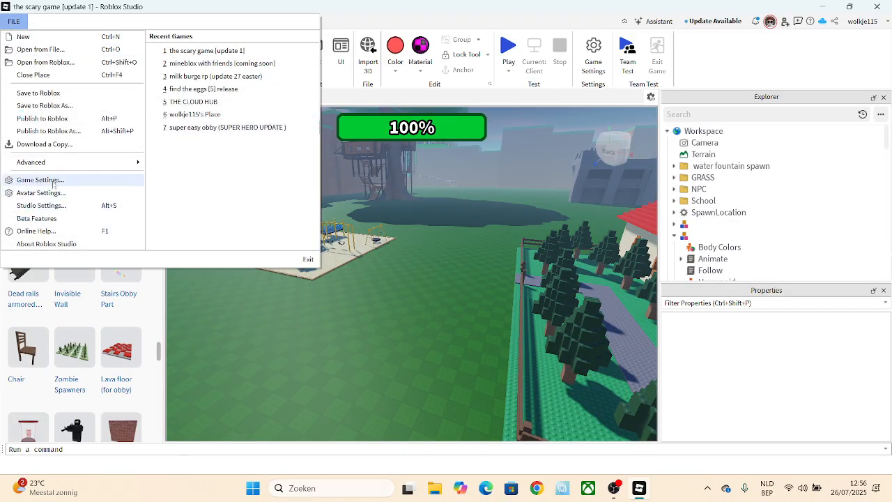
{"action": "left_click", "coordinate": [40, 180]}
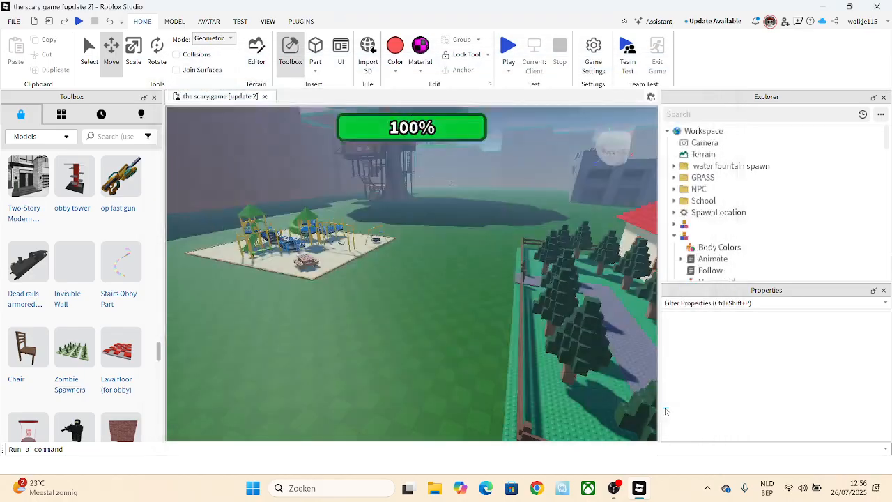
{"action": "left_click", "coordinate": [14, 21]}
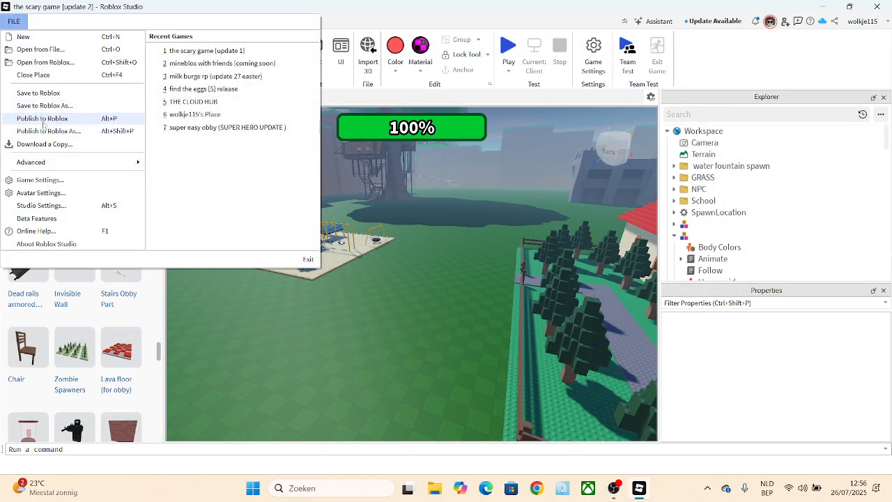
{"action": "left_click", "coordinate": [43, 123]}
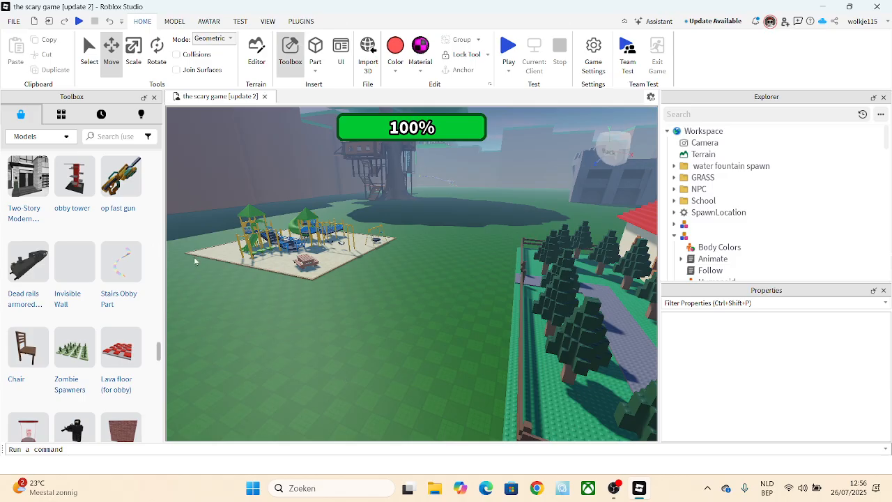
{"action": "right_click_drag", "start_coordinate": [195, 261], "coordinate": [351, 325]}
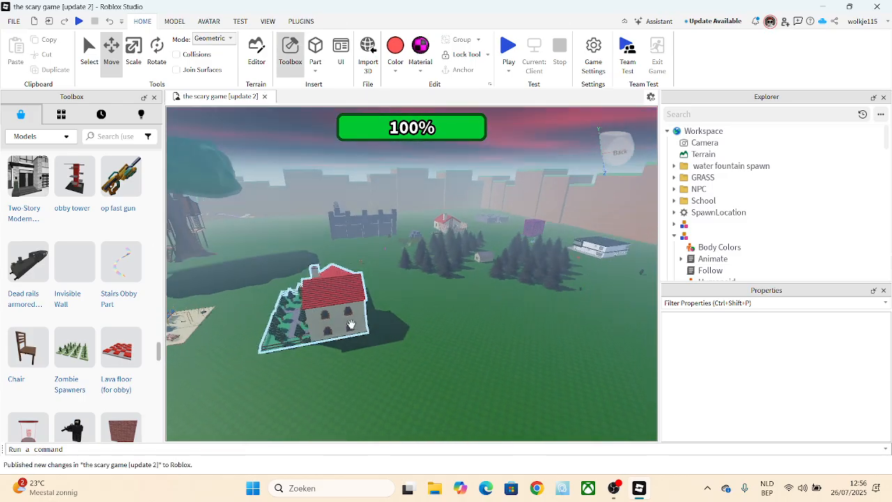